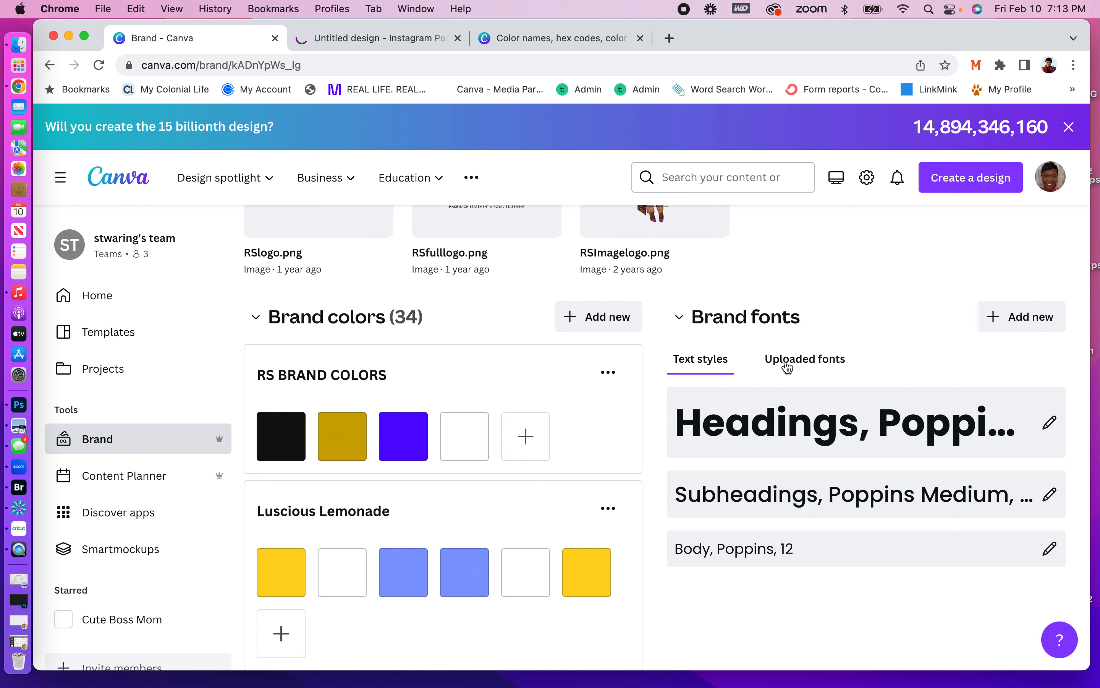
# Look through the uploaded fonts in the Royal Statements brand kit.
pyautogui.scroll(-3, 753, 467)
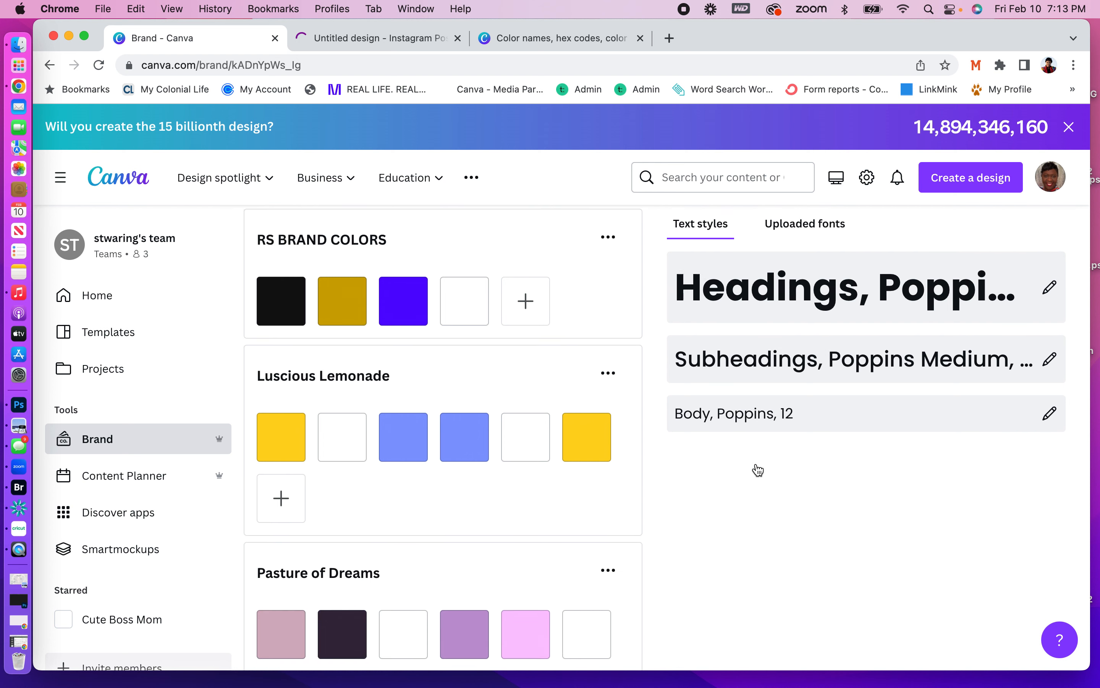
pyautogui.scroll(2, 758, 470)
pyautogui.scroll(1, 758, 470)
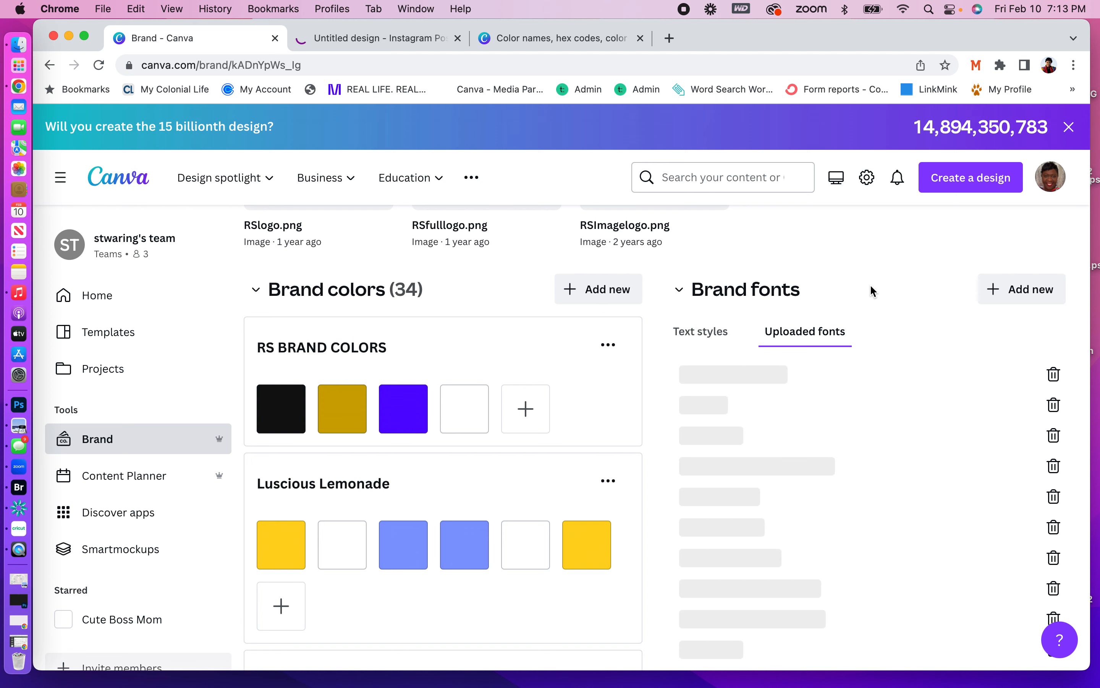
pyautogui.scroll(-2, 870, 283)
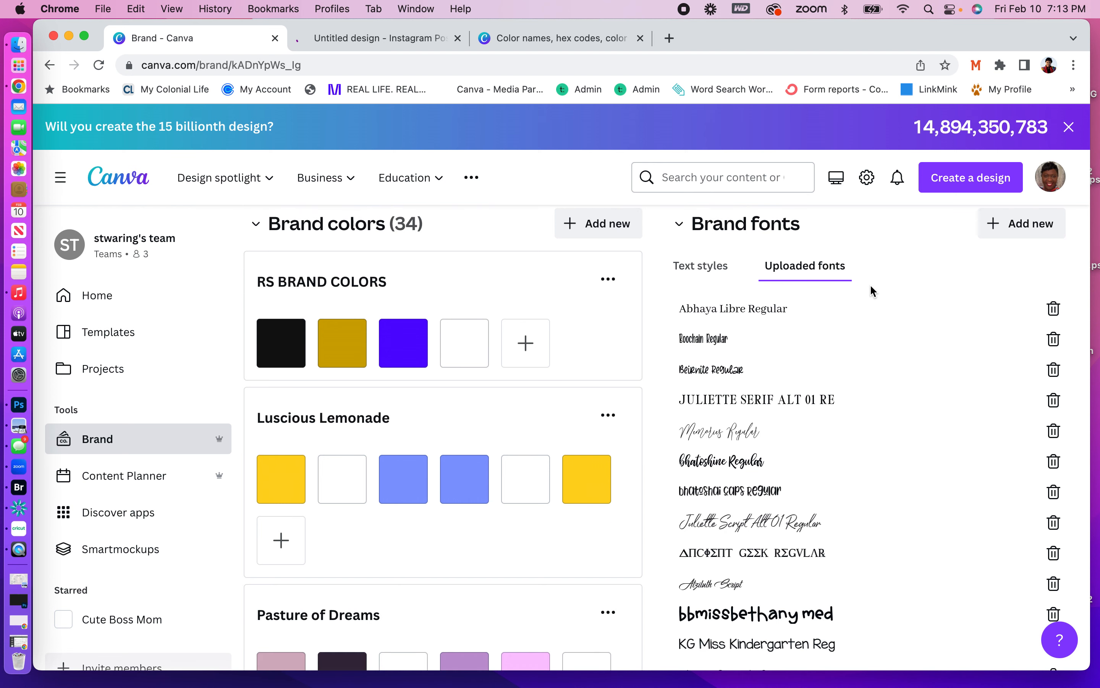
pyautogui.scroll(-10, 864, 332)
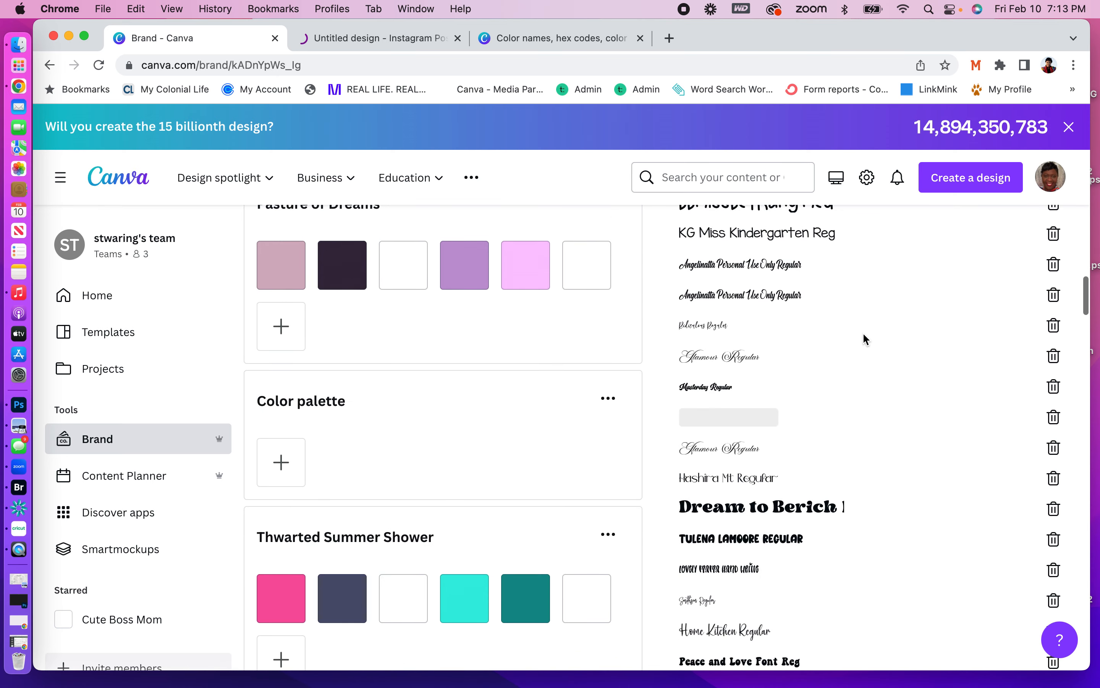
pyautogui.scroll(-12, 863, 332)
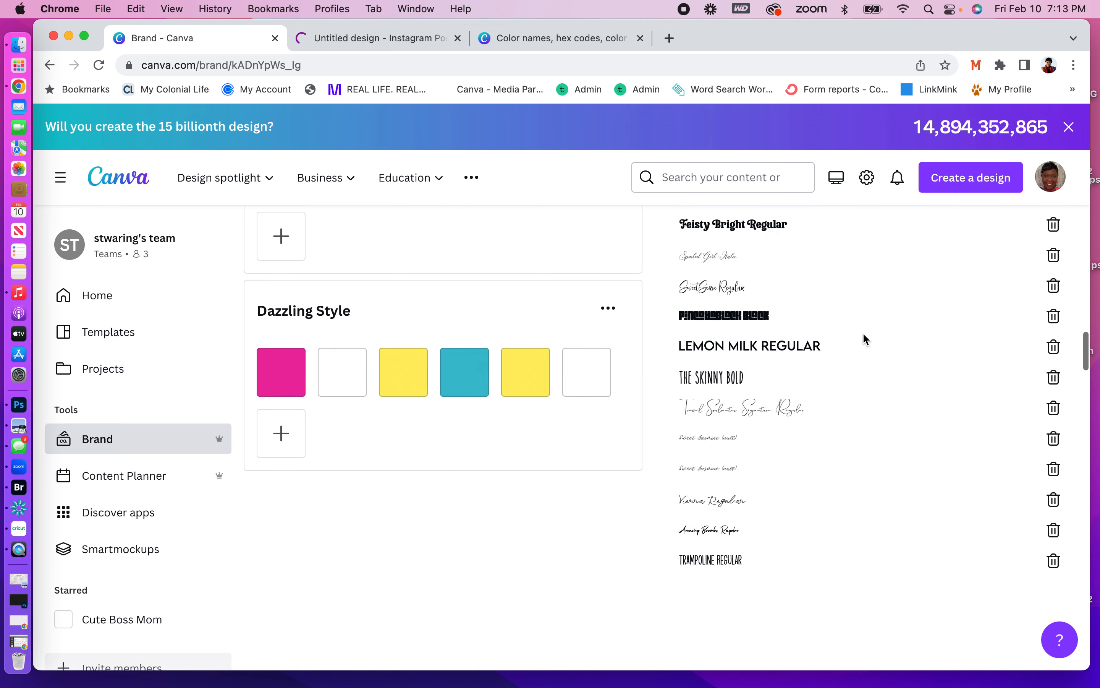
pyautogui.scroll(20, 863, 332)
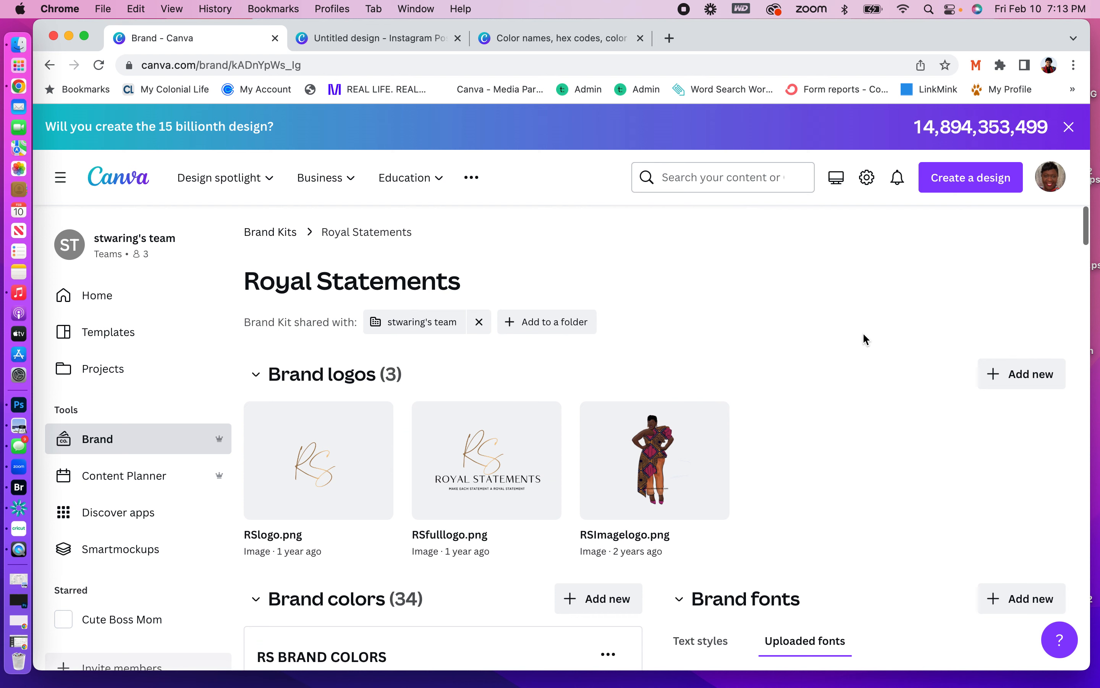
# Switch to the untitled Instagram post design and look through the available font combinations for text.
pyautogui.click(333, 38)
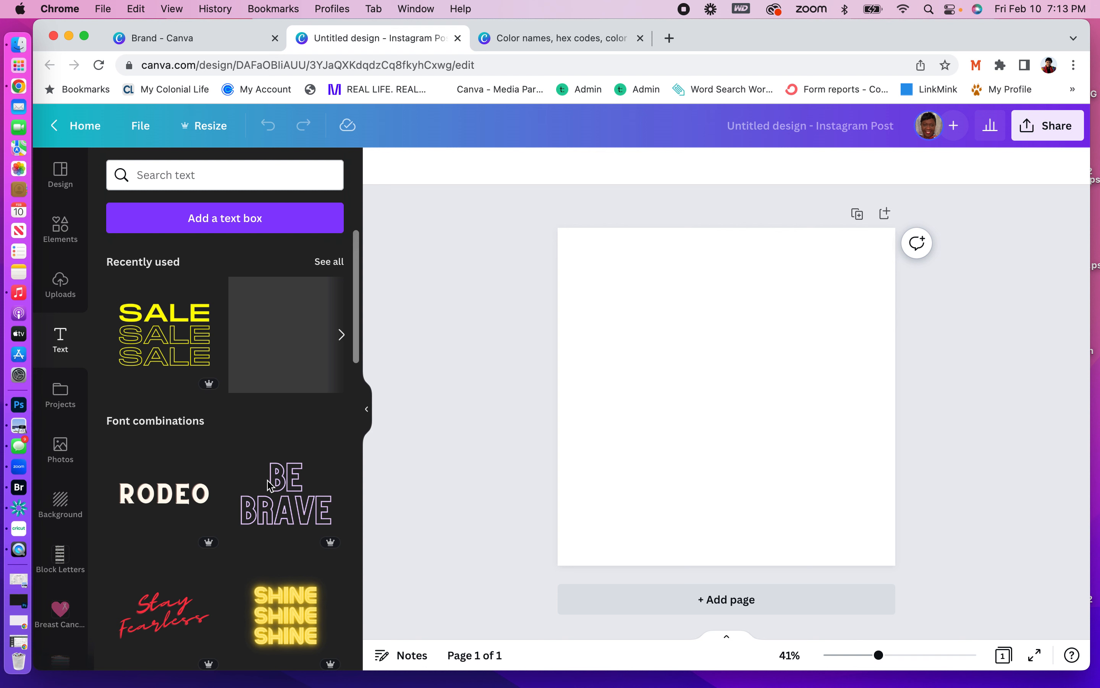
pyautogui.scroll(-3, 270, 486)
pyautogui.scroll(-3, 269, 486)
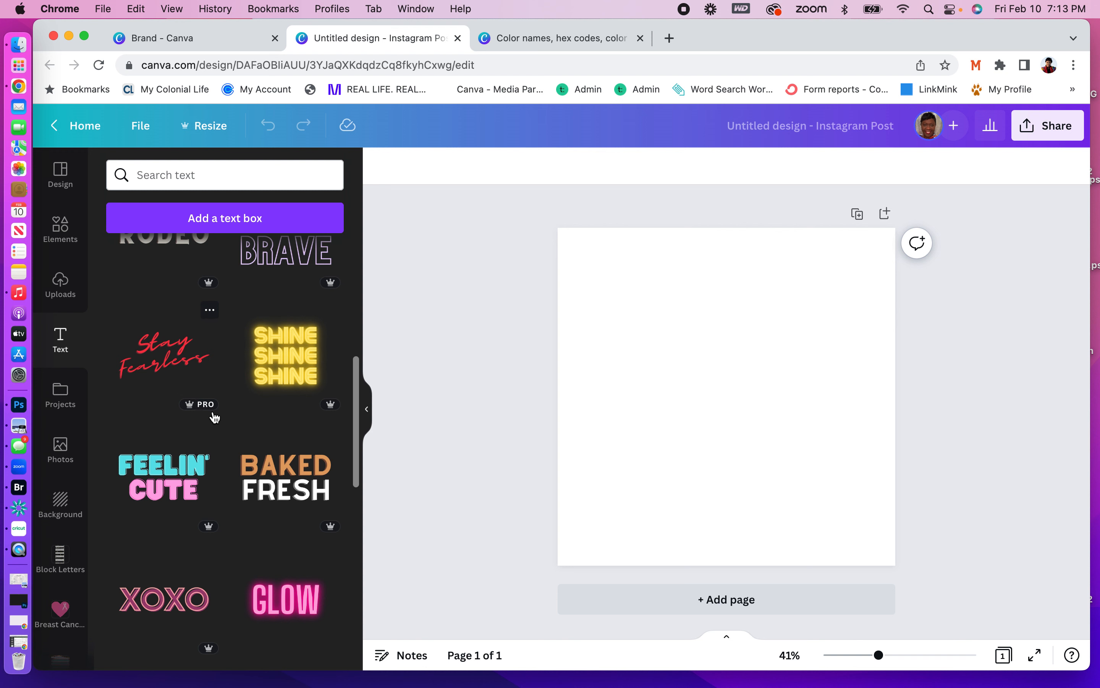
pyautogui.scroll(-4, 215, 417)
pyautogui.scroll(-5, 214, 417)
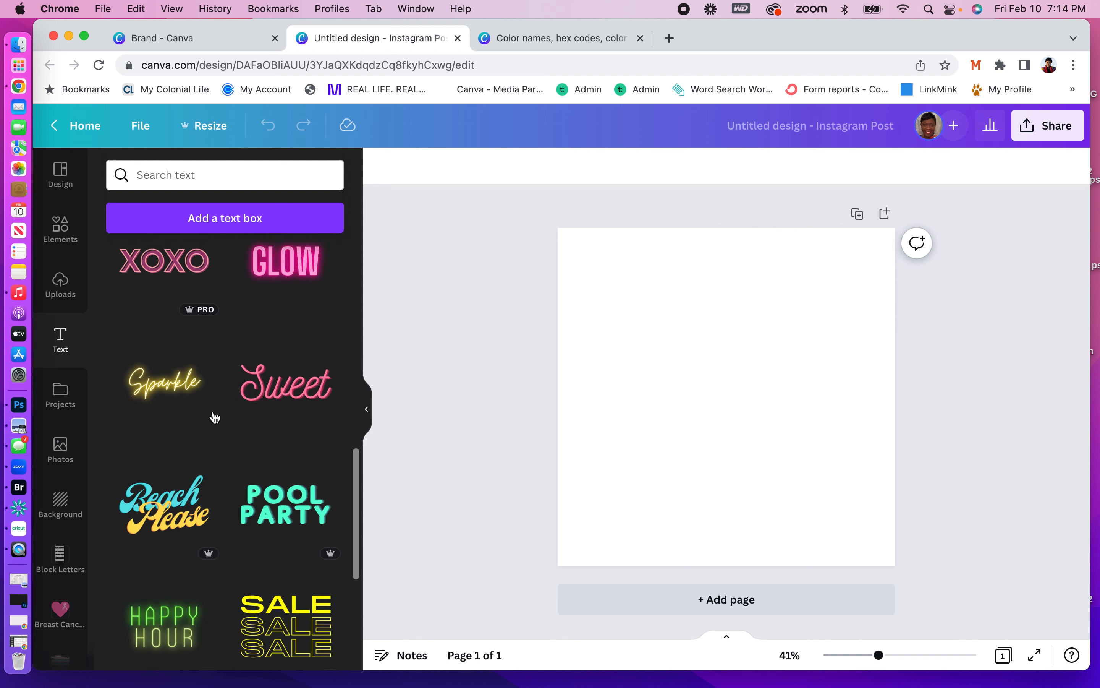
pyautogui.scroll(-6, 215, 417)
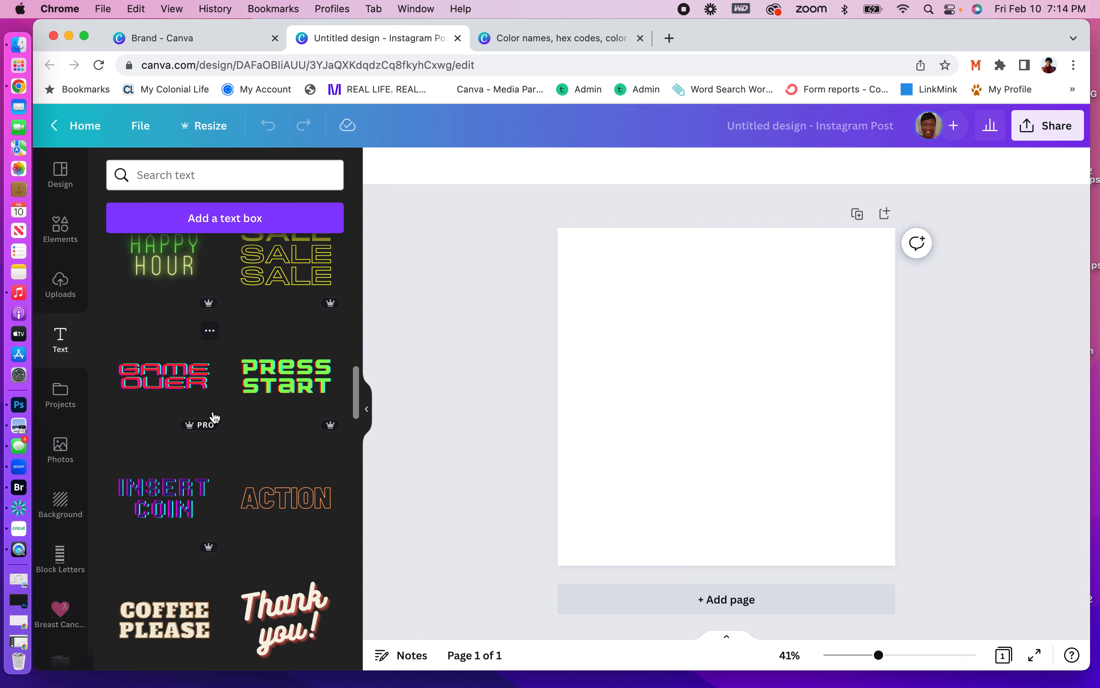
pyautogui.scroll(-6, 214, 418)
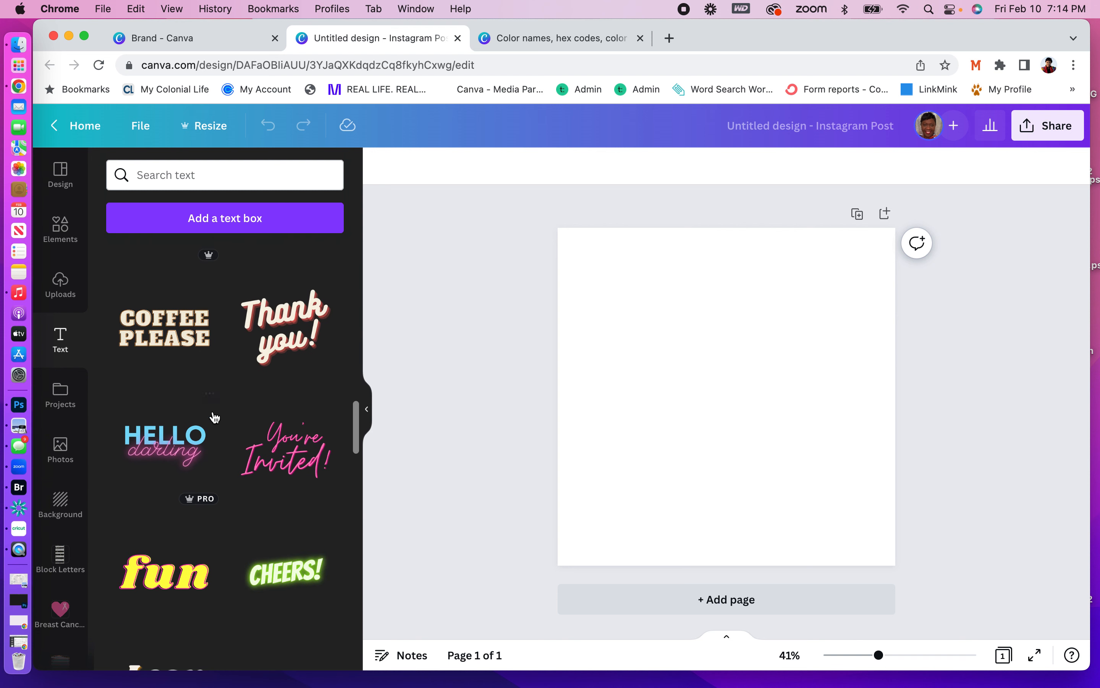
pyautogui.scroll(10, 214, 417)
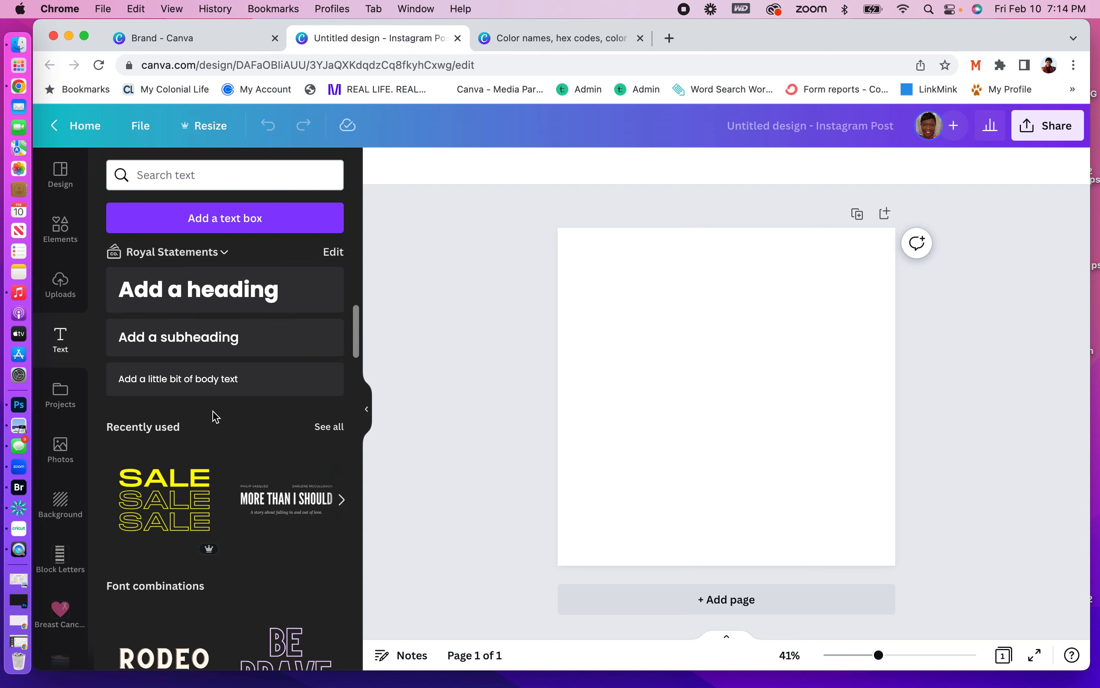
# Add a Royal Statements subheading to the blank page and browse the brand and uploaded fonts available for it.
pyautogui.click(212, 340)
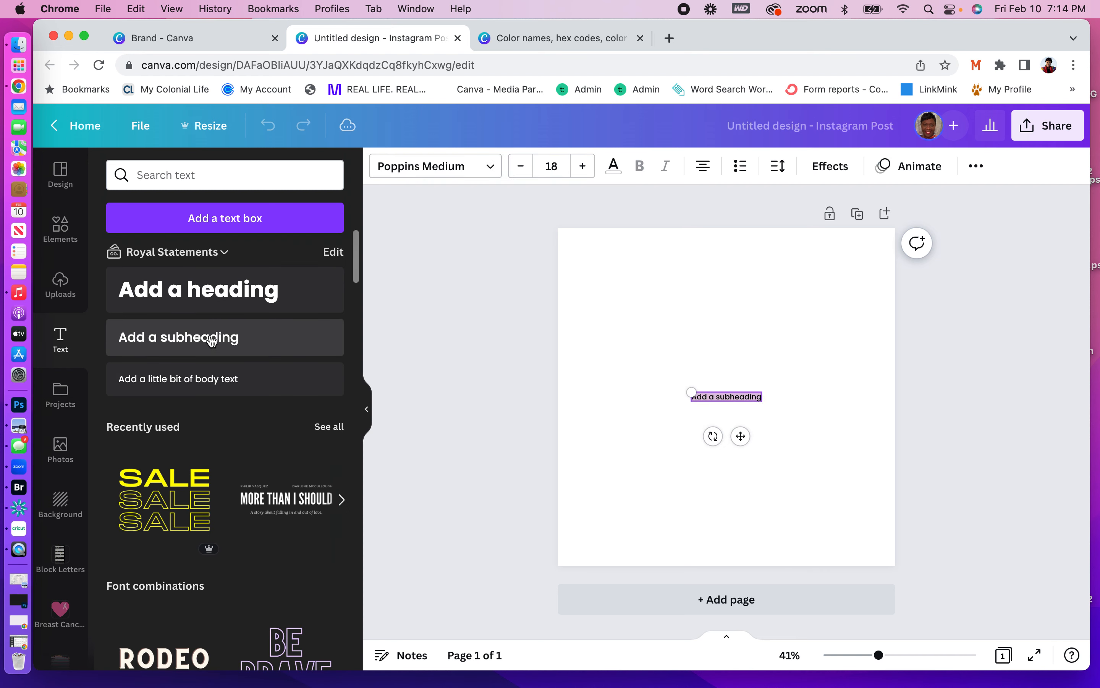
pyautogui.click(490, 167)
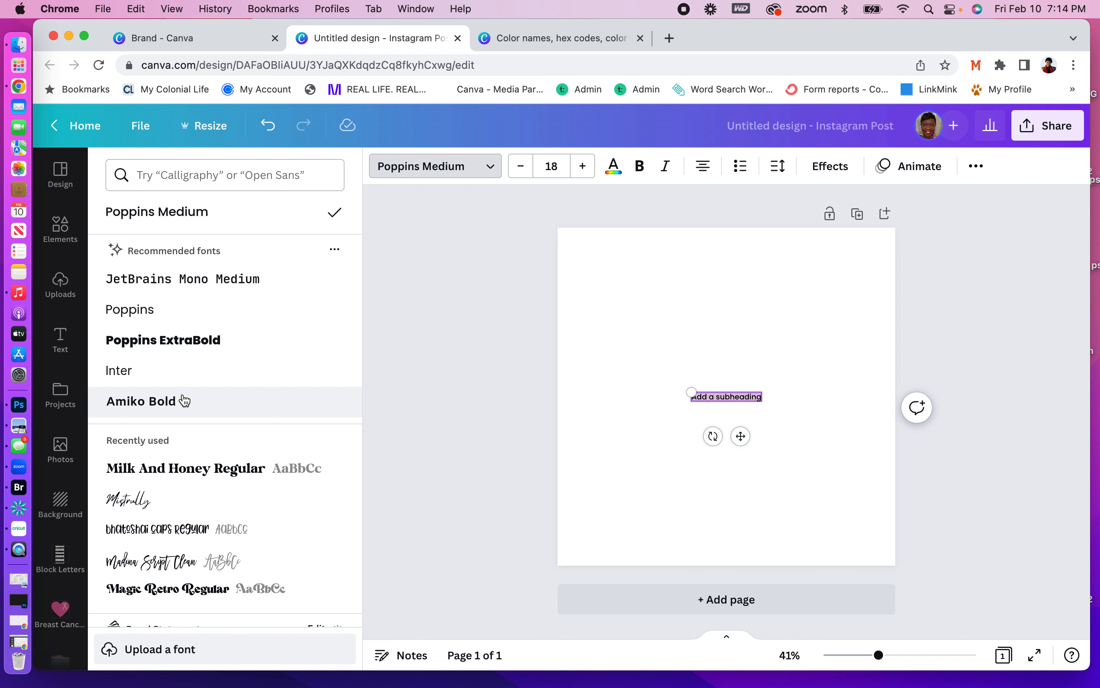
pyautogui.scroll(-5, 184, 401)
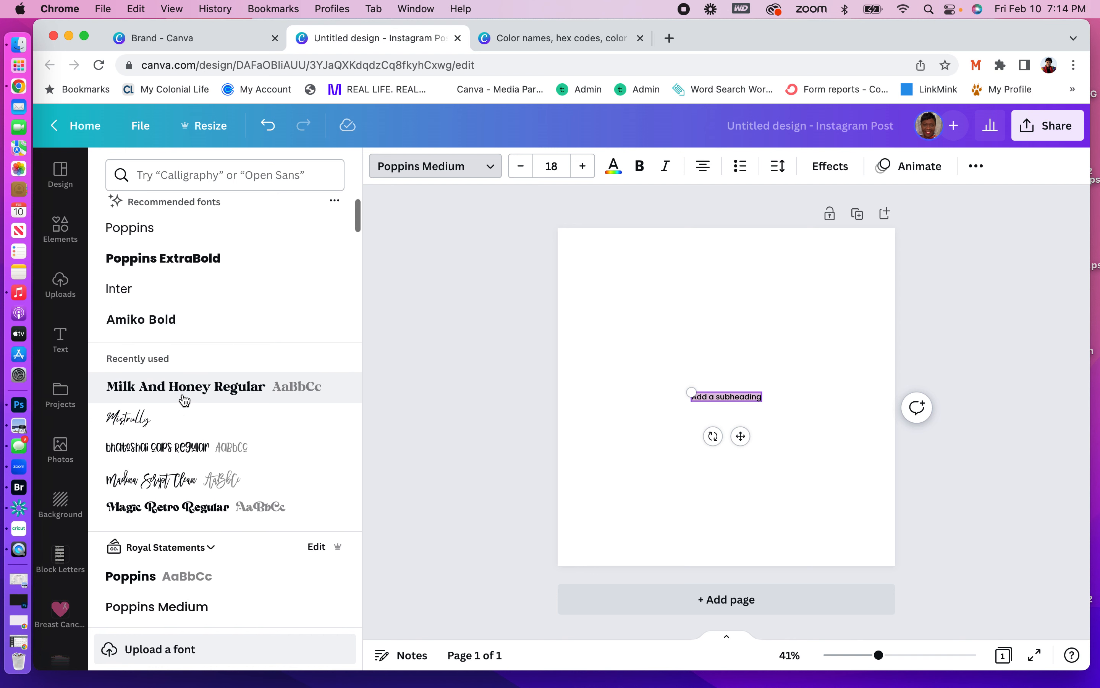
pyautogui.scroll(-3, 184, 401)
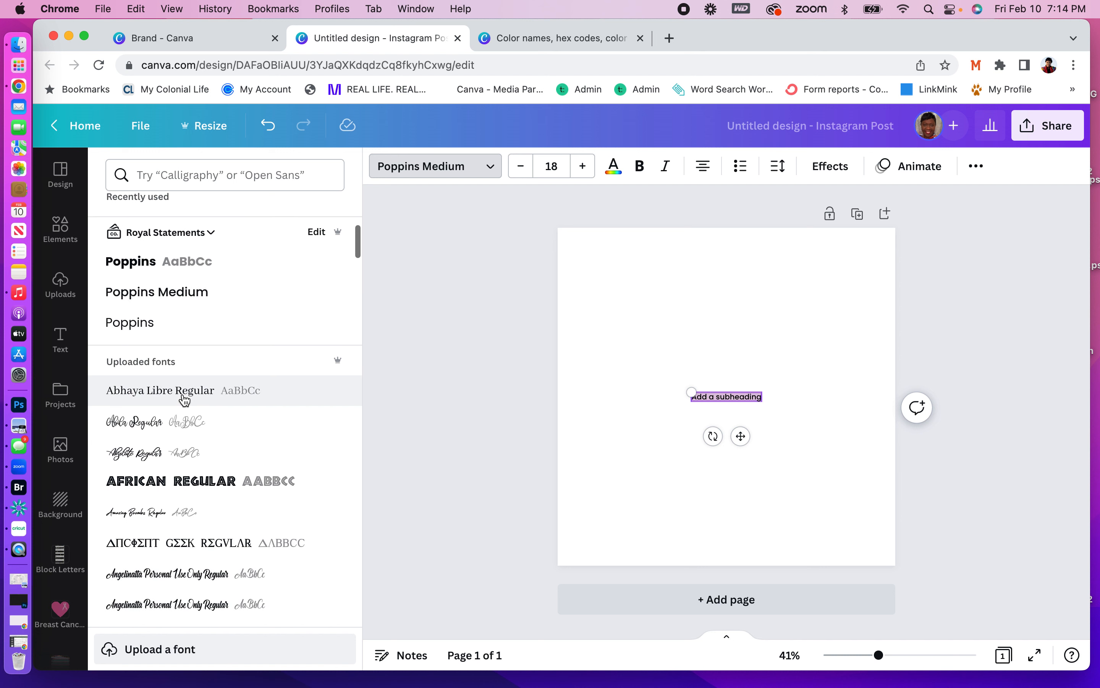
pyautogui.scroll(-10, 184, 386)
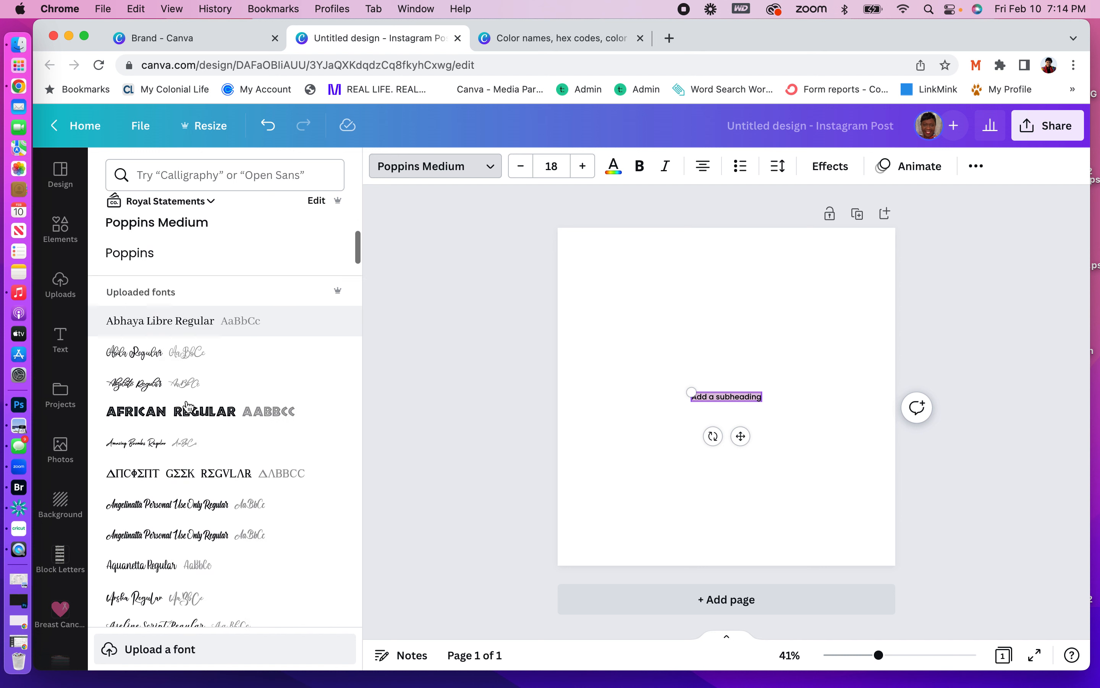
pyautogui.scroll(-8, 189, 407)
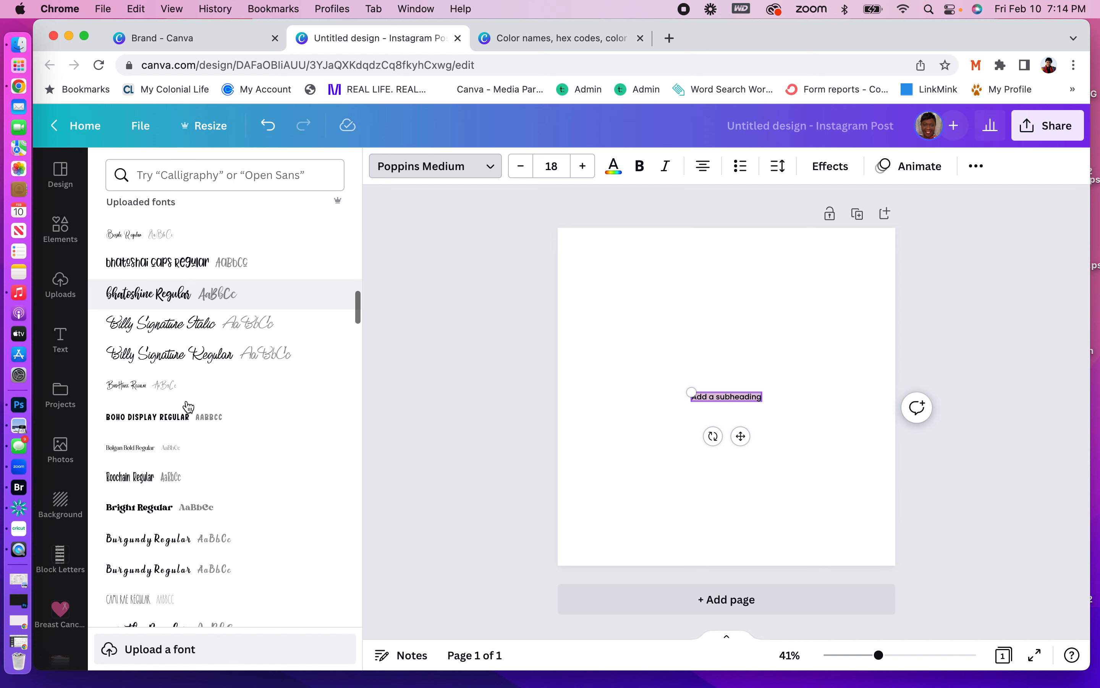
# Search the fonts for "serif" and apply Farmhand Serif to the subheading.
pyautogui.click(208, 176)
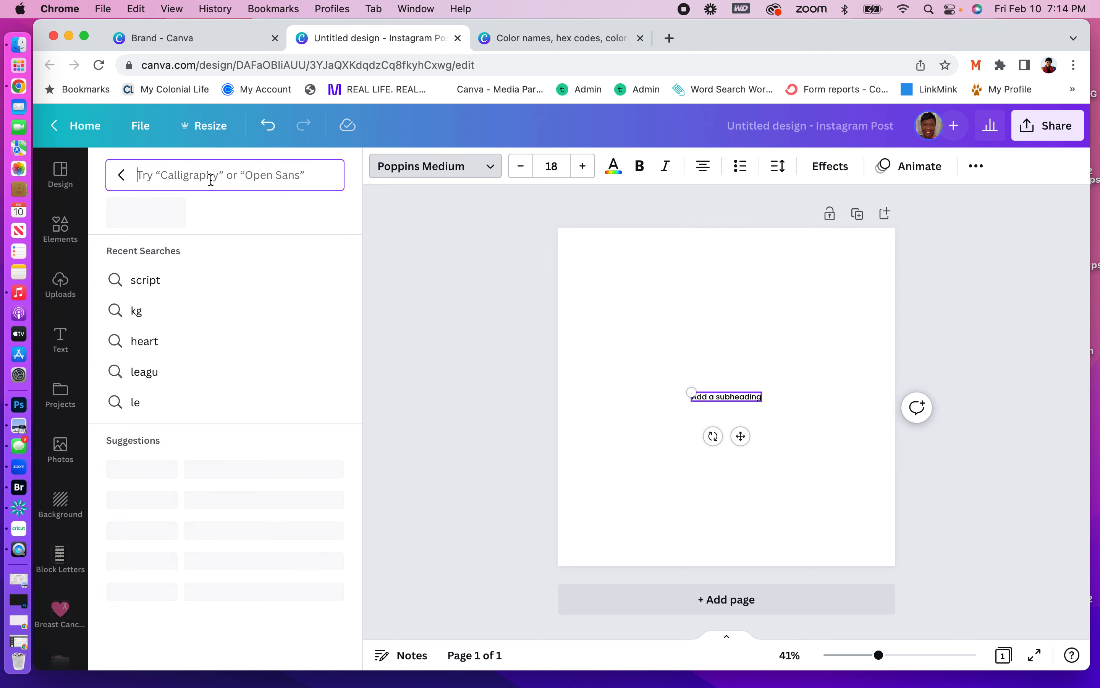
pyautogui.write('serif')
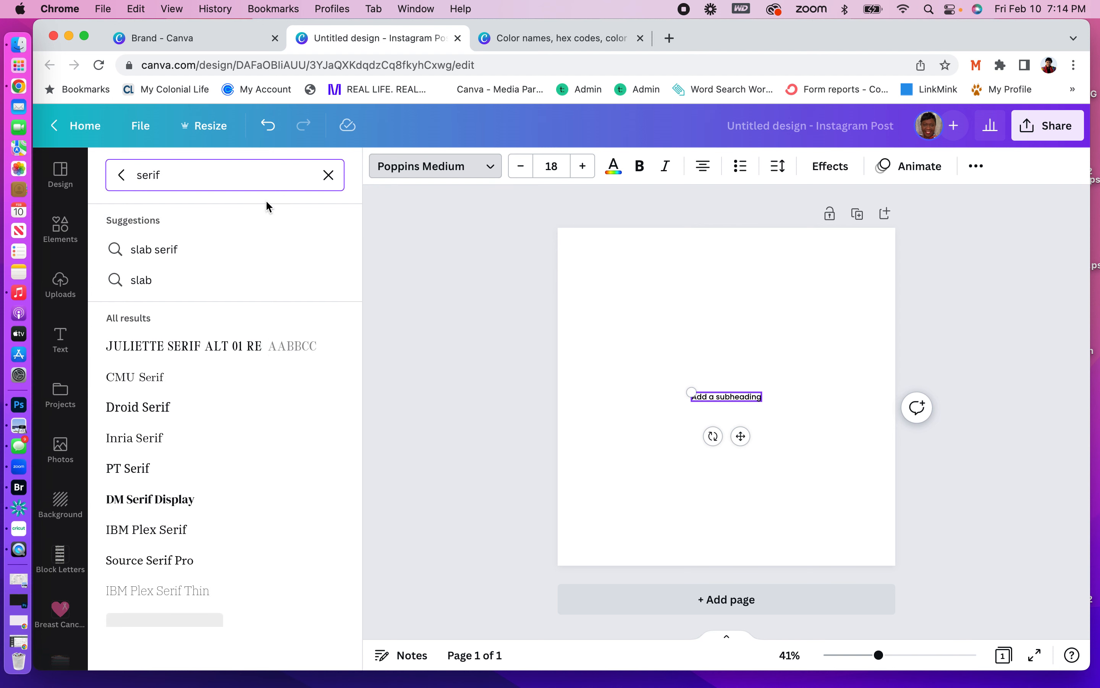
pyautogui.scroll(-5, 278, 442)
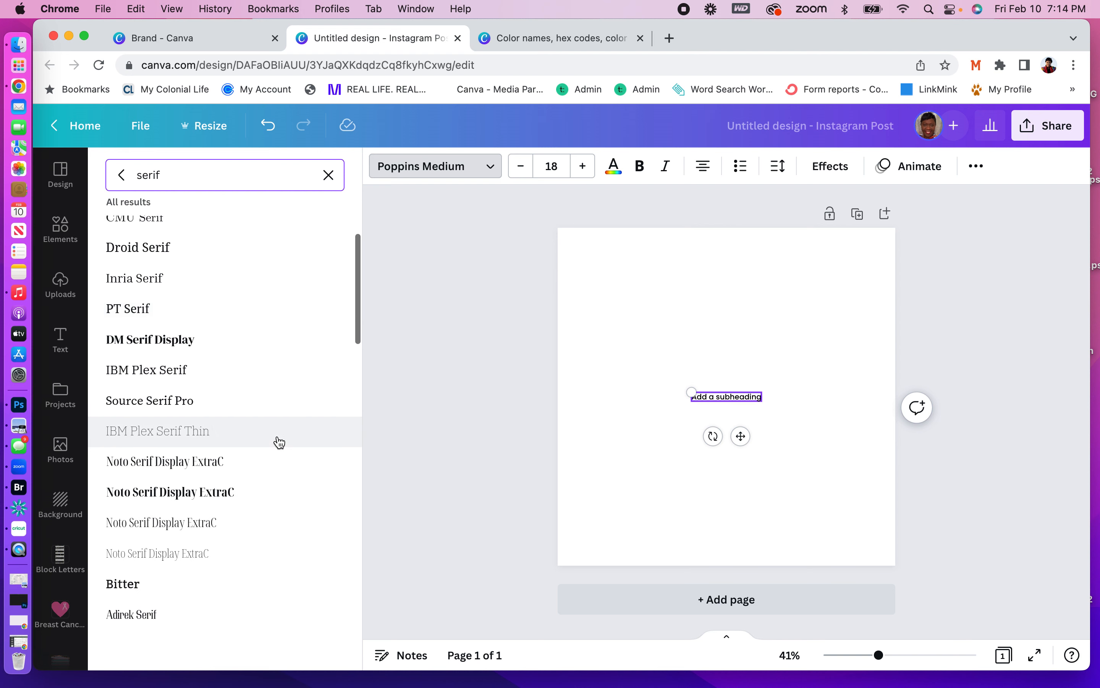
pyautogui.scroll(-5, 279, 442)
pyautogui.scroll(-3, 279, 442)
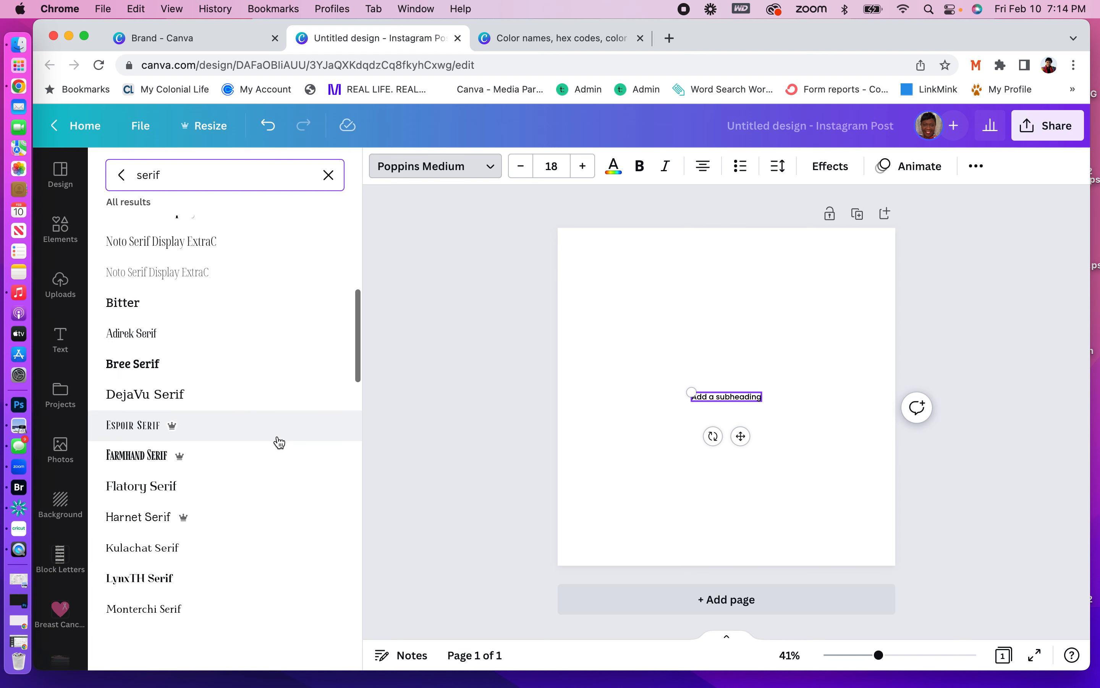
pyautogui.click(273, 453)
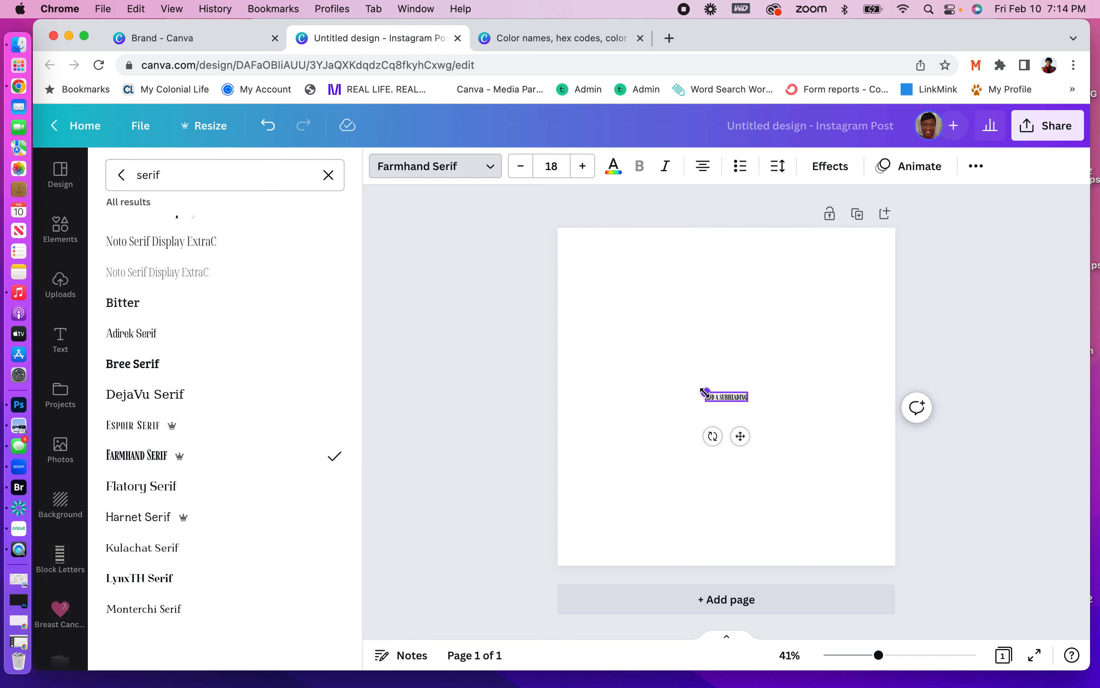
# Enlarge the subheading to a font size of about 75.6 and move it to the upper part of the page.
pyautogui.moveTo(579, 327); pyautogui.dragTo(580, 326)
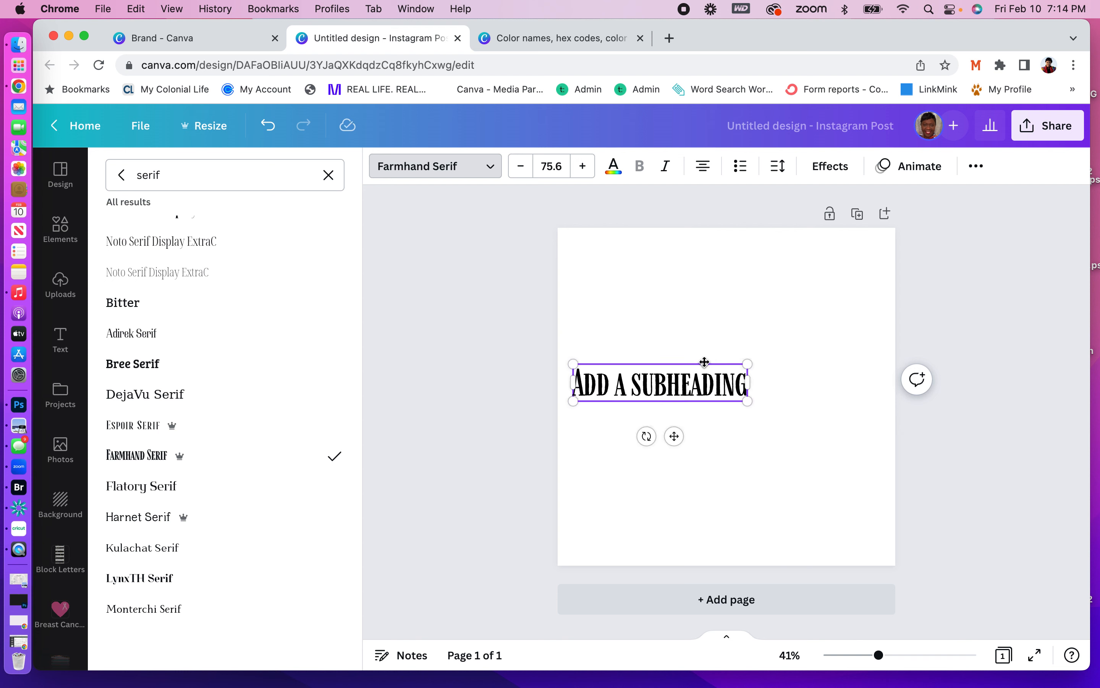
pyautogui.moveTo(703, 361); pyautogui.dragTo(780, 302)
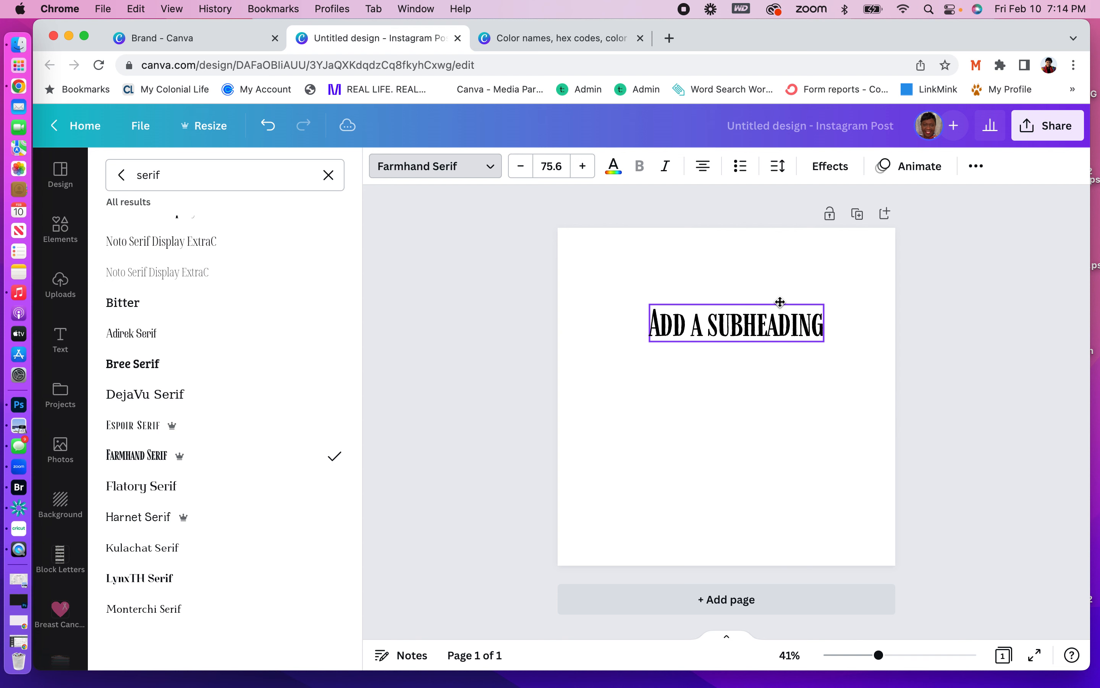
# Search the fonts for "script" and apply Eyesome Script to the subheading.
pyautogui.scroll(-3, 246, 490)
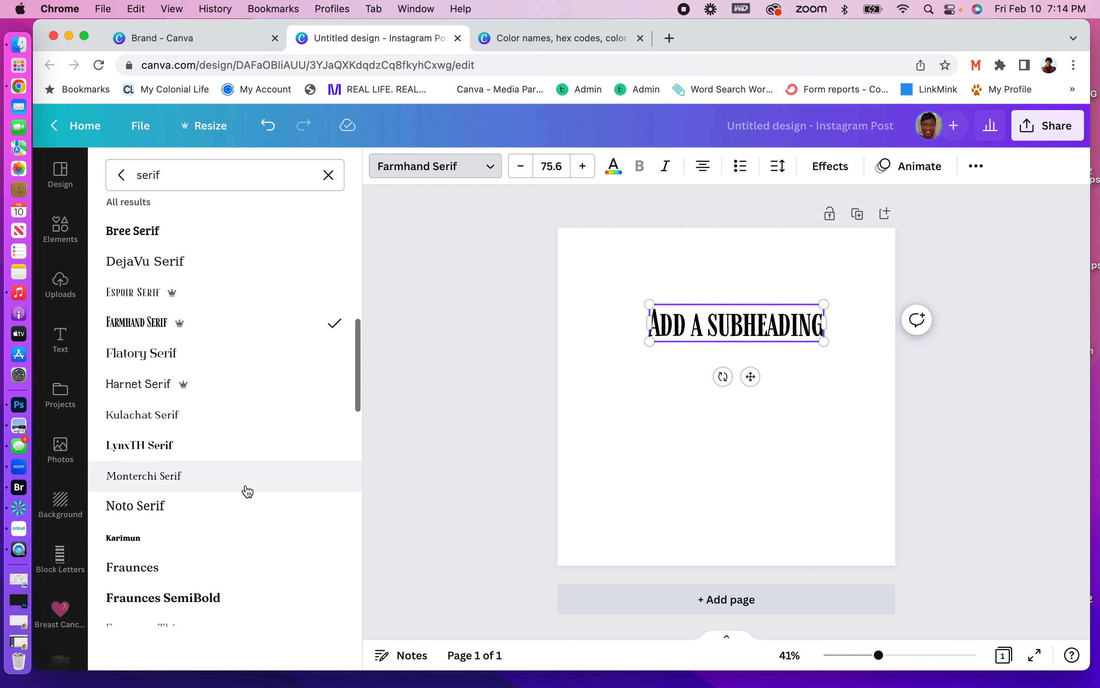
pyautogui.click(234, 172)
pyautogui.doubleClick(233, 171)
pyautogui.write('s')
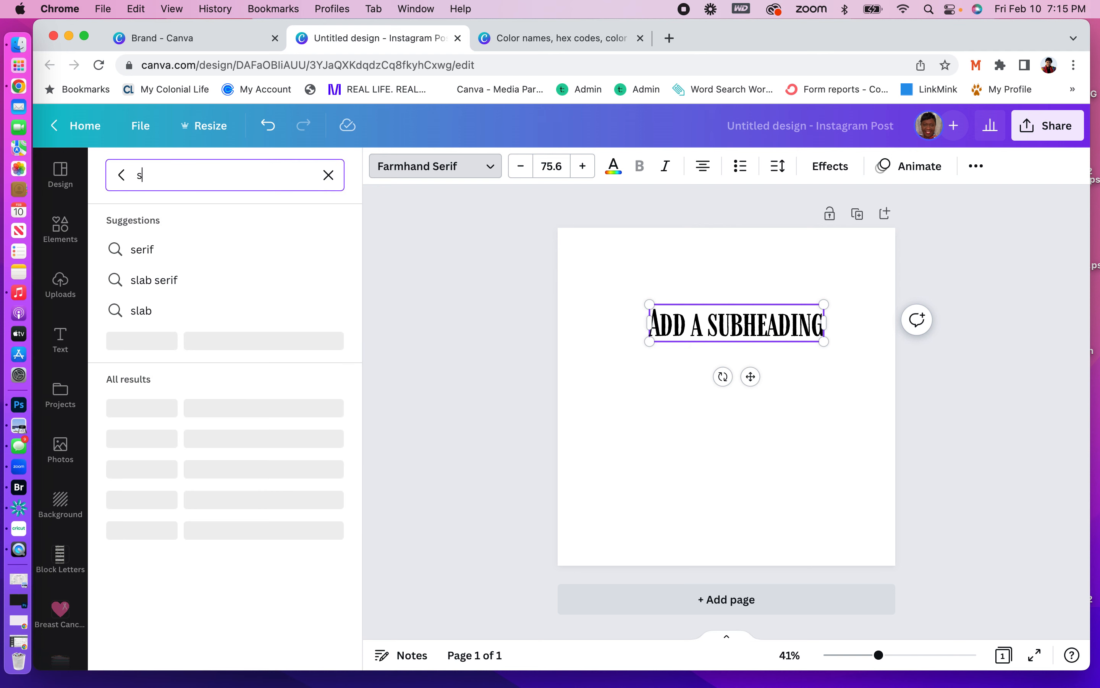
pyautogui.write('cript')
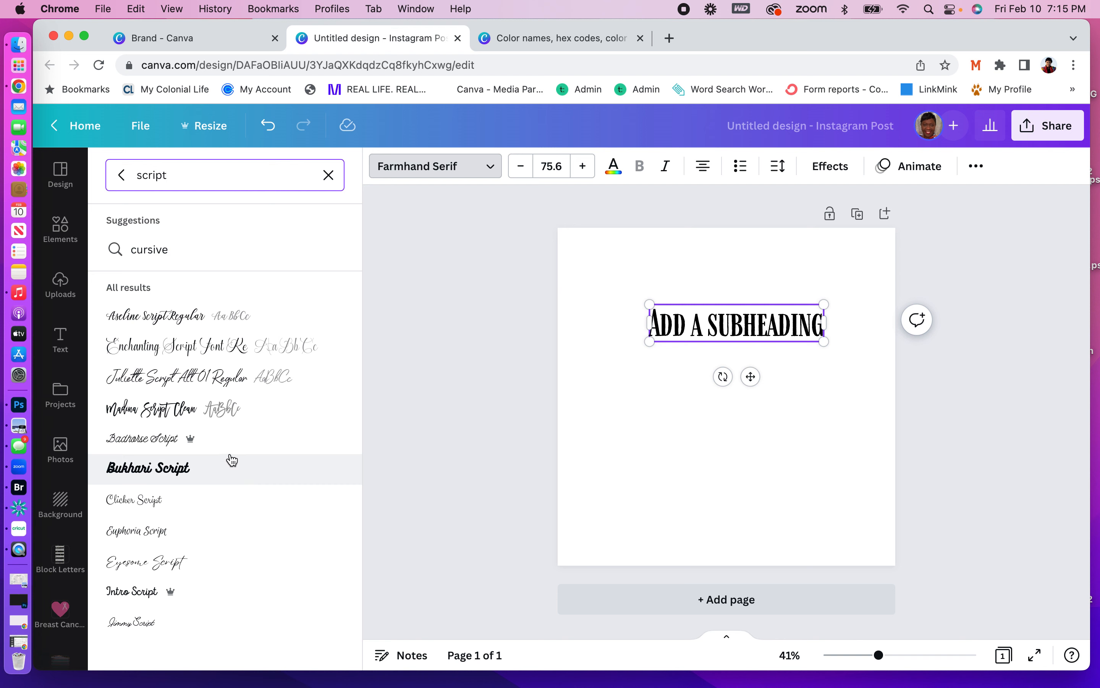
pyautogui.scroll(-3, 207, 454)
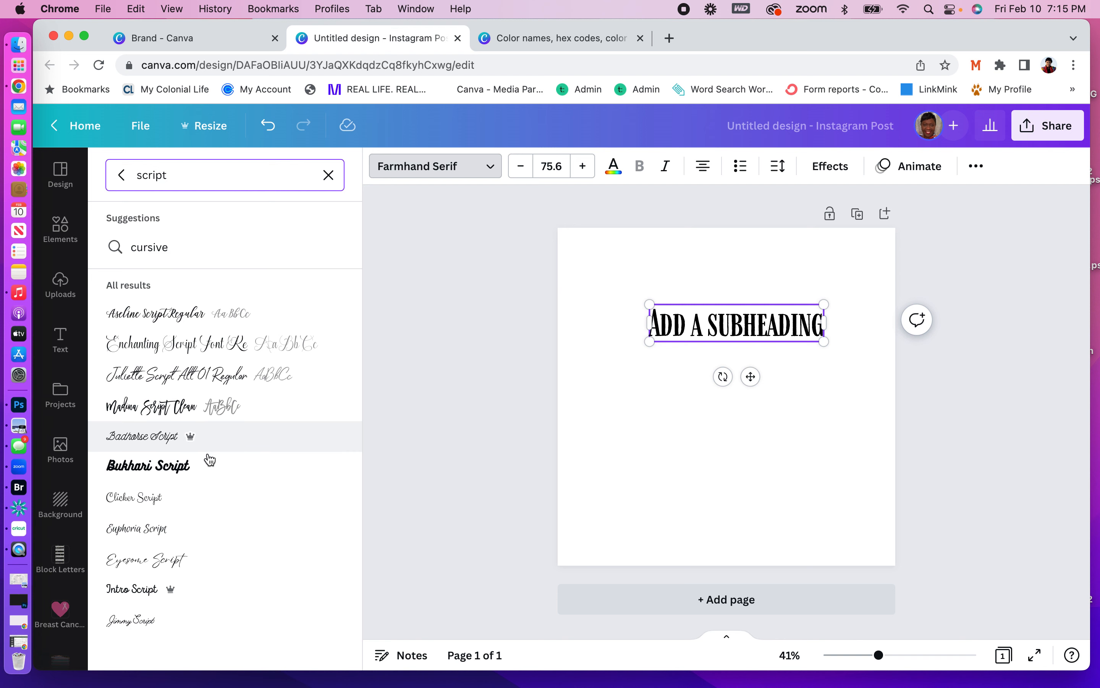
pyautogui.click(187, 432)
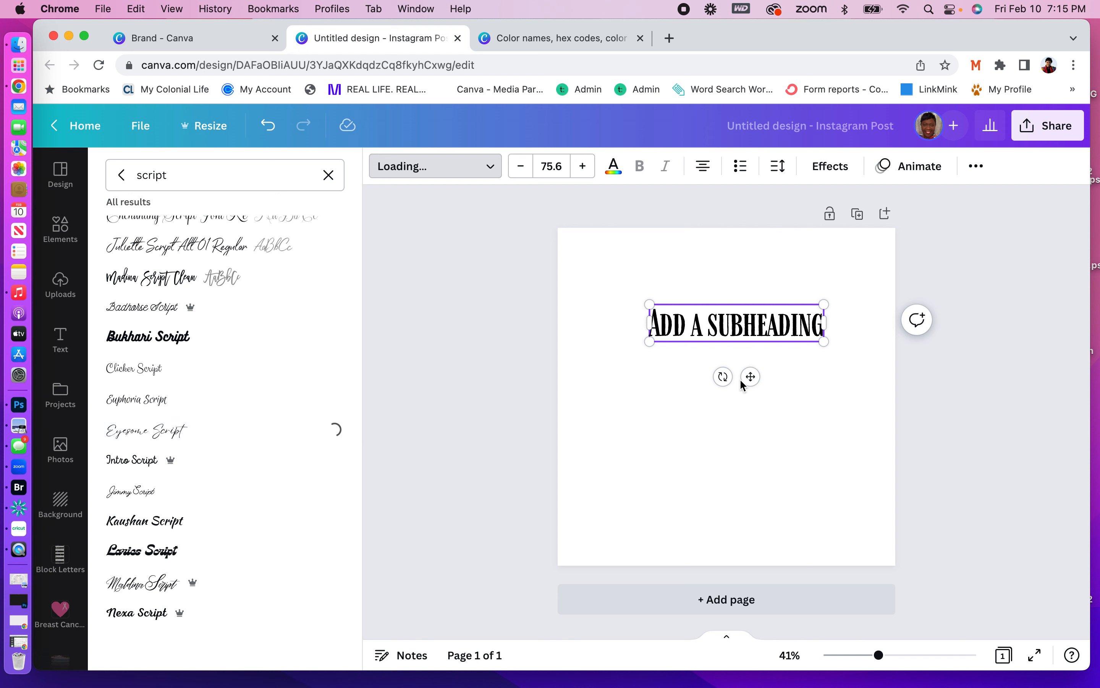
pyautogui.click(681, 447)
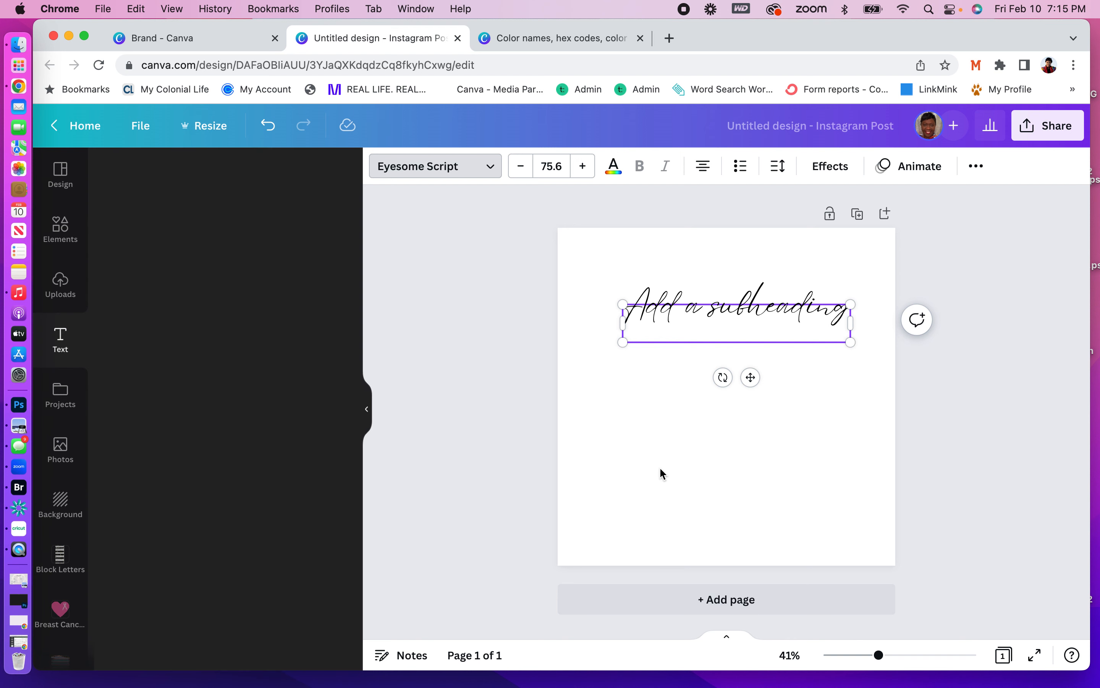
pyautogui.click(663, 348)
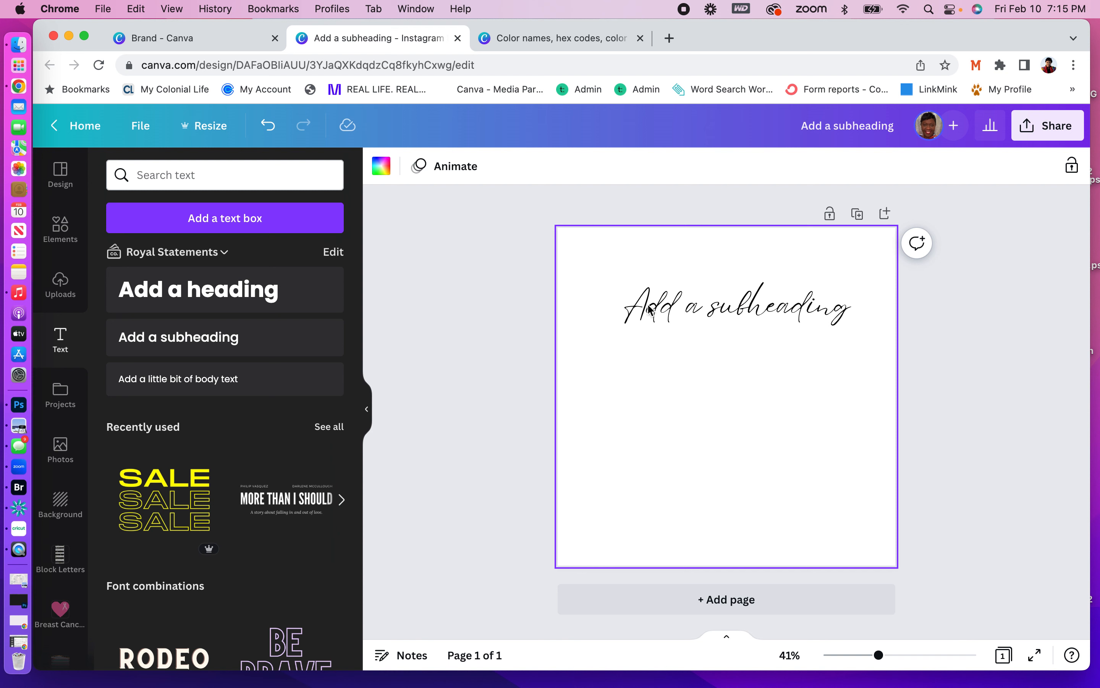
# Apply the Playlist Script font to the subheading text.
pyautogui.doubleClick(650, 311)
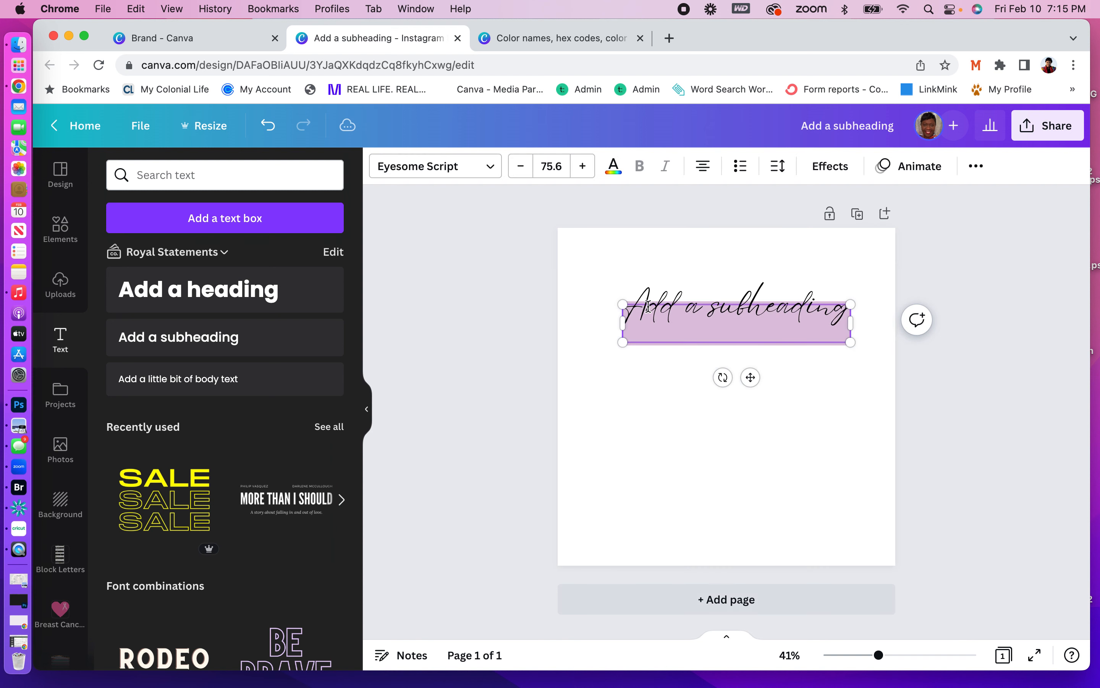
pyautogui.click(490, 175)
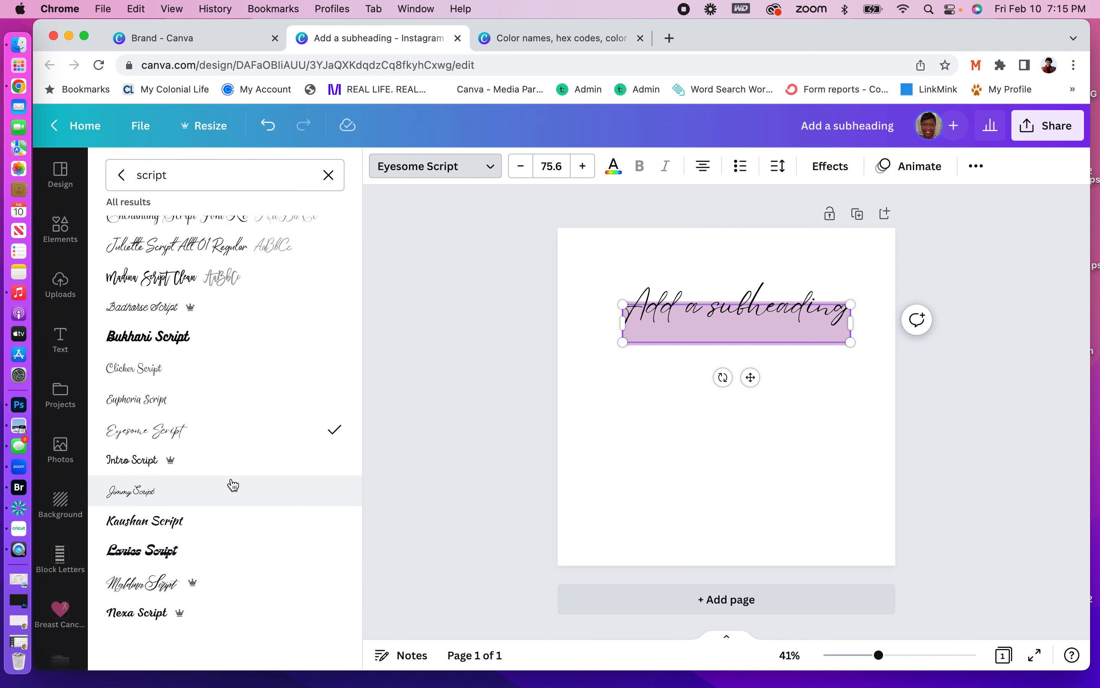
pyautogui.scroll(-3, 232, 484)
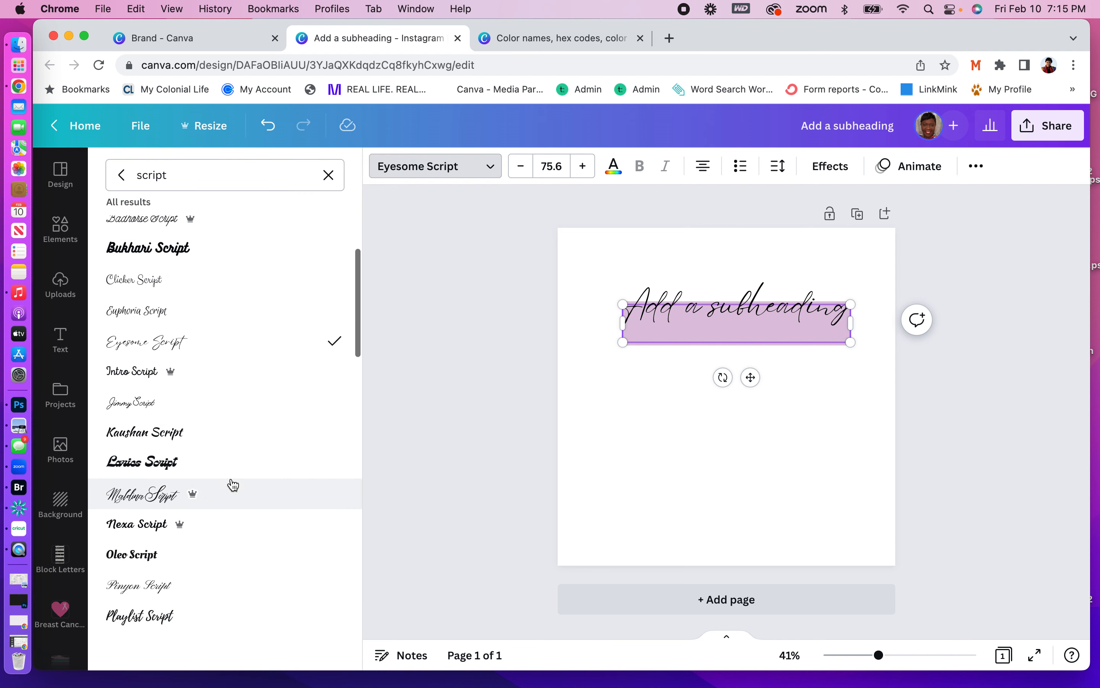
pyautogui.scroll(-4, 232, 484)
pyautogui.scroll(-2, 232, 484)
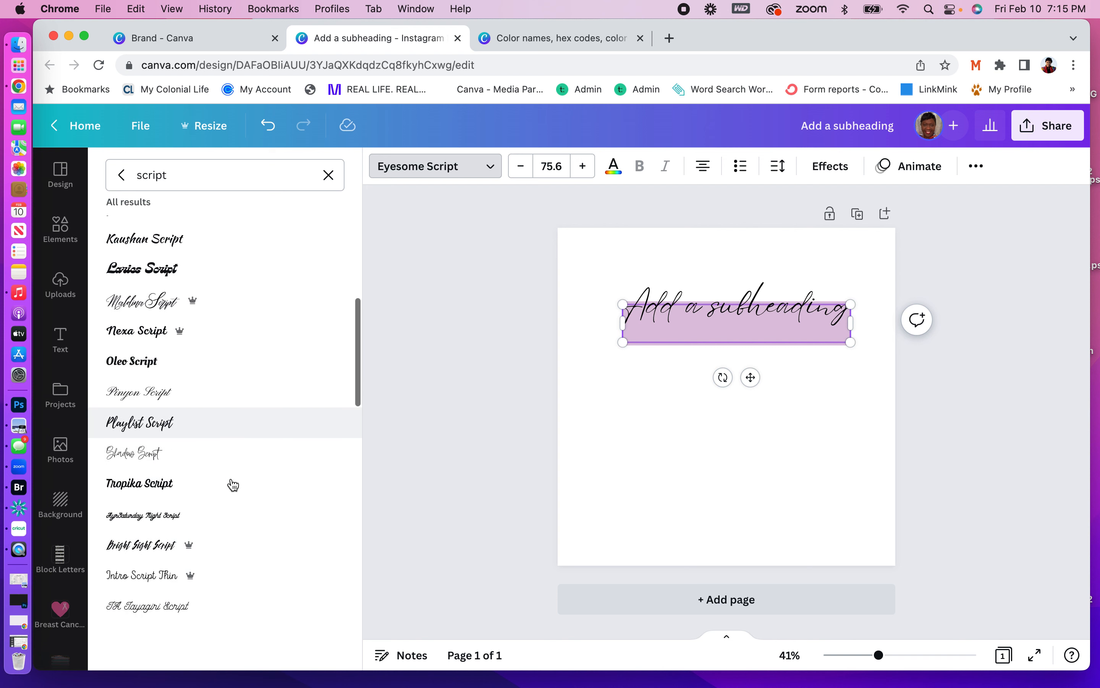
pyautogui.click(194, 416)
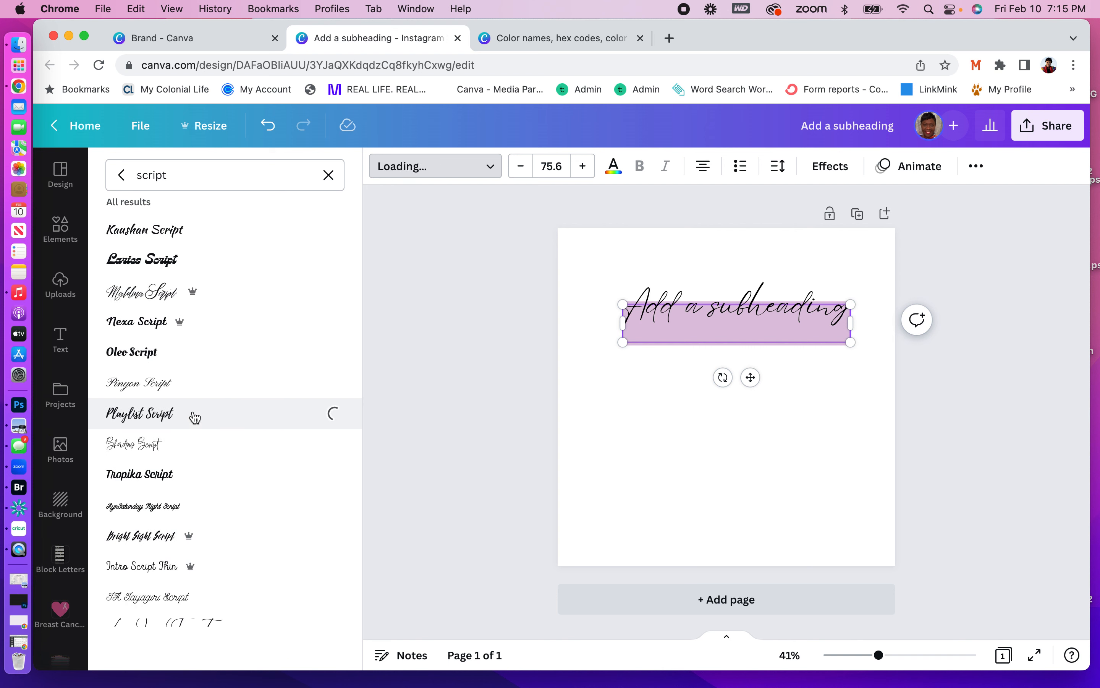
# Try the Lovely May Script font on the subheading.
pyautogui.scroll(-5, 194, 417)
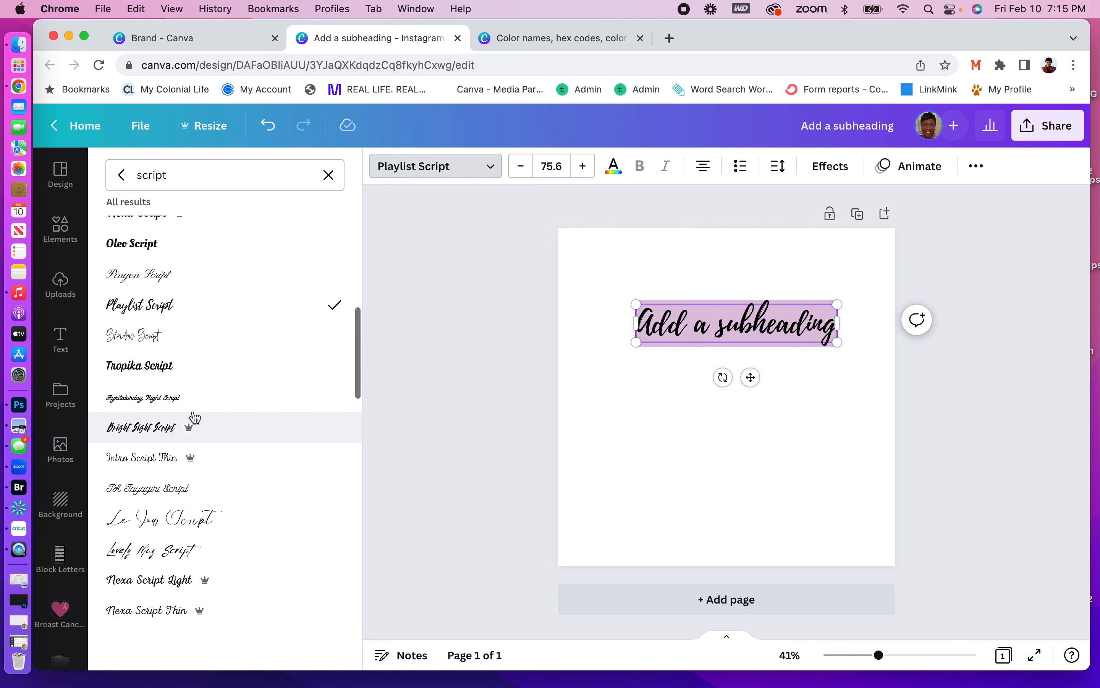
pyautogui.scroll(-2, 195, 418)
pyautogui.click(193, 435)
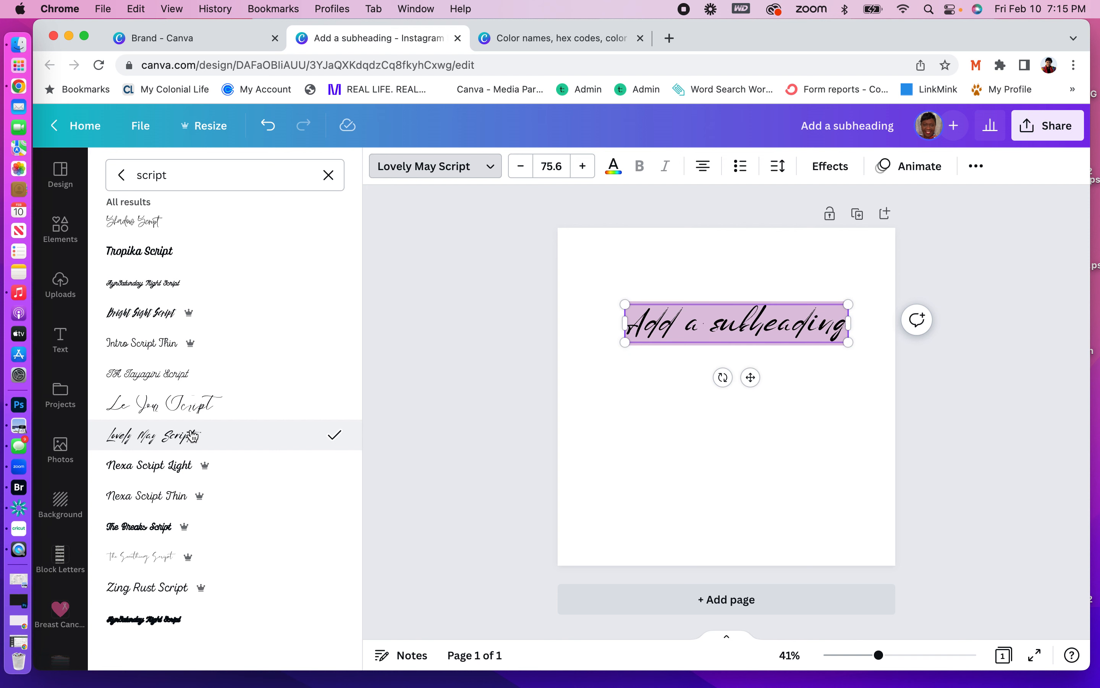
# Change the subheading's font to Feeling Passionate and look through more of the script fonts.
pyautogui.scroll(-8, 193, 435)
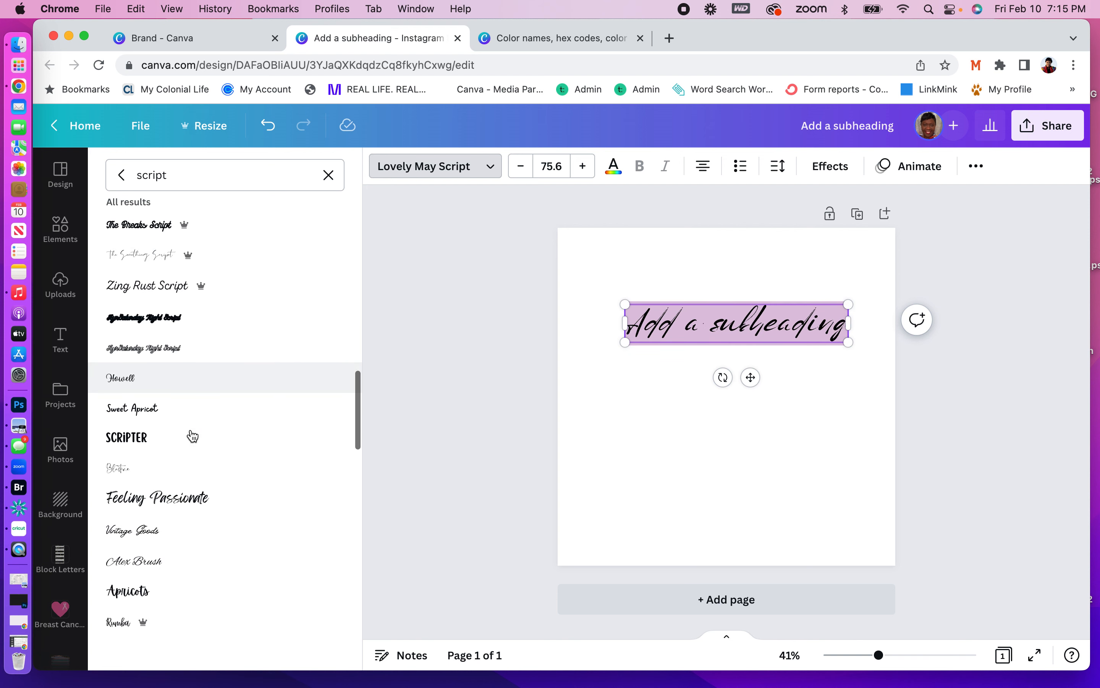
pyautogui.click(179, 496)
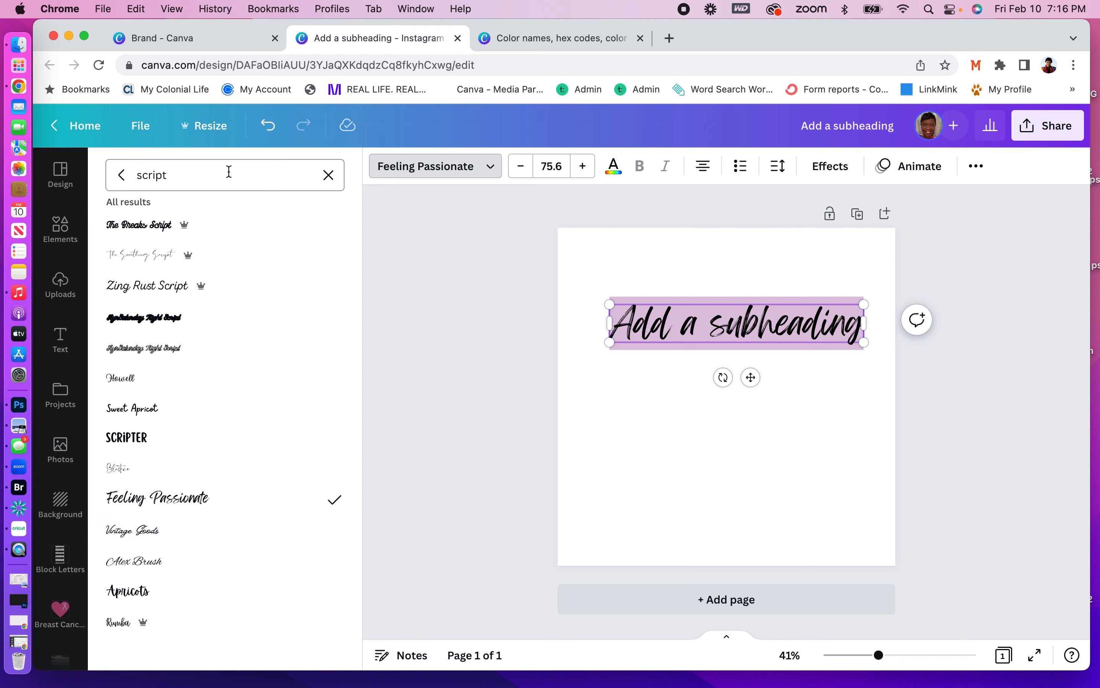
pyautogui.scroll(-8, 234, 376)
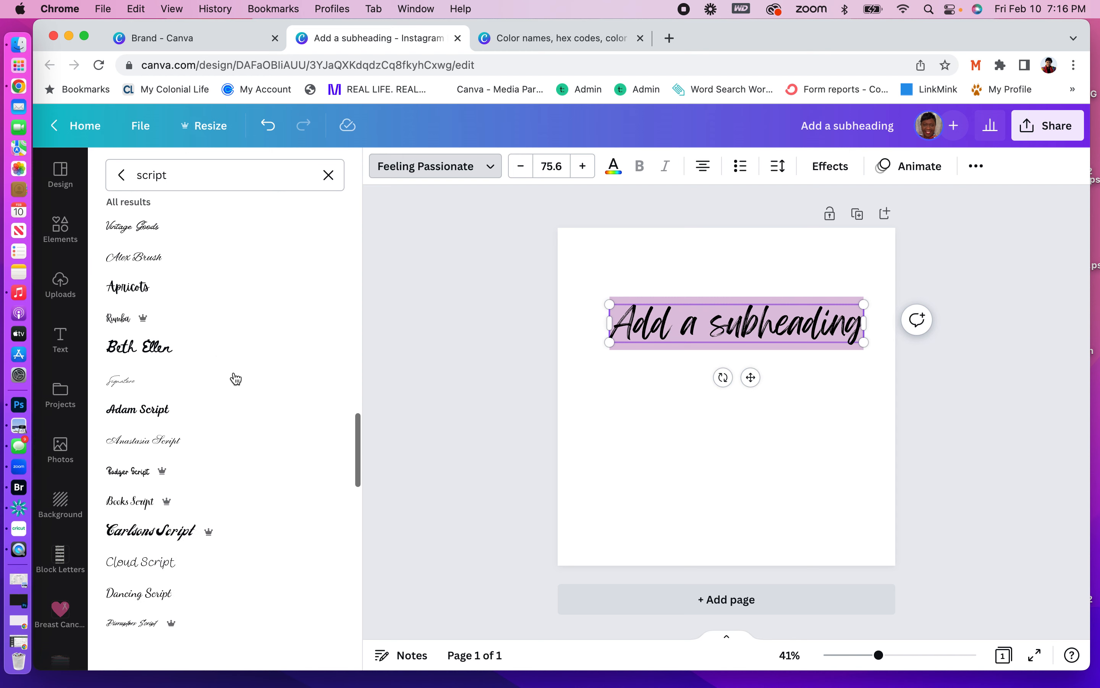
# Open the Royal Statements brand kit and check the options available for the RS BRAND COLORS palette.
pyautogui.click(216, 38)
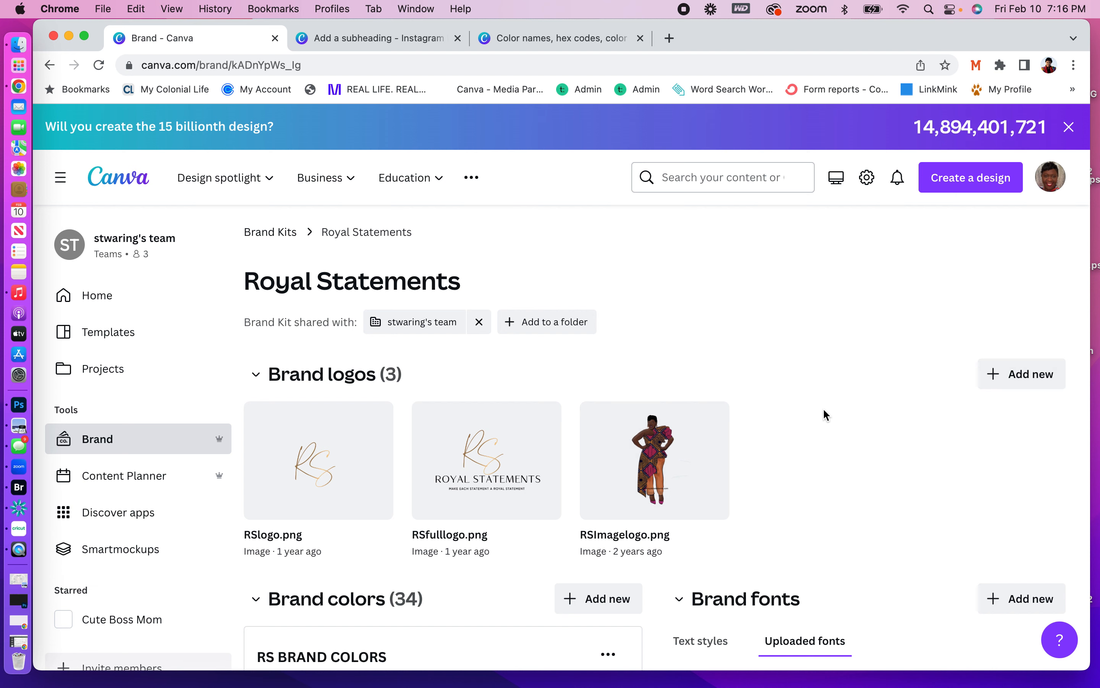
pyautogui.scroll(-4, 822, 408)
pyautogui.click(345, 528)
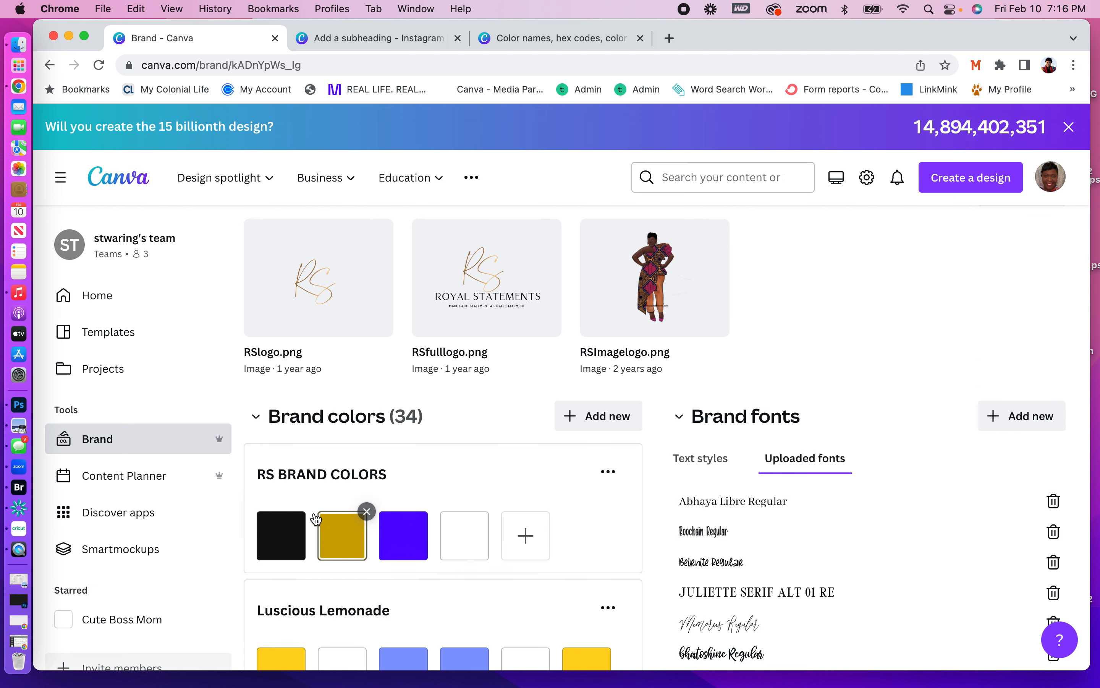
pyautogui.click(611, 473)
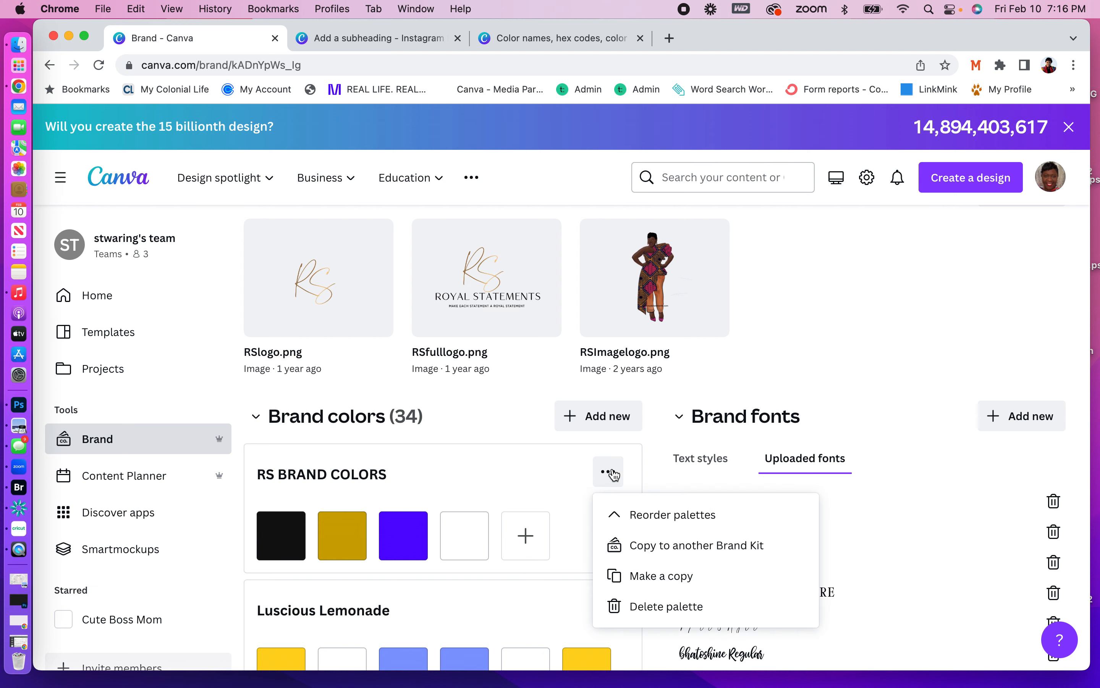
pyautogui.click(656, 414)
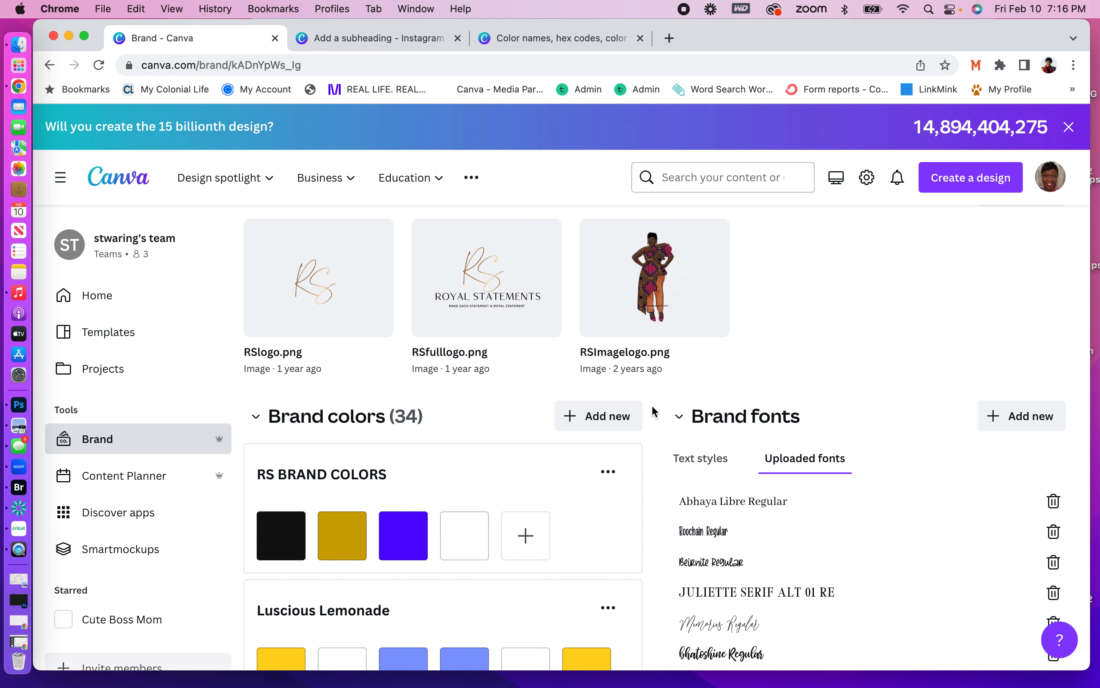
# Examine the brand kit's color palettes and its list of uploaded fonts.
pyautogui.scroll(-3, 579, 491)
pyautogui.scroll(-8, 579, 490)
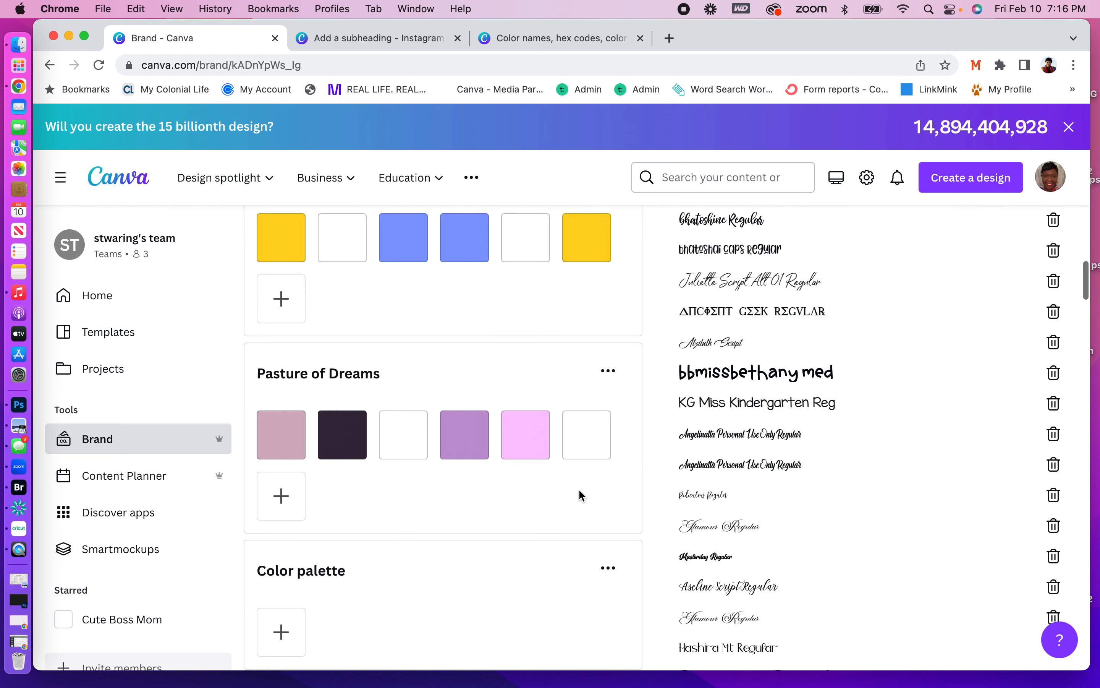
pyautogui.scroll(12, 580, 490)
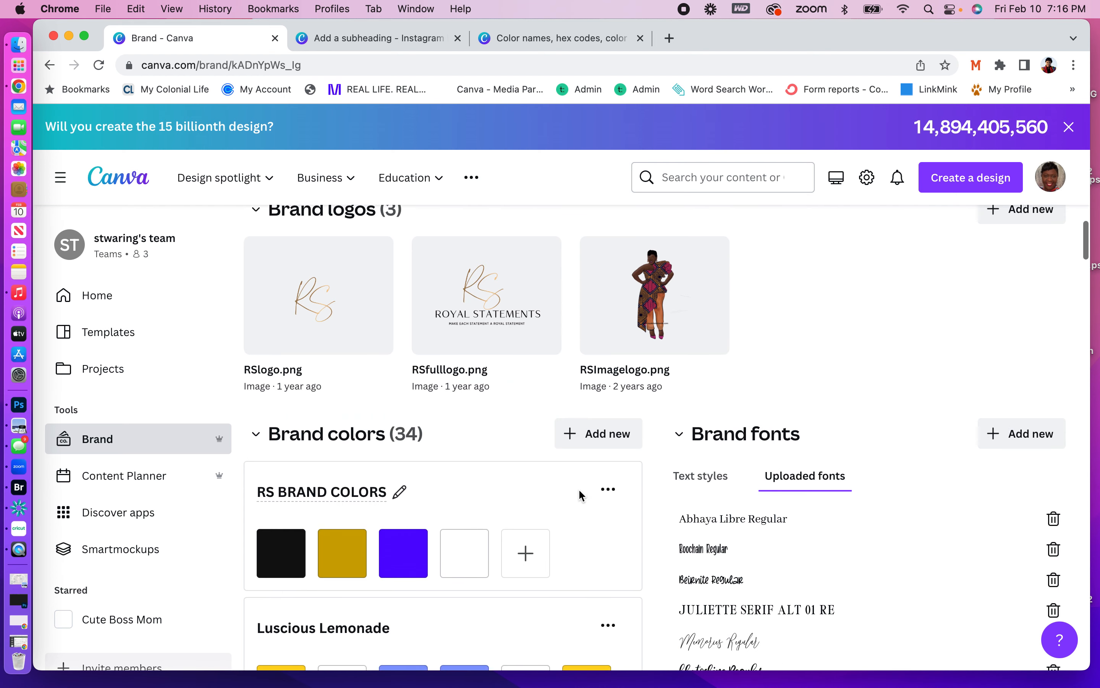
pyautogui.moveTo(404, 482)
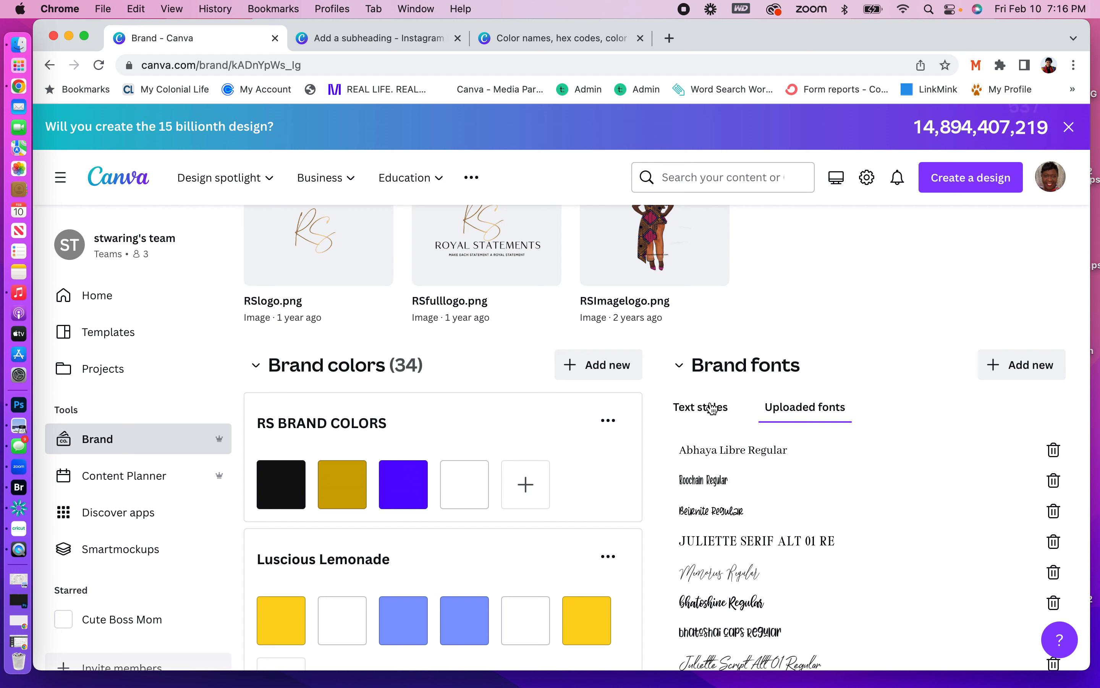
pyautogui.scroll(-5, 650, 423)
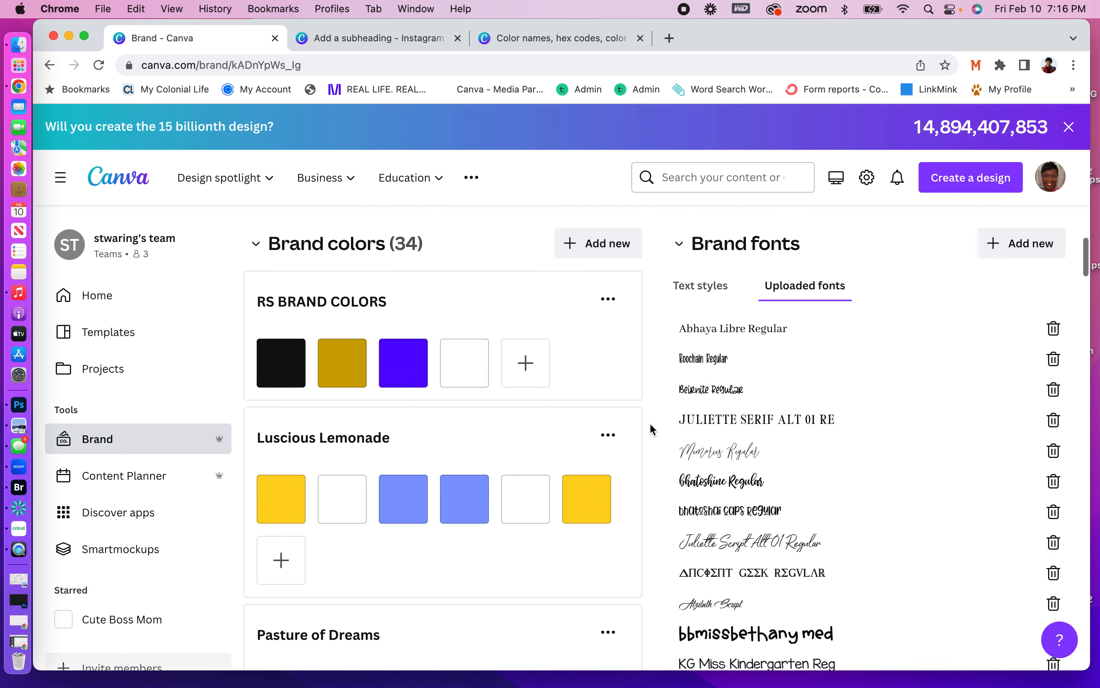
pyautogui.scroll(-9, 651, 425)
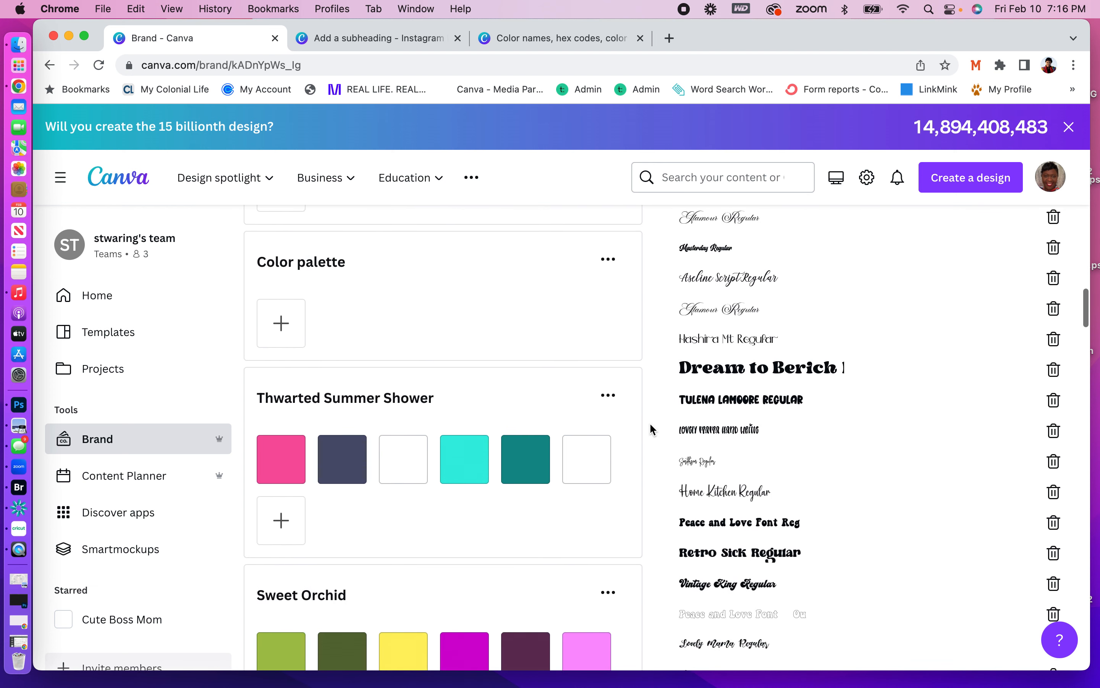
pyautogui.scroll(14, 650, 422)
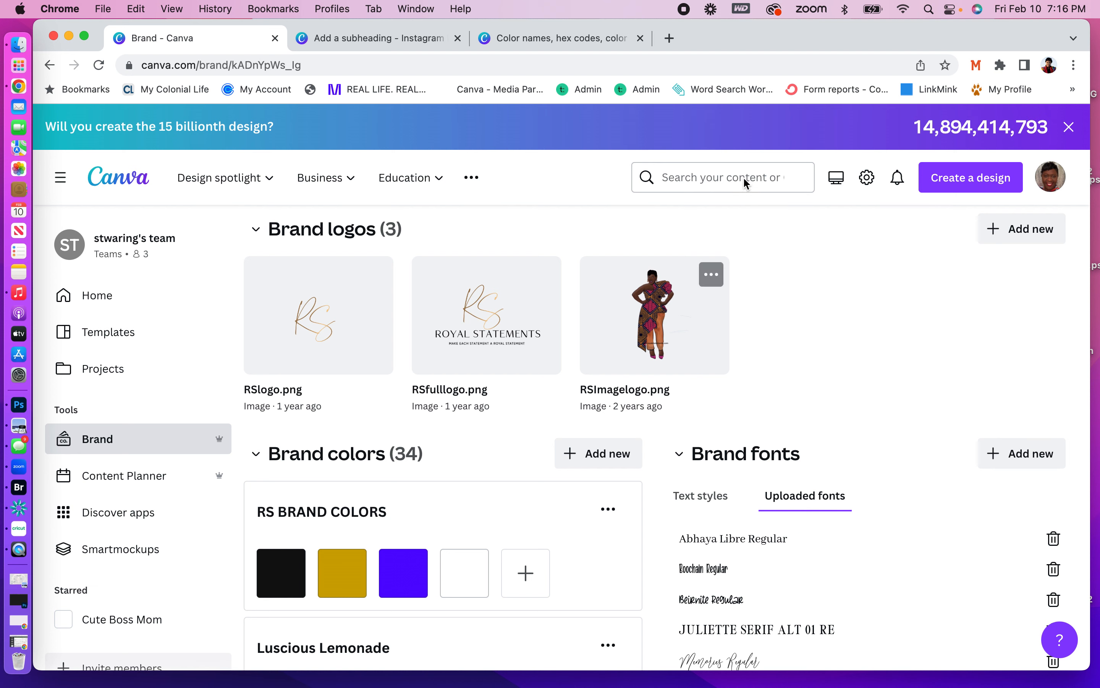
# Return to the Instagram post design, look over its elements, templates and styles, and open the template filters.
pyautogui.click(363, 39)
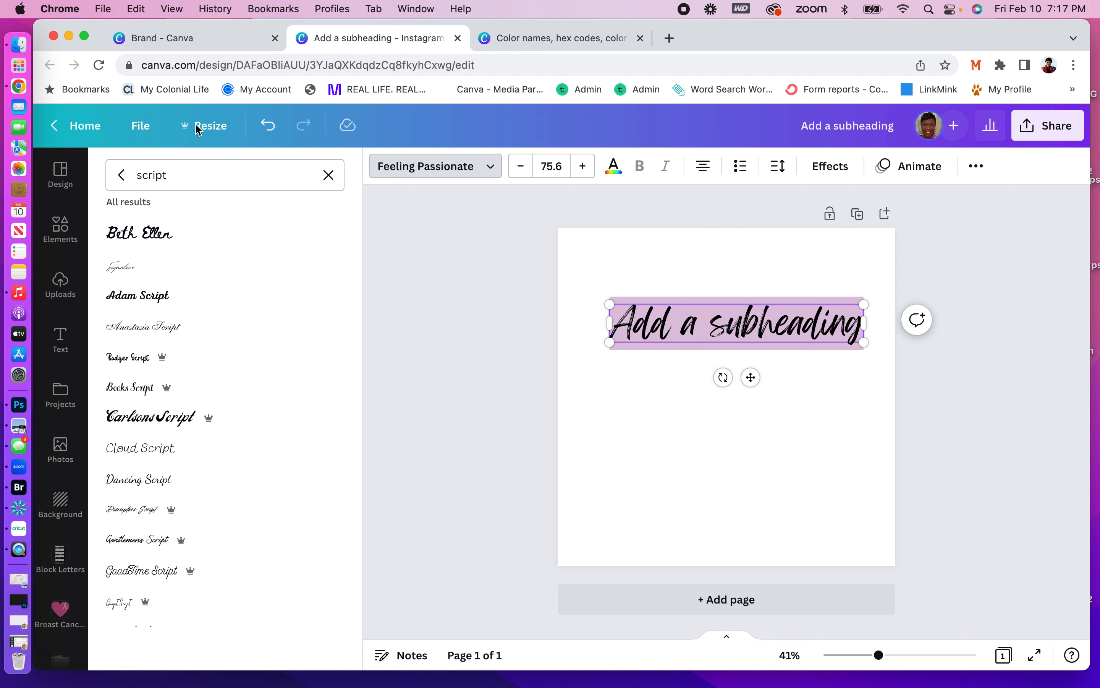
pyautogui.click(64, 227)
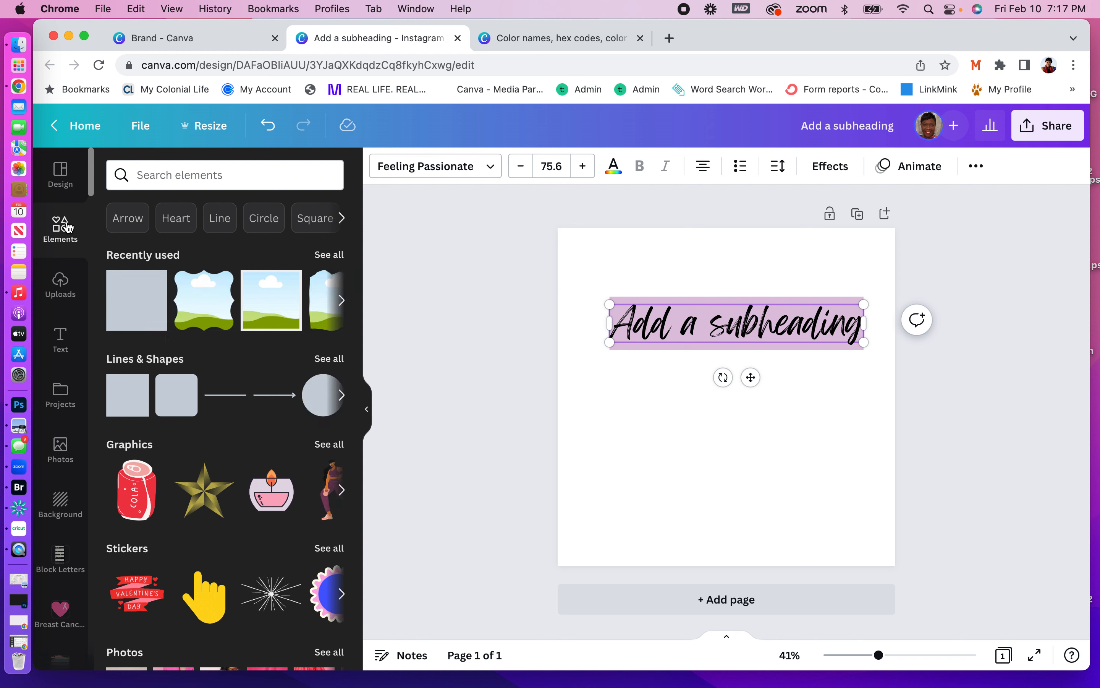
pyautogui.click(65, 180)
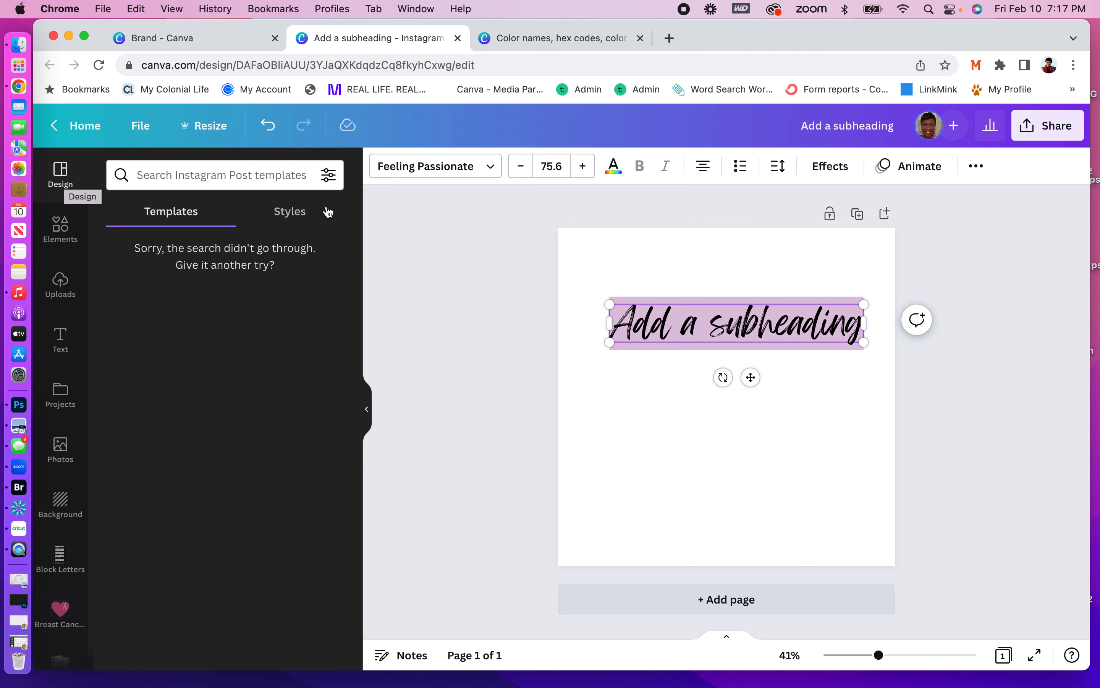
pyautogui.click(291, 212)
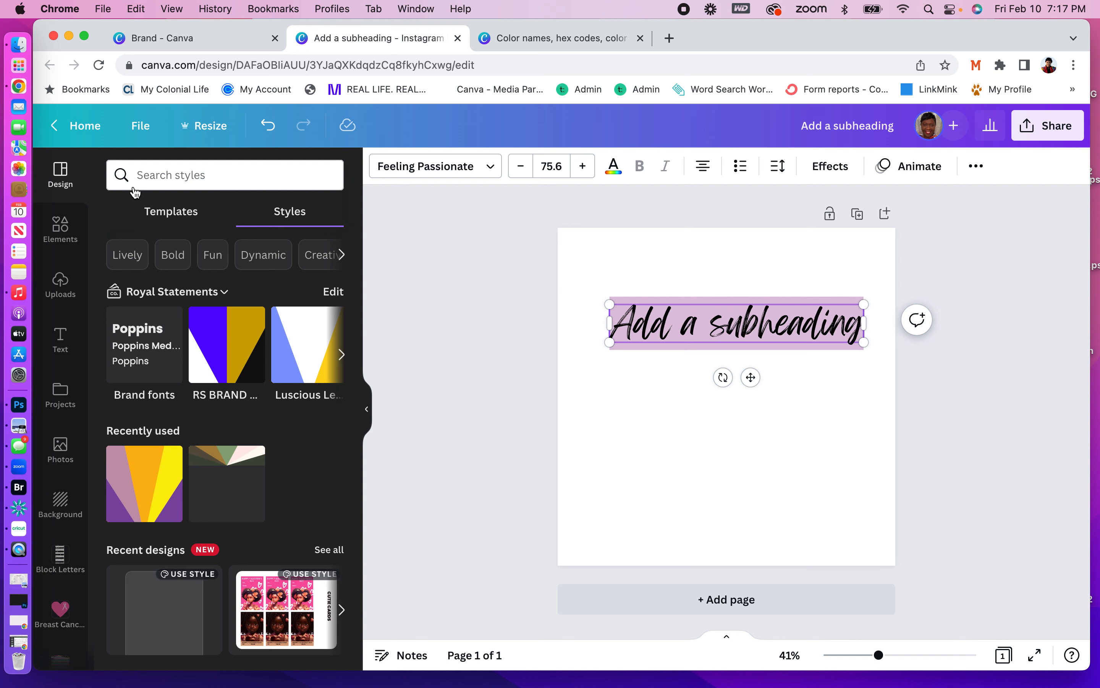
pyautogui.click(199, 211)
pyautogui.click(334, 182)
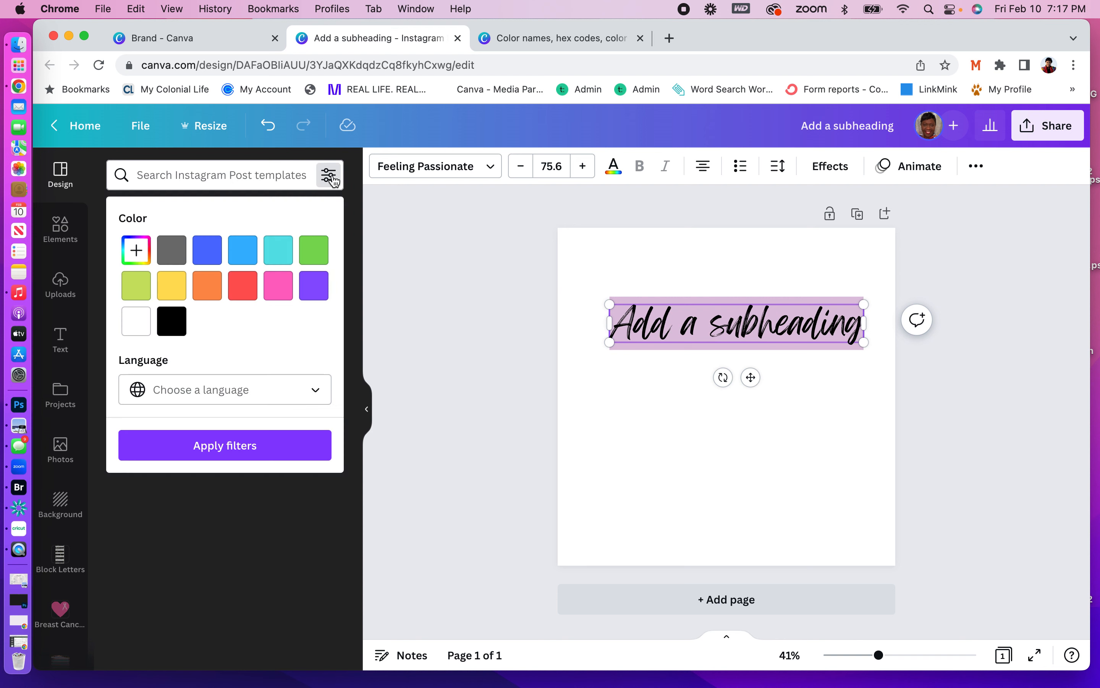
# Copy the hex code #5306FF of the blue-violet swatch in the brand kit's RS BRAND COLORS palette.
pyautogui.click(175, 41)
pyautogui.scroll(-2, 336, 468)
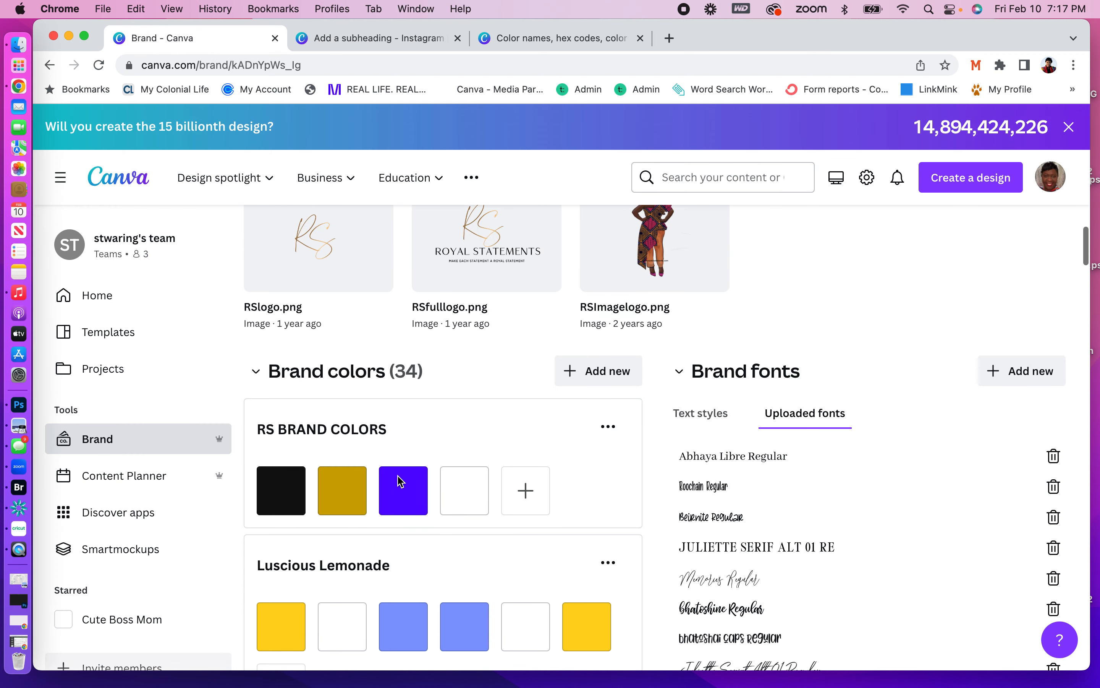
pyautogui.click(409, 493)
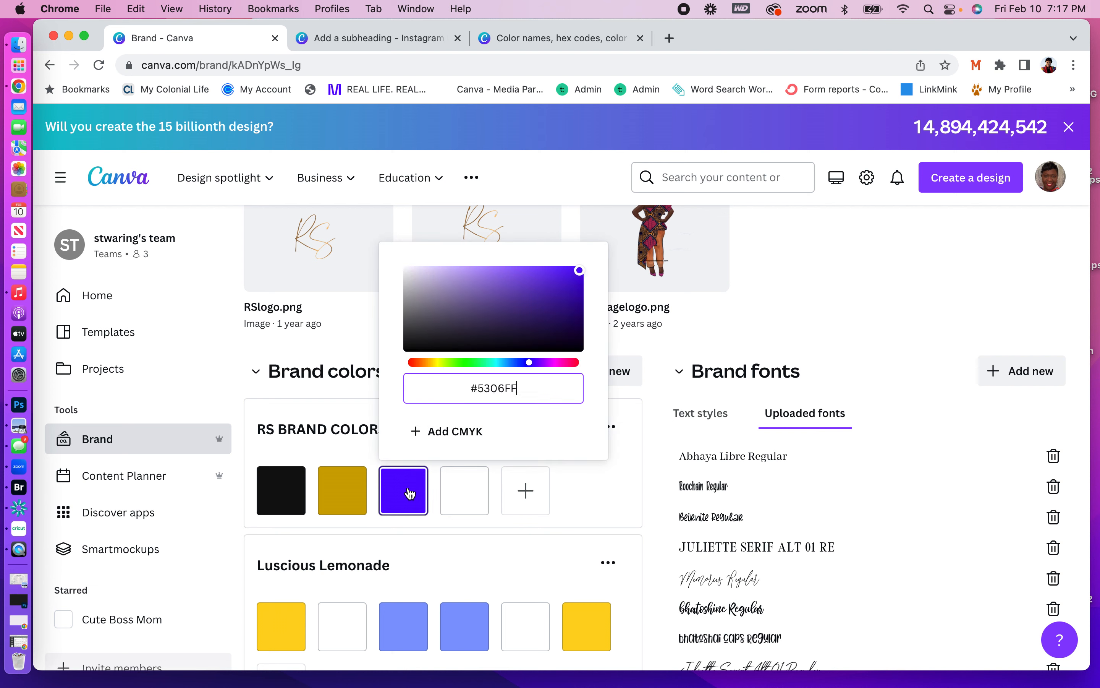
pyautogui.press('super+a')
pyautogui.press('super+c')
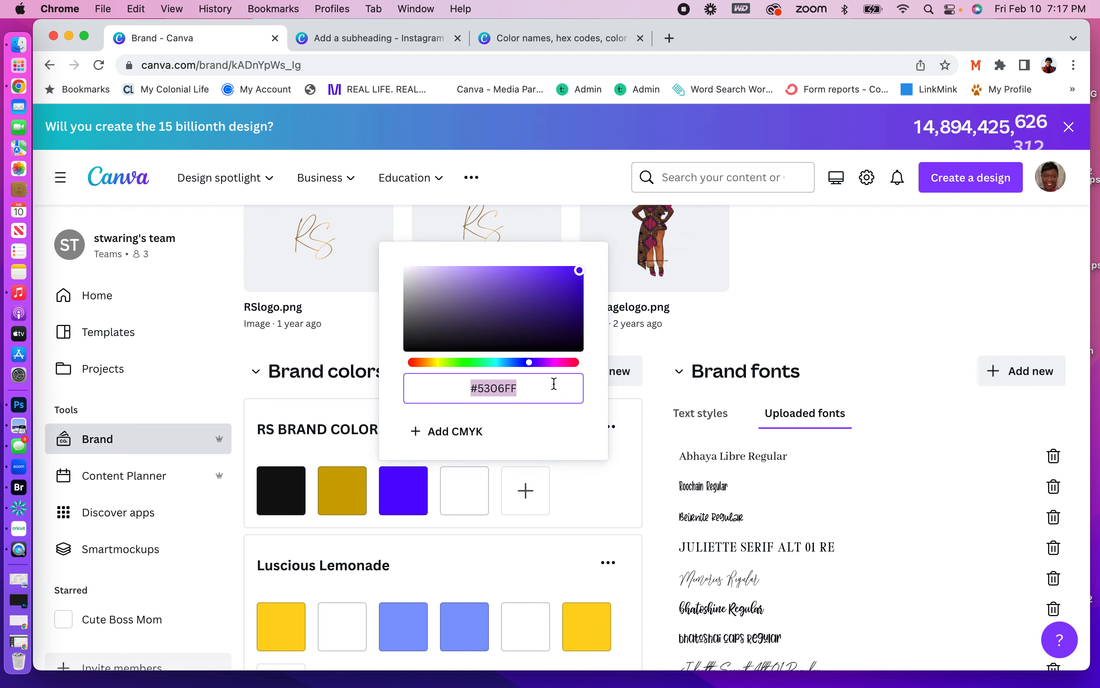
# Switch back to the Instagram post design and paste #5306FF as the template search text.
pyautogui.click(382, 37)
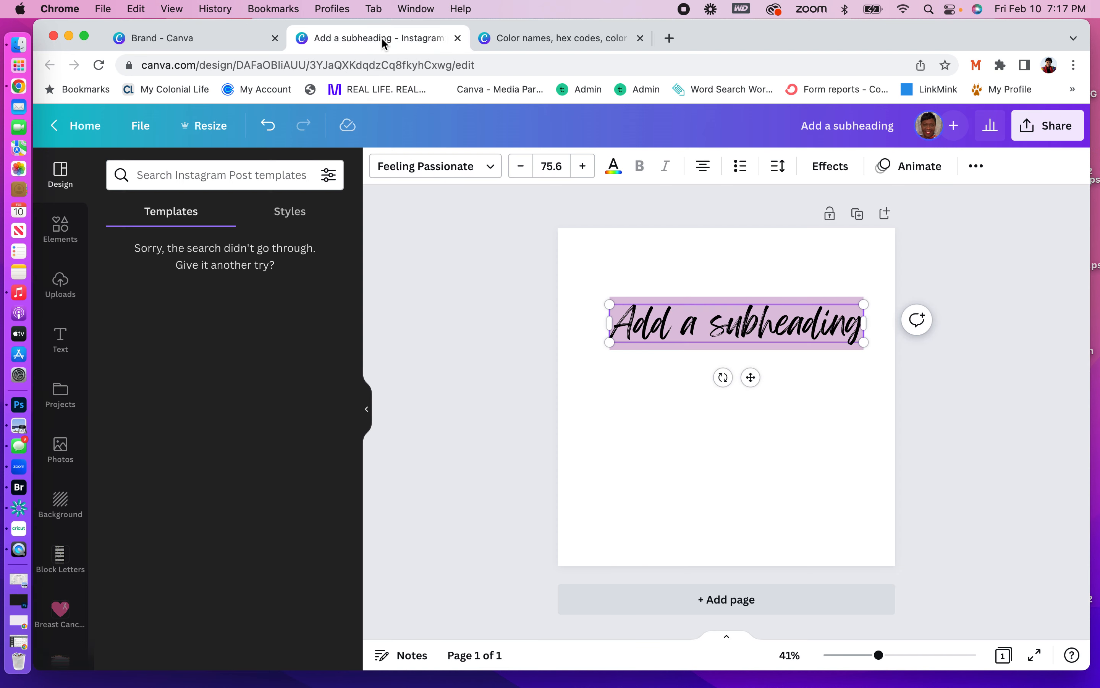
pyautogui.click(231, 171)
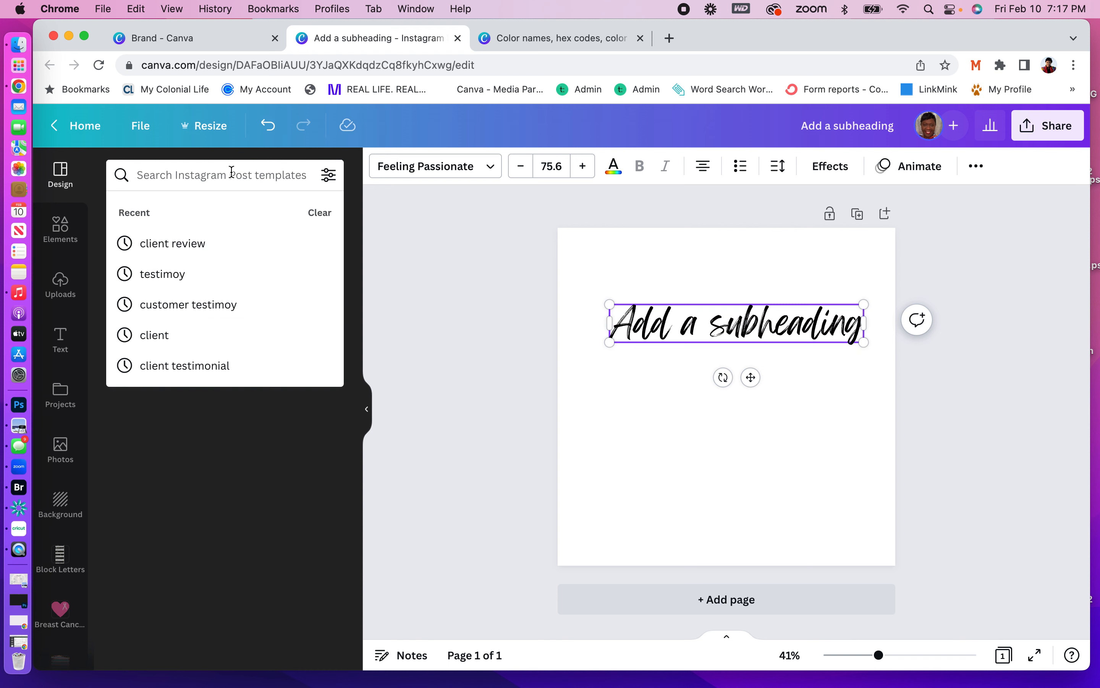
pyautogui.press('super+v')
# Filter the Instagram post templates by the custom color #5306FF and clear the hex code from the template search.
pyautogui.click(329, 176)
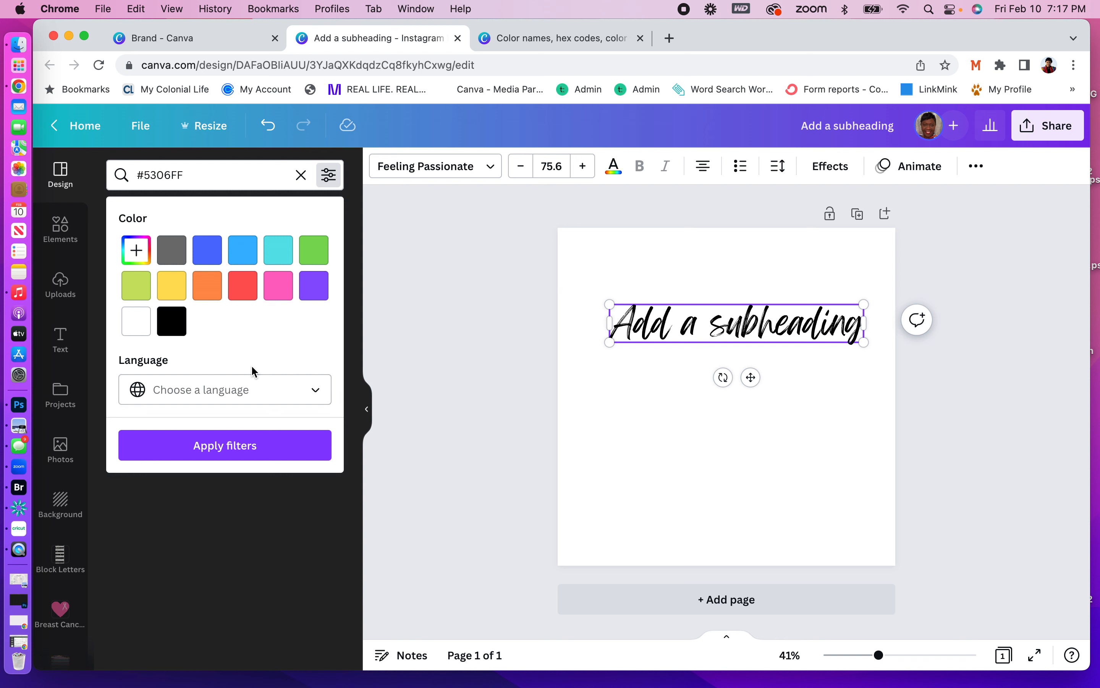
pyautogui.click(136, 250)
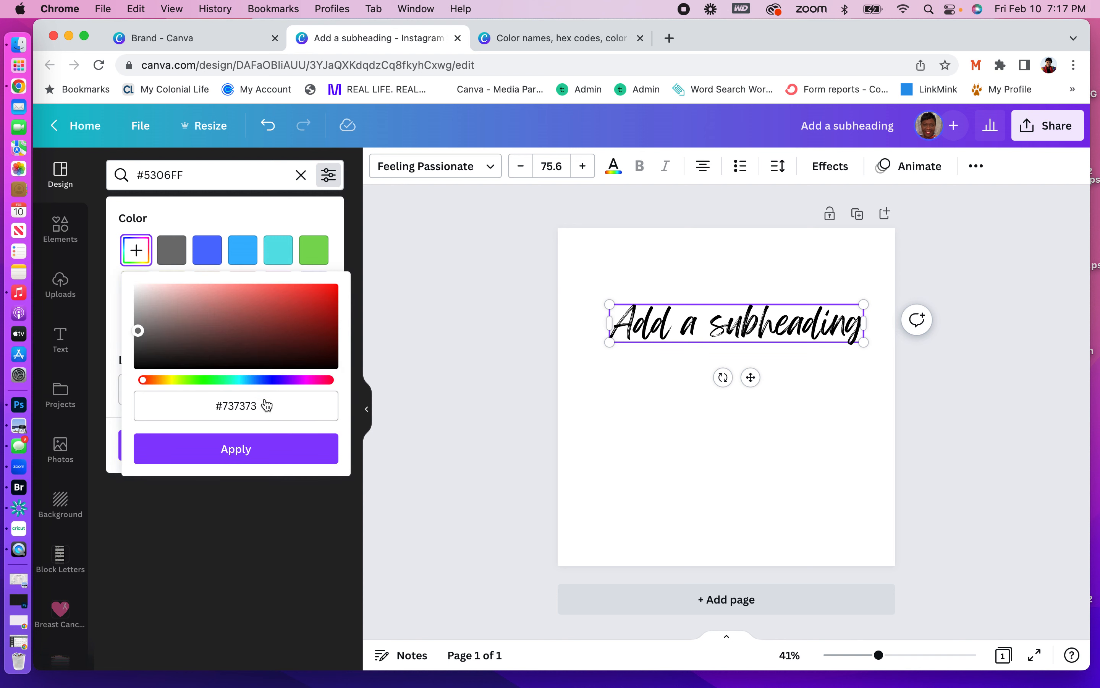
pyautogui.click(263, 404)
pyautogui.press('super+v')
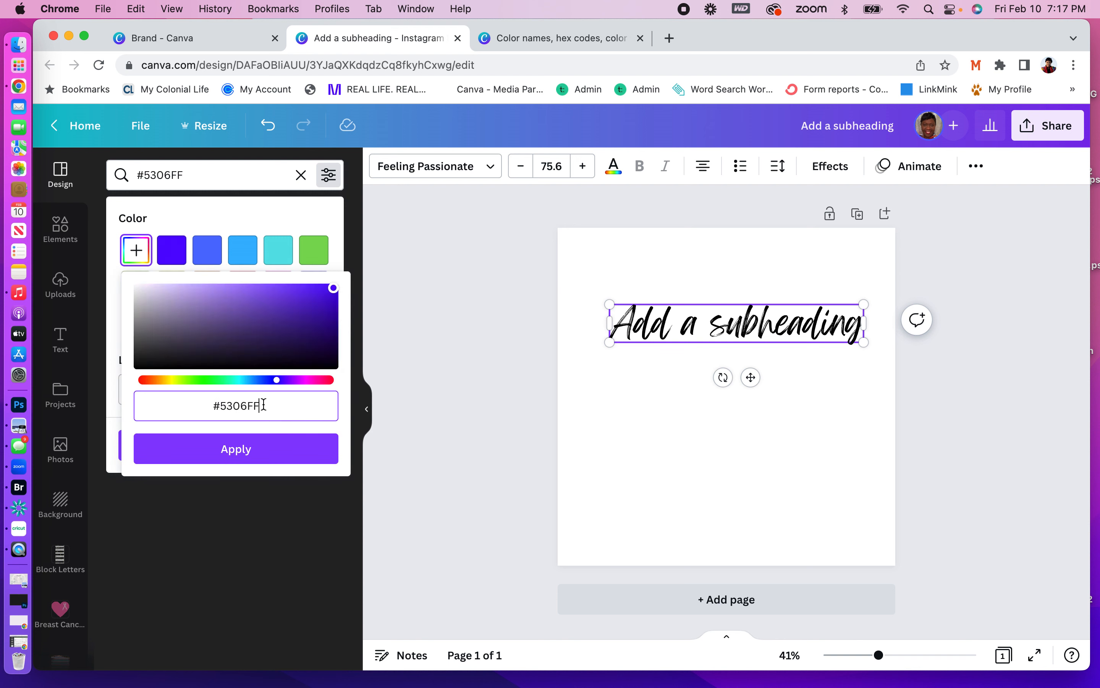
pyautogui.click(271, 440)
pyautogui.click(227, 173)
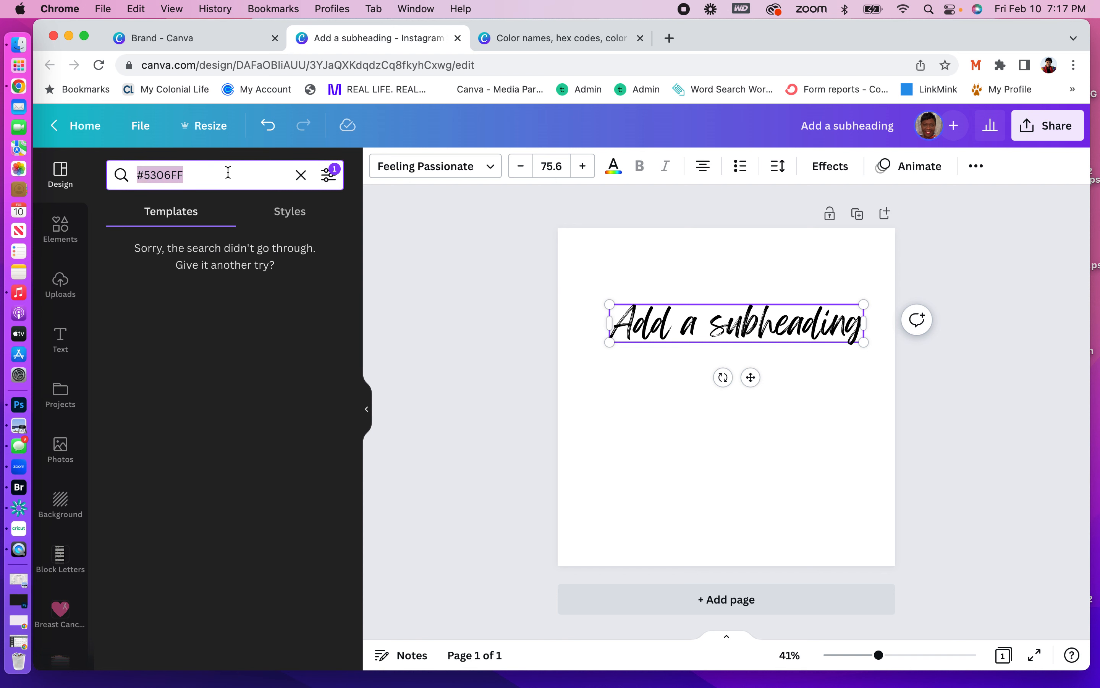
pyautogui.press('BackSpace')
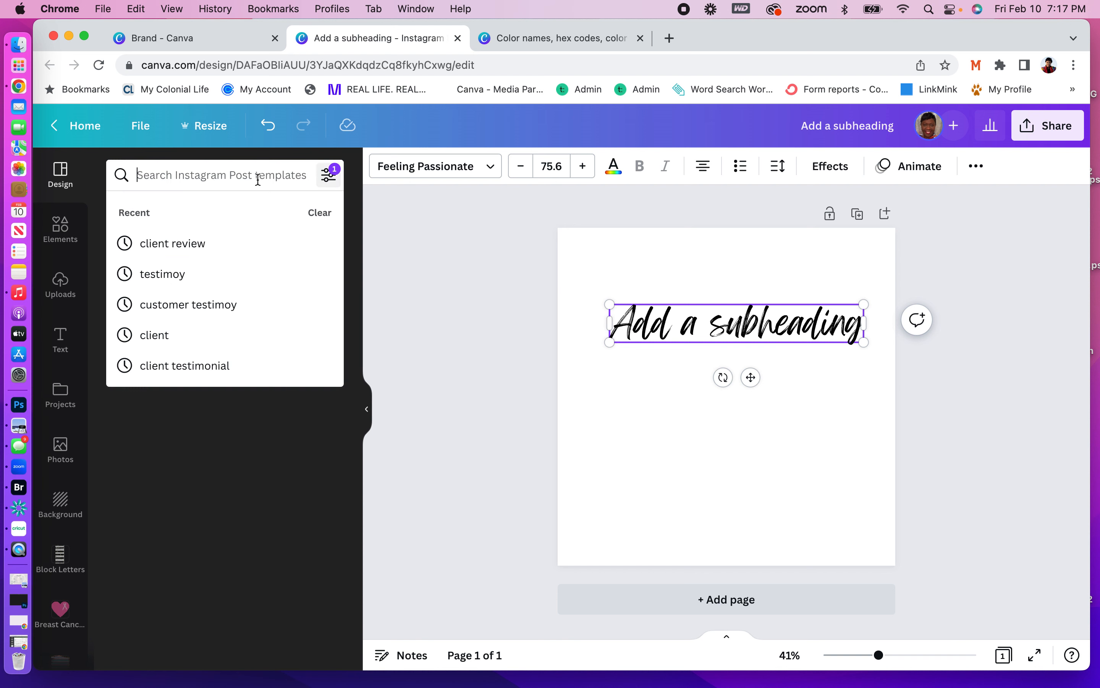
# Search the color-filtered Instagram post templates for "instagram story".
pyautogui.click(256, 179)
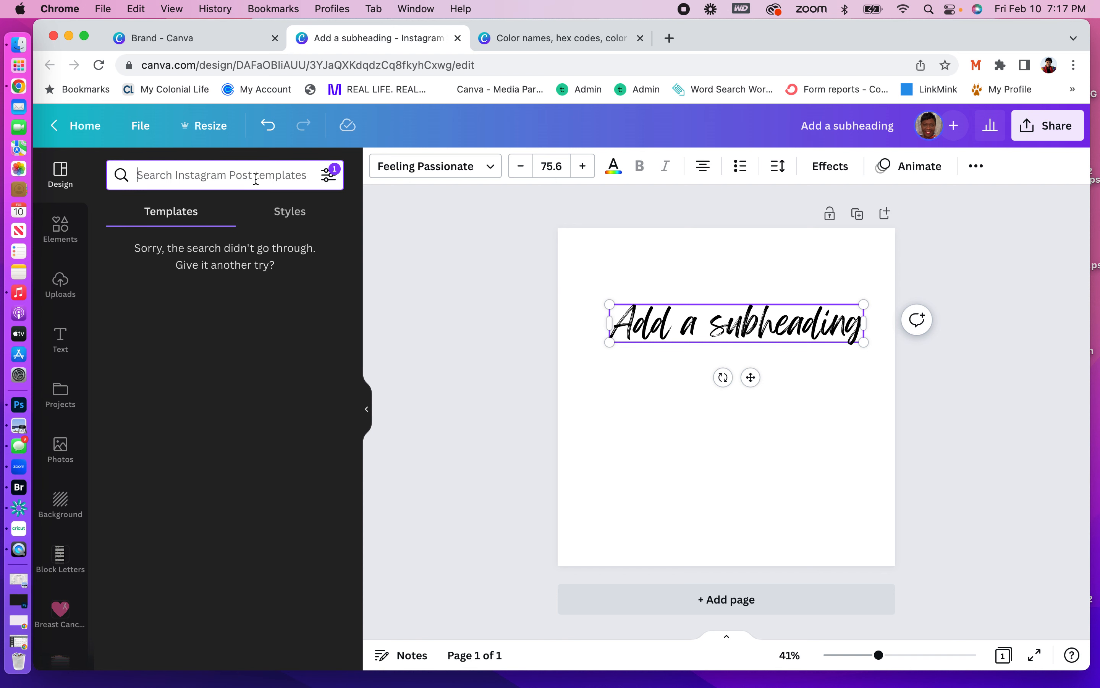
pyautogui.write('instagrf')
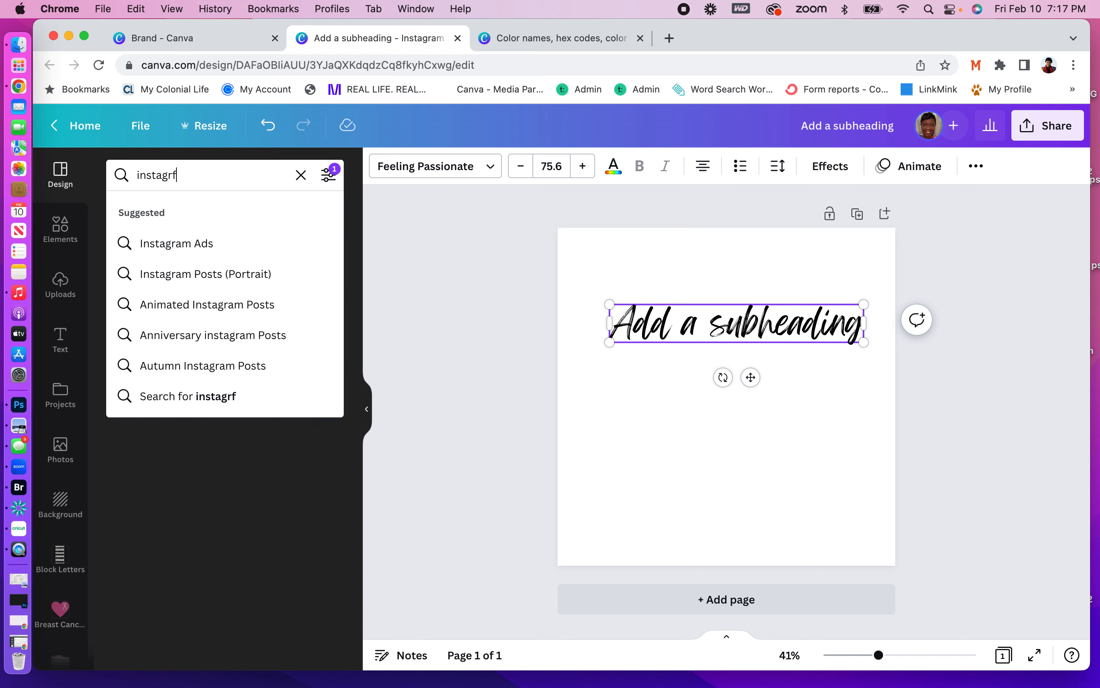
pyautogui.press('BackSpace')
pyautogui.write('am ')
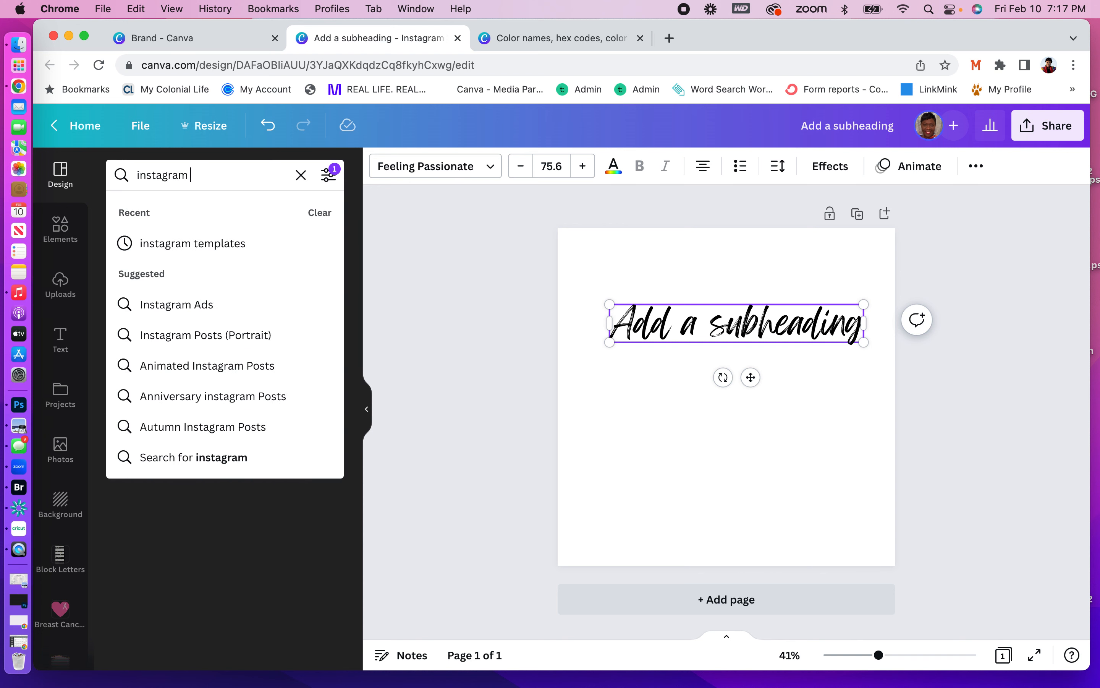
pyautogui.write('story')
pyautogui.press('Return')
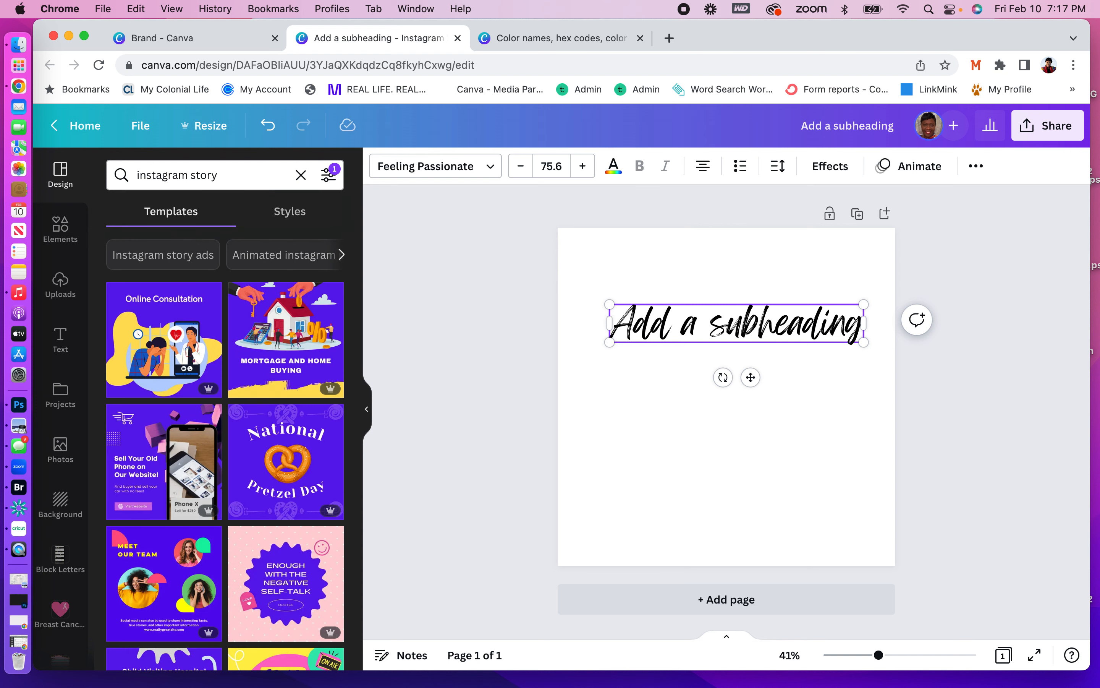
# Look through the instagram story templates to see which designs use the blue-violet brand color.
pyautogui.scroll(-1, 339, 205)
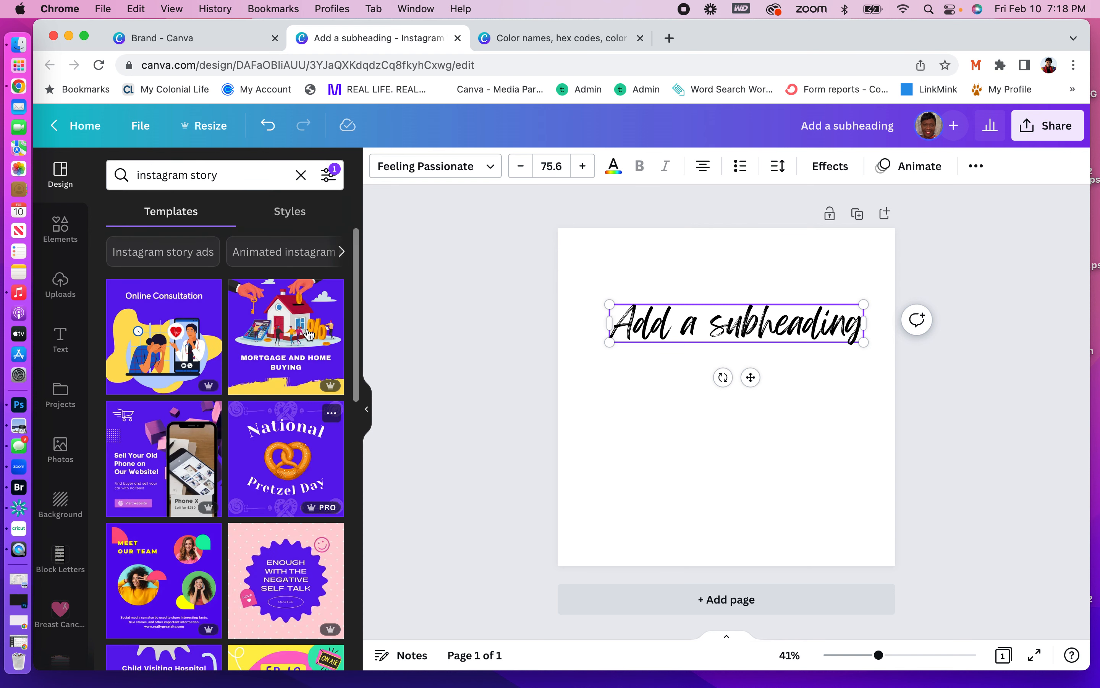
pyautogui.scroll(-6, 256, 514)
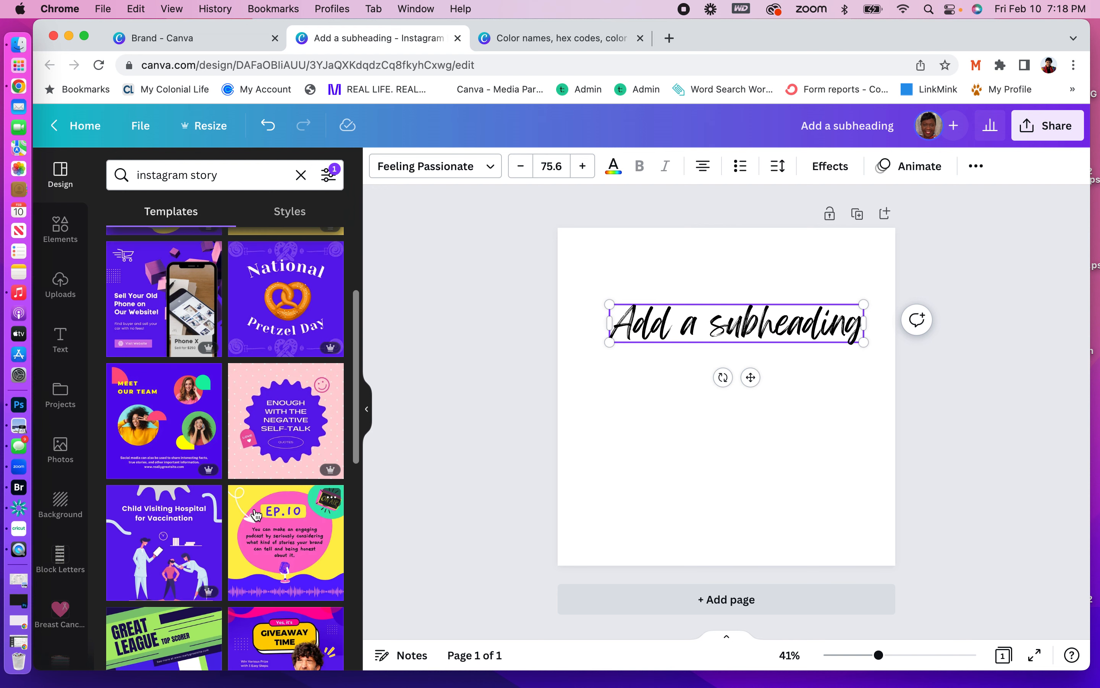
pyautogui.scroll(-5, 256, 514)
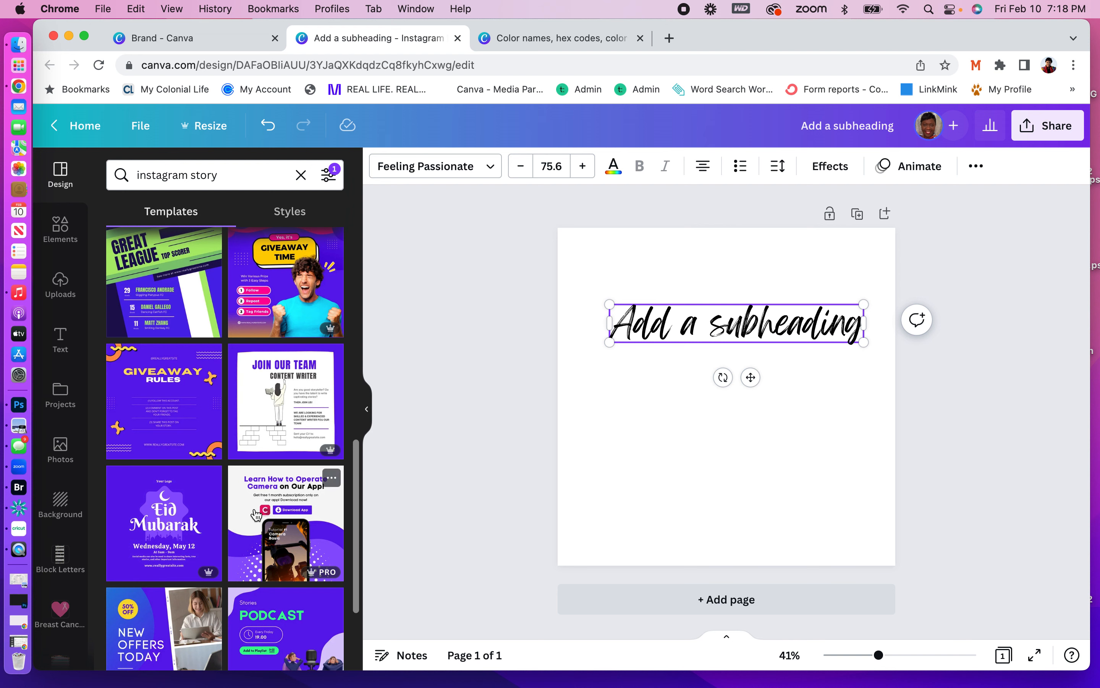
pyautogui.scroll(-7, 256, 513)
pyautogui.scroll(-4, 256, 514)
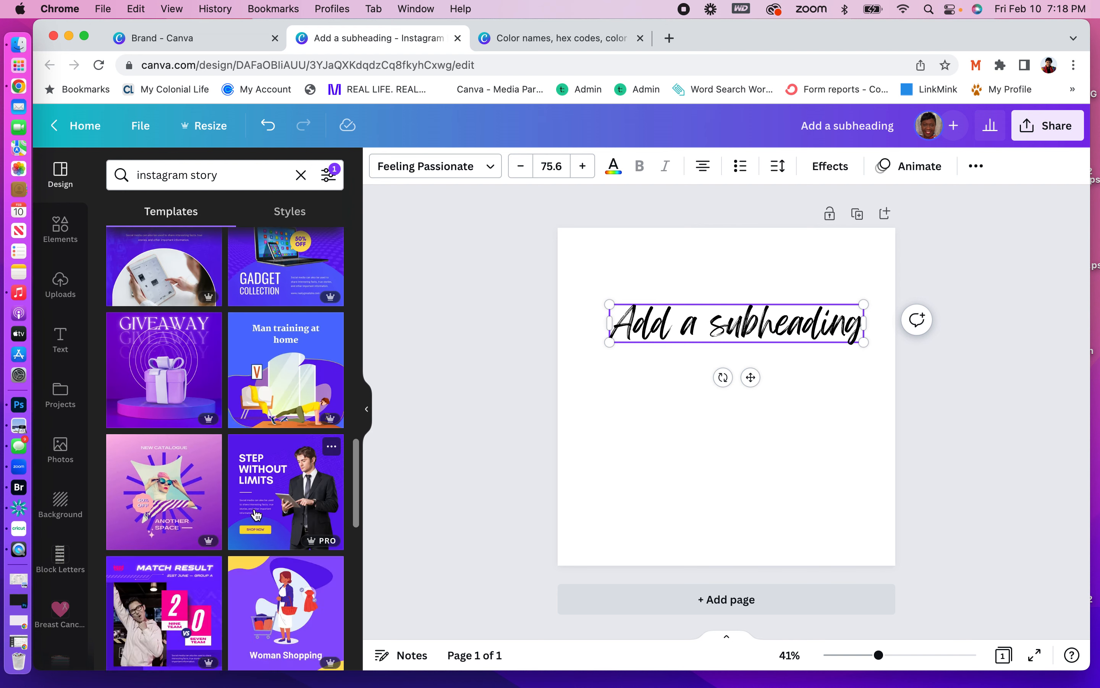
pyautogui.scroll(-3, 256, 514)
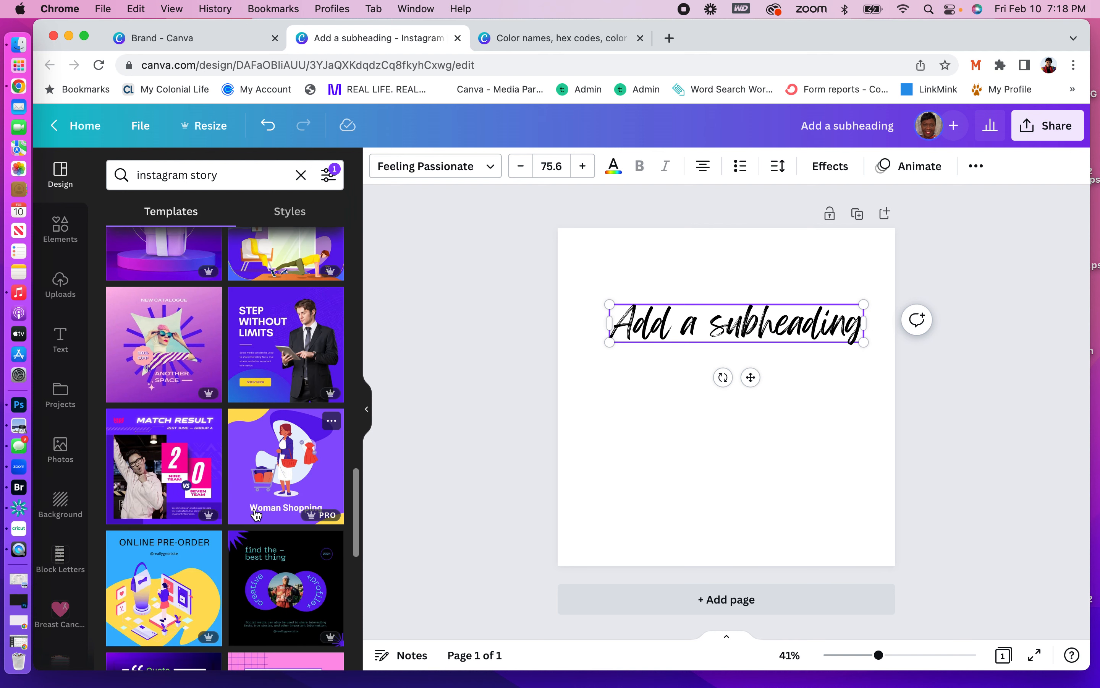
pyautogui.scroll(-2, 256, 514)
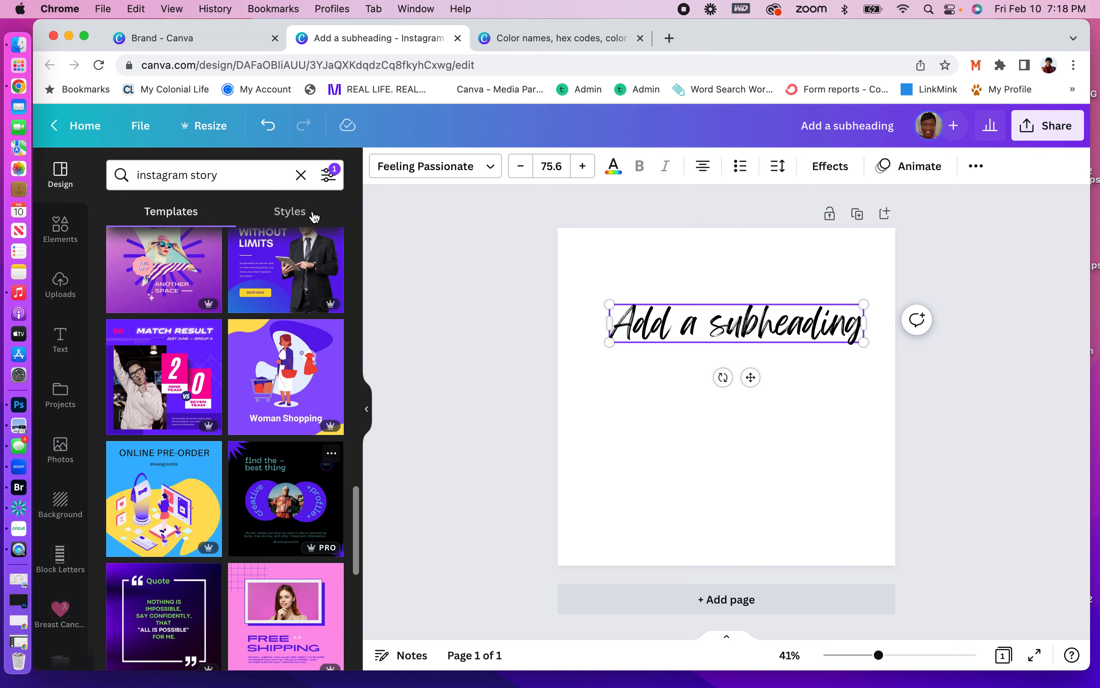
# Check the color selected in the template filters without changing it, and examine more of the instagram story templates.
pyautogui.click(327, 175)
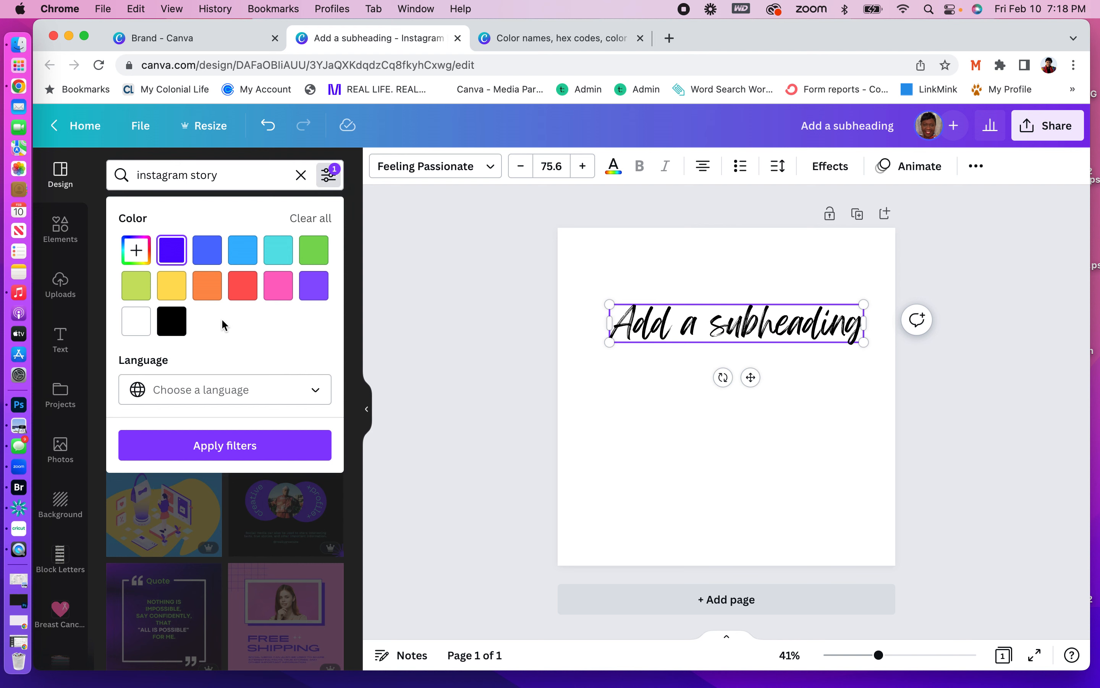
pyautogui.click(372, 261)
pyautogui.scroll(-1, 248, 457)
pyautogui.scroll(-5, 248, 457)
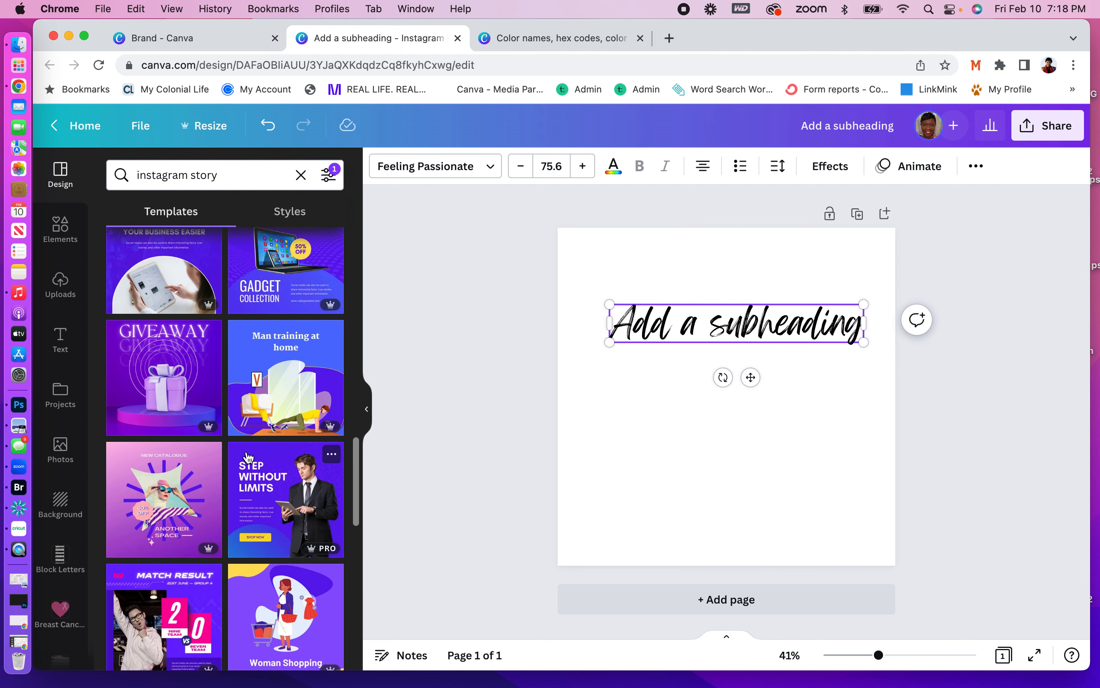
pyautogui.scroll(-10, 268, 406)
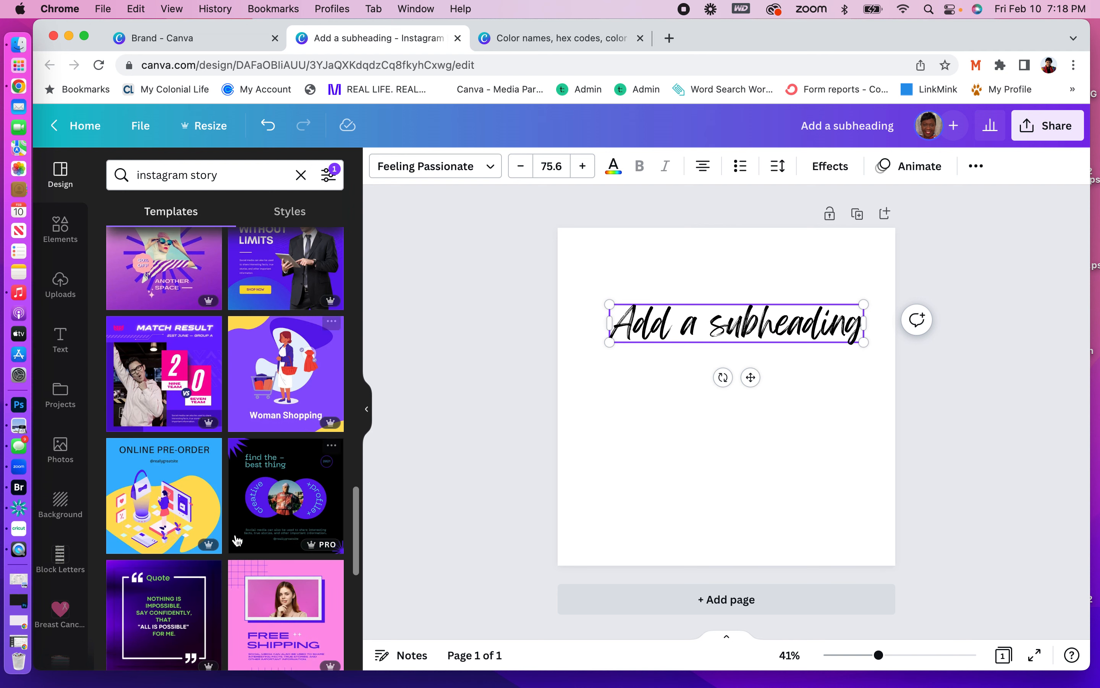
pyautogui.scroll(-10, 236, 541)
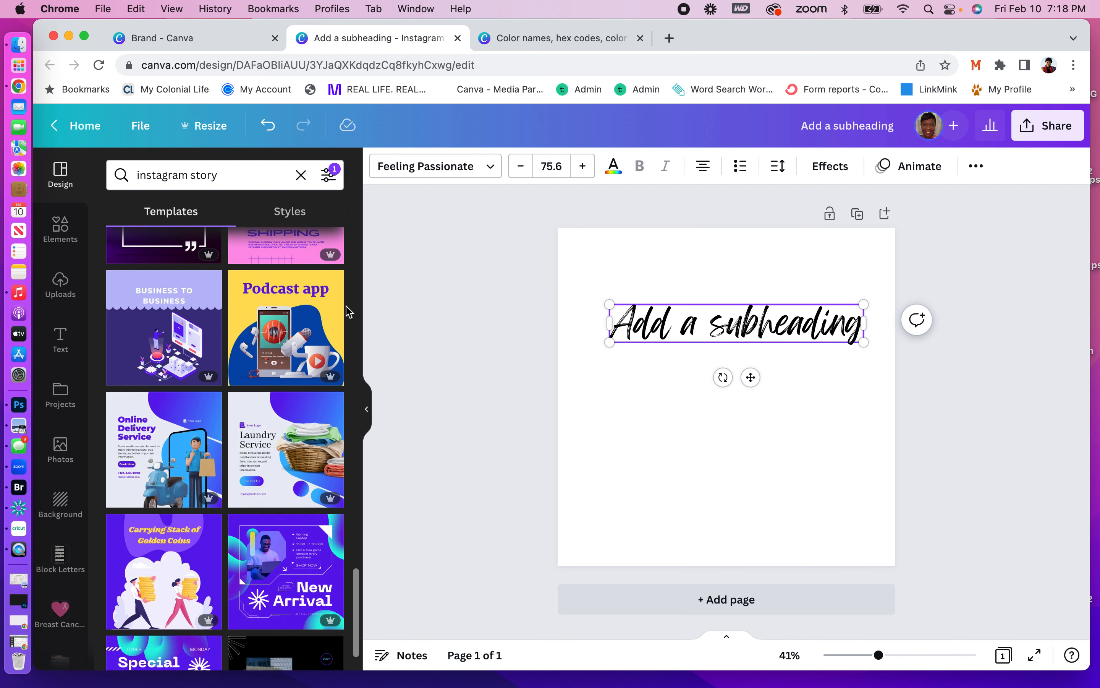
pyautogui.scroll(15, 341, 310)
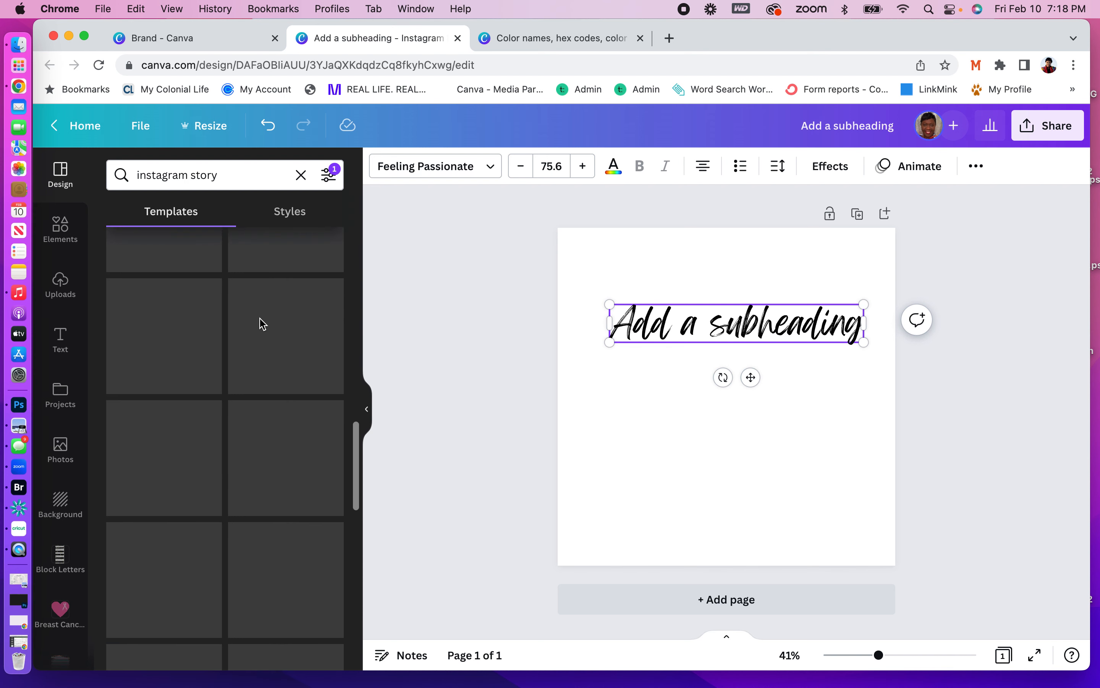
pyautogui.scroll(5, 245, 325)
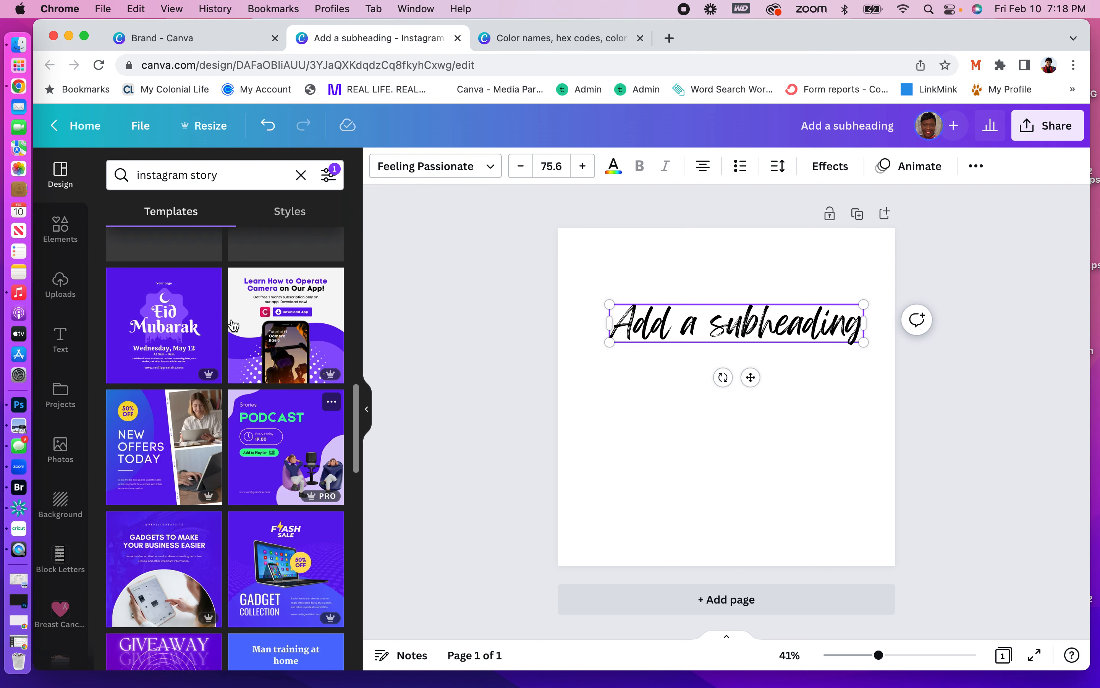
pyautogui.scroll(5, 233, 325)
pyautogui.scroll(5, 234, 324)
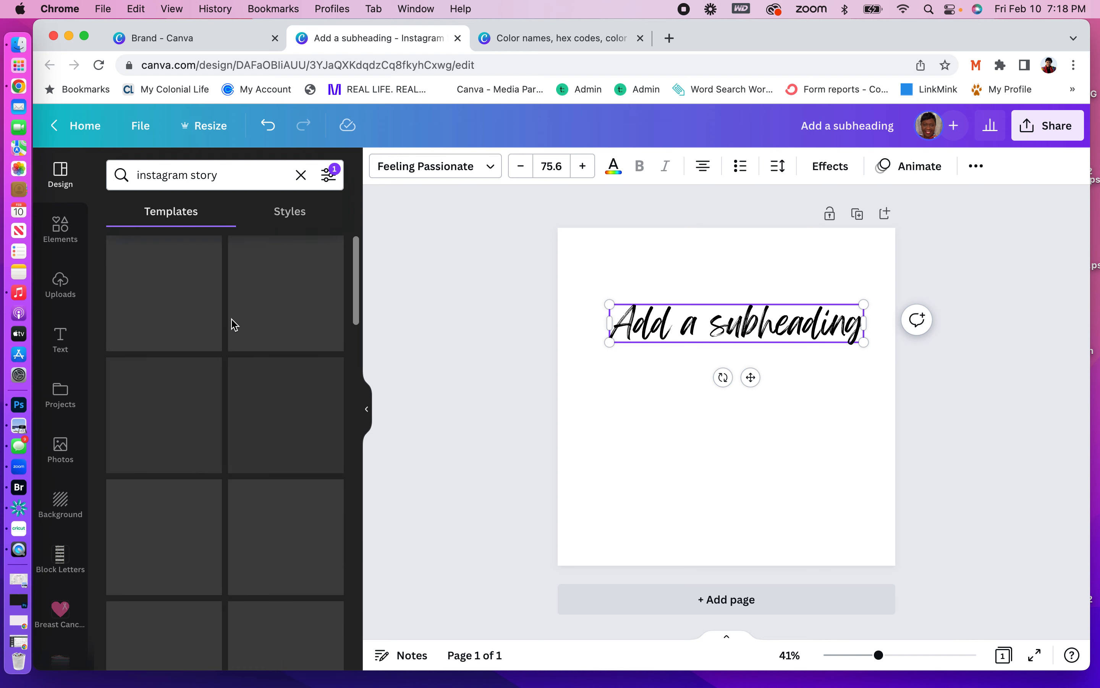
pyautogui.scroll(2, 234, 324)
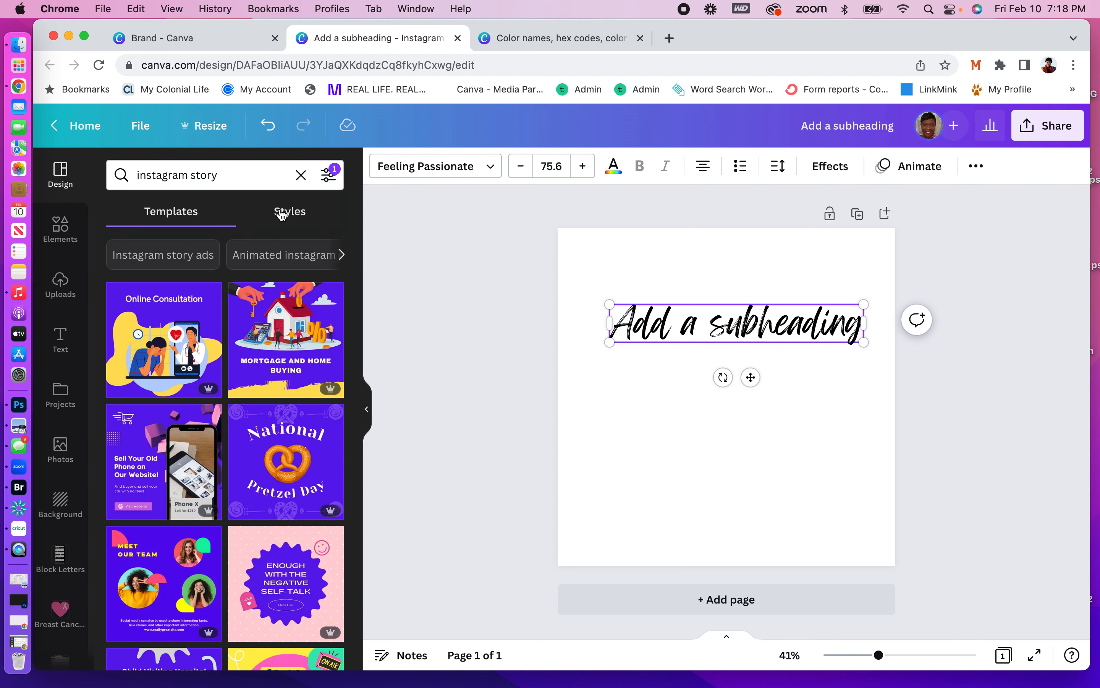
# View templates for the suggested searches "Instagram story ads" and "Animated instagram post".
pyautogui.click(284, 211)
pyautogui.click(182, 212)
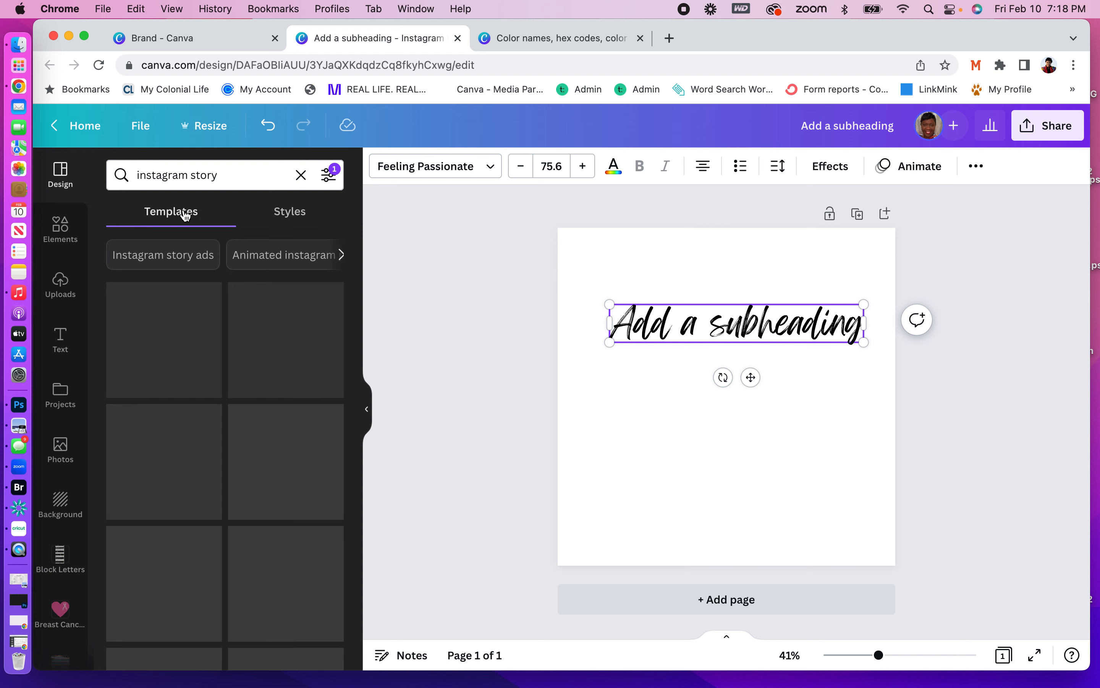
pyautogui.click(200, 260)
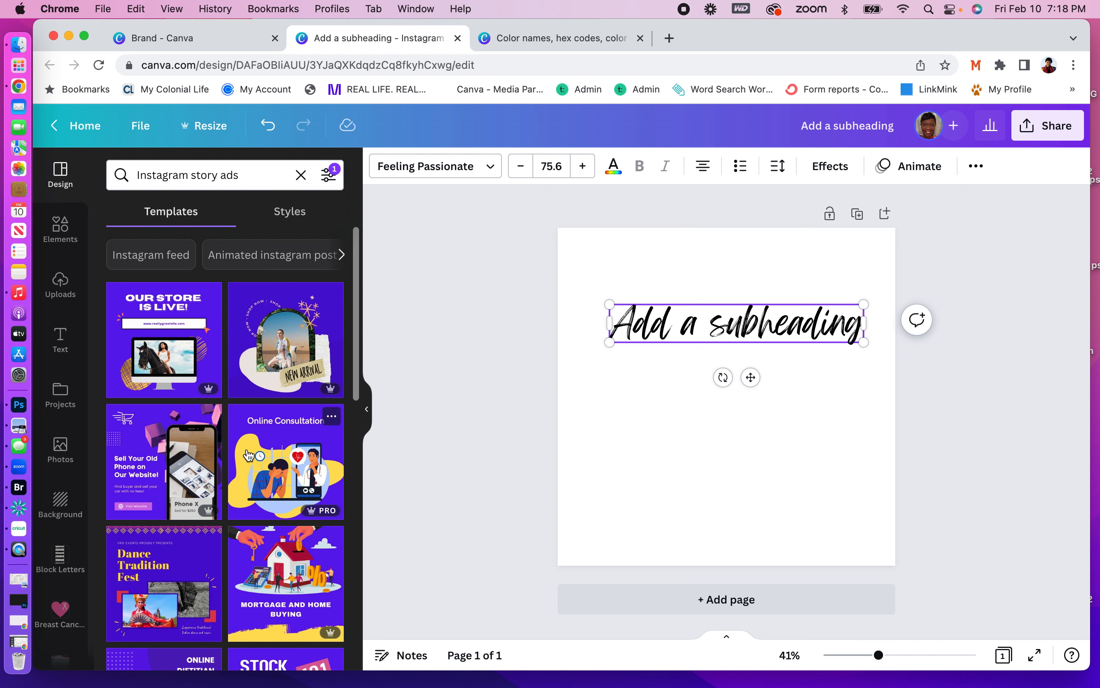
pyautogui.click(303, 255)
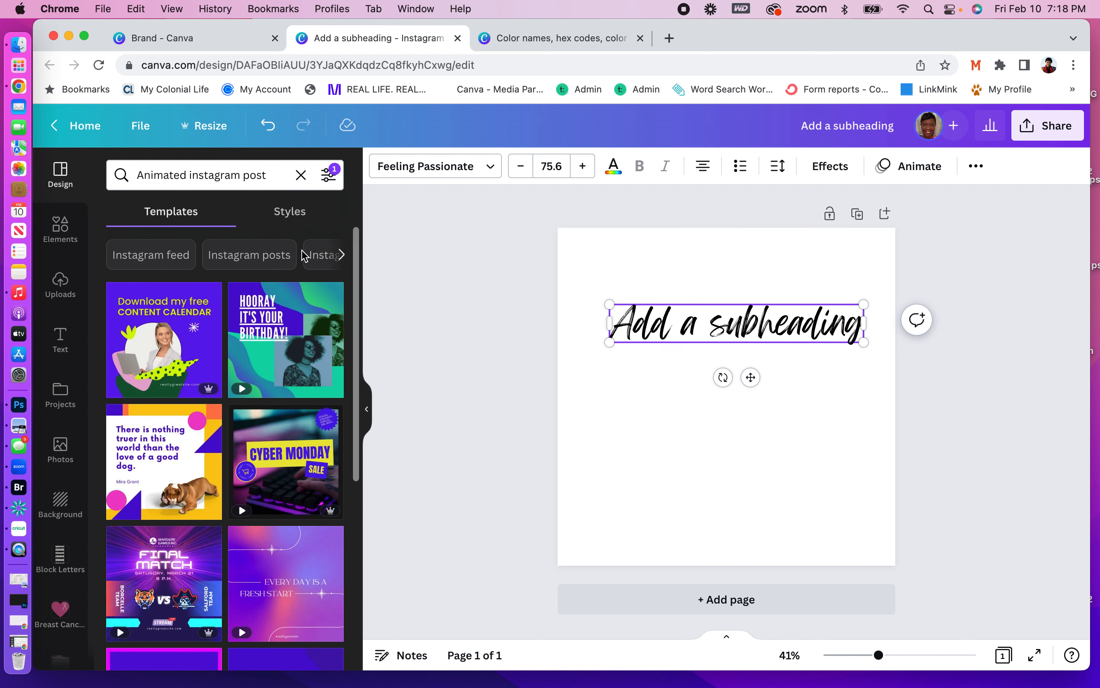
# Apply the "WE ARE OPEN" animated template to the page, preview its animation and close the preview.
pyautogui.scroll(-5, 245, 486)
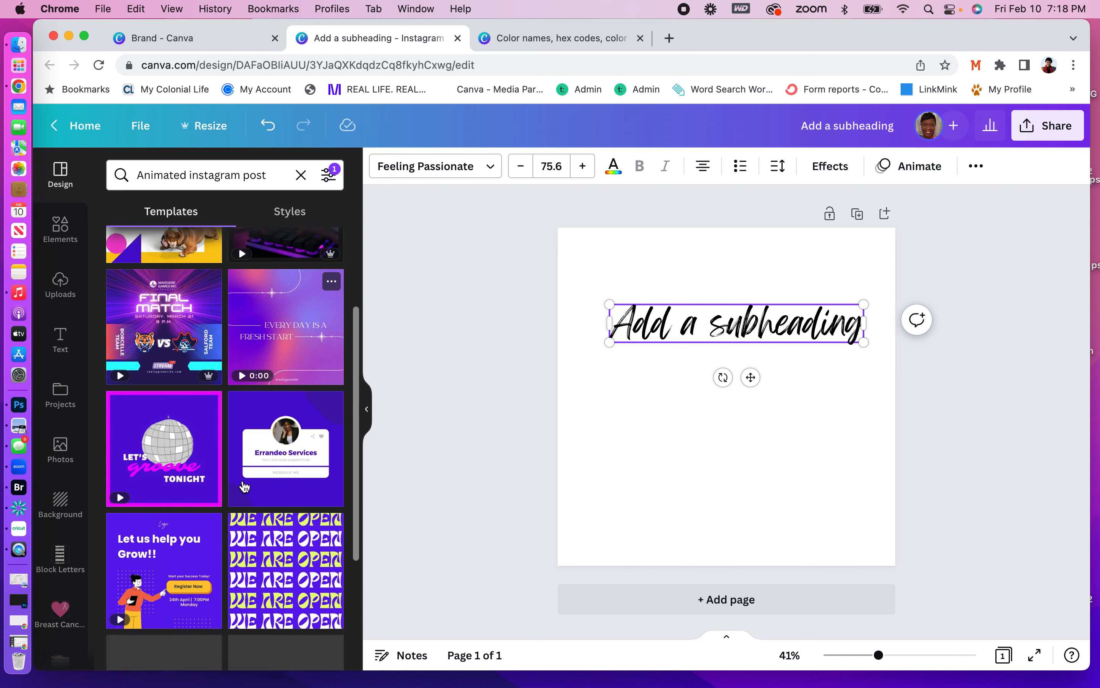
pyautogui.scroll(-2, 244, 486)
pyautogui.click(244, 487)
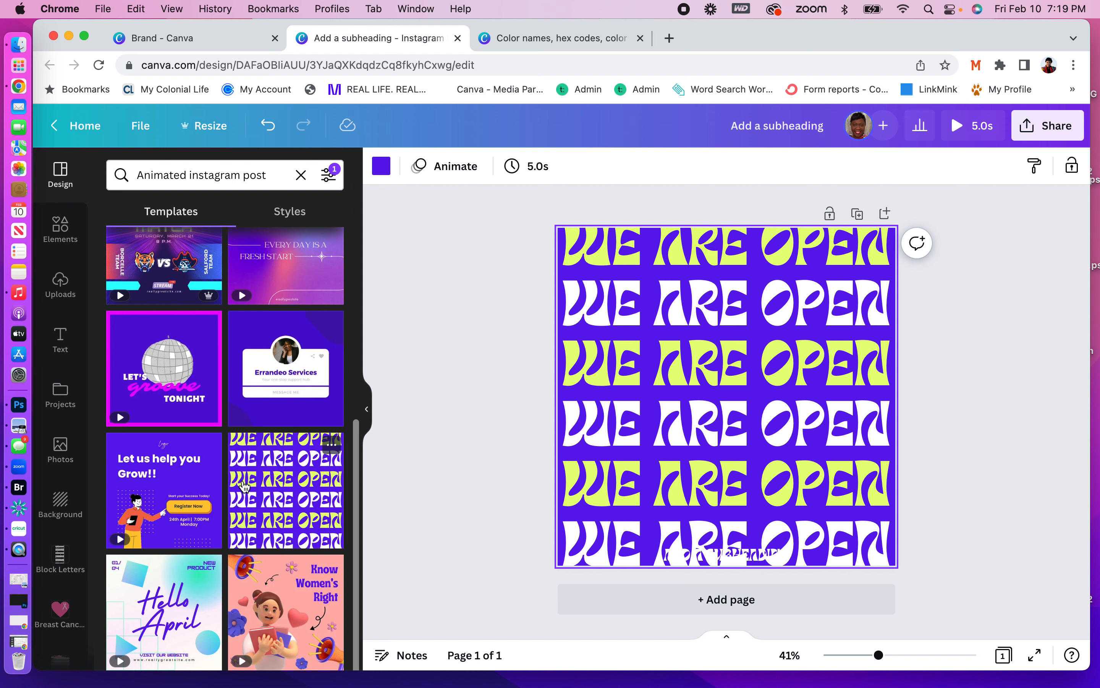
pyautogui.click(957, 125)
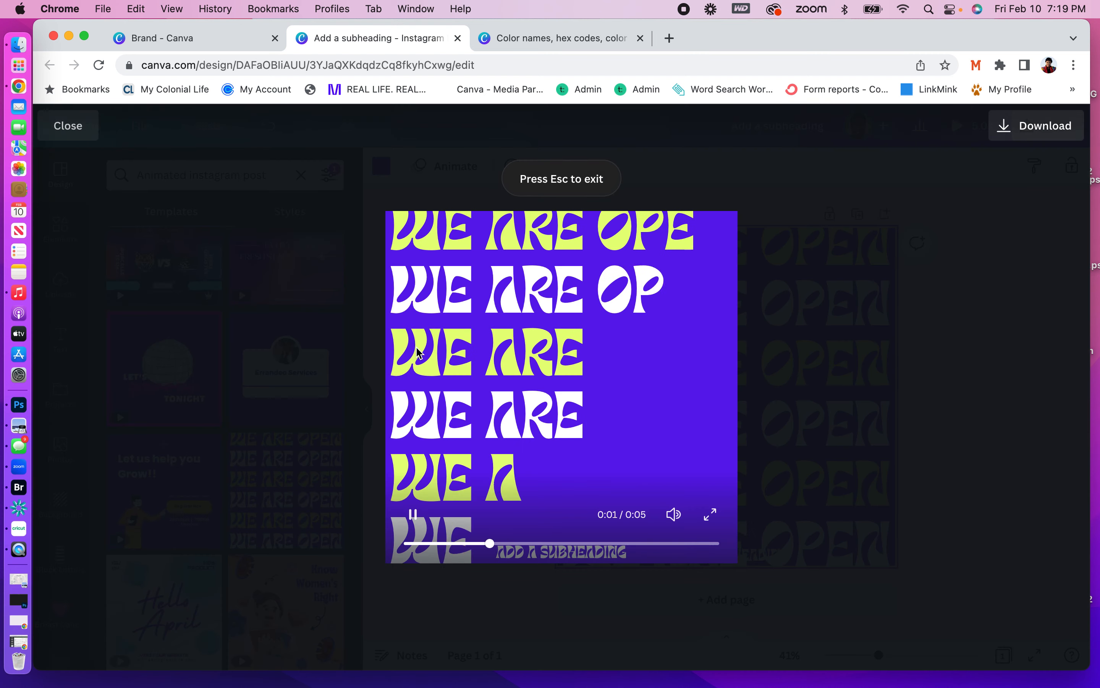
pyautogui.press('Escape')
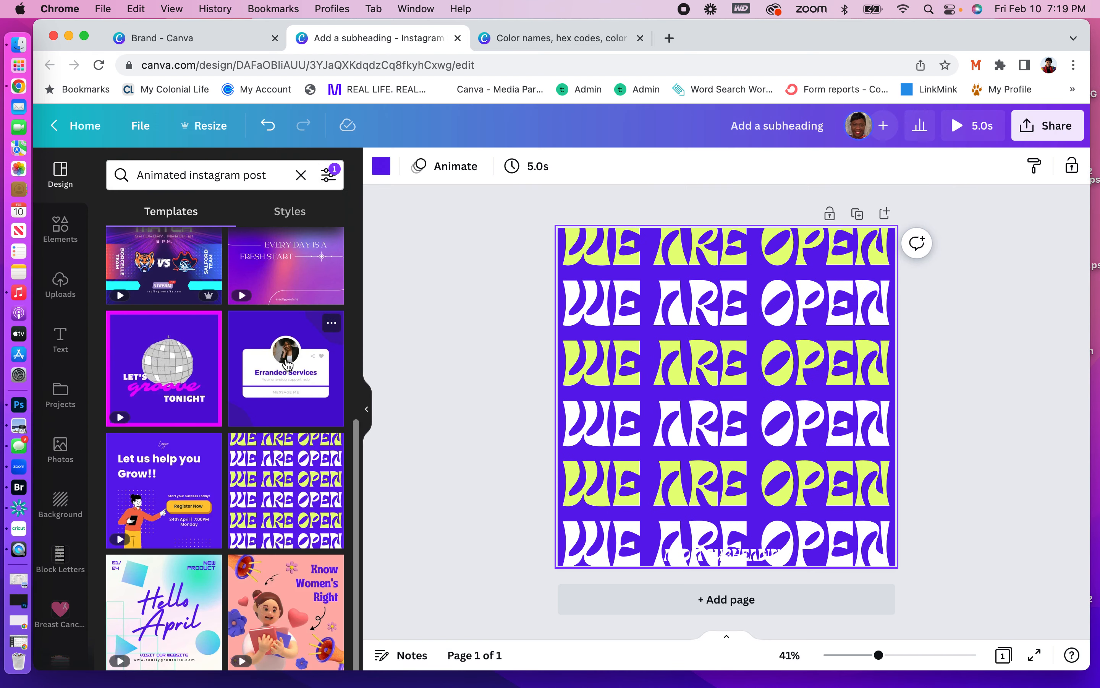
# Look further along the suggested template searches and view the Twitter post templates.
pyautogui.scroll(5, 287, 363)
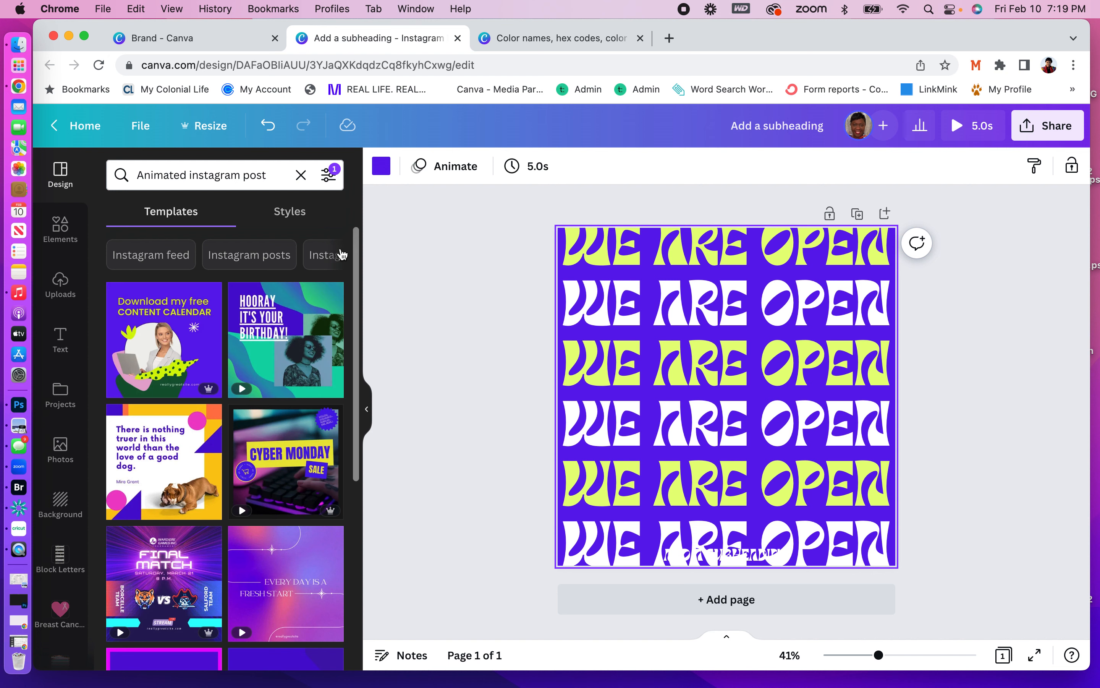
pyautogui.click(341, 255)
pyautogui.click(341, 255)
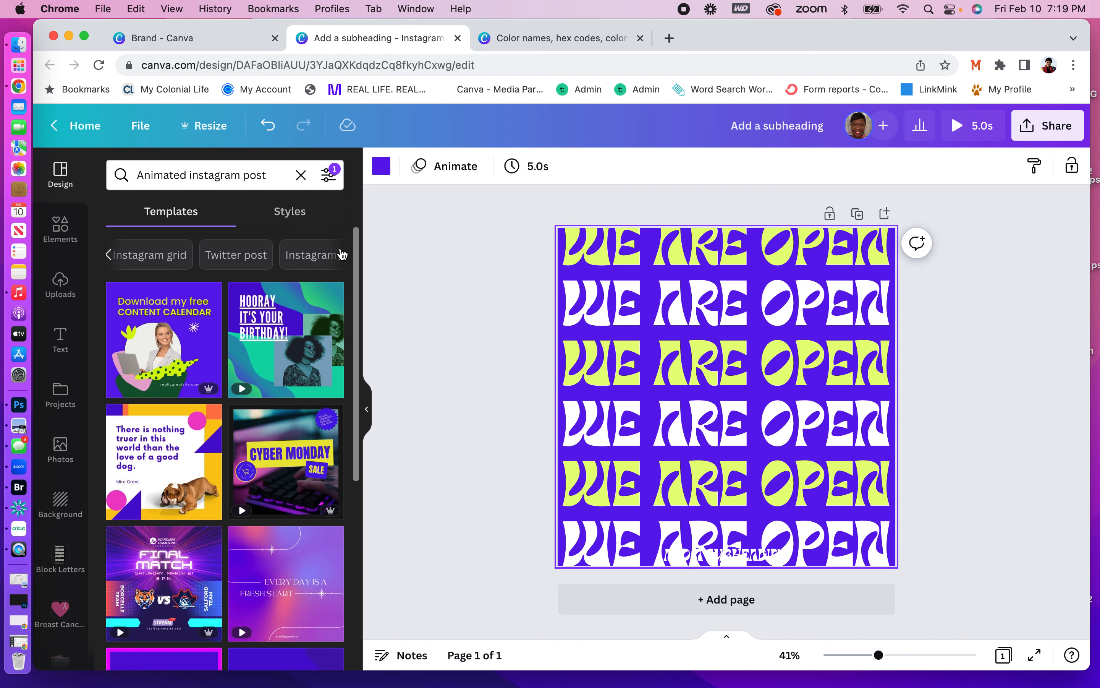
pyautogui.click(257, 259)
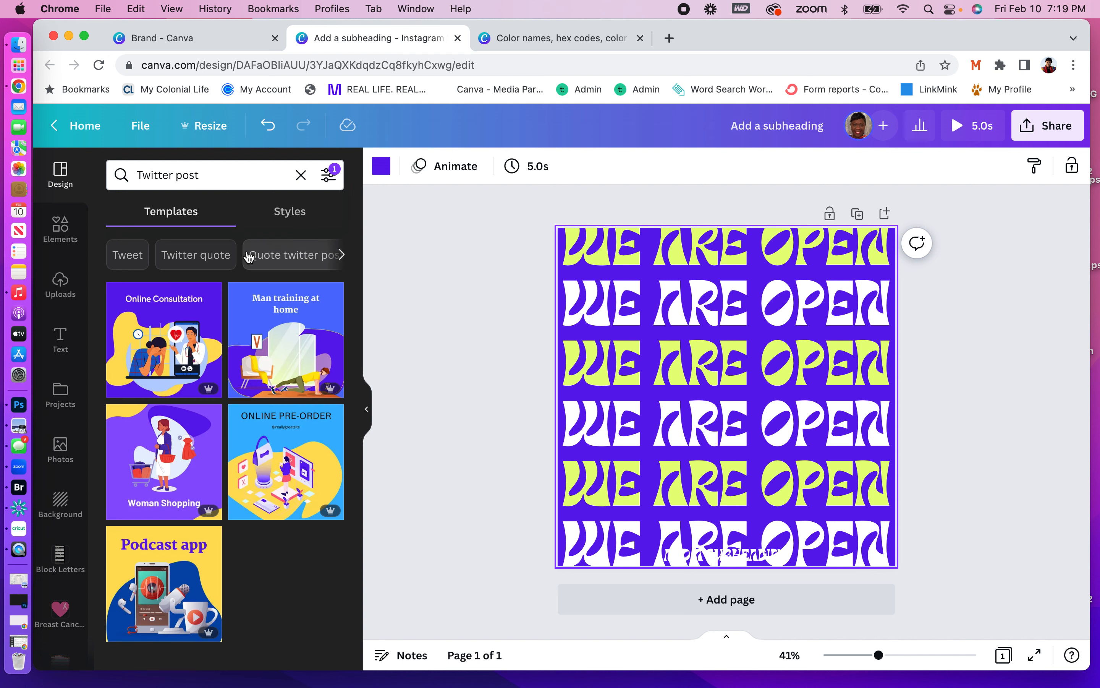
# Find the Business quote templates, apply the "Increasing Commodity Prices" breaking news template to the page, and select its black-and-white photo.
pyautogui.click(342, 255)
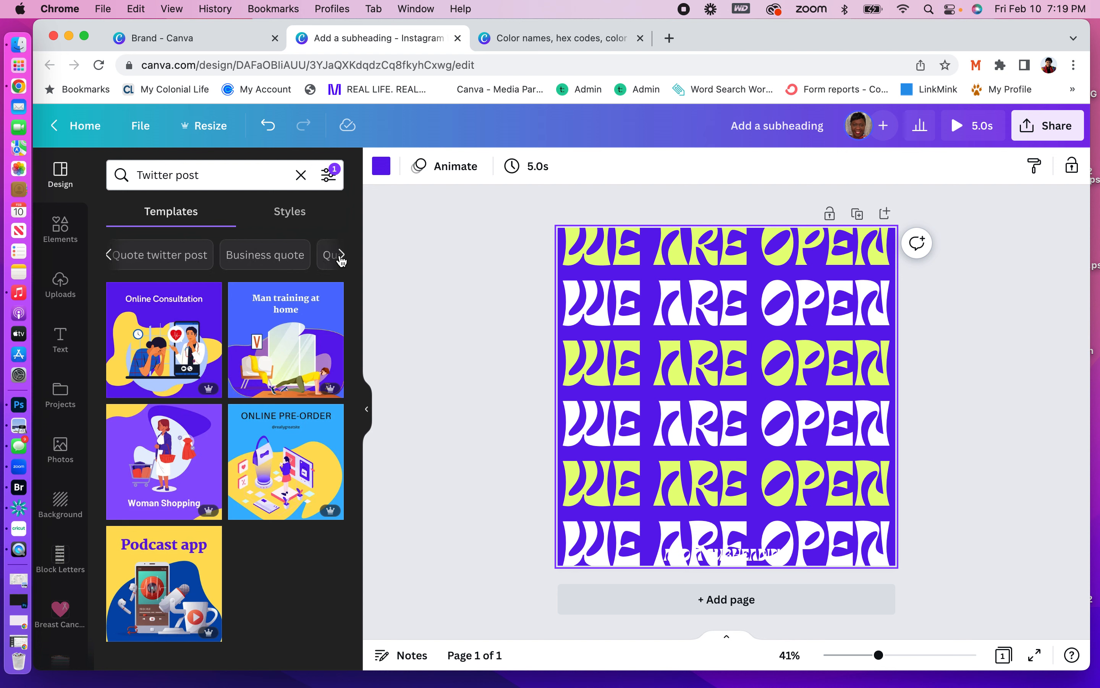
pyautogui.click(282, 265)
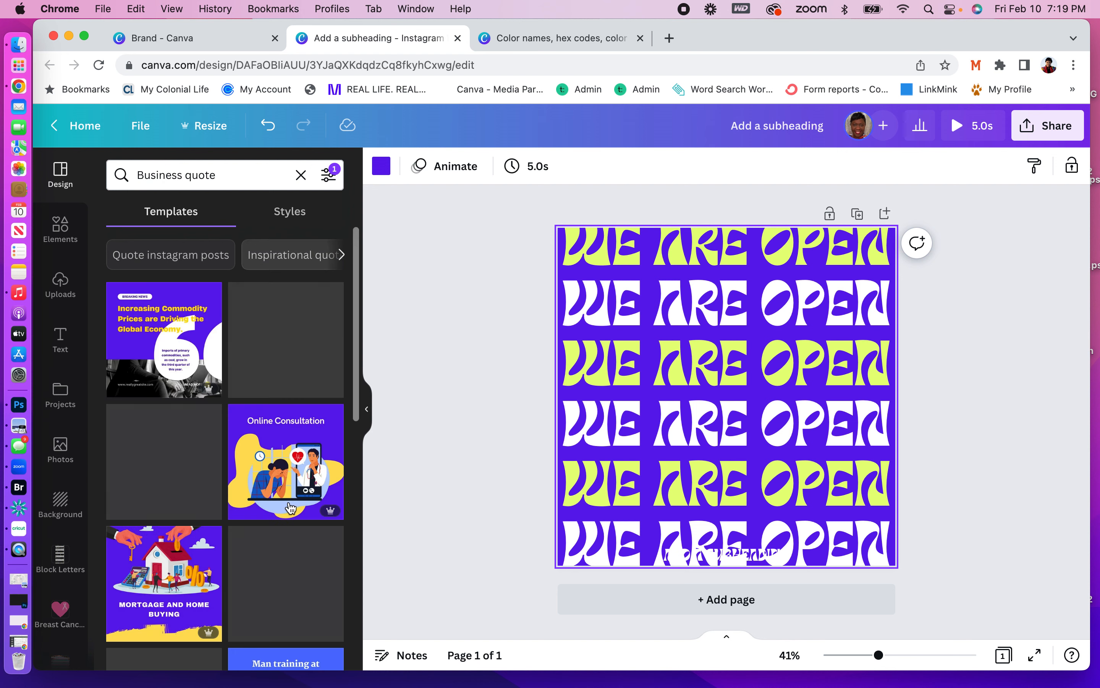
pyautogui.click(165, 359)
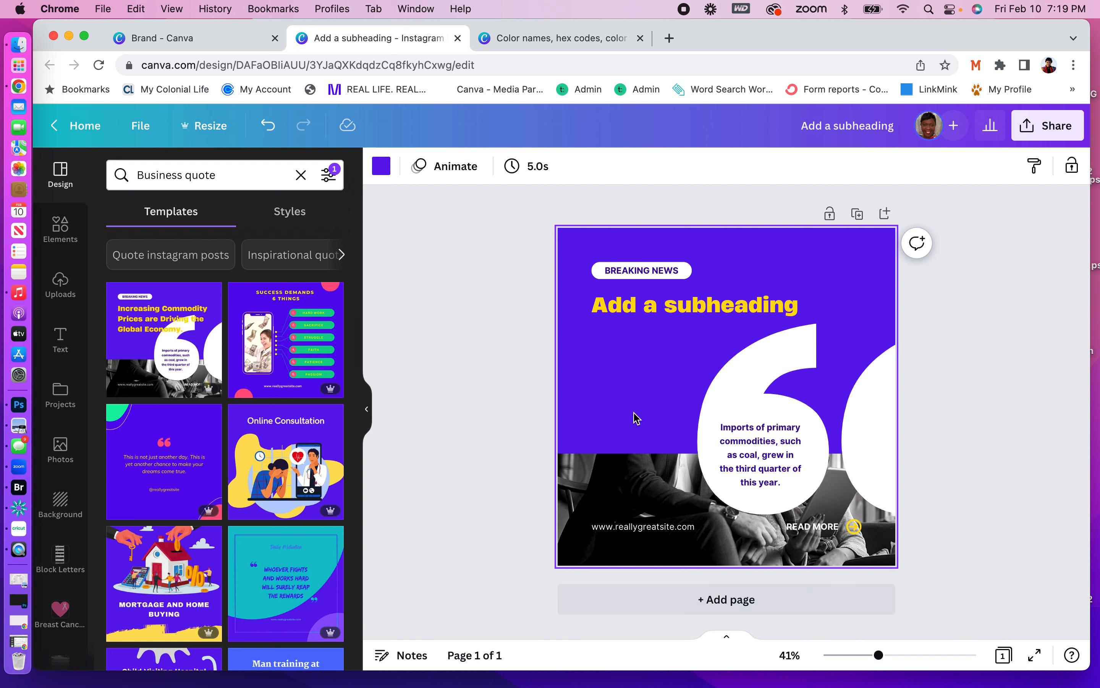
pyautogui.click(602, 495)
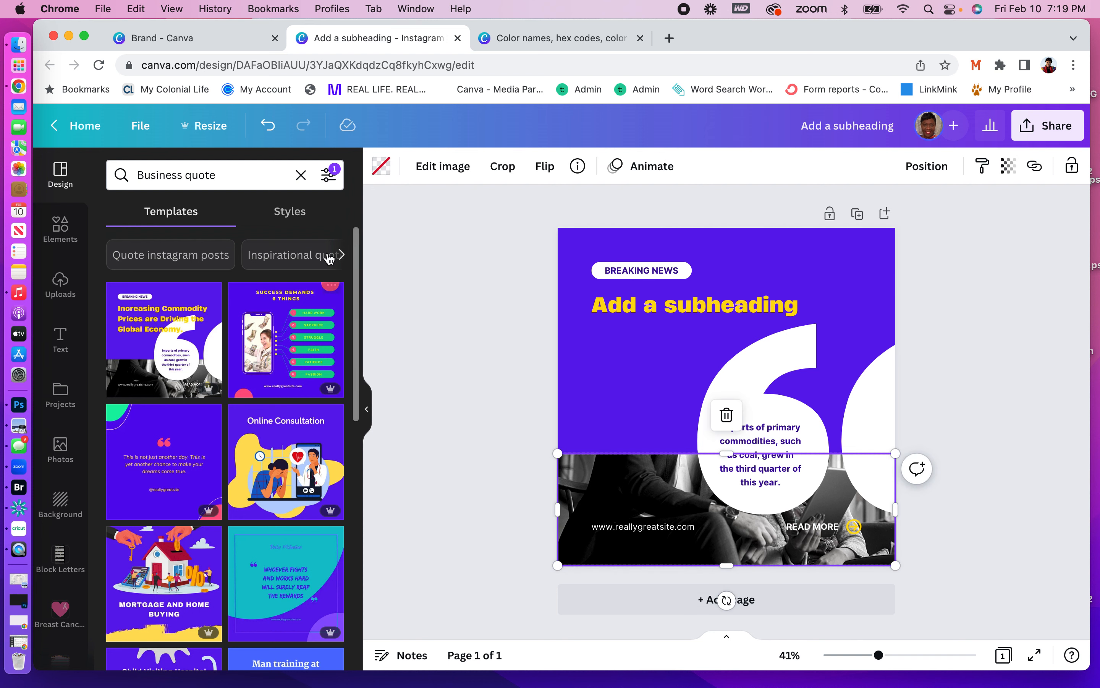
# Open the suggested Inspirational quotes search and look through its templates.
pyautogui.click(310, 256)
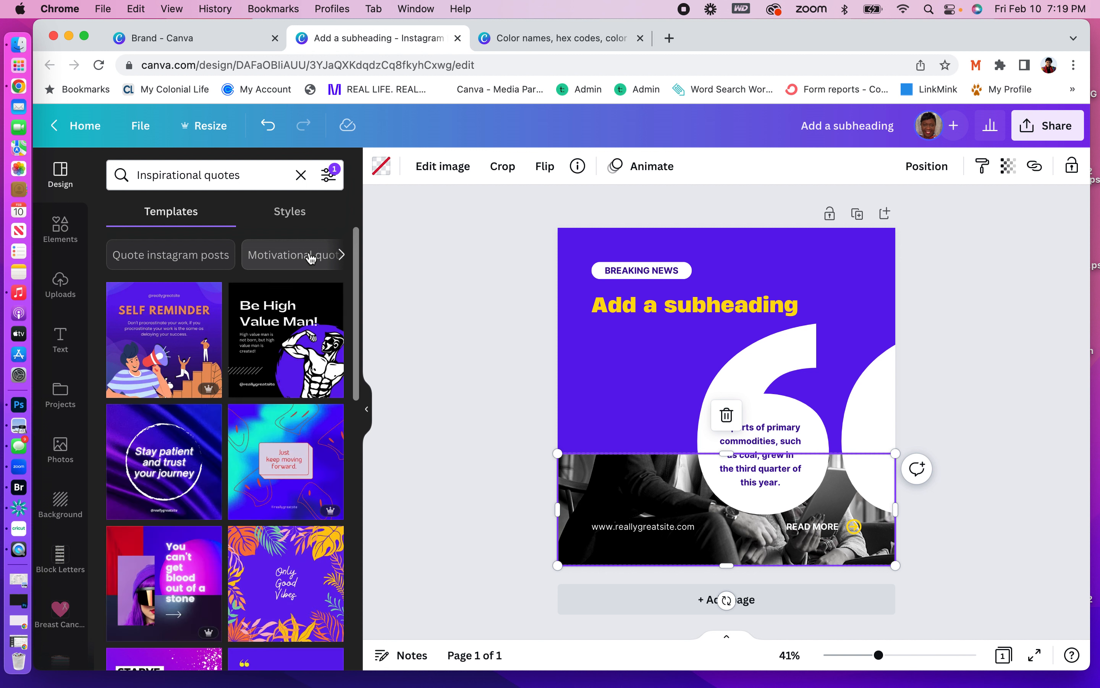
pyautogui.scroll(-5, 263, 435)
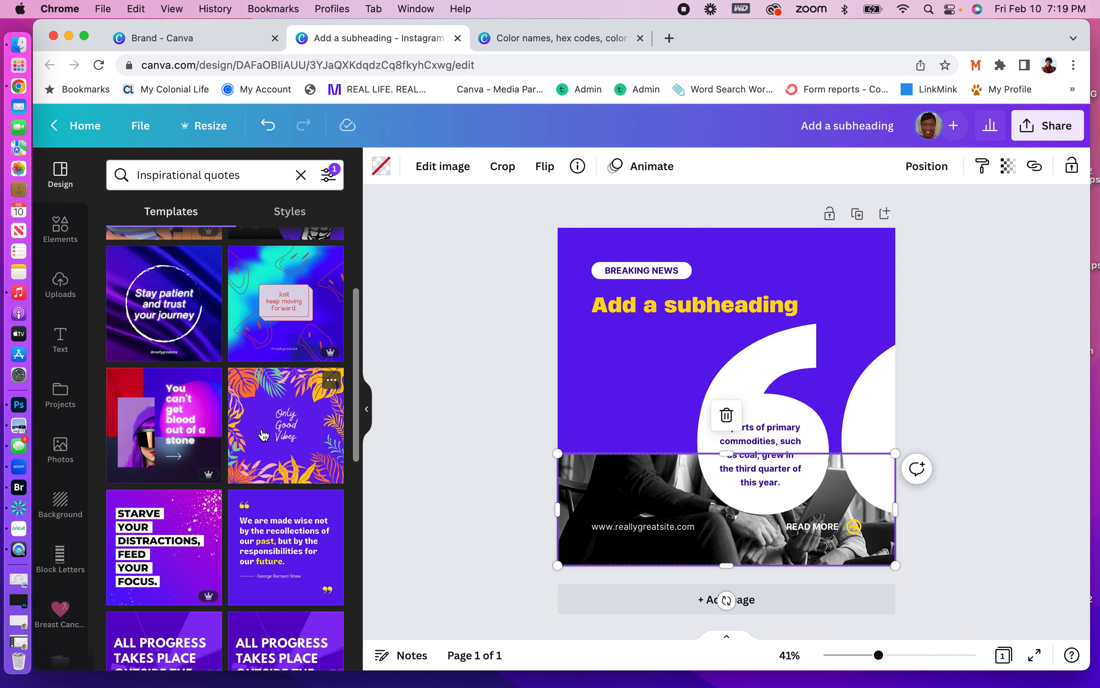
pyautogui.scroll(-8, 263, 436)
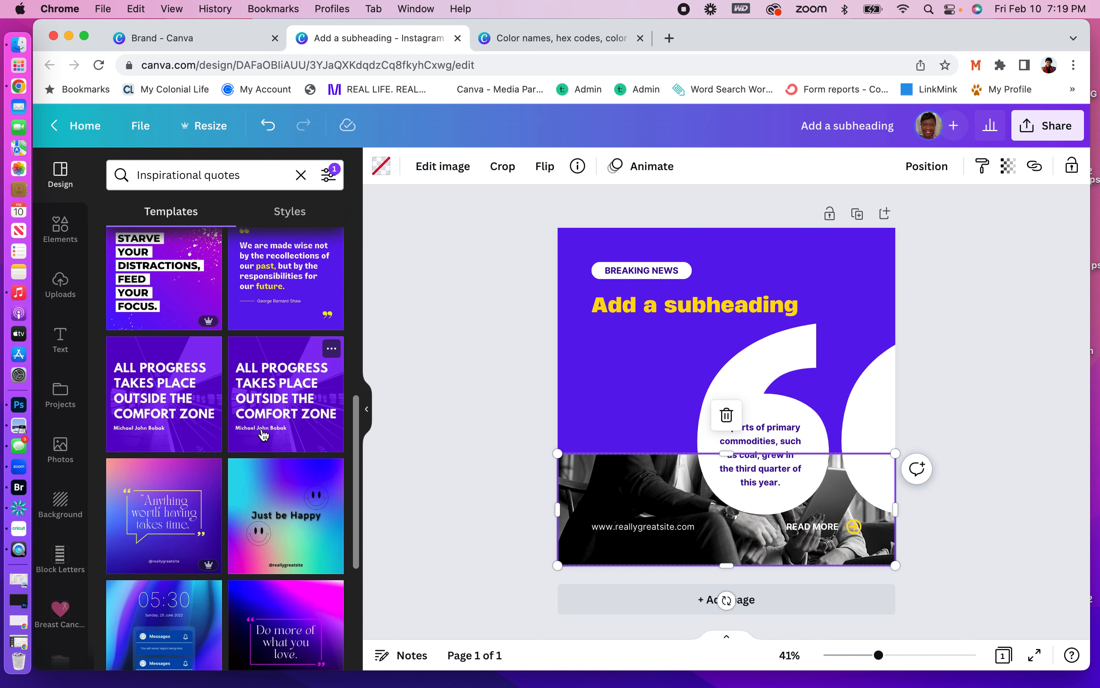
# Open the elements library and look through its categories, from recently used items down to frames and grids.
pyautogui.scroll(-3, 264, 435)
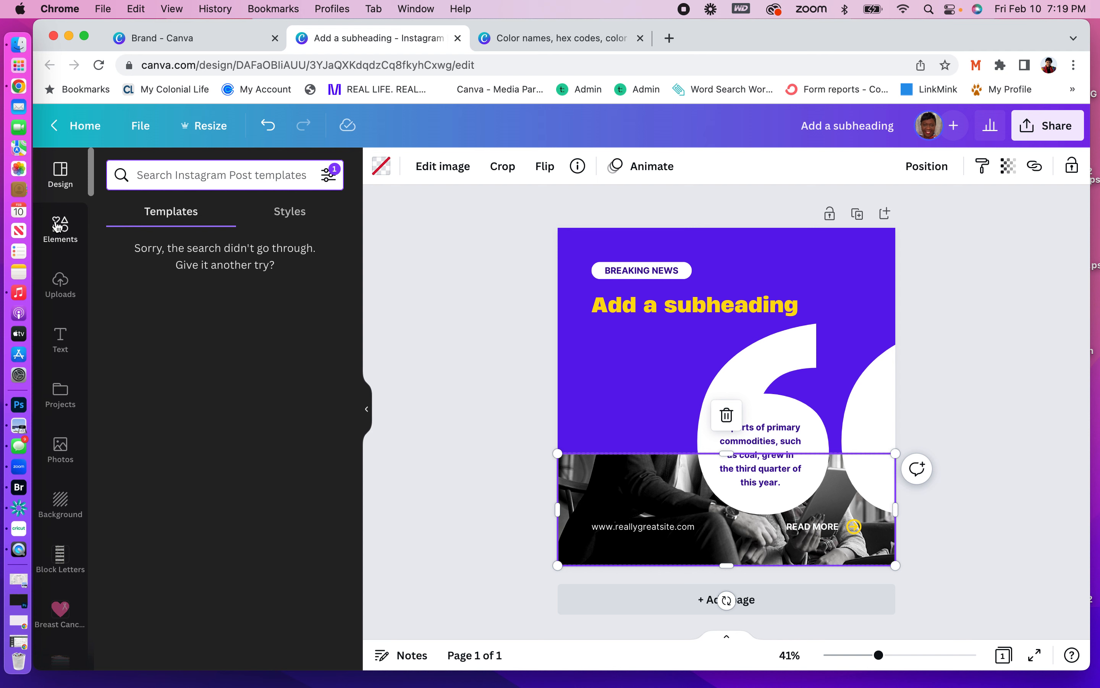
pyautogui.click(57, 226)
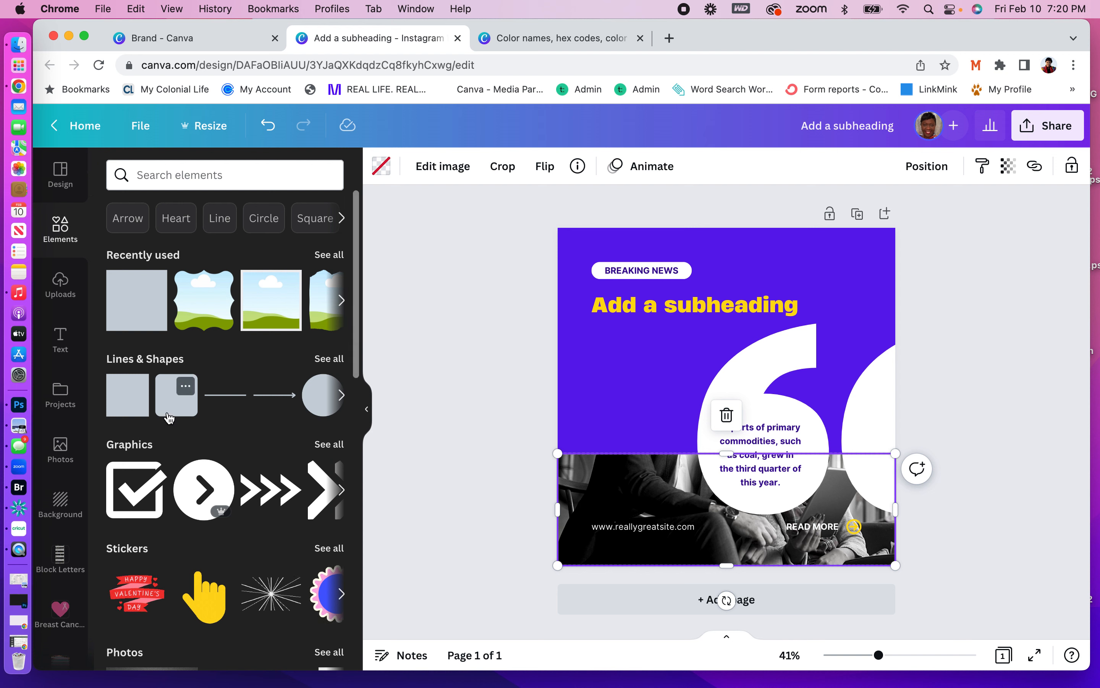
pyautogui.scroll(-5, 169, 421)
pyautogui.scroll(-10, 169, 418)
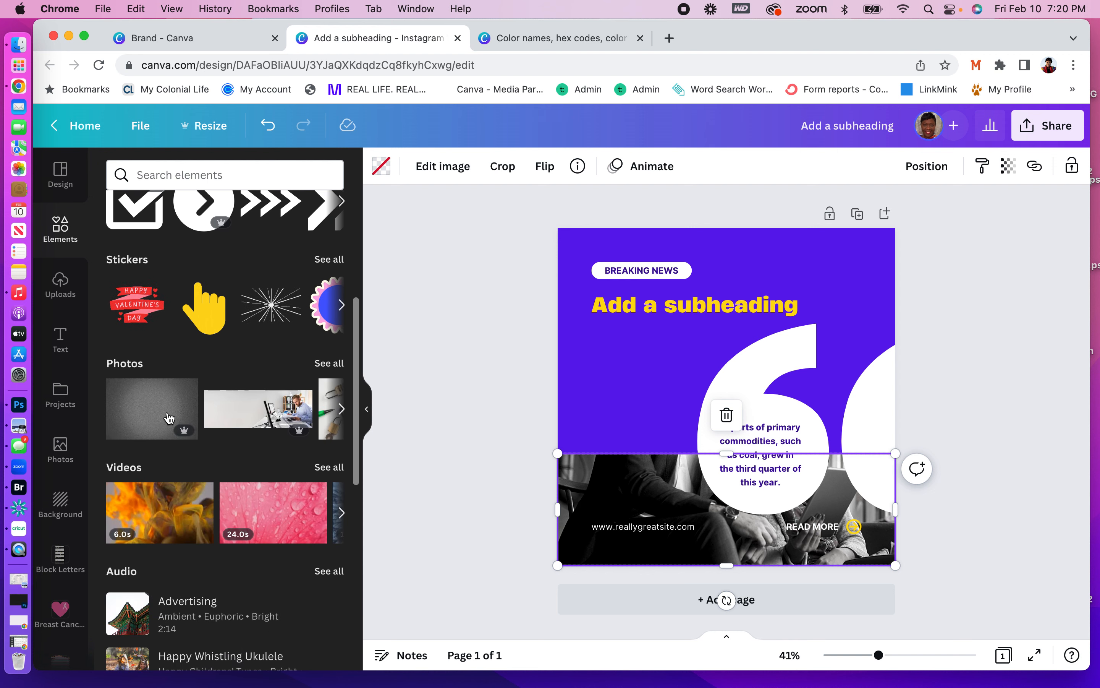
pyautogui.scroll(-3, 170, 419)
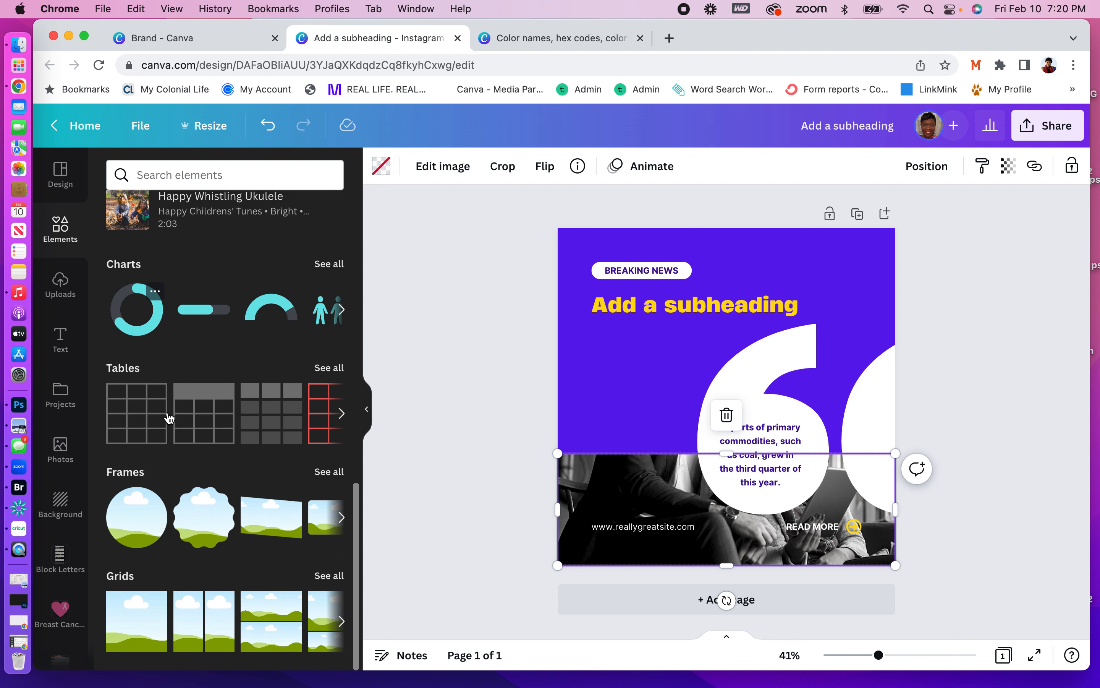
pyautogui.scroll(20, 188, 635)
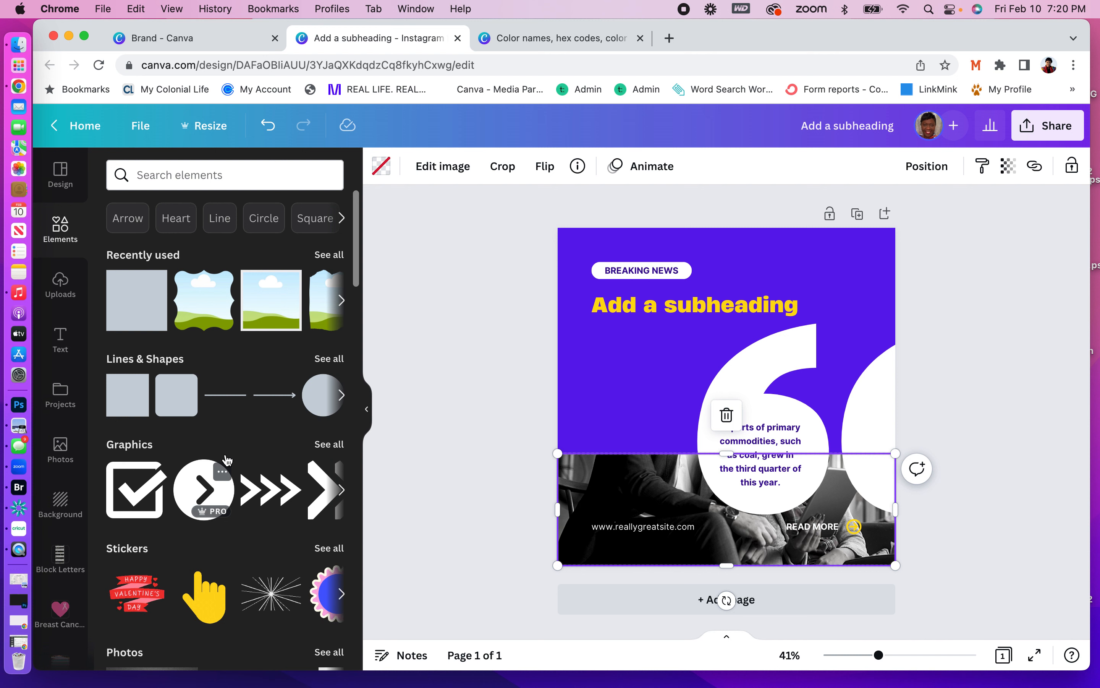
# Search the elements library for "female cut out".
pyautogui.click(258, 178)
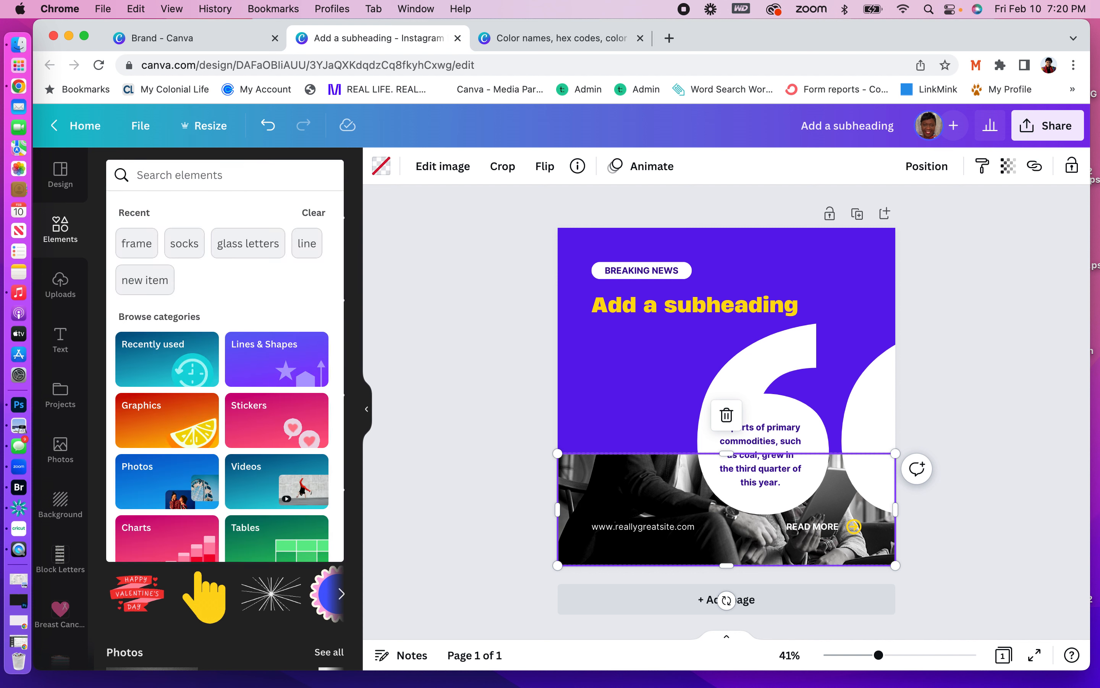
pyautogui.write('femal')
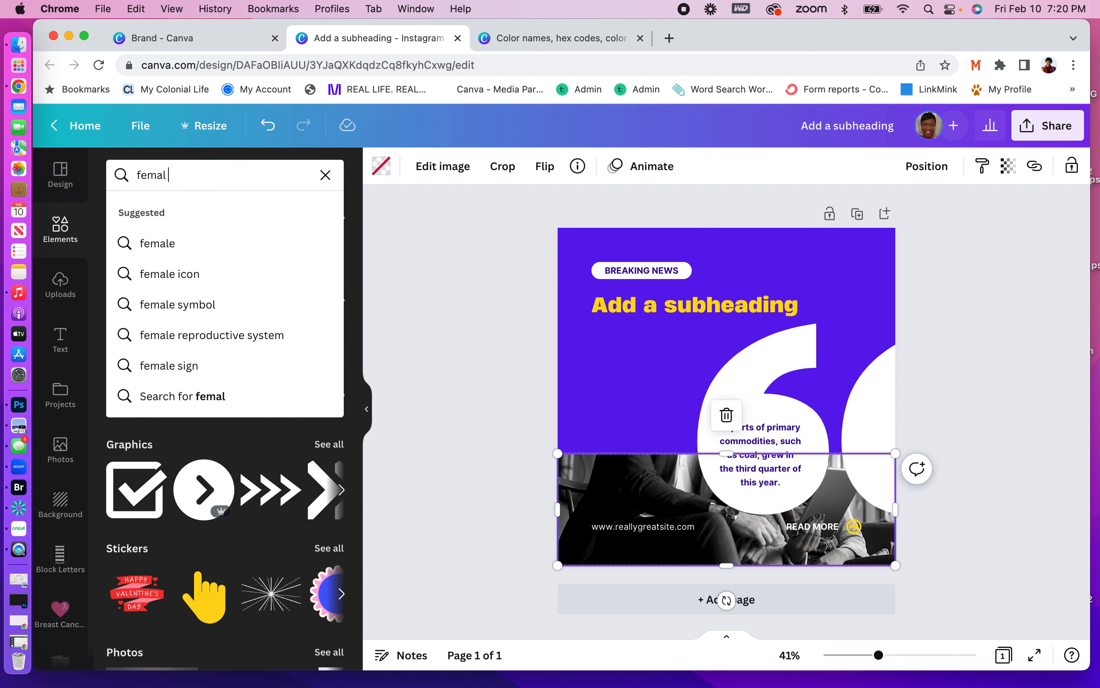
pyautogui.write(' cut out')
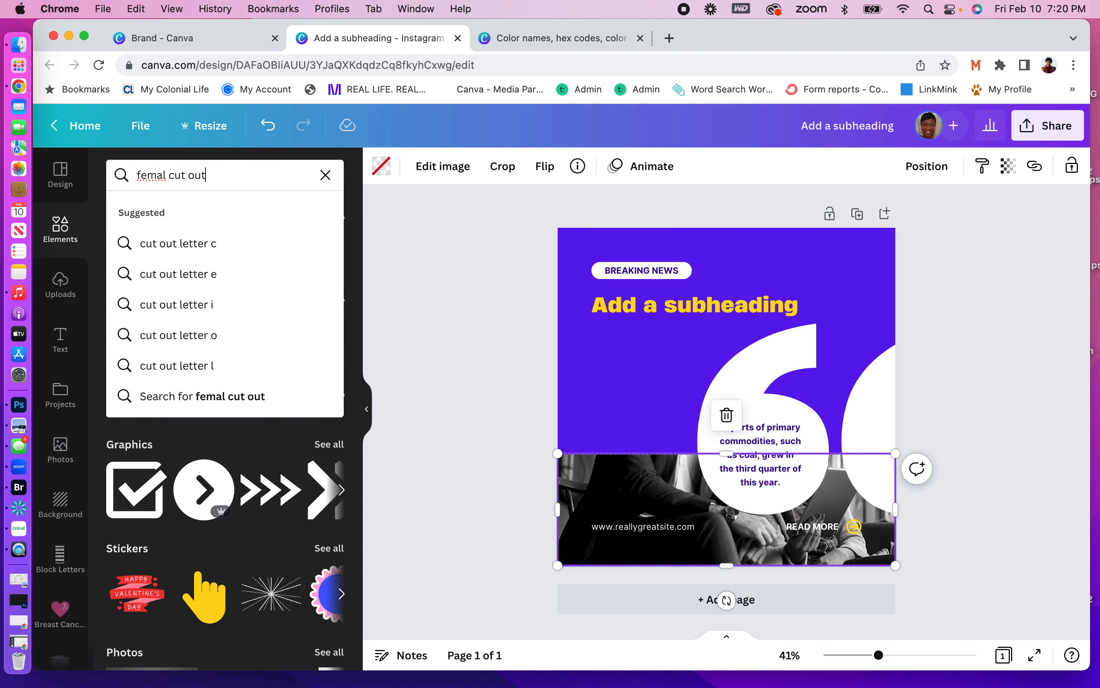
pyautogui.press('Left')
pyautogui.press('Left')
pyautogui.press('Left')
pyautogui.press('Left')
pyautogui.press('Left')
pyautogui.press('Left')
pyautogui.press('Left')
pyautogui.press('Left')
pyautogui.write('e')
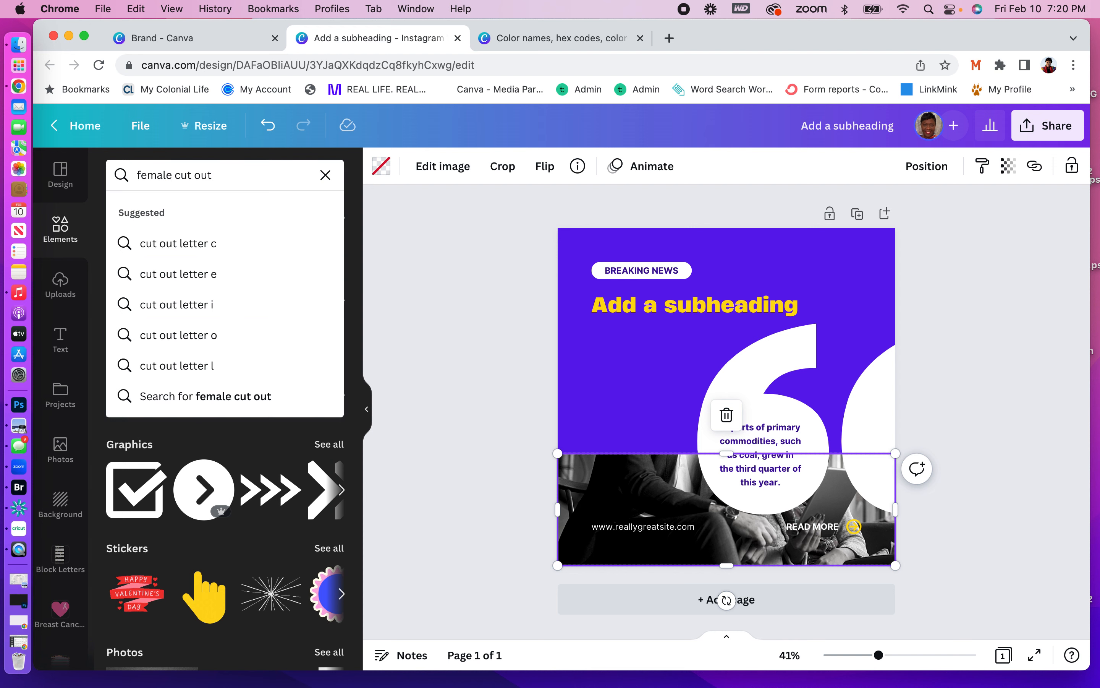
pyautogui.press('Return')
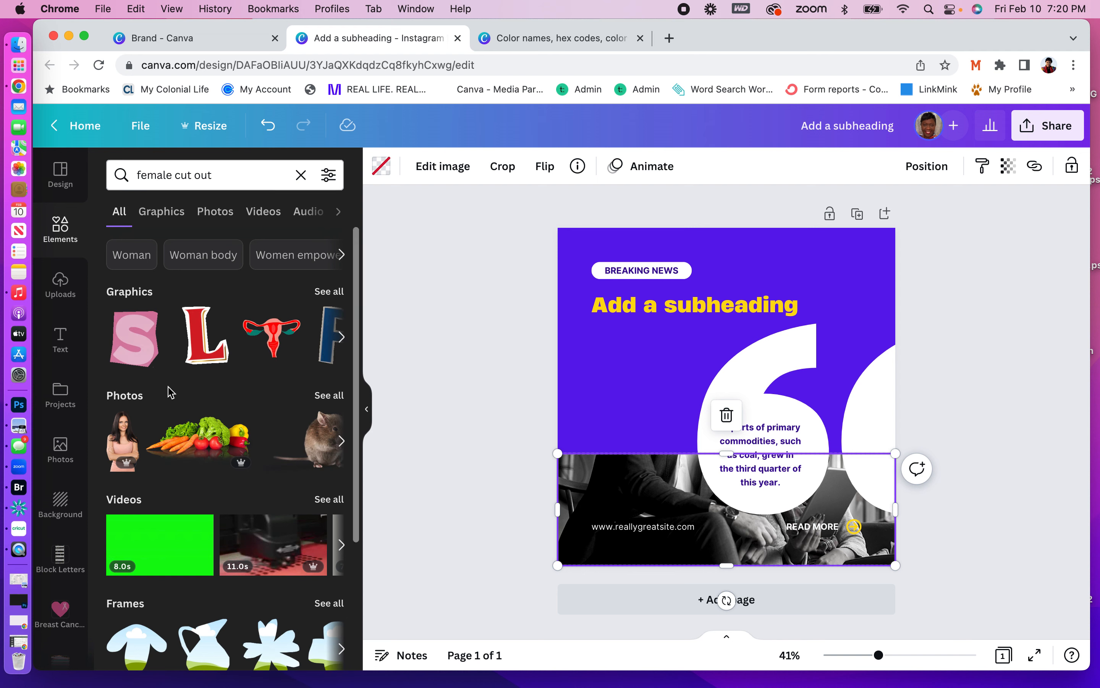
# Switch to the suggested Woman search and show all of its graphics.
pyautogui.click(141, 254)
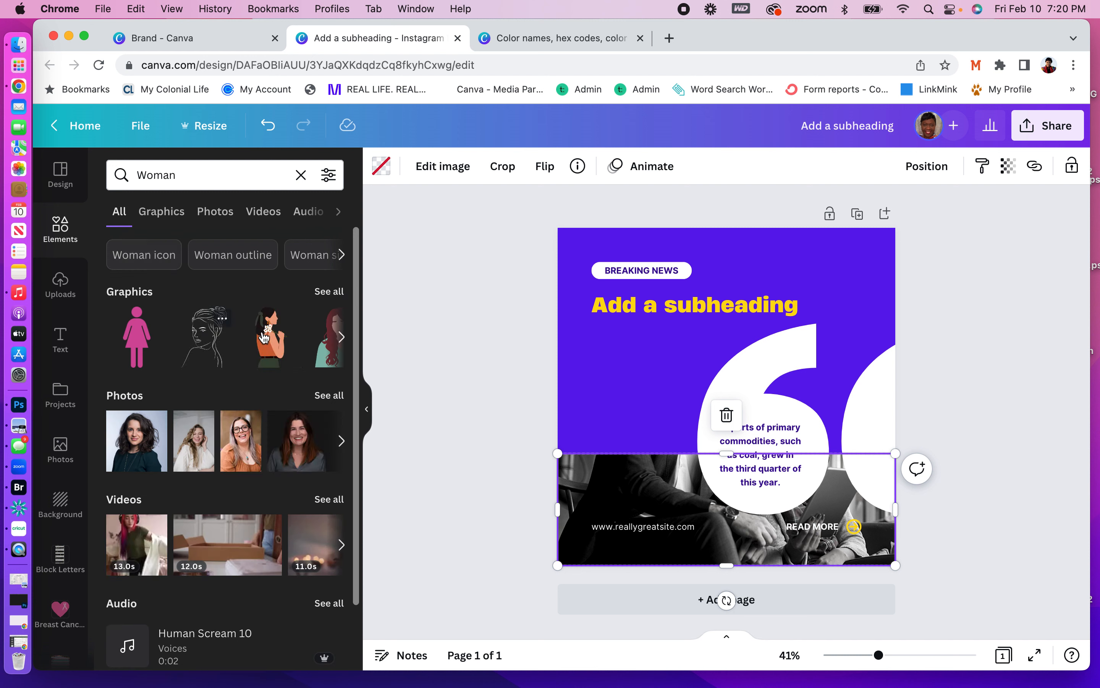
pyautogui.moveTo(266, 339)
pyautogui.click(332, 293)
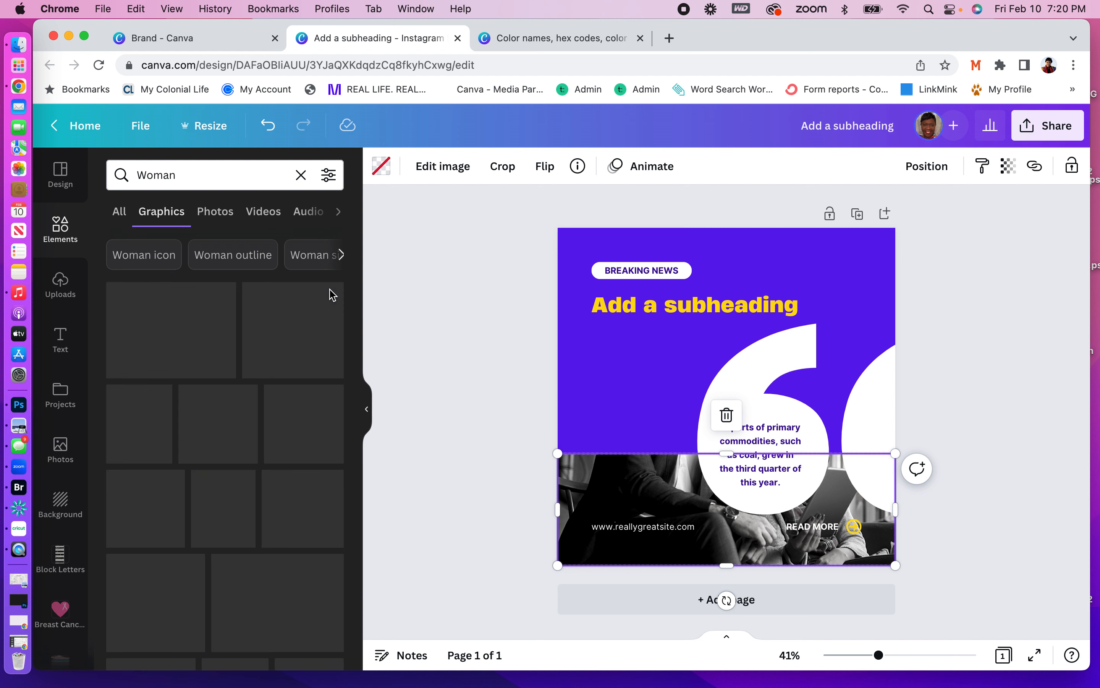
# Extend the graphics search to "Woman cut out" and look through the results.
pyautogui.click(234, 187)
pyautogui.write('c')
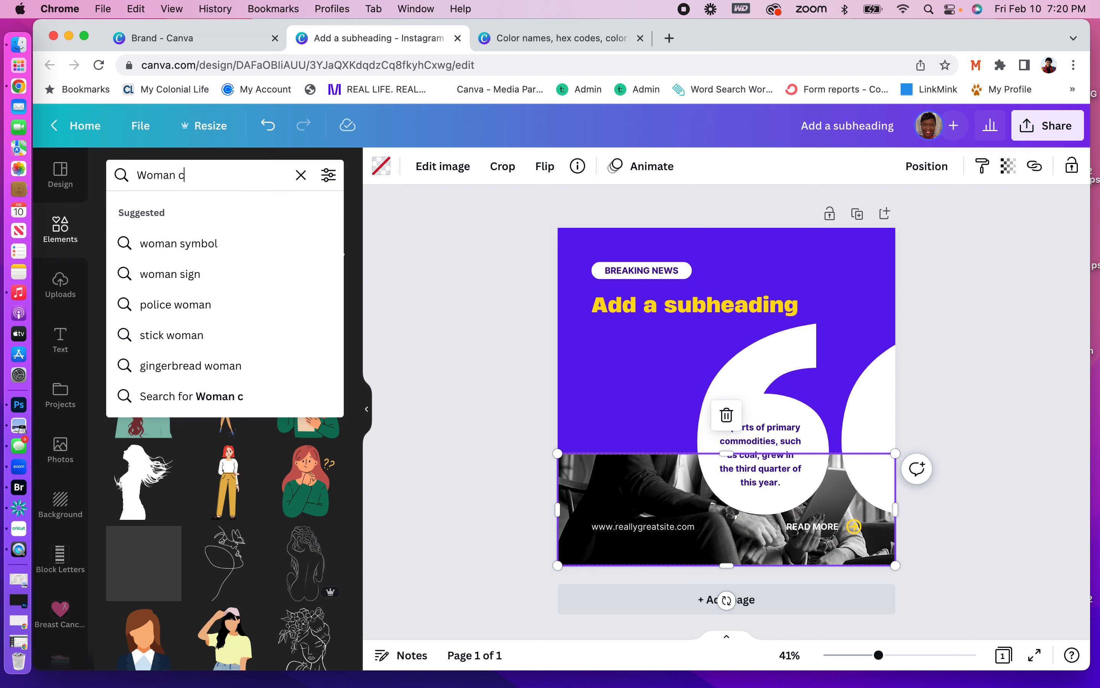
pyautogui.write('ut ou')
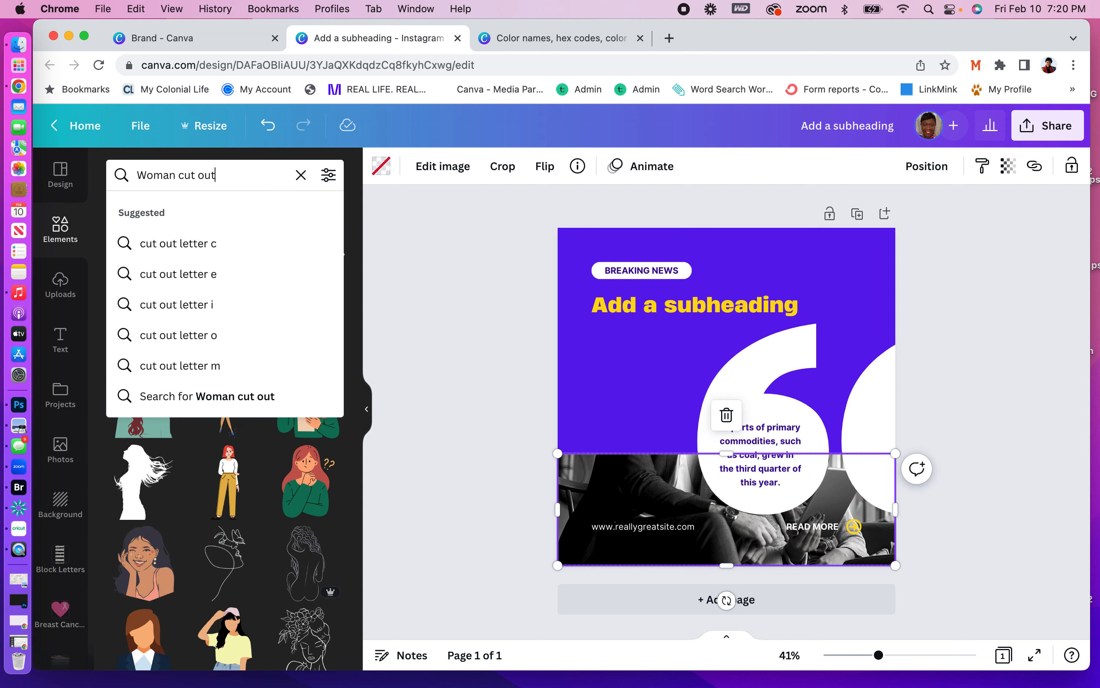
pyautogui.write('t')
pyautogui.press('Return')
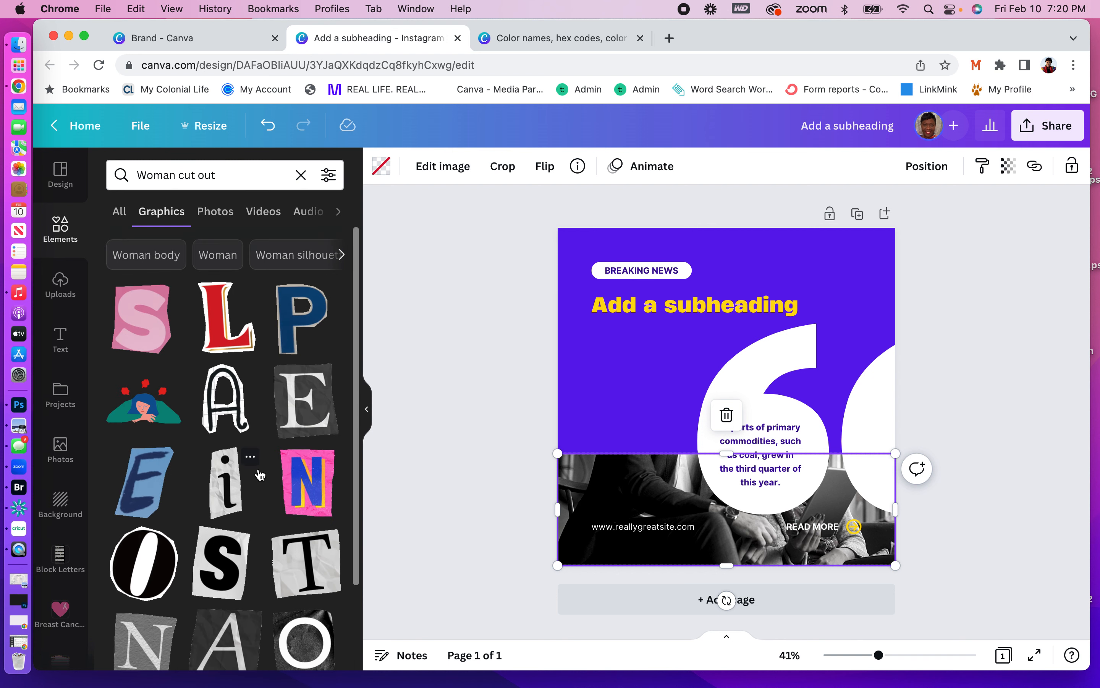
pyautogui.scroll(-5, 263, 454)
pyautogui.scroll(-4, 260, 474)
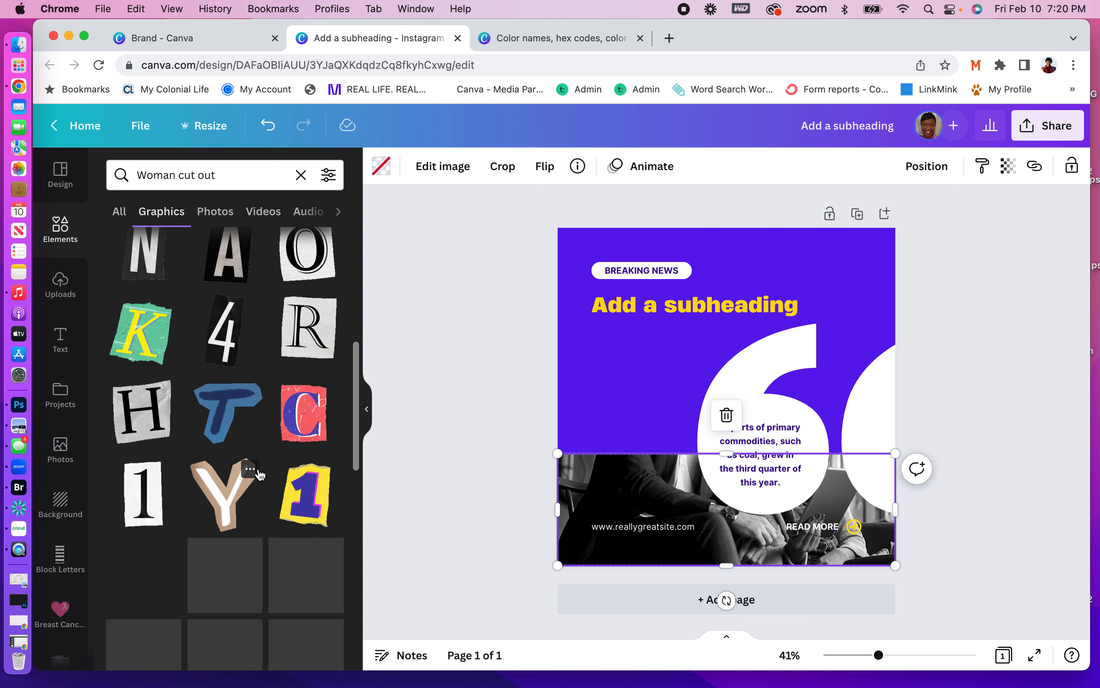
# Replace the search term with "sticker" and look through the sticker graphics.
pyautogui.doubleClick(227, 173)
pyautogui.press('super+a')
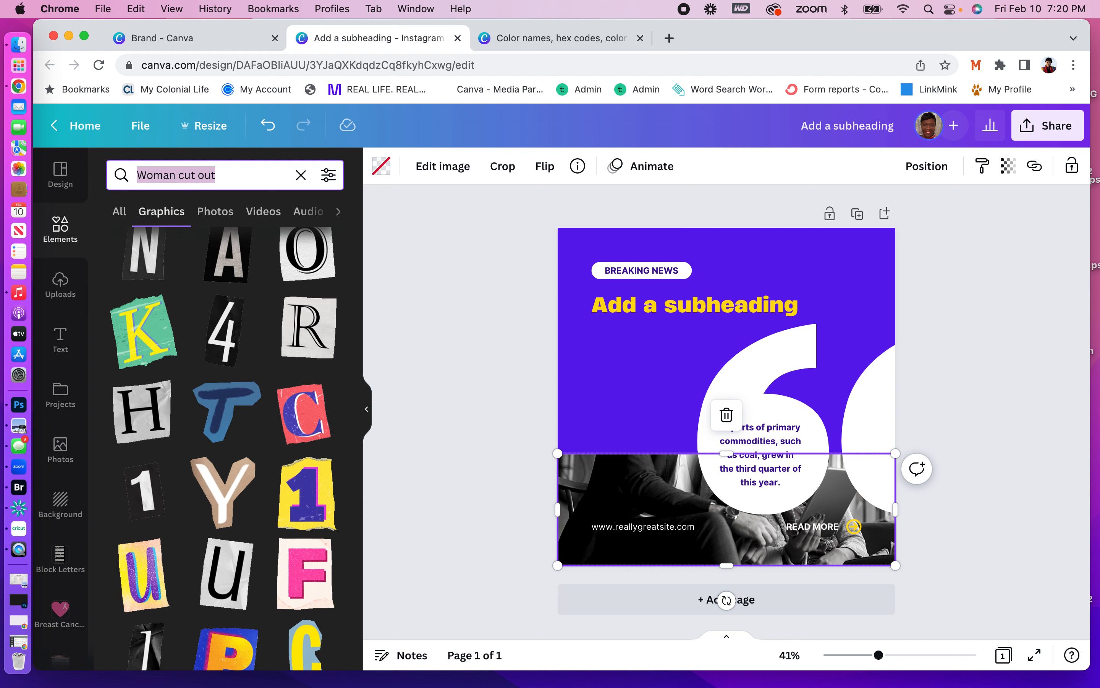
pyautogui.write('sticker')
pyautogui.press('Return')
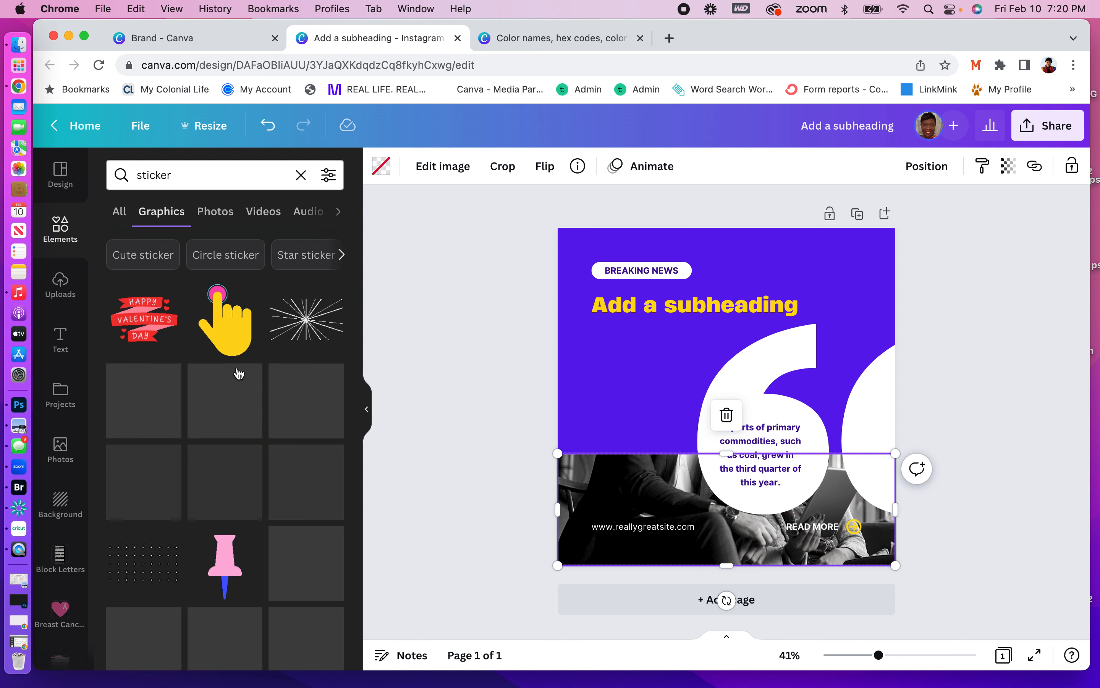
pyautogui.scroll(-2, 228, 470)
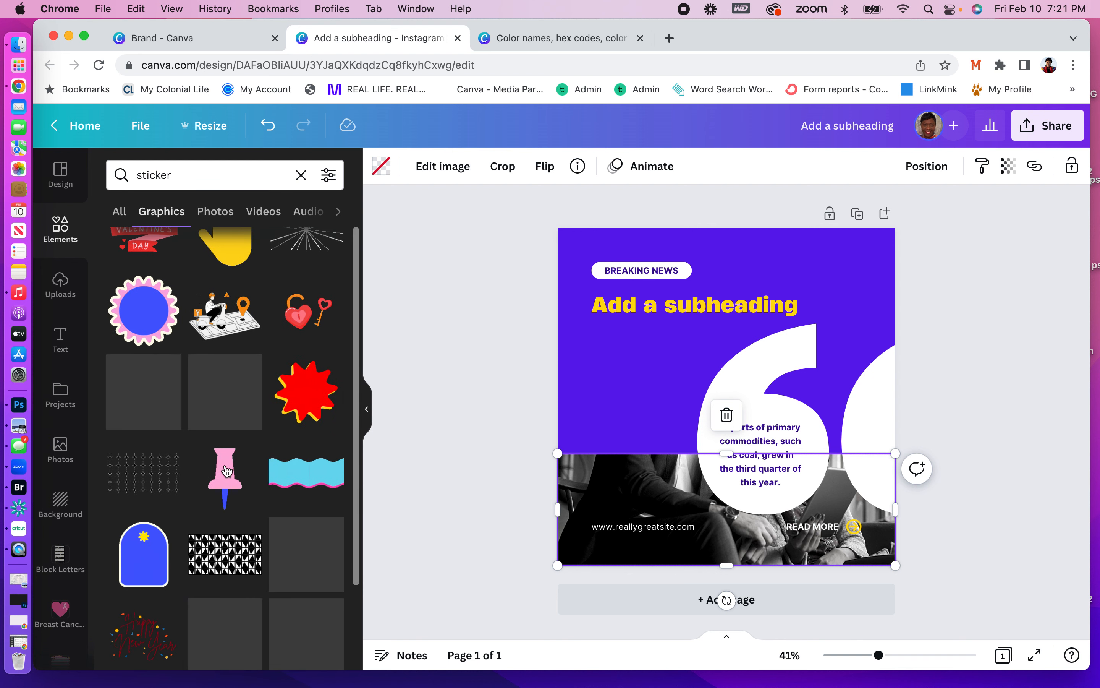
pyautogui.scroll(-3, 228, 469)
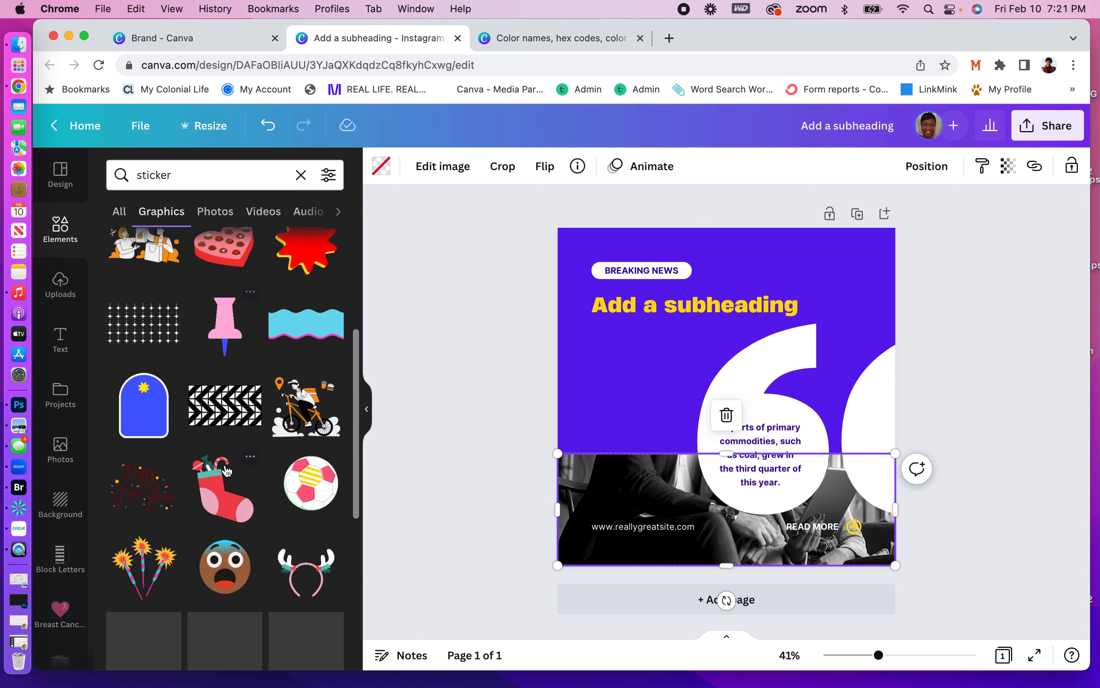
pyautogui.scroll(-2, 227, 470)
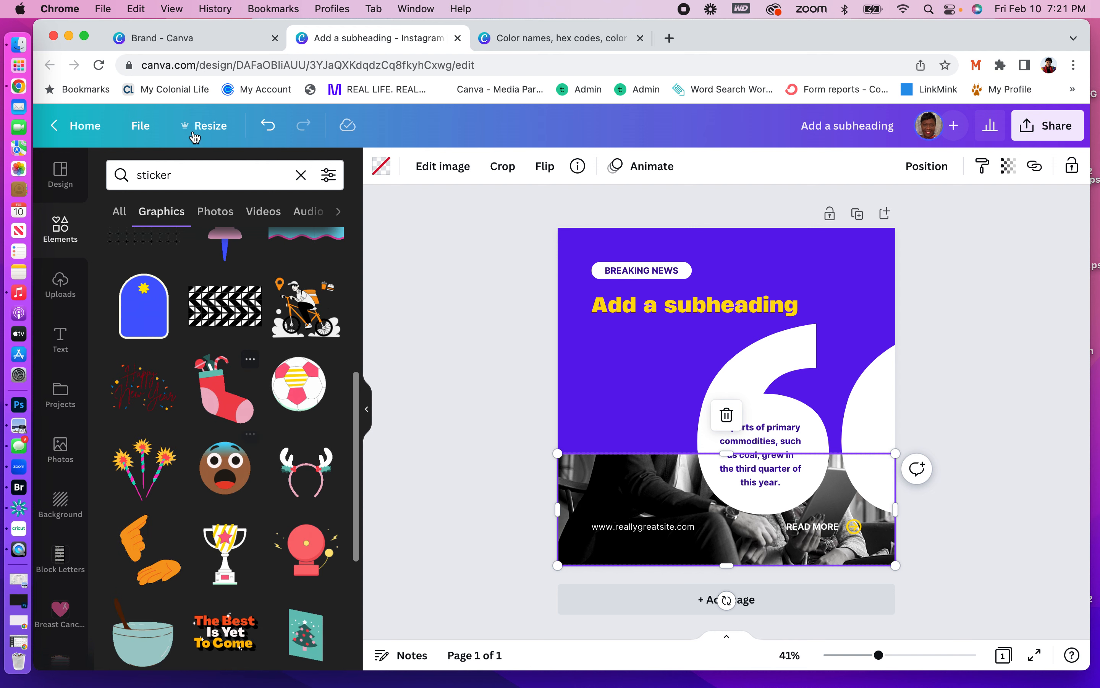
# Refine the graphics search to "smiley face sticker" and look through the results.
pyautogui.click(163, 177)
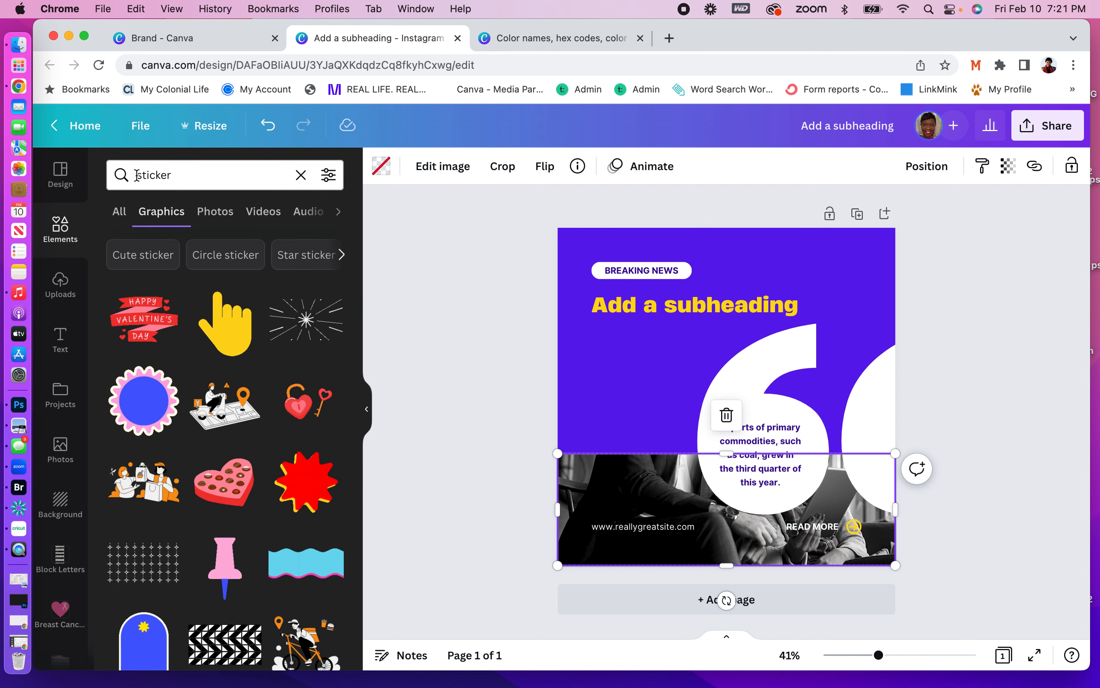
pyautogui.write('smile')
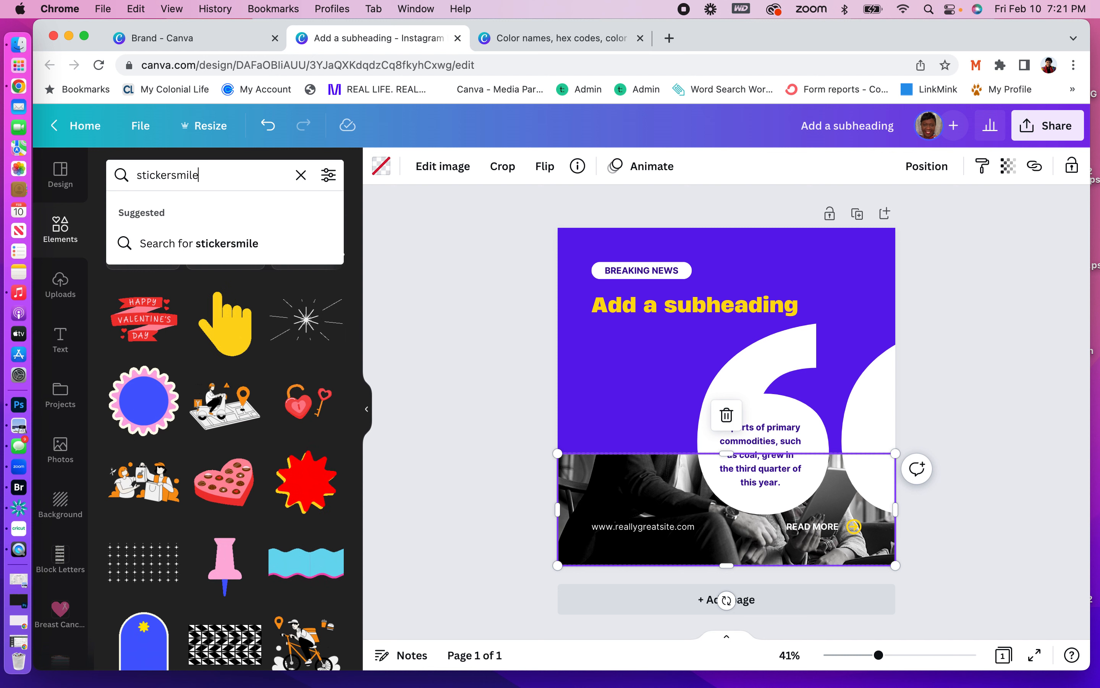
pyautogui.press('BackSpace')
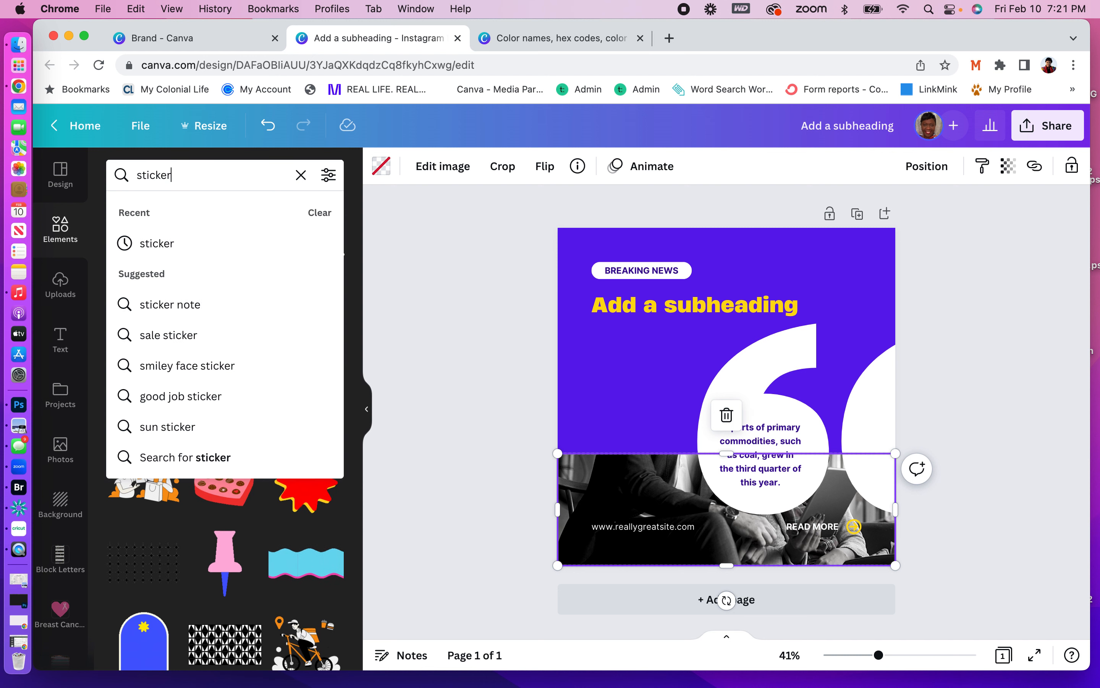
pyautogui.write('smiley')
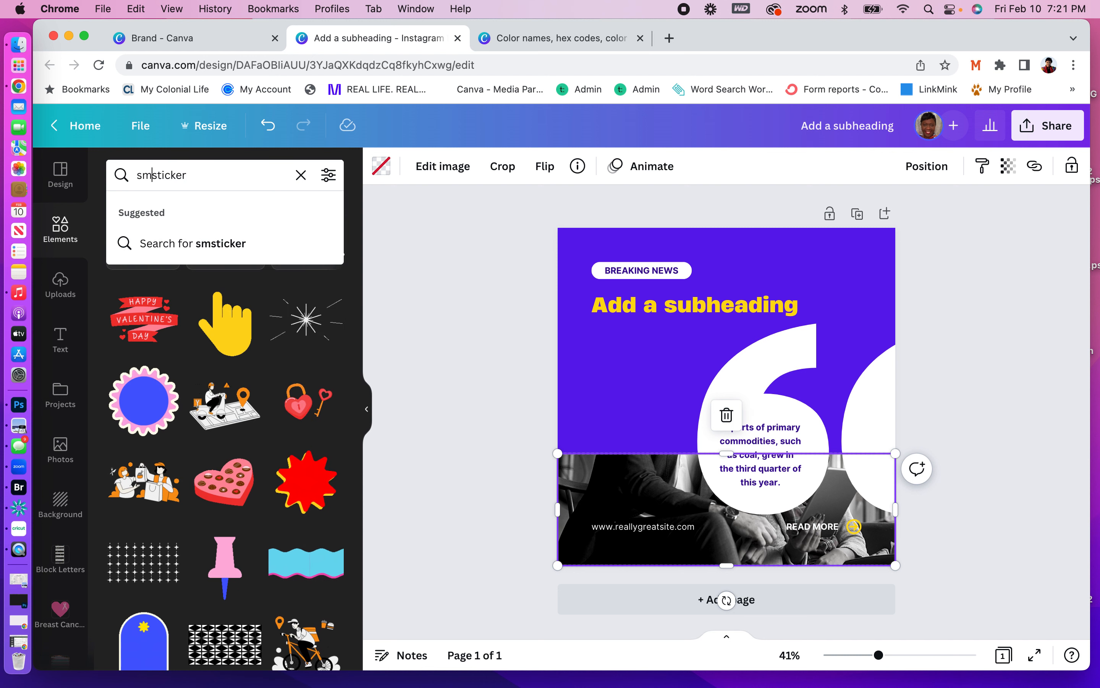
pyautogui.write(' face')
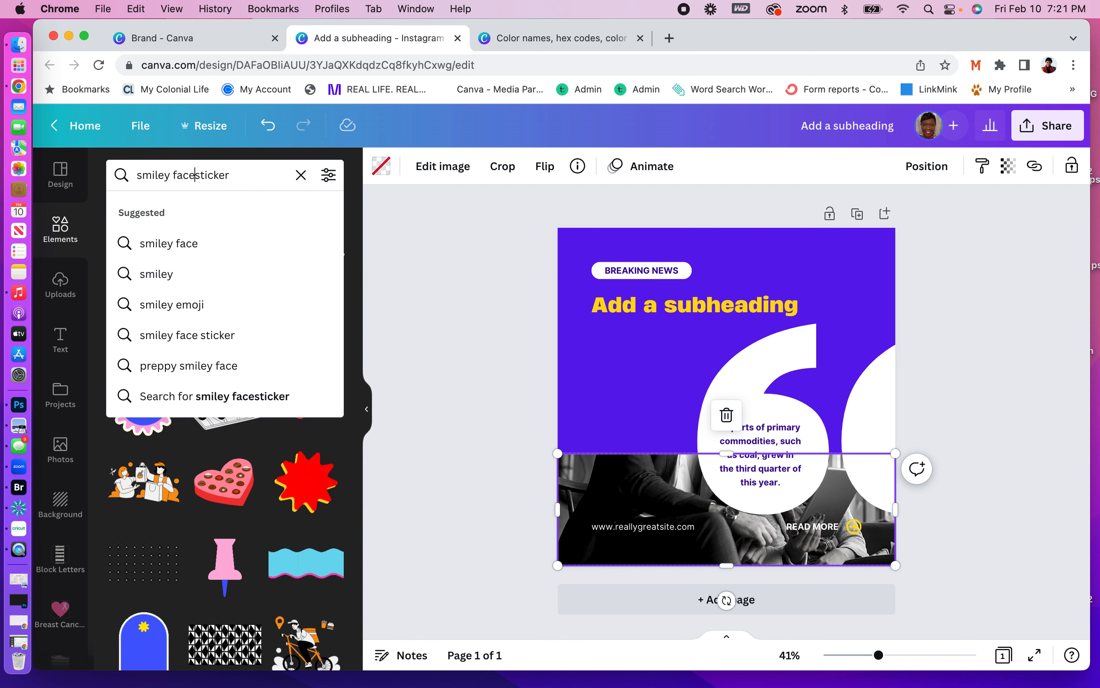
pyautogui.press('Return')
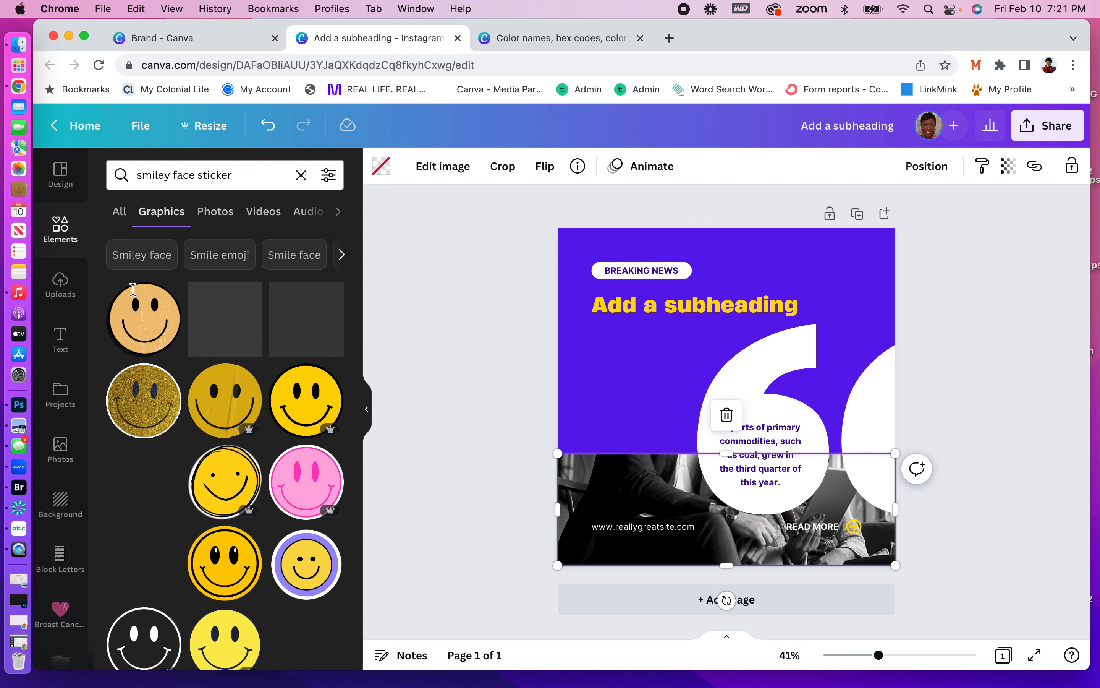
pyautogui.scroll(-3, 232, 515)
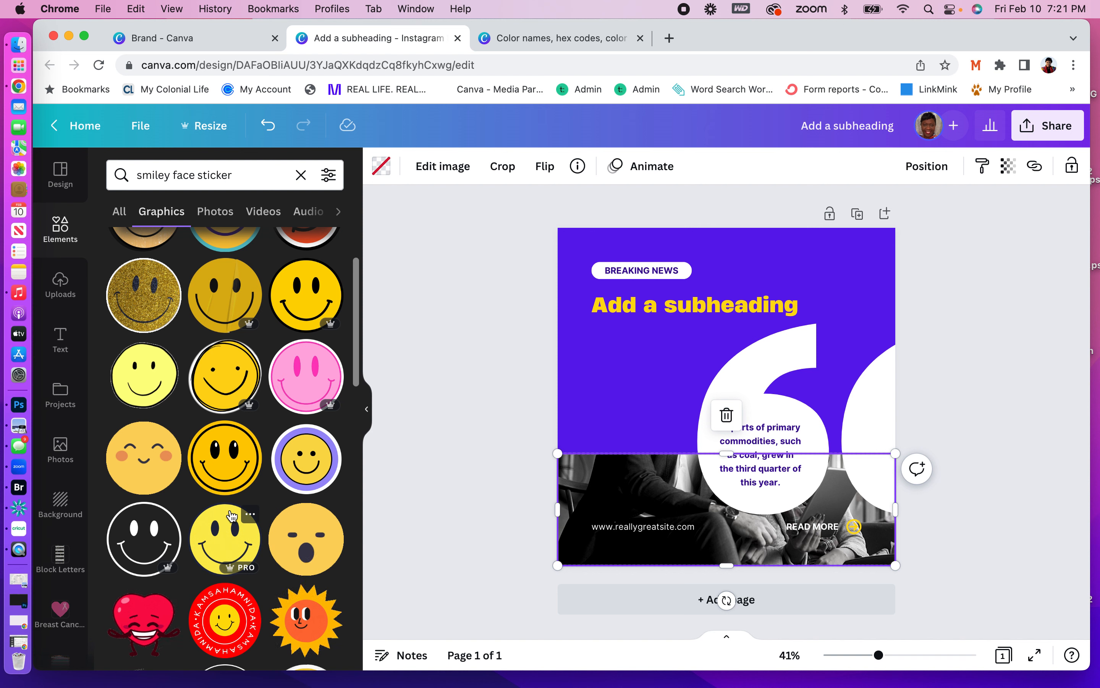
# Replace the search term with "glittered leters" to look for glitter lettering graphics.
pyautogui.click(255, 172)
pyautogui.doubleClick(255, 172)
pyautogui.tripleClick(255, 172)
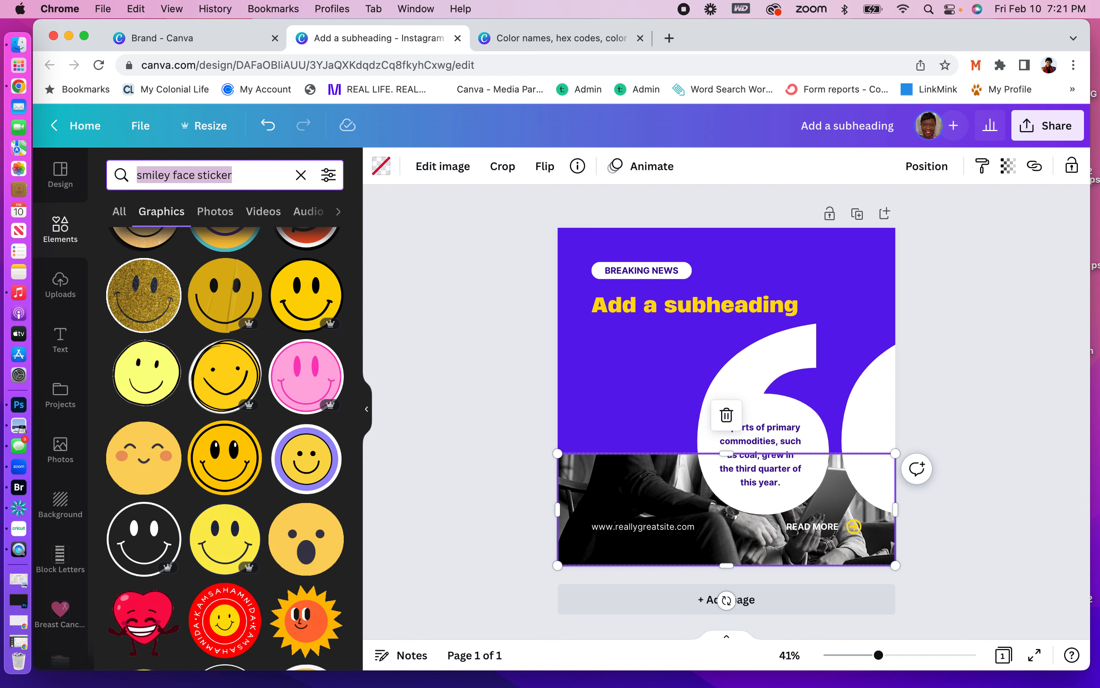
pyautogui.write('glittered l')
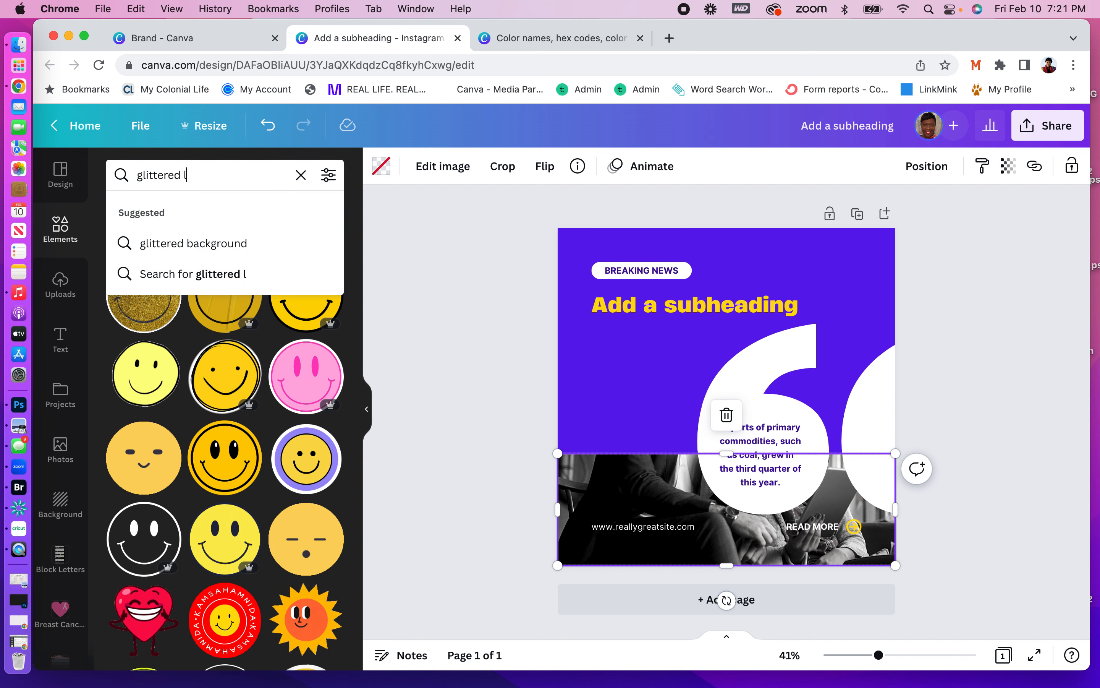
pyautogui.write('eters')
pyautogui.press('Return')
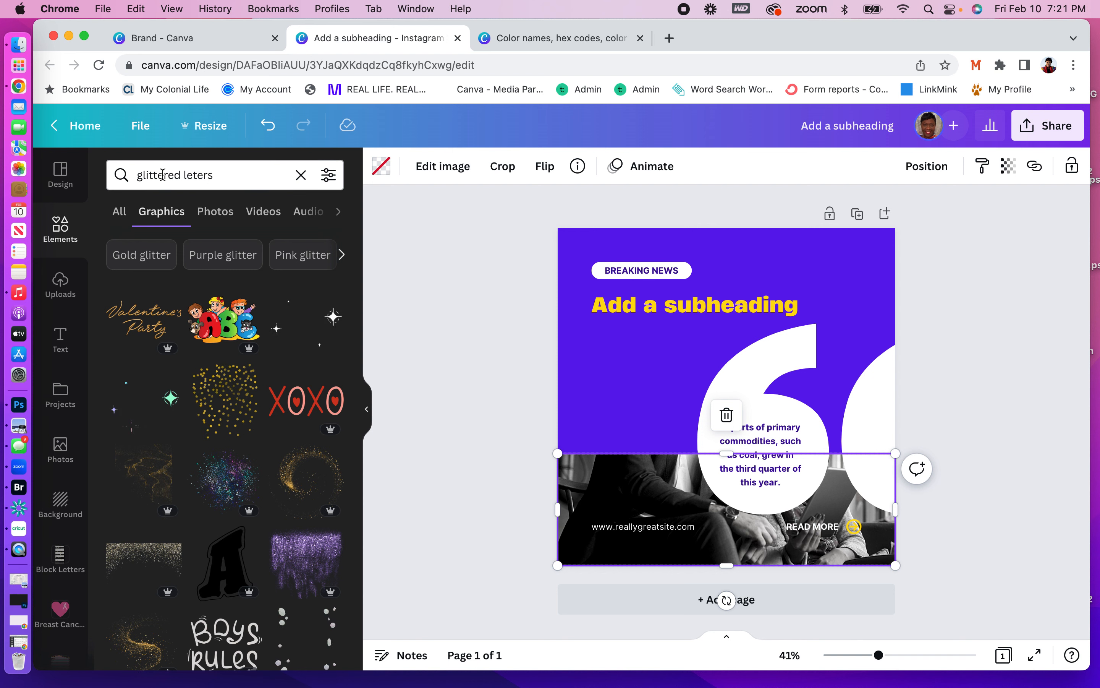
# View the suggested Gold glitter graphics and refine that search to "Gold glitter letter".
pyautogui.click(158, 258)
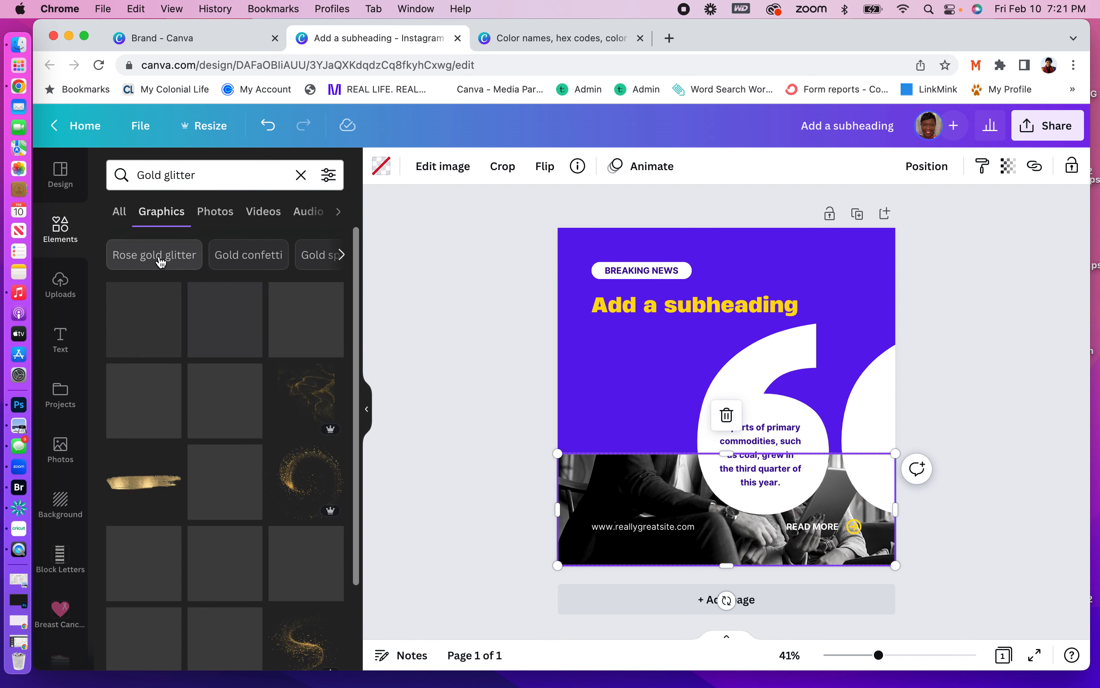
pyautogui.scroll(-2, 248, 466)
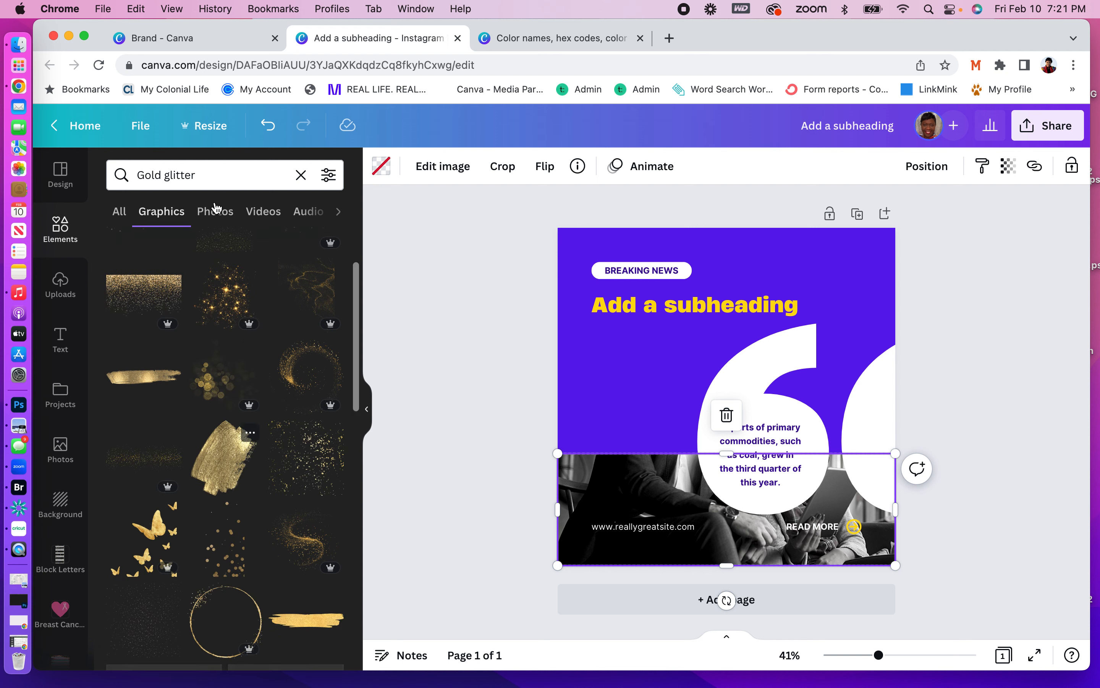
pyautogui.click(216, 174)
pyautogui.write('lette')
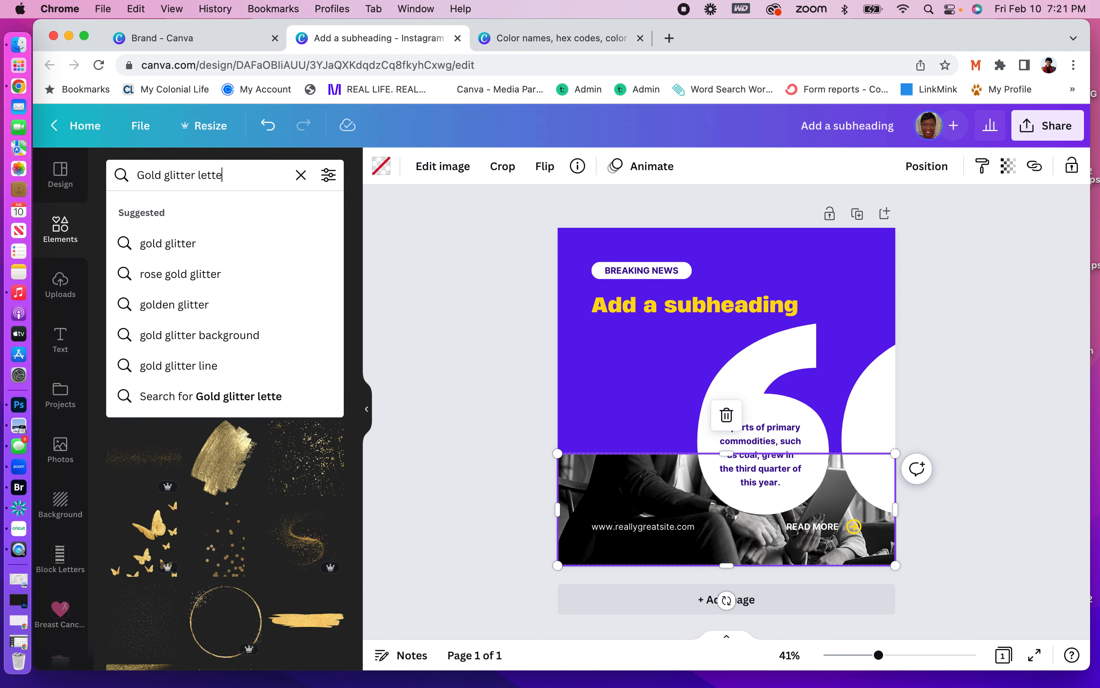
pyautogui.write('r')
pyautogui.press('Return')
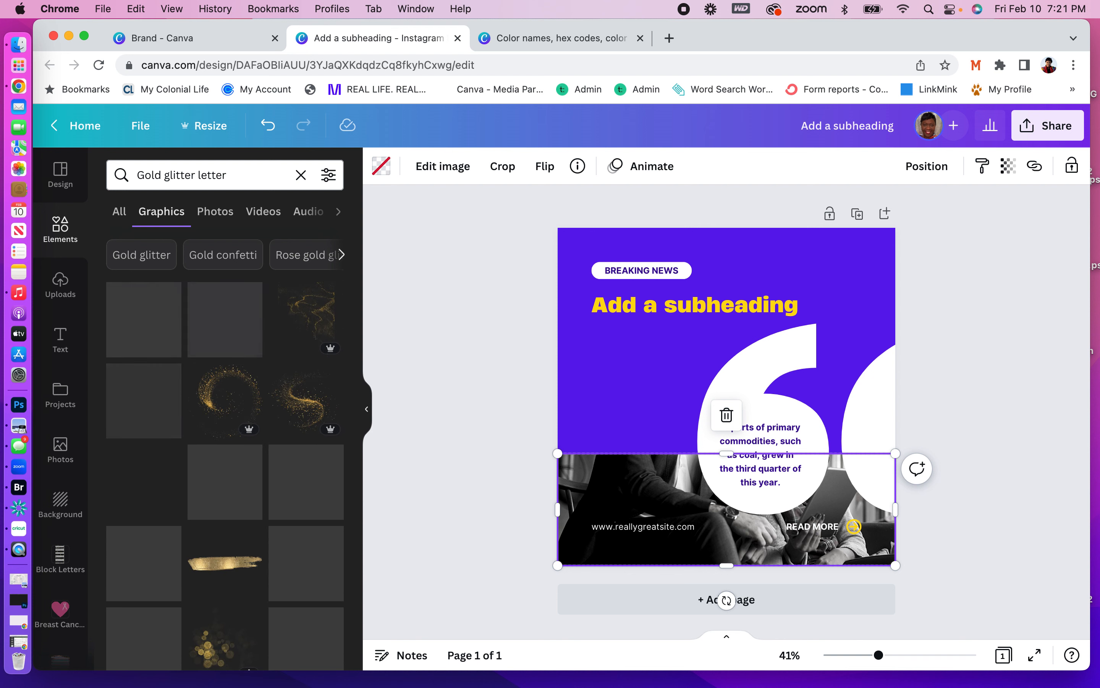
# Look through the gold glitter letter graphics, try the scattered gold butterflies graphic on the post and delete it again.
pyautogui.scroll(-3, 239, 494)
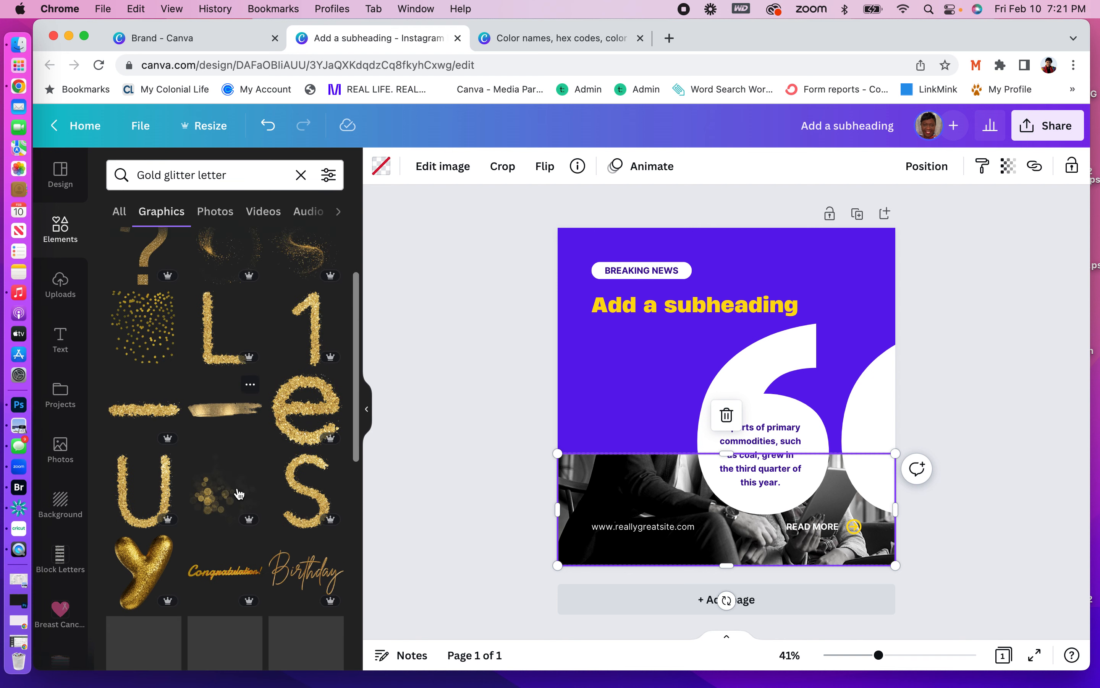
pyautogui.scroll(-2, 239, 494)
pyautogui.scroll(-3, 239, 487)
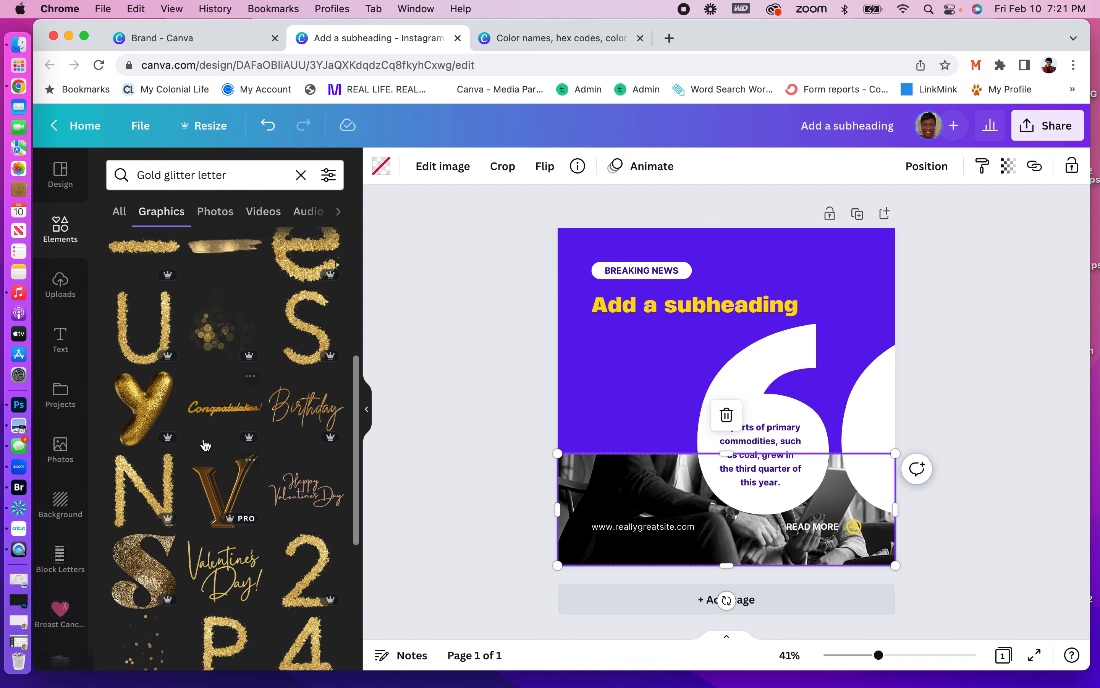
pyautogui.scroll(-3, 238, 592)
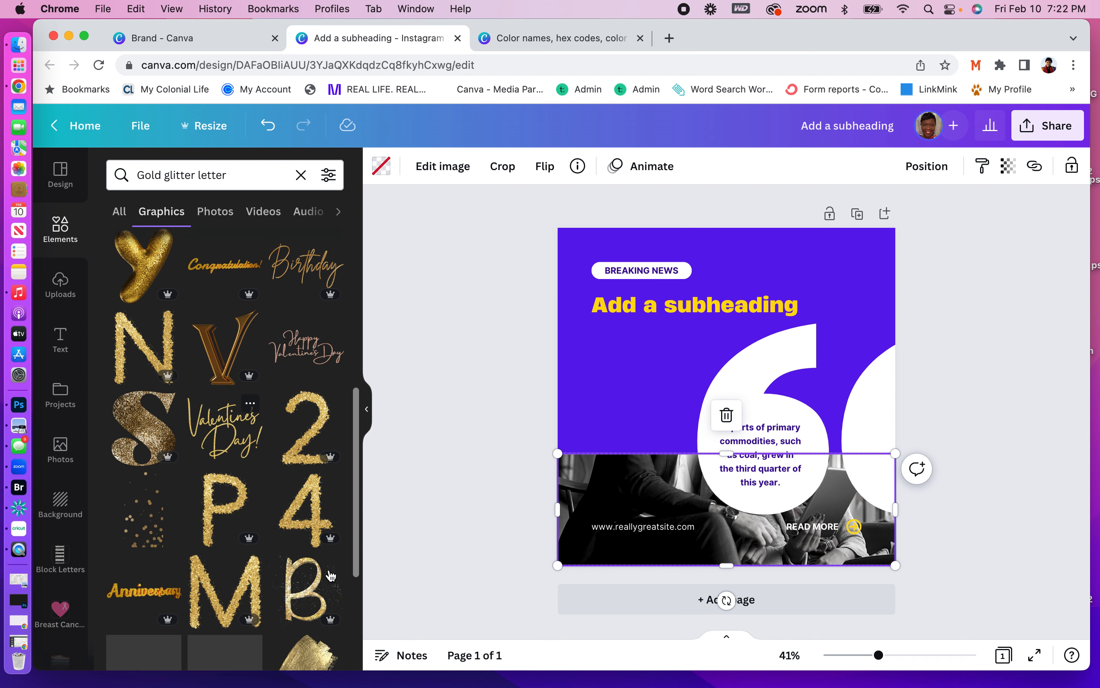
pyautogui.scroll(-5, 331, 576)
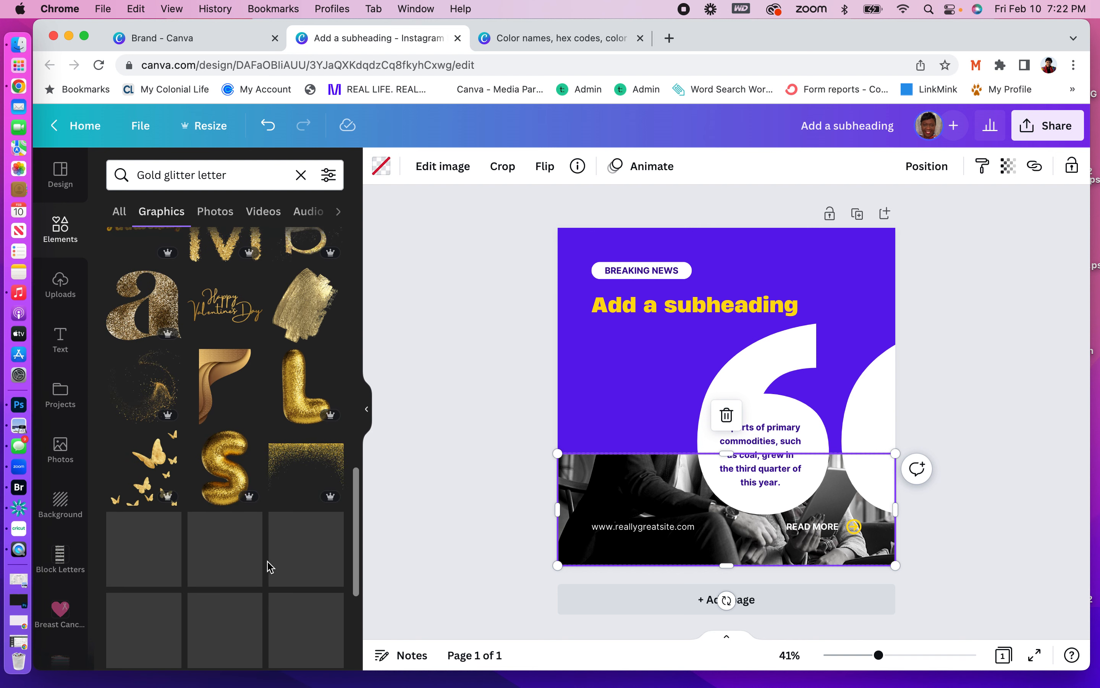
pyautogui.click(148, 446)
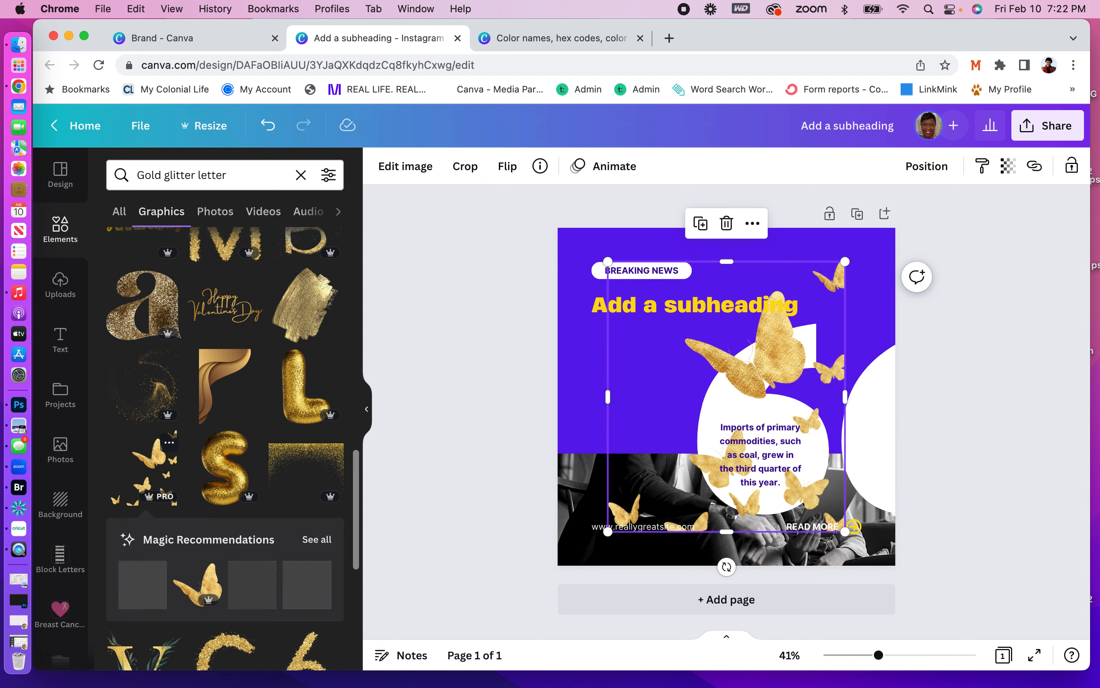
pyautogui.press('Delete')
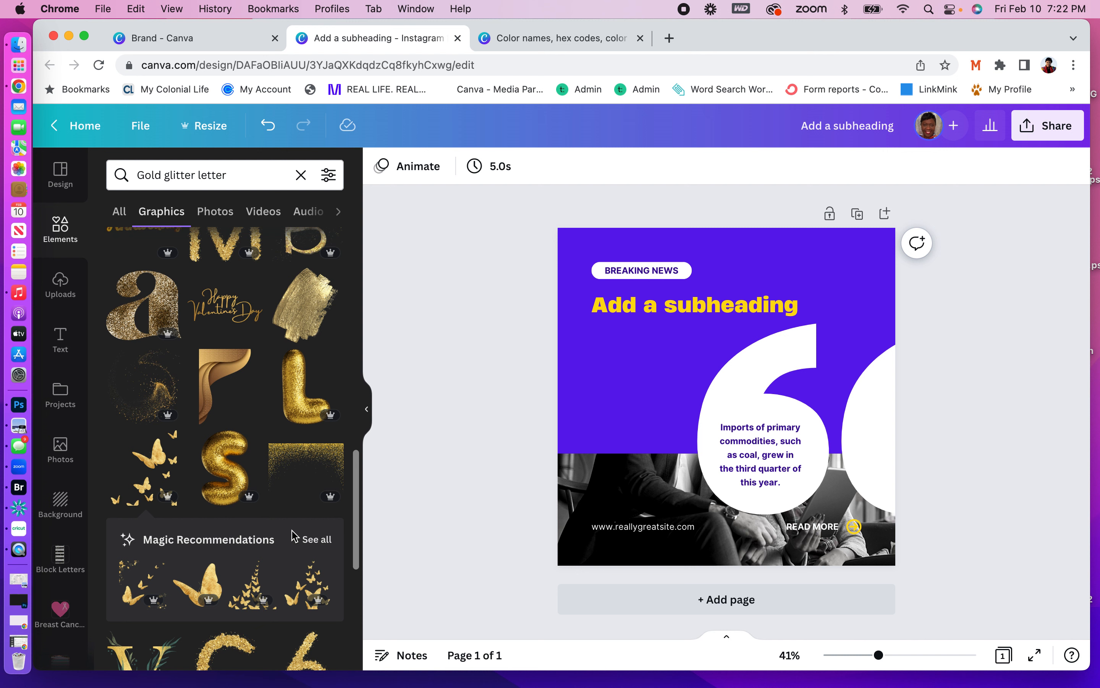
# Apply the Lift text effect to the "Add a subheading" text with an intensity of 96.
pyautogui.click(665, 313)
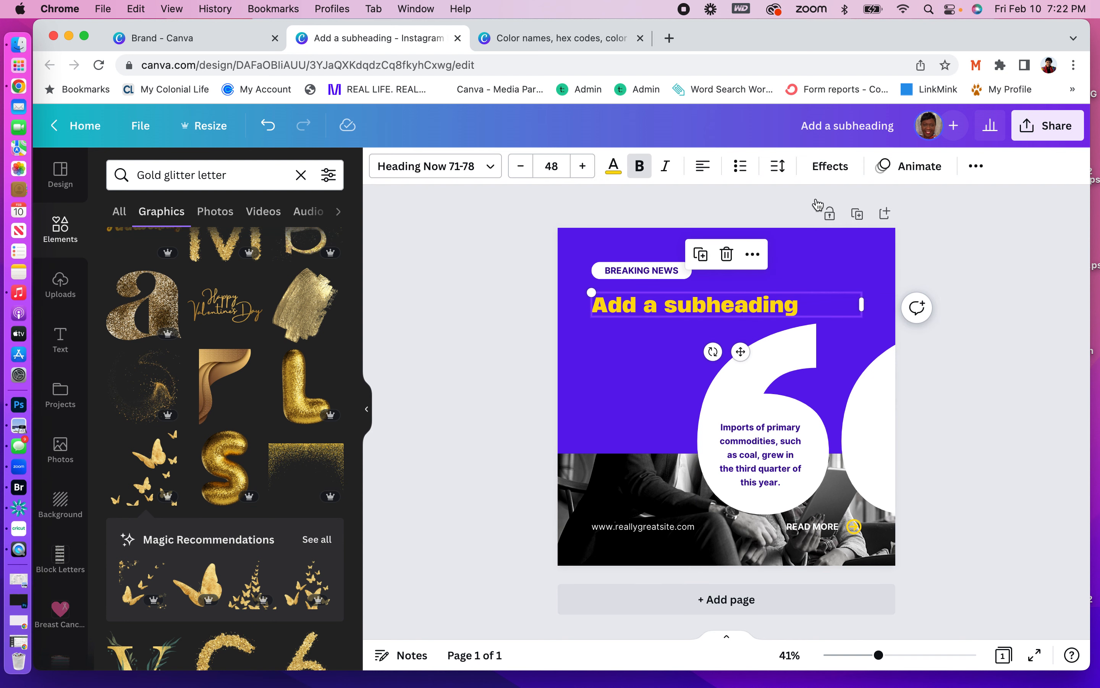
pyautogui.click(827, 168)
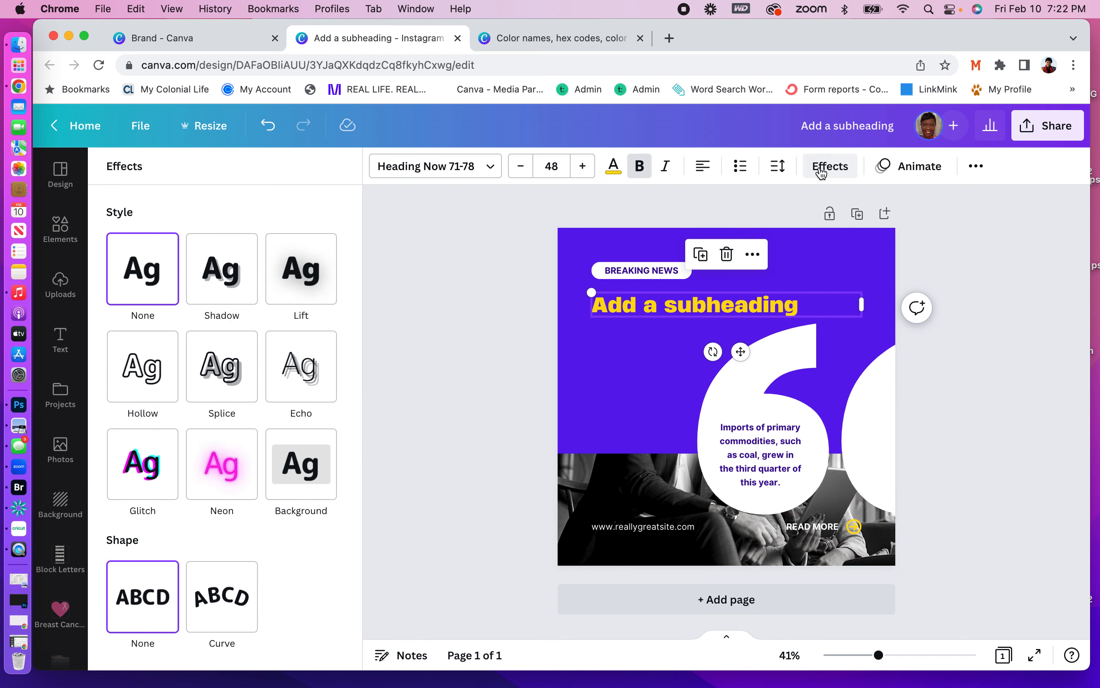
pyautogui.click(311, 276)
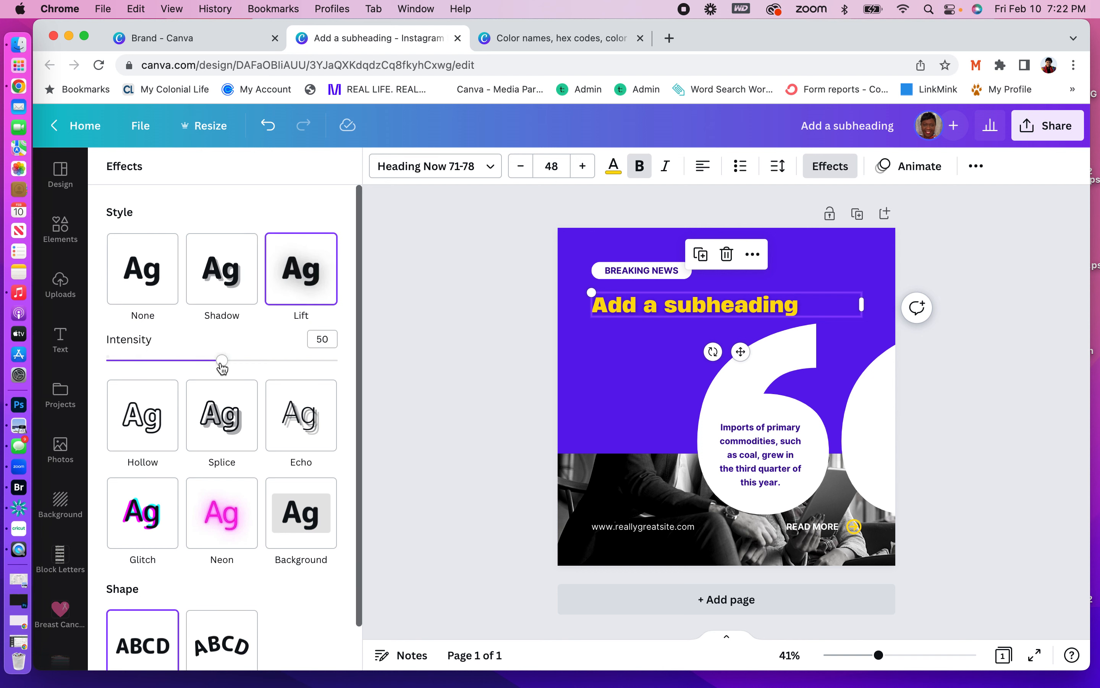
pyautogui.moveTo(222, 361); pyautogui.dragTo(328, 360)
pyautogui.click(577, 367)
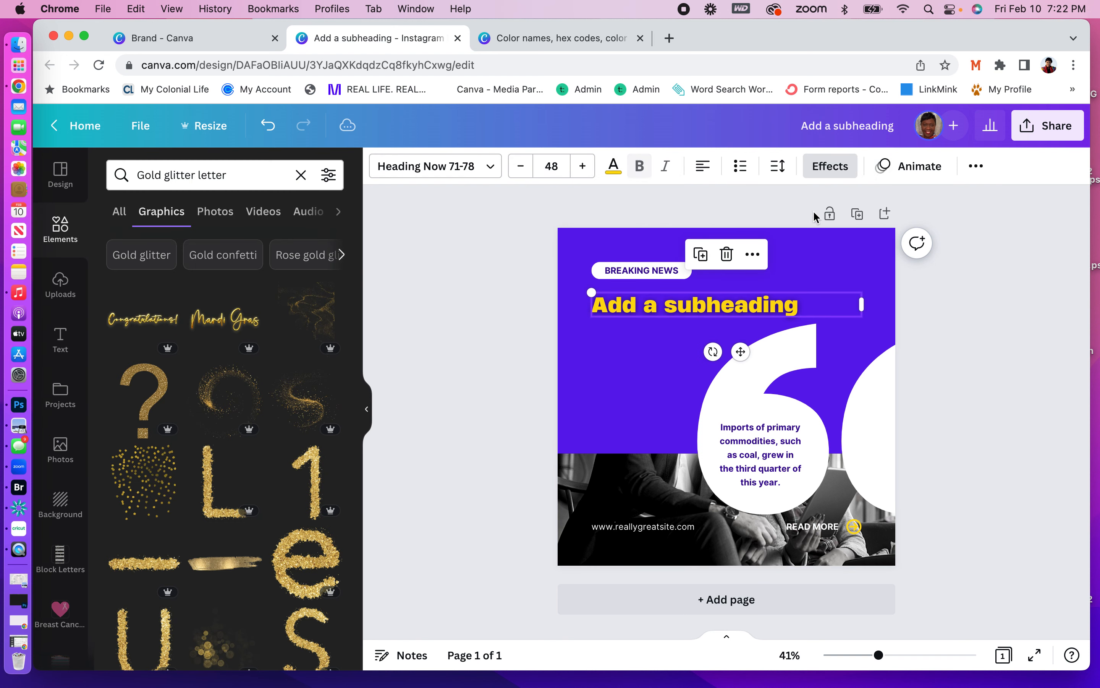
# Switch the subheading's effect to a white Shadow with offset 94, blur 89 and transparency 100.
pyautogui.click(831, 166)
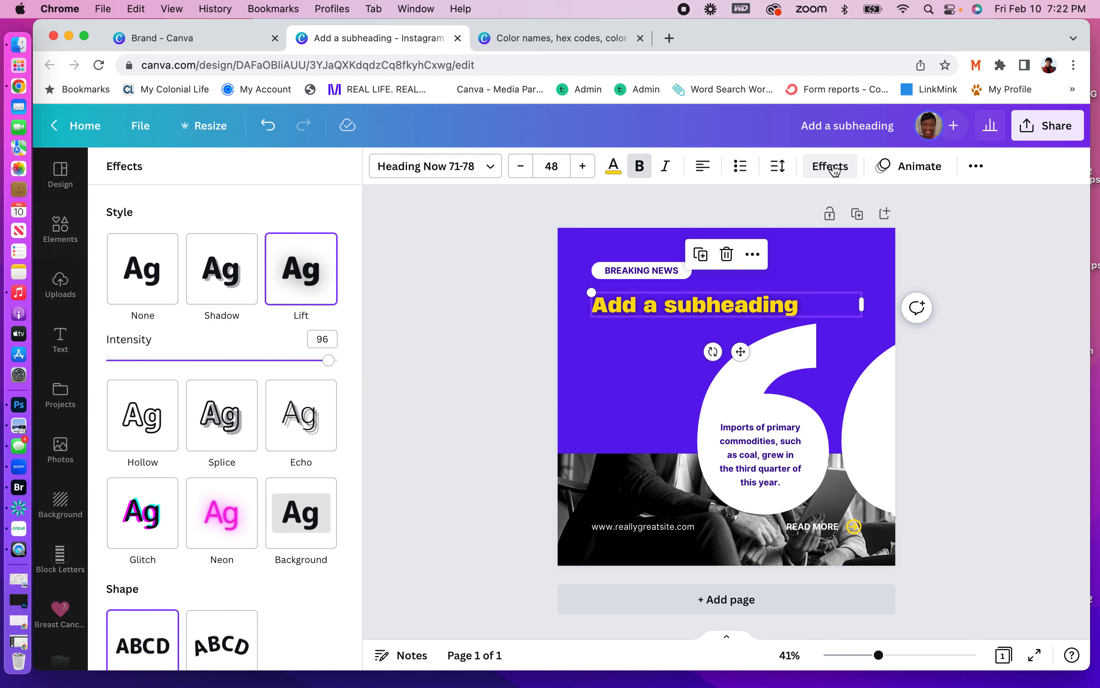
pyautogui.click(212, 297)
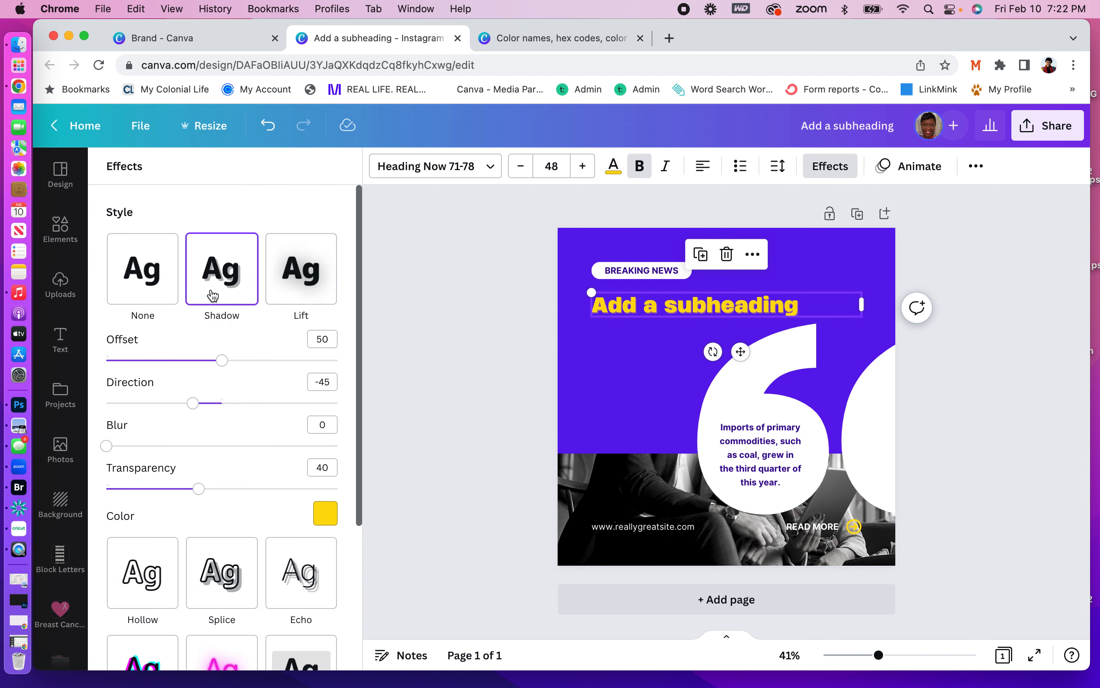
pyautogui.click(320, 510)
pyautogui.click(270, 297)
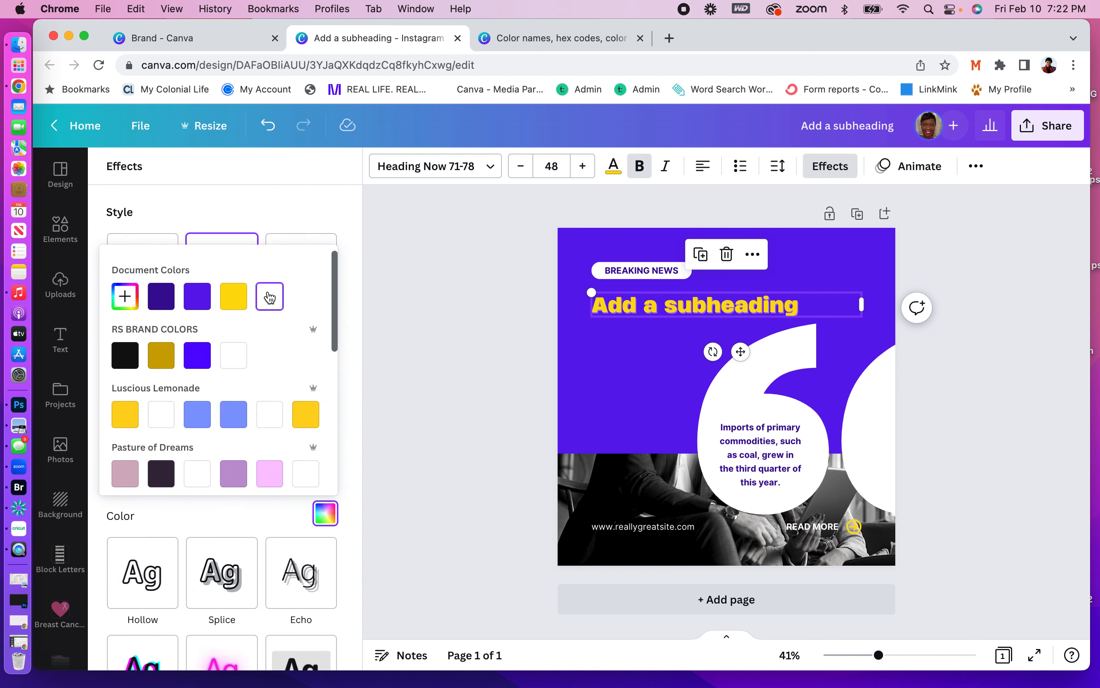
pyautogui.click(344, 262)
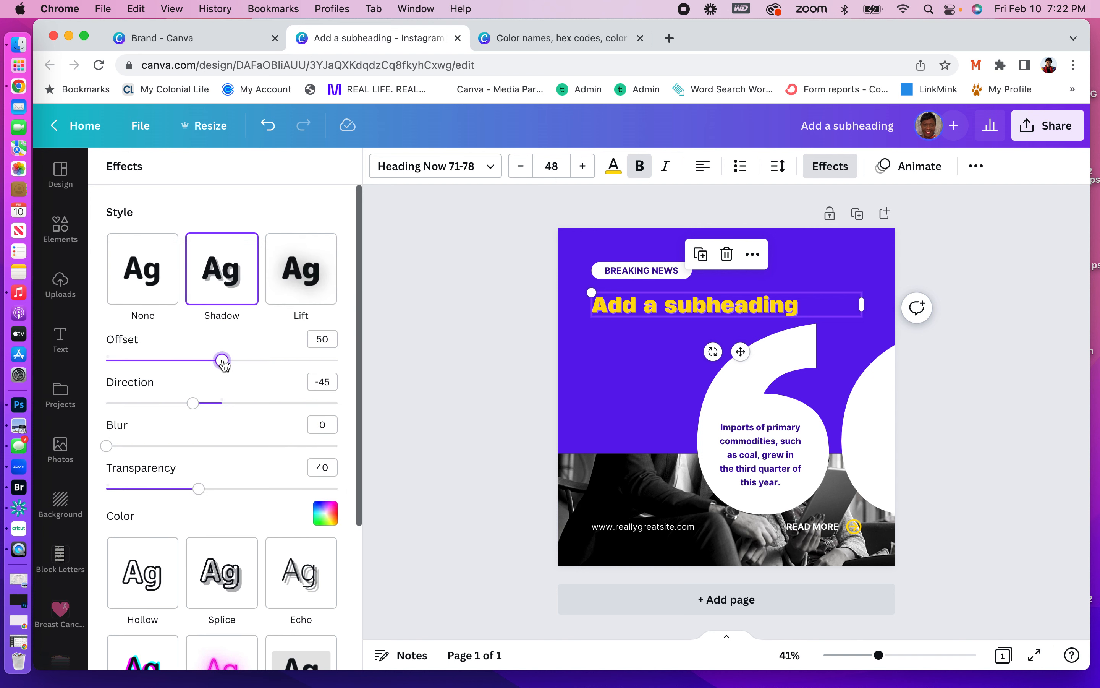
pyautogui.moveTo(223, 362); pyautogui.dragTo(325, 363)
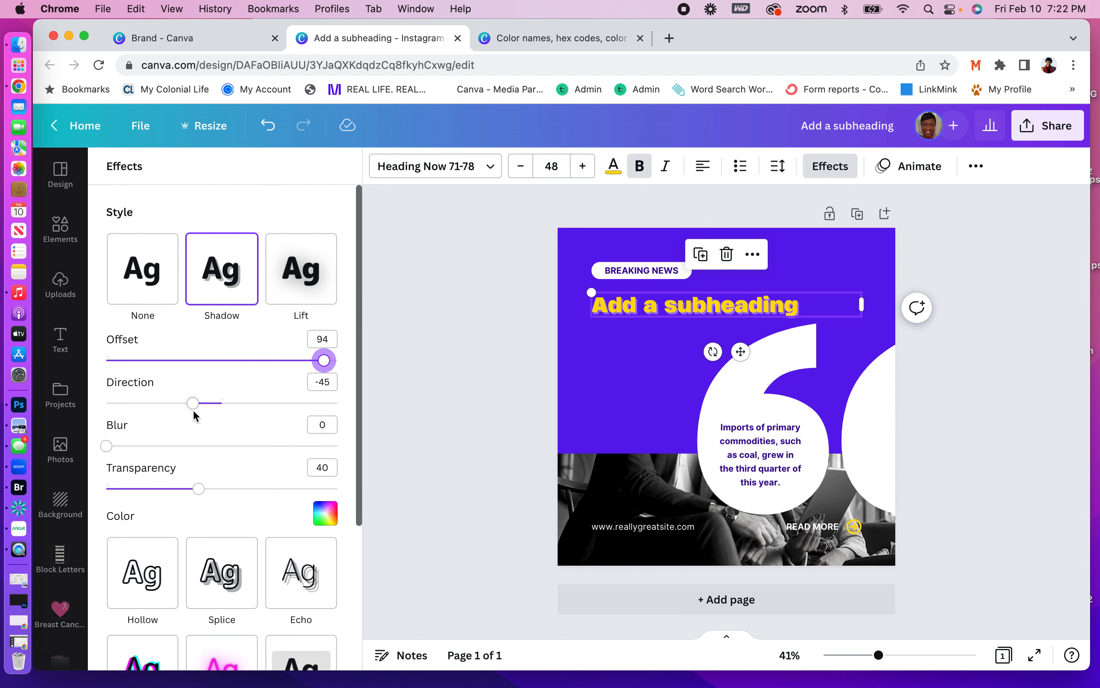
pyautogui.moveTo(106, 446); pyautogui.dragTo(342, 489)
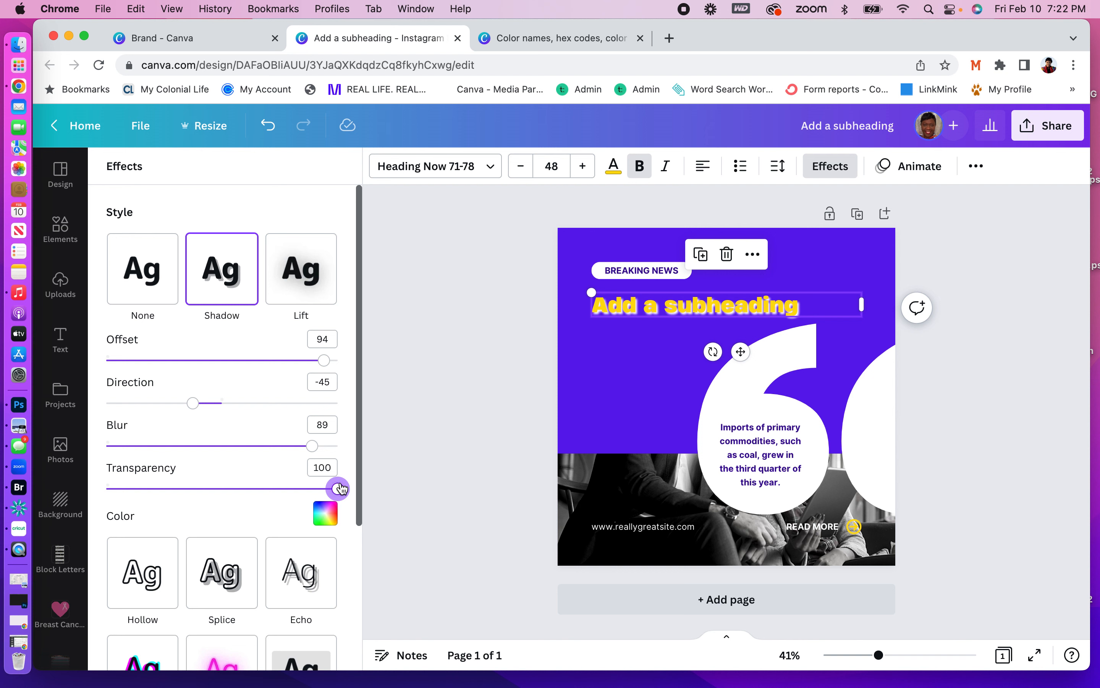
# Try the Neon effect at intensity 44 on the subheading, followed by the Hollow and Splice effects.
pyautogui.scroll(-3, 340, 489)
pyautogui.click(222, 528)
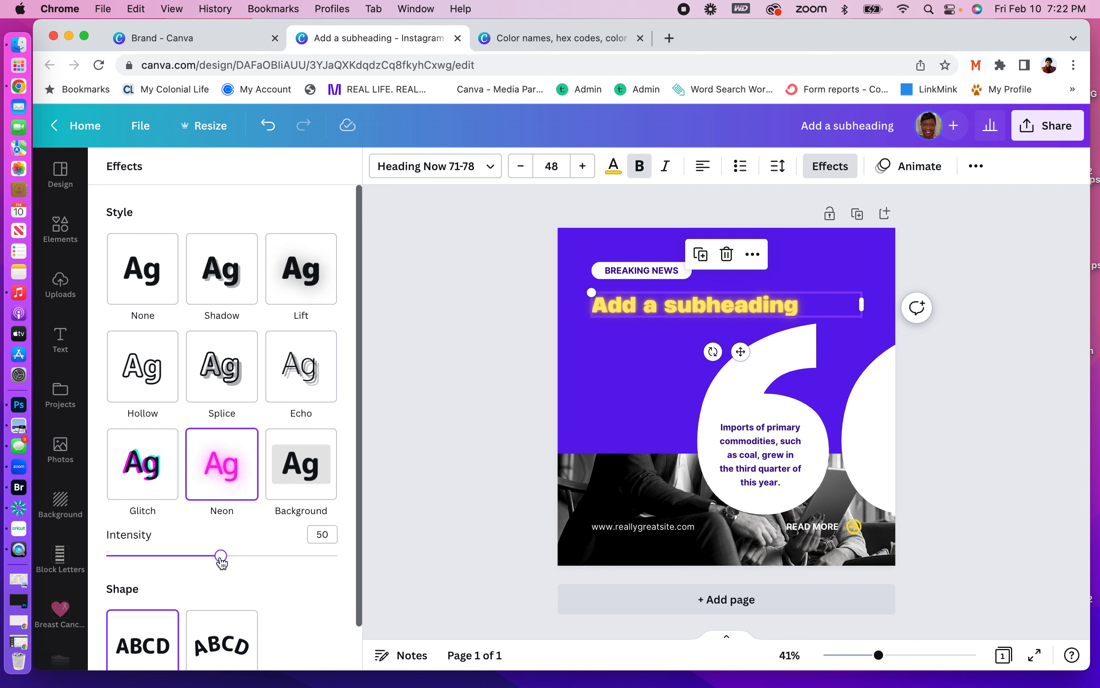
pyautogui.moveTo(221, 556)
pyautogui.mouseDown()
pyautogui.moveTo(337, 557)
pyautogui.moveTo(207, 557)
pyautogui.mouseUp()
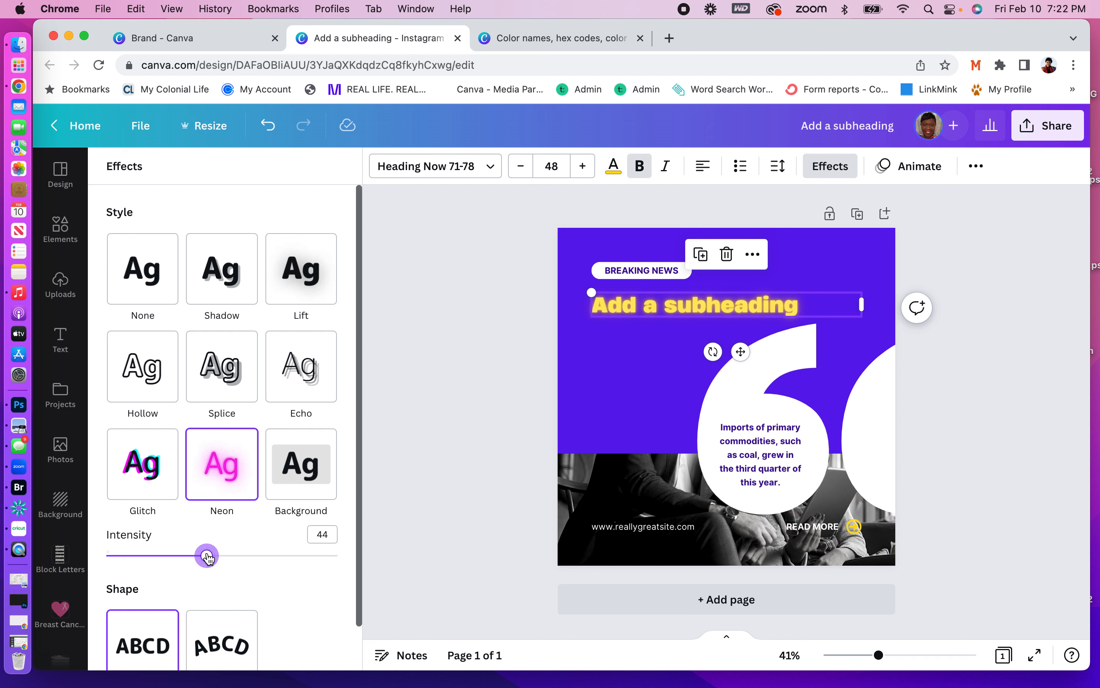
pyautogui.click(142, 374)
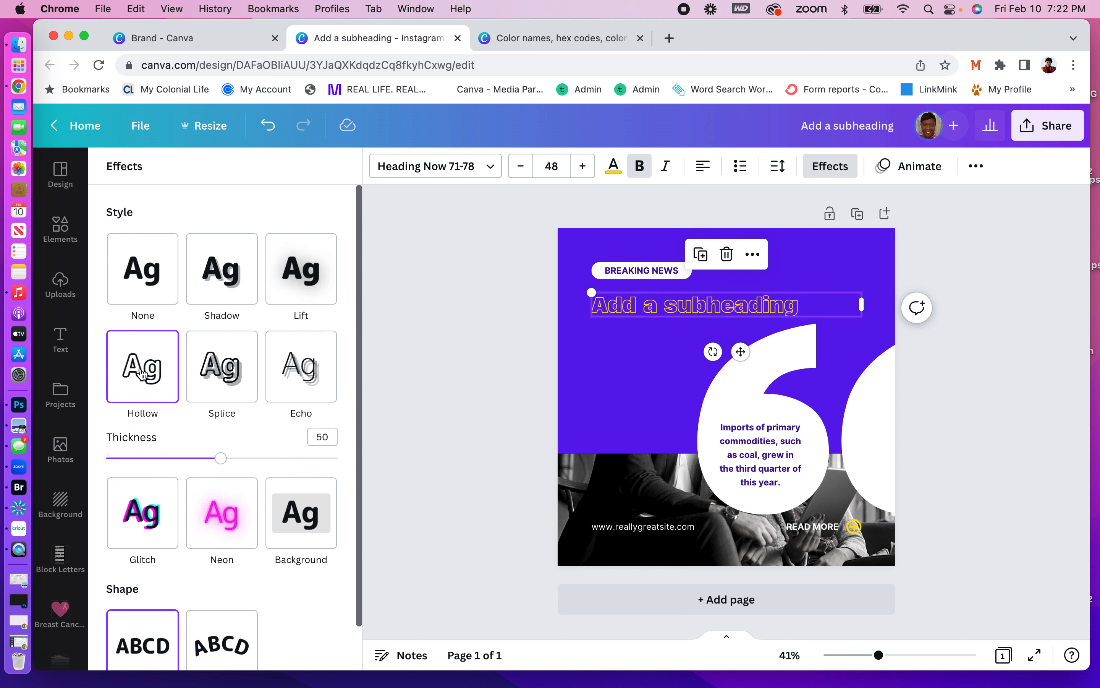
pyautogui.click(236, 378)
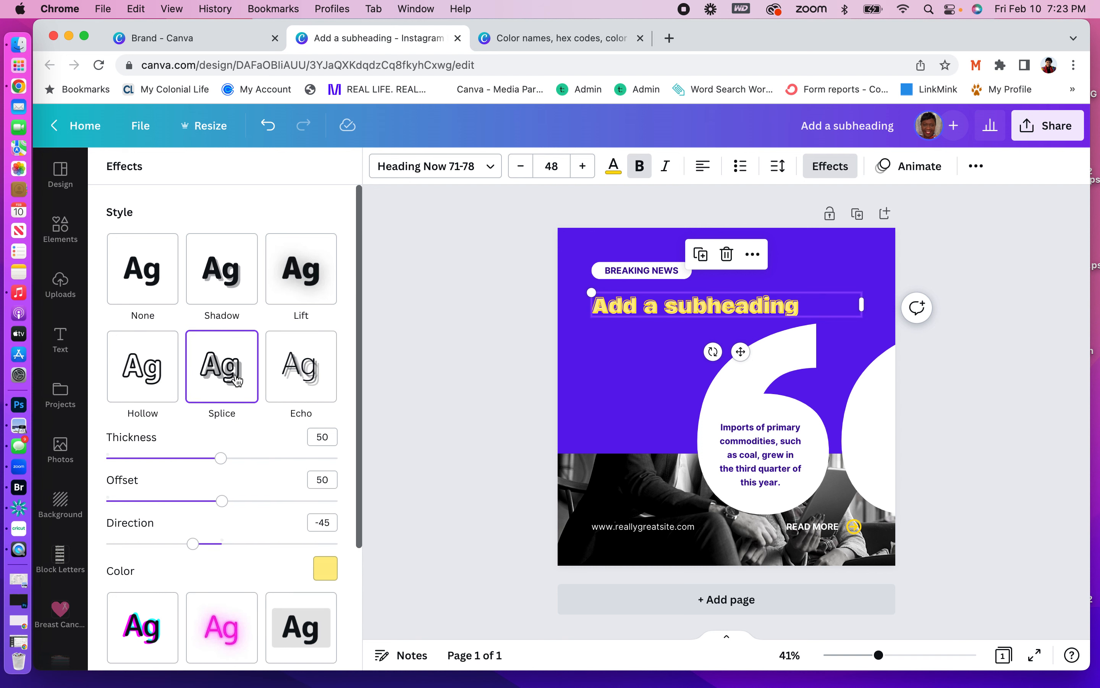
# Apply the Echo effect and the Curve shape to the subheading text.
pyautogui.click(315, 372)
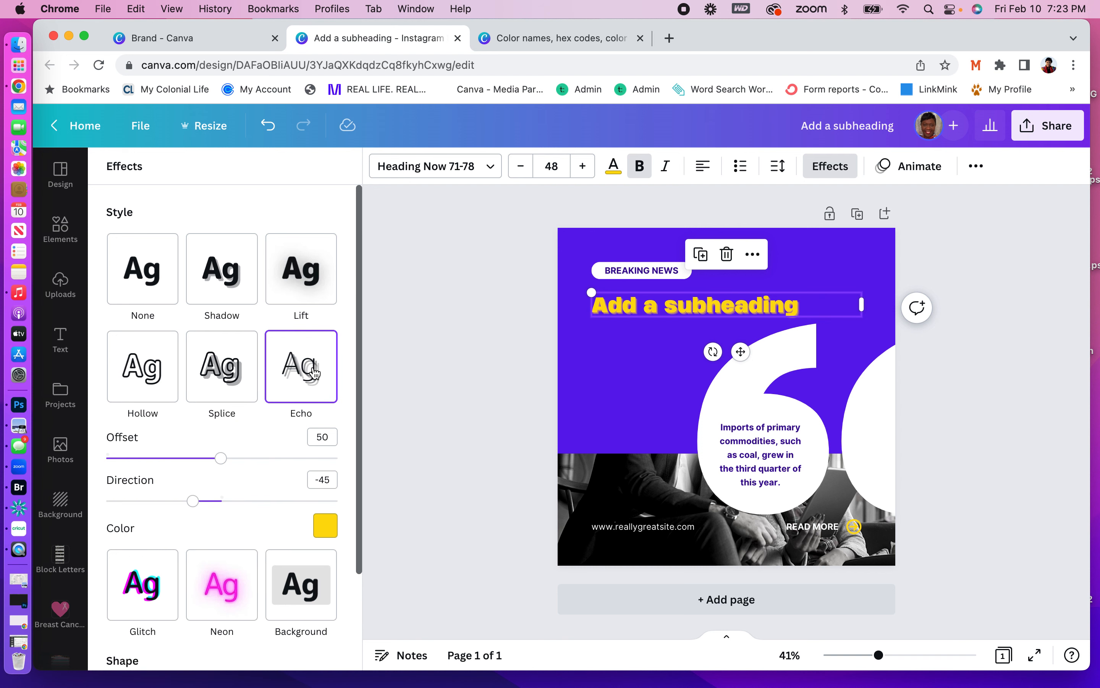
pyautogui.scroll(-3, 315, 373)
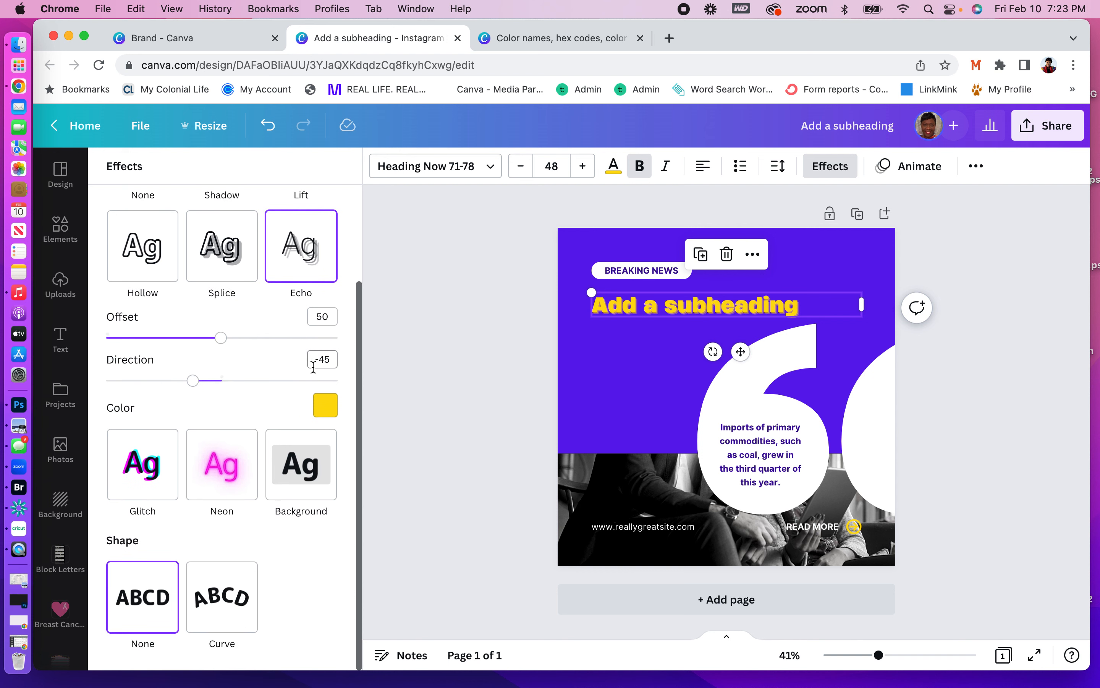
pyautogui.click(218, 601)
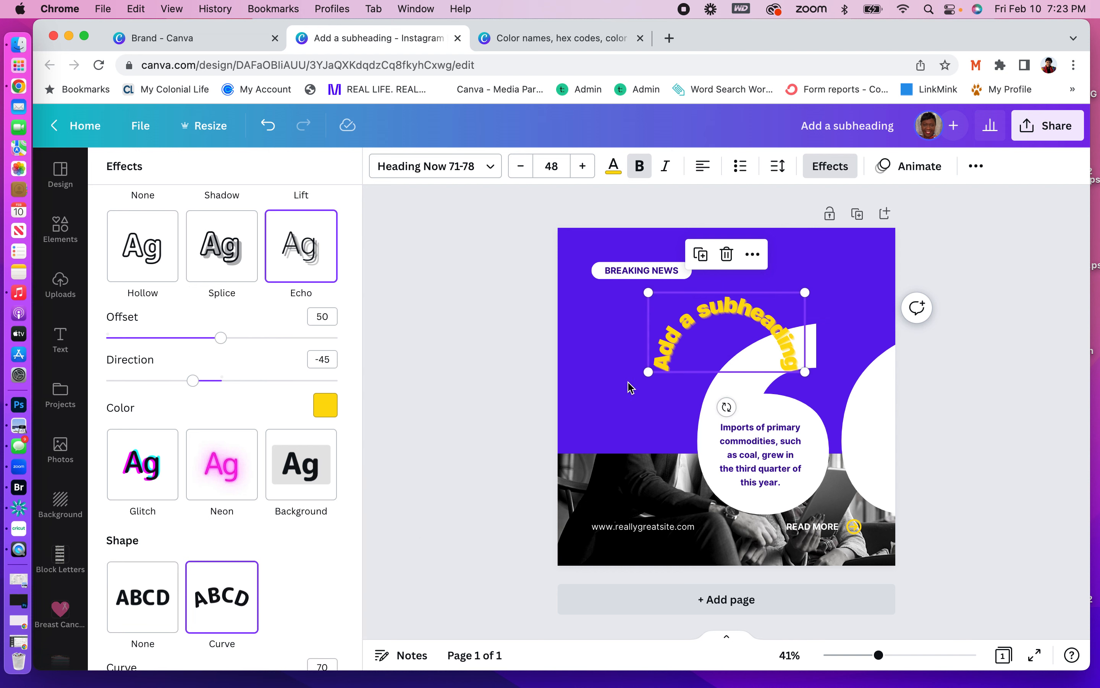
# Scale the curved subheading to a font size of about 41.4, keeping it below the "BREAKING NEWS" label.
pyautogui.moveTo(644, 374); pyautogui.dragTo(591, 401)
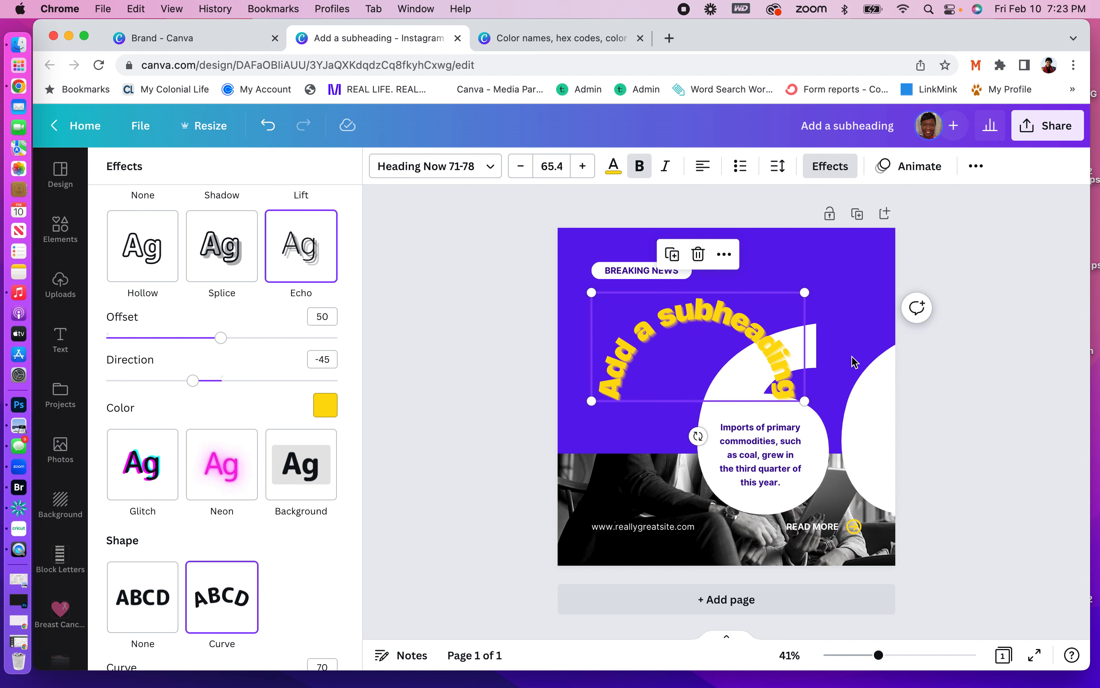
pyautogui.moveTo(772, 377); pyautogui.dragTo(730, 355)
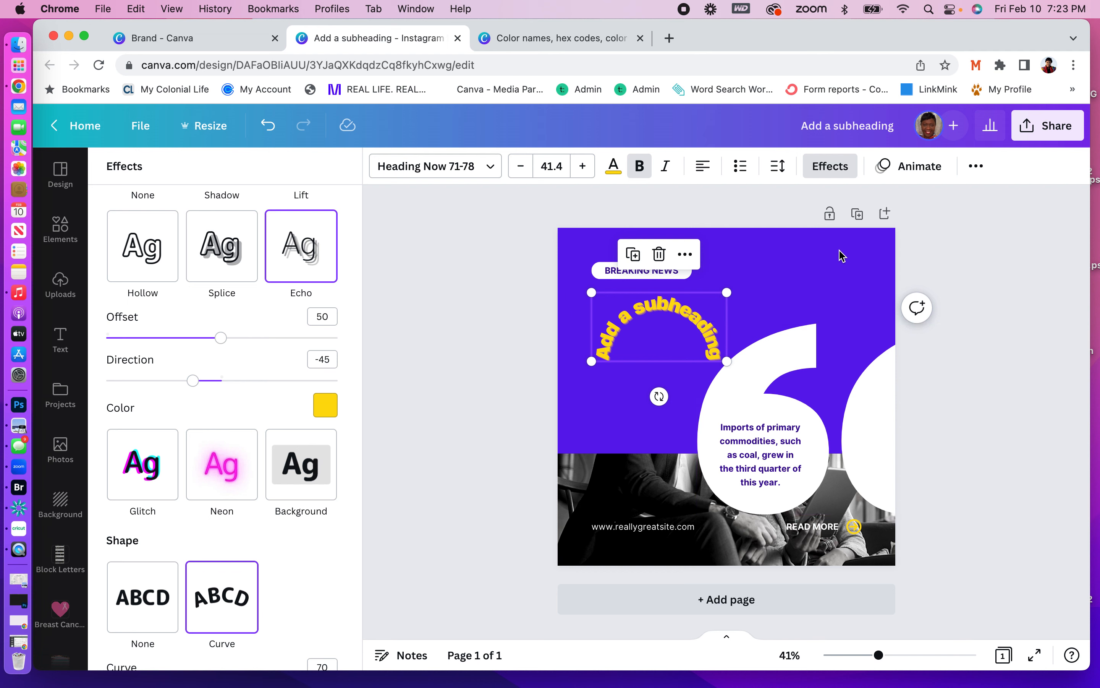
pyautogui.click(942, 239)
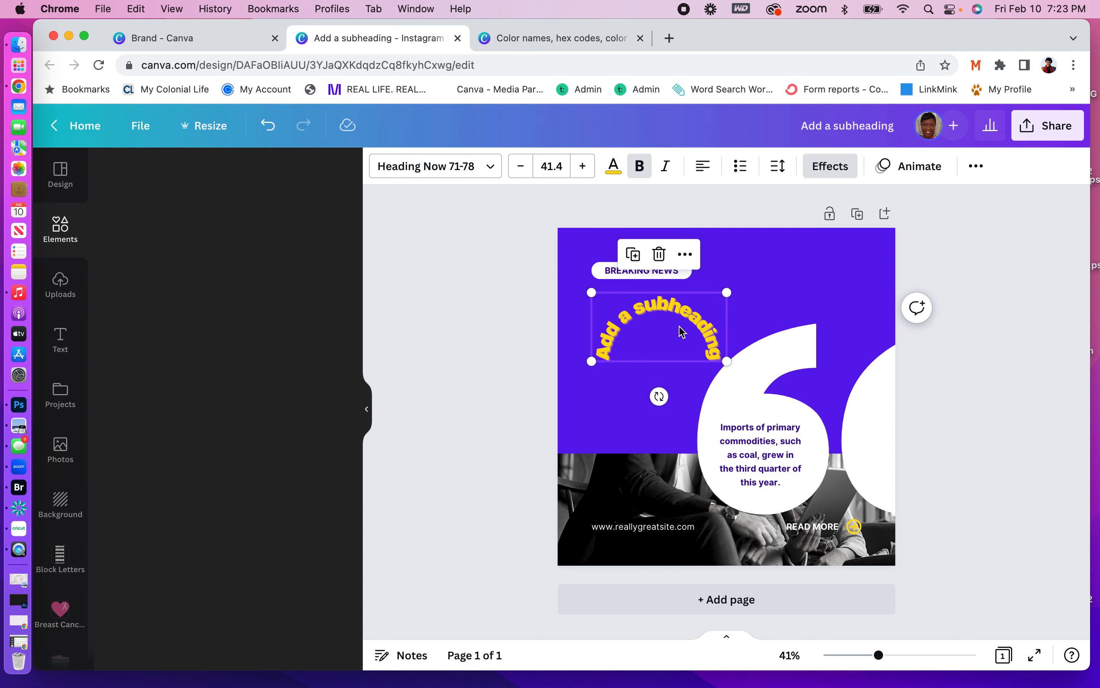
# Duplicate the page and insert a blank purple page directly after page 1.
pyautogui.click(858, 214)
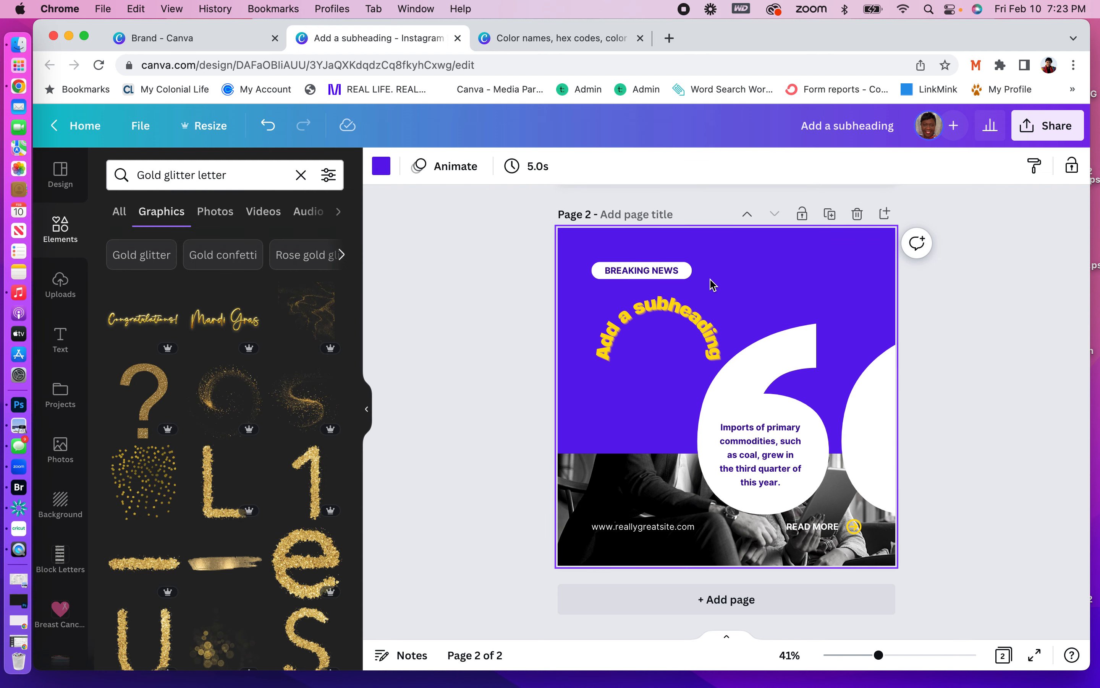
pyautogui.scroll(5, 713, 318)
pyautogui.click(885, 199)
pyautogui.scroll(3, 639, 270)
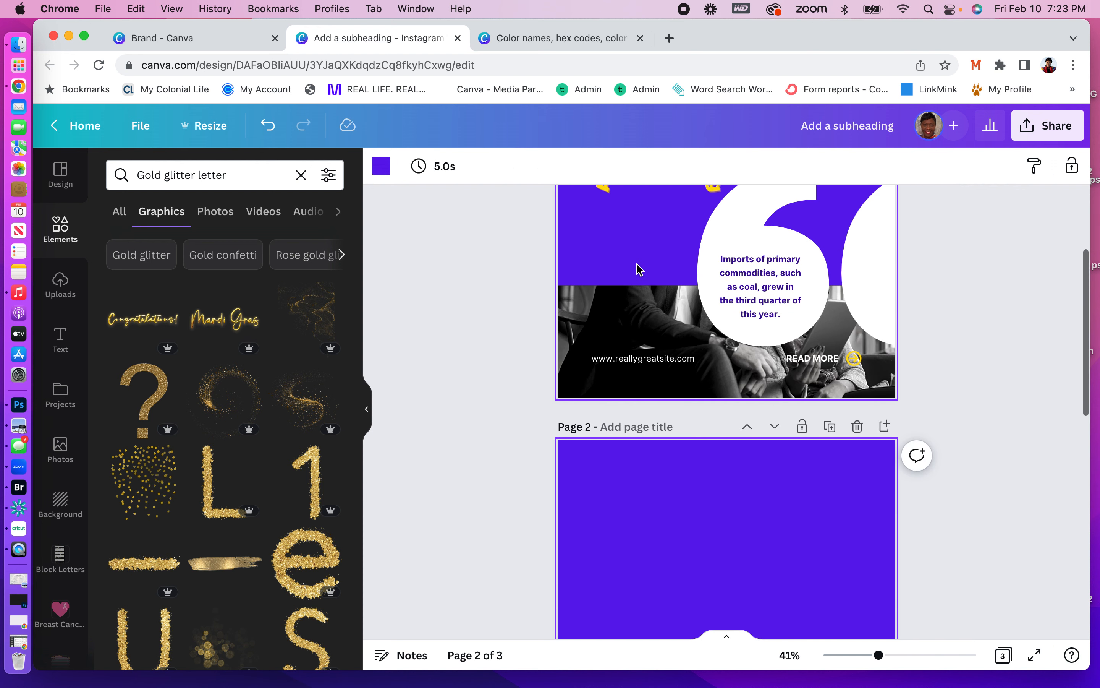
# Move the curved subheading from page 1 onto the blank page 2 and change its text to "royalstatements".
pyautogui.moveTo(604, 188); pyautogui.dragTo(613, 563)
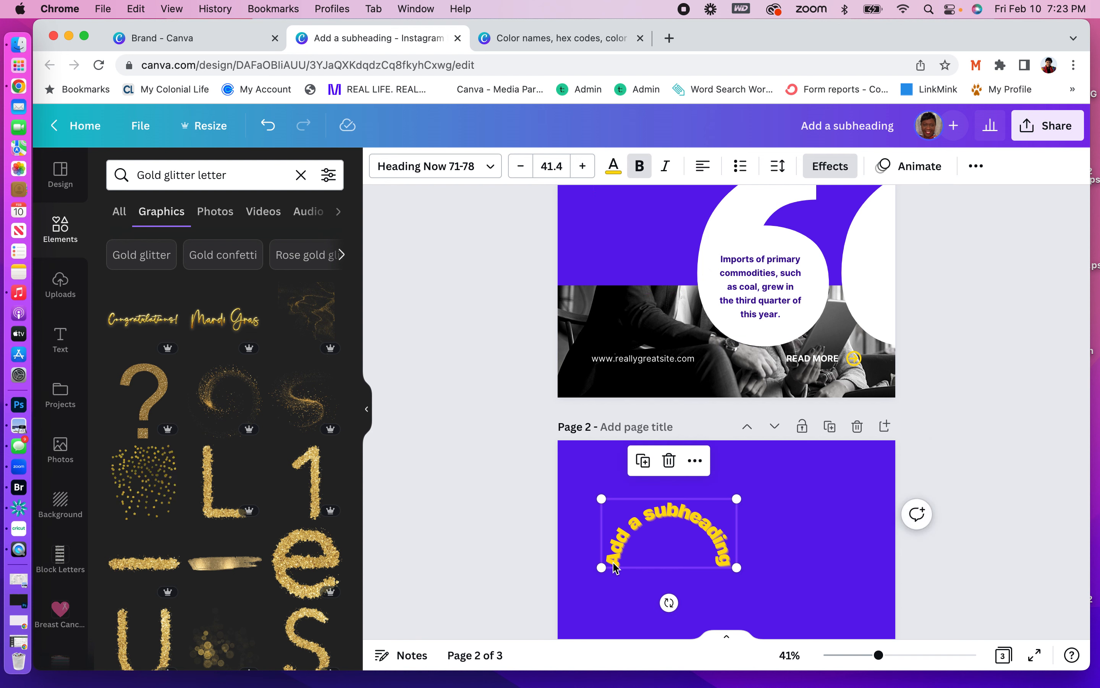
pyautogui.scroll(-2, 614, 565)
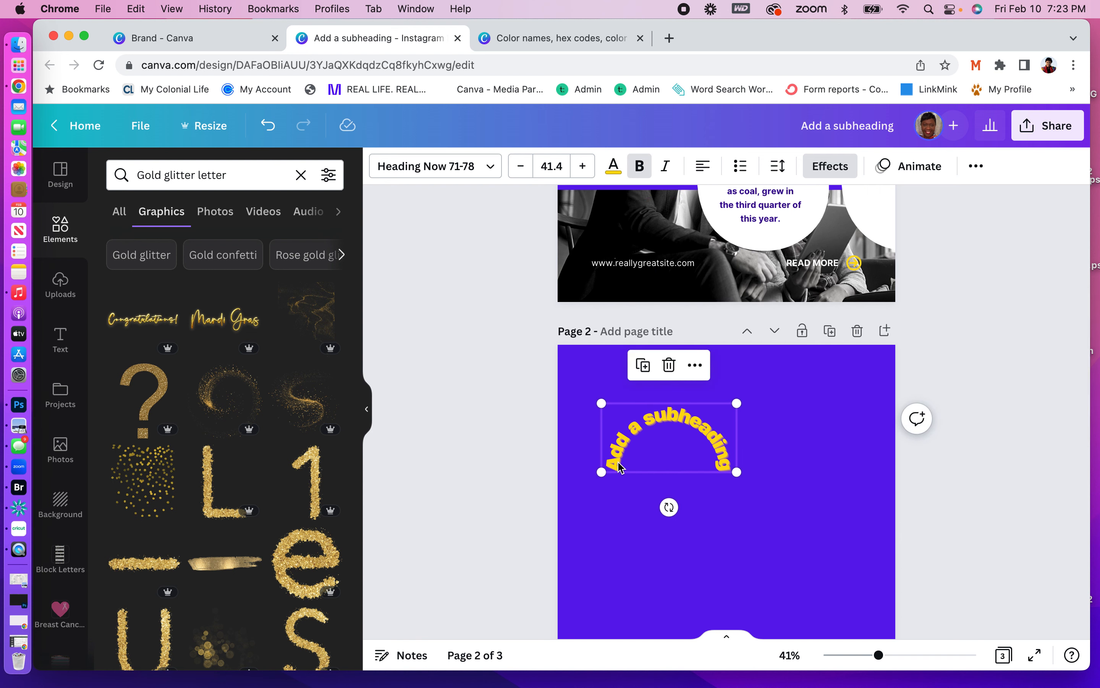
pyautogui.doubleClick(619, 466)
pyautogui.write('roya')
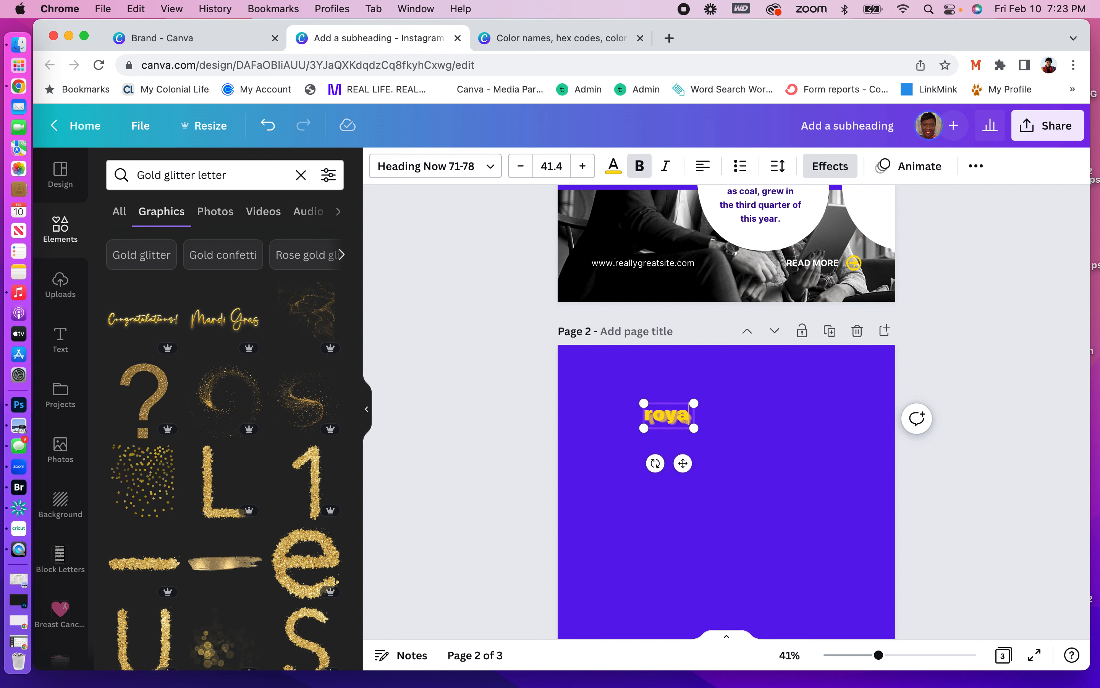
pyautogui.write('lstate')
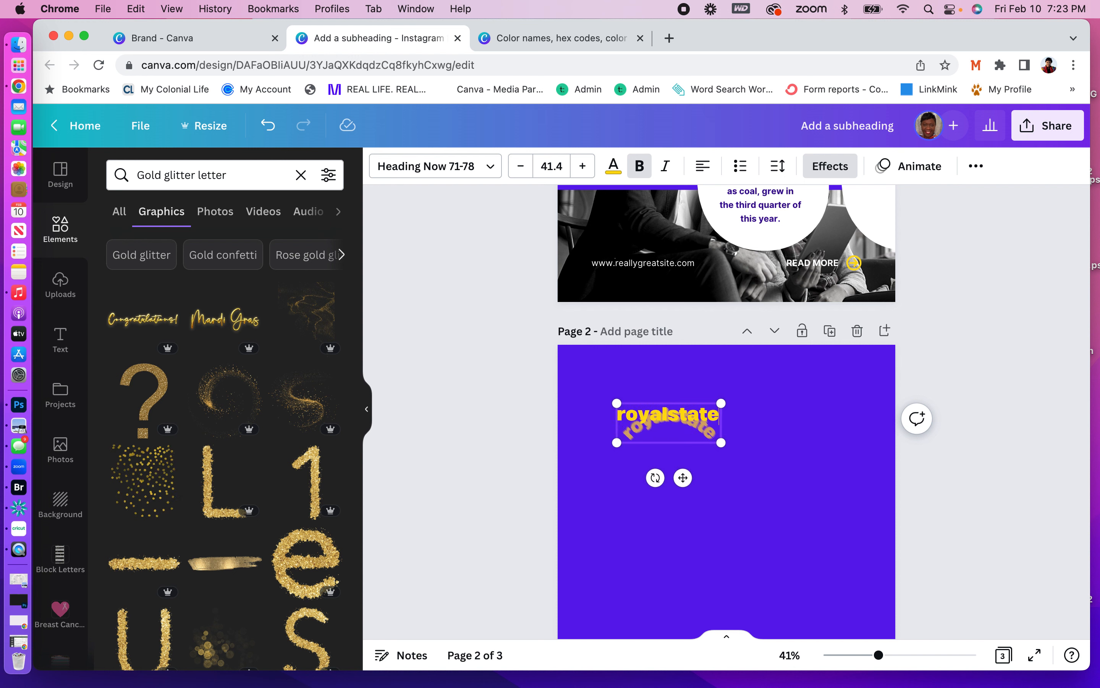
pyautogui.write('ments')
pyautogui.click(776, 541)
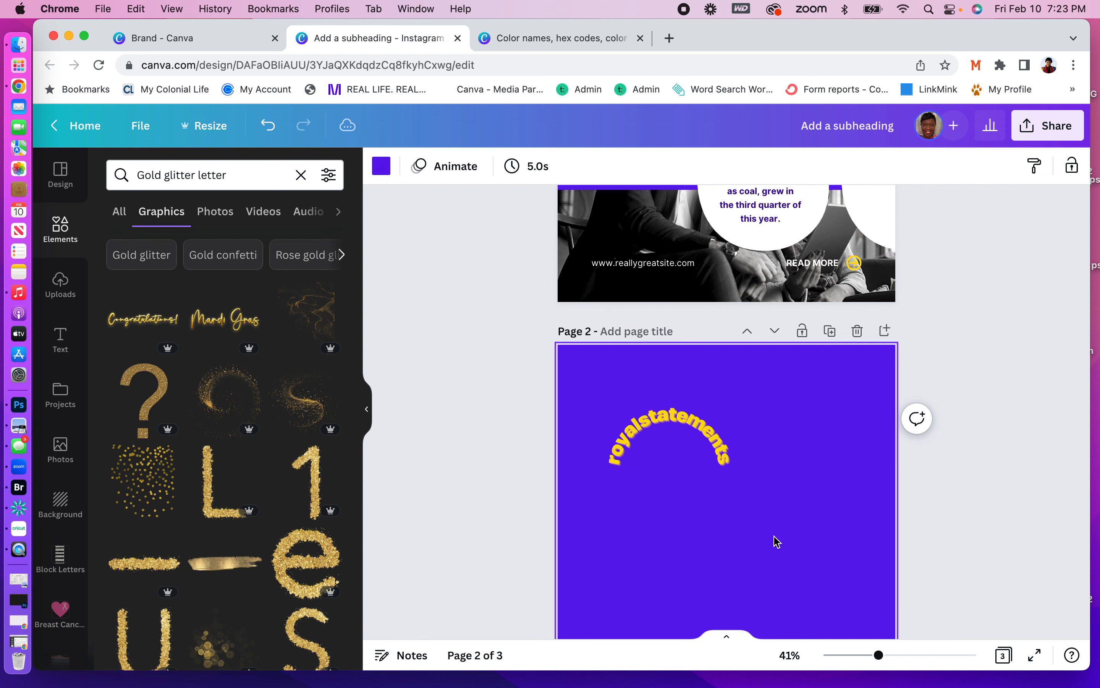
# Duplicate the curved "royalstatements" text on page 2 and place the copy beside the original.
pyautogui.click(678, 418)
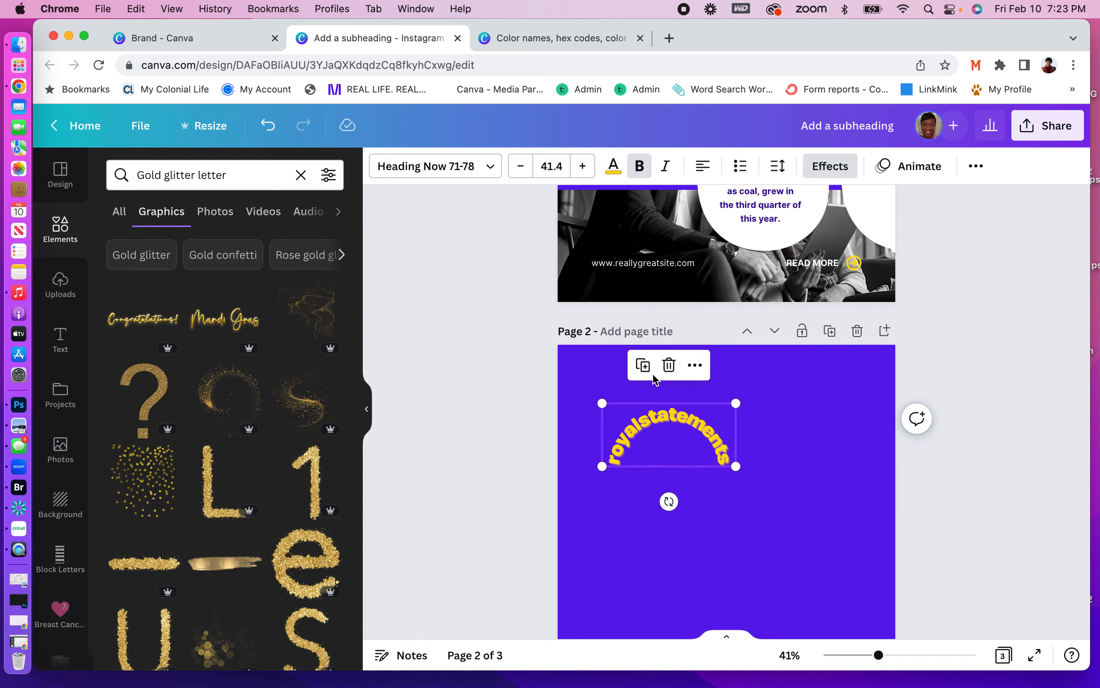
pyautogui.click(643, 365)
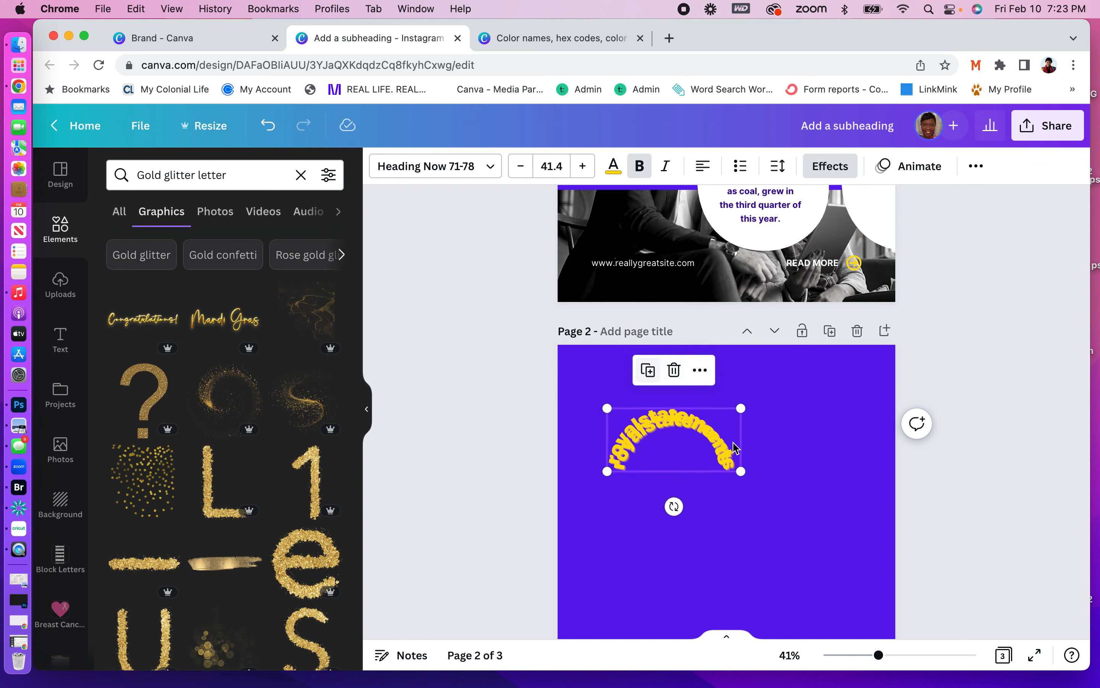
pyautogui.moveTo(734, 448); pyautogui.dragTo(829, 429)
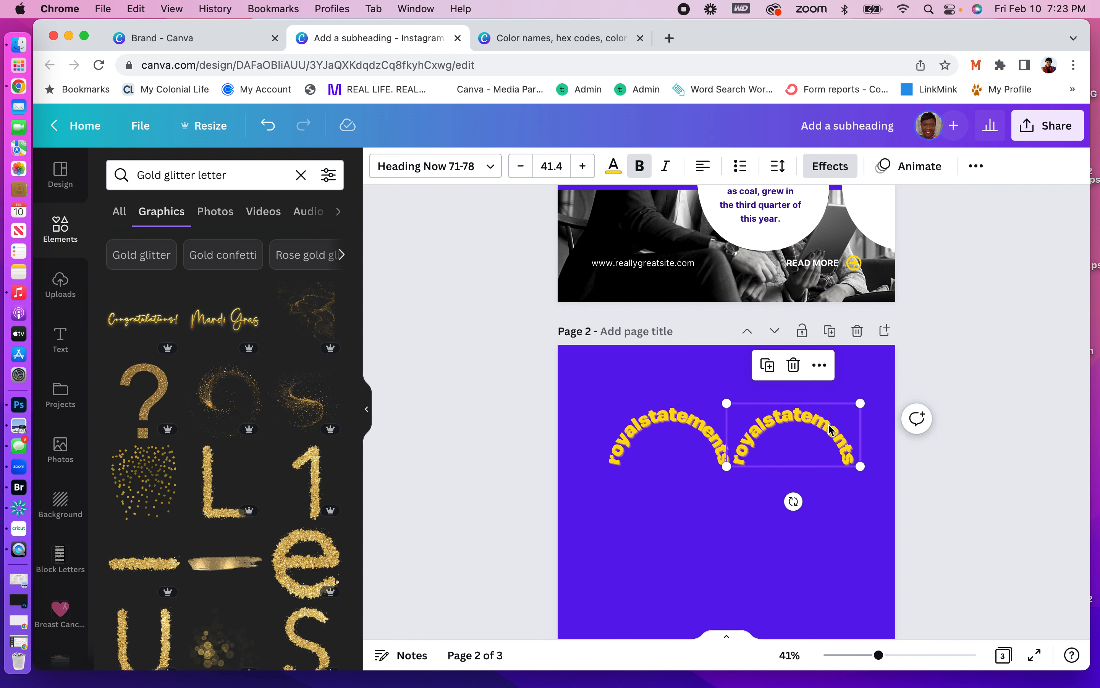
# Set the copied text's curve to -63 and move it down so it continues the first arc as a wave.
pyautogui.click(831, 165)
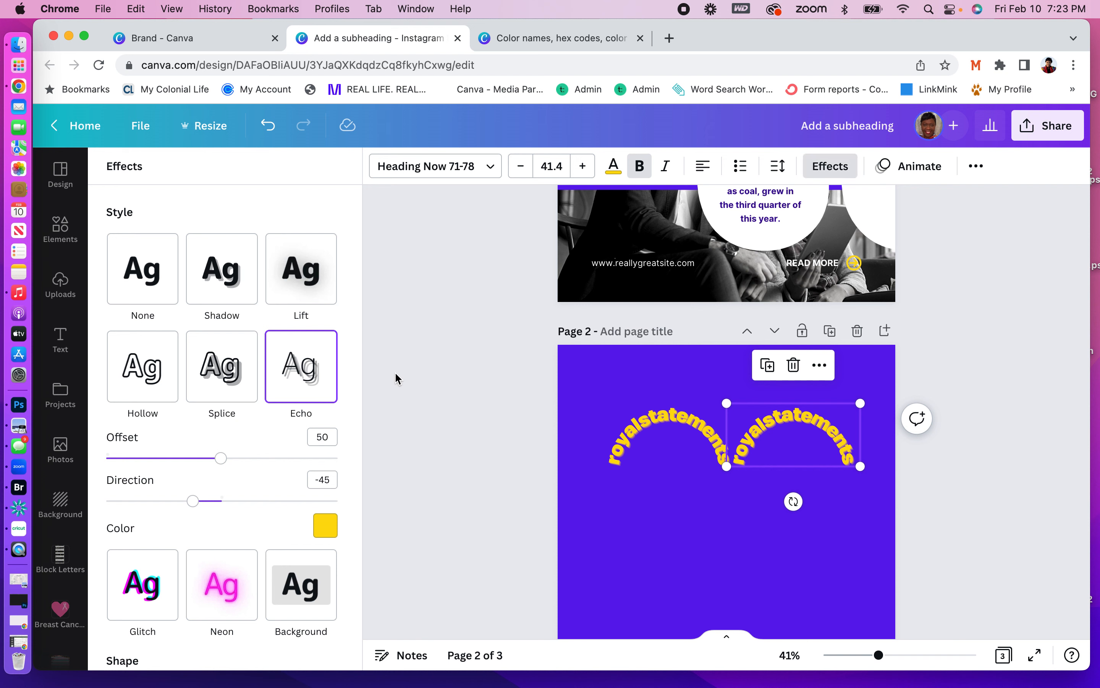
pyautogui.scroll(-4, 275, 511)
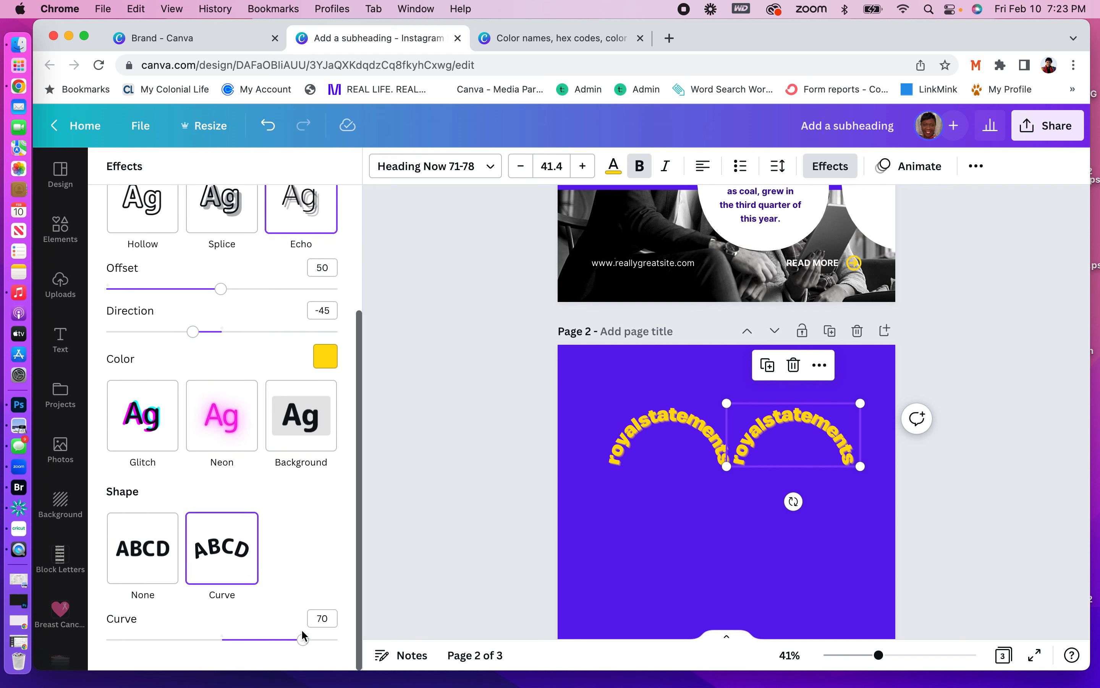
pyautogui.moveTo(305, 642); pyautogui.dragTo(151, 630)
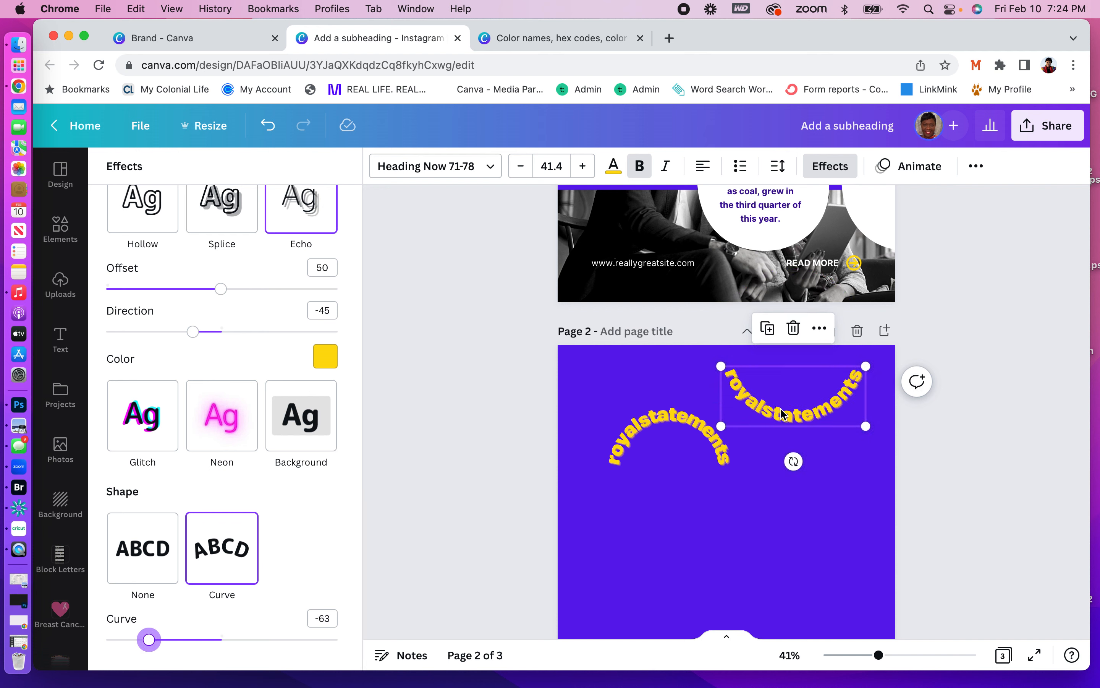
pyautogui.moveTo(781, 414); pyautogui.dragTo(775, 509)
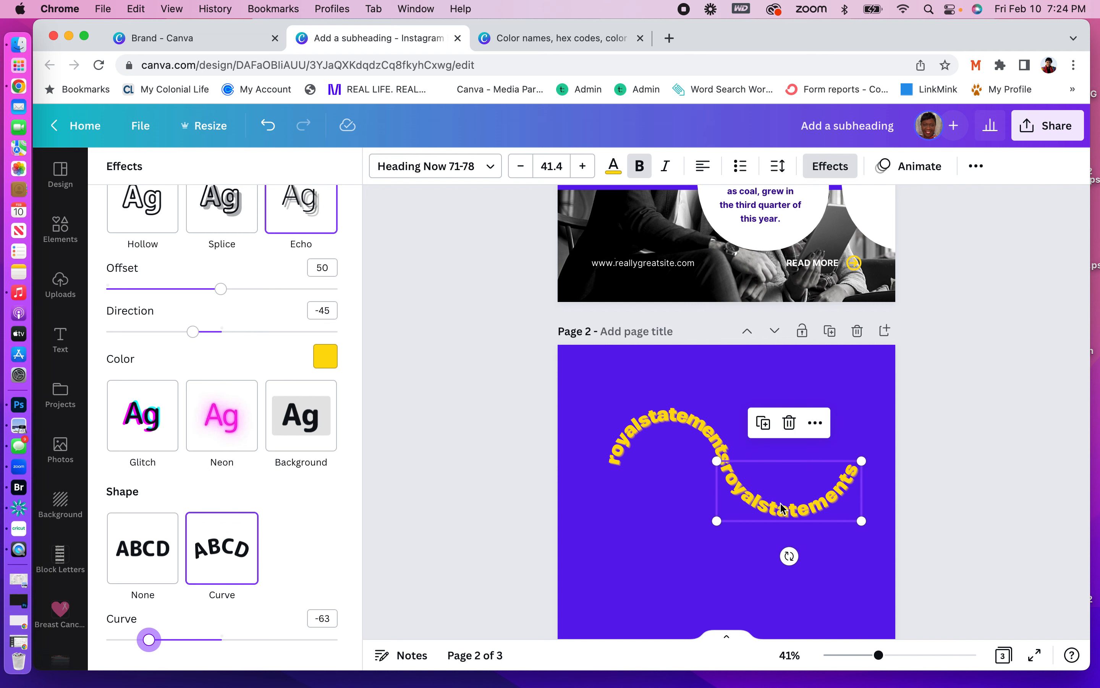
pyautogui.click(928, 364)
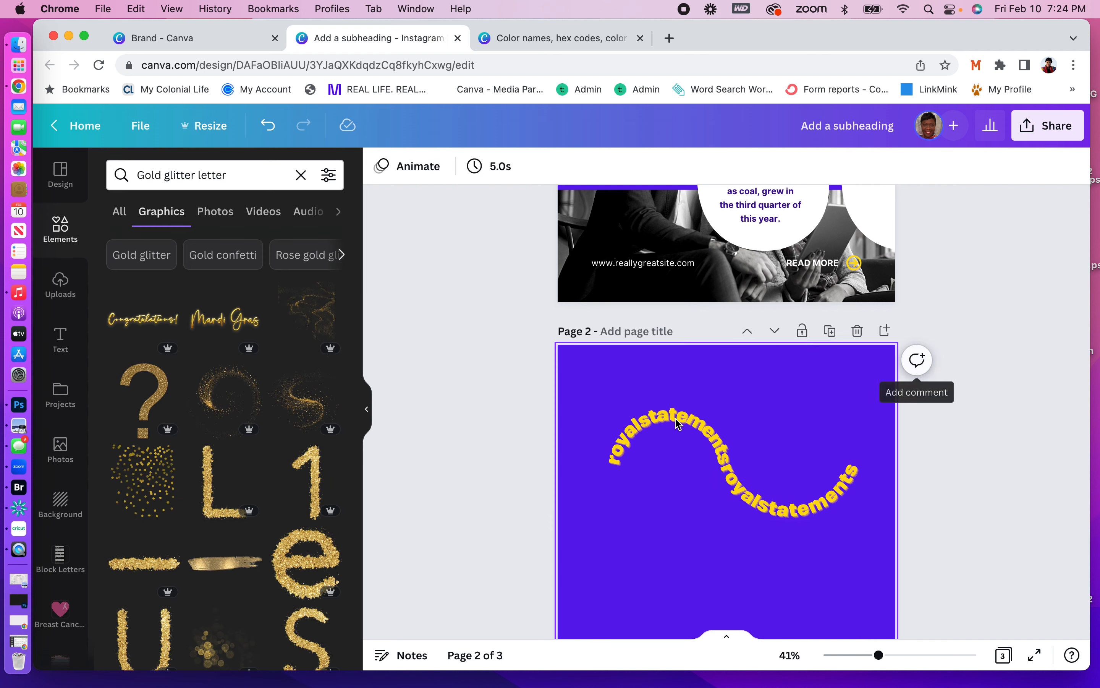
# Slightly reduce the curve of the original "royalstatements" arc and shift it to meet the start of the inverted copy.
pyautogui.click(642, 427)
pyautogui.click(788, 503)
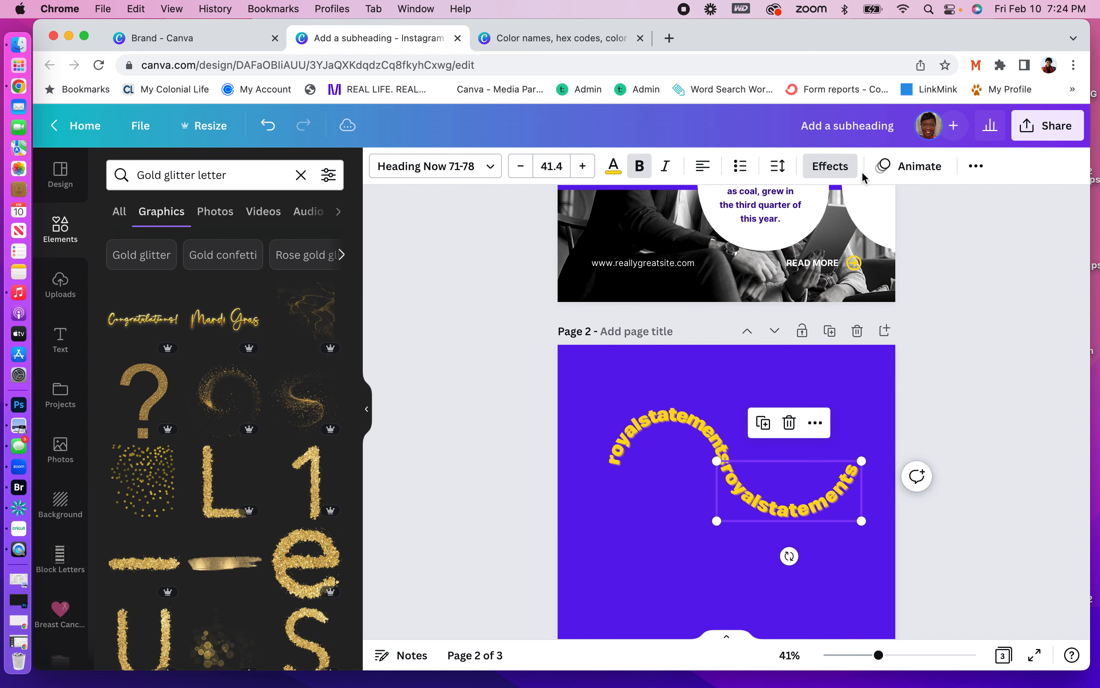
pyautogui.click(829, 166)
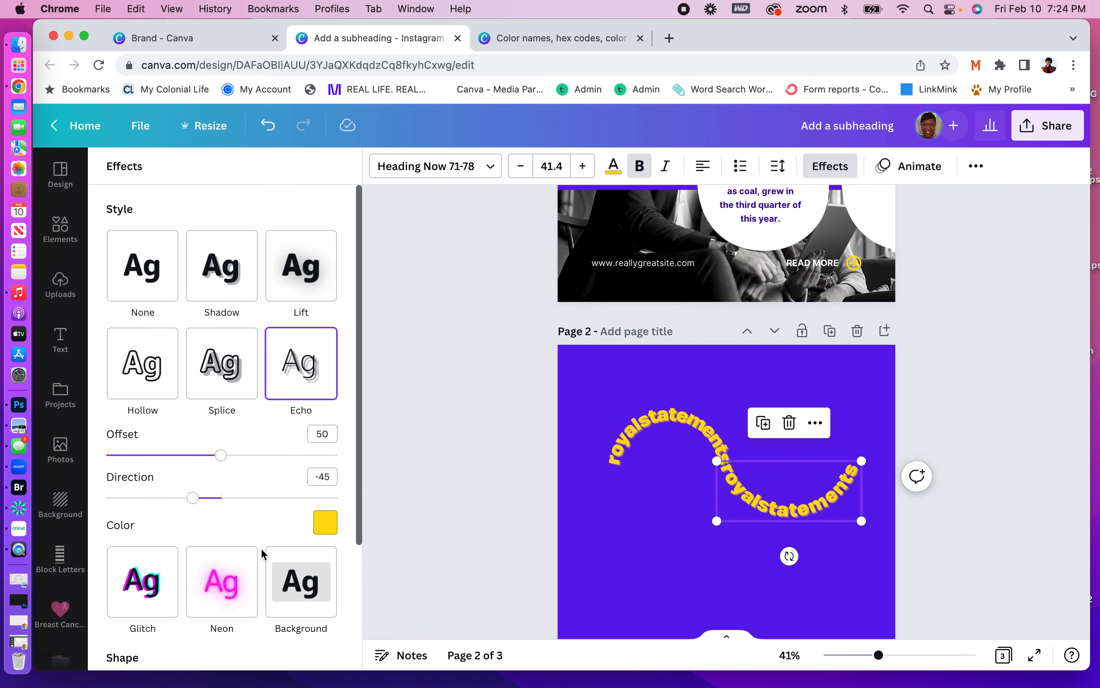
pyautogui.scroll(-4, 261, 551)
pyautogui.click(621, 446)
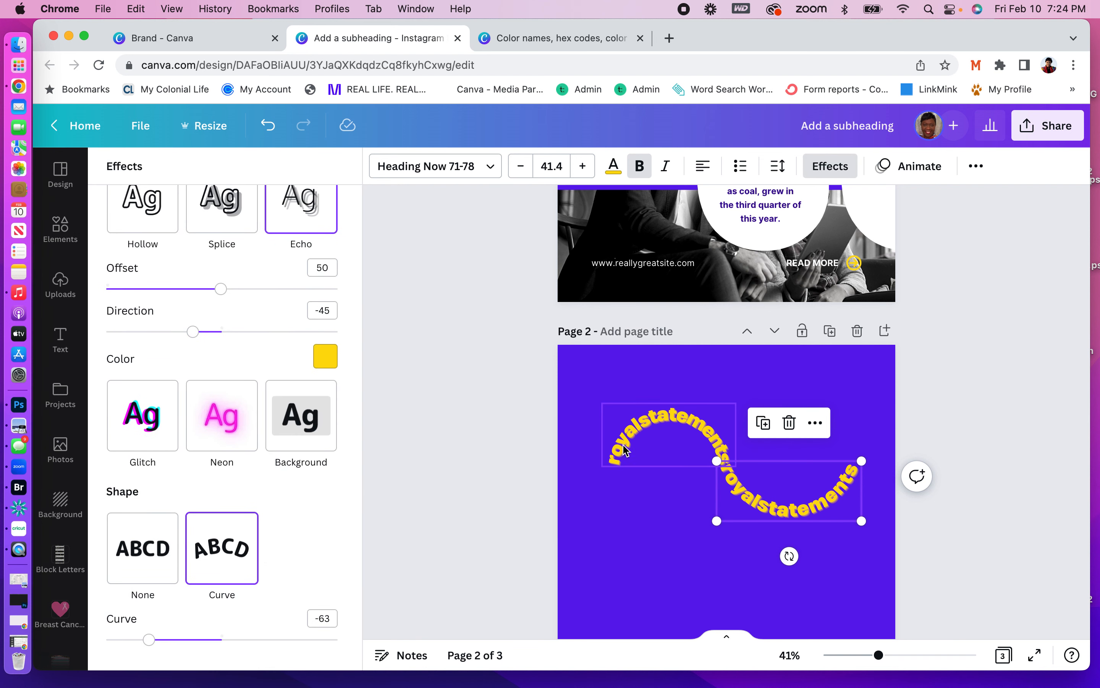
pyautogui.moveTo(303, 646)
pyautogui.mouseDown()
pyautogui.moveTo(285, 647)
pyautogui.moveTo(296, 643)
pyautogui.mouseUp()
pyautogui.click(476, 411)
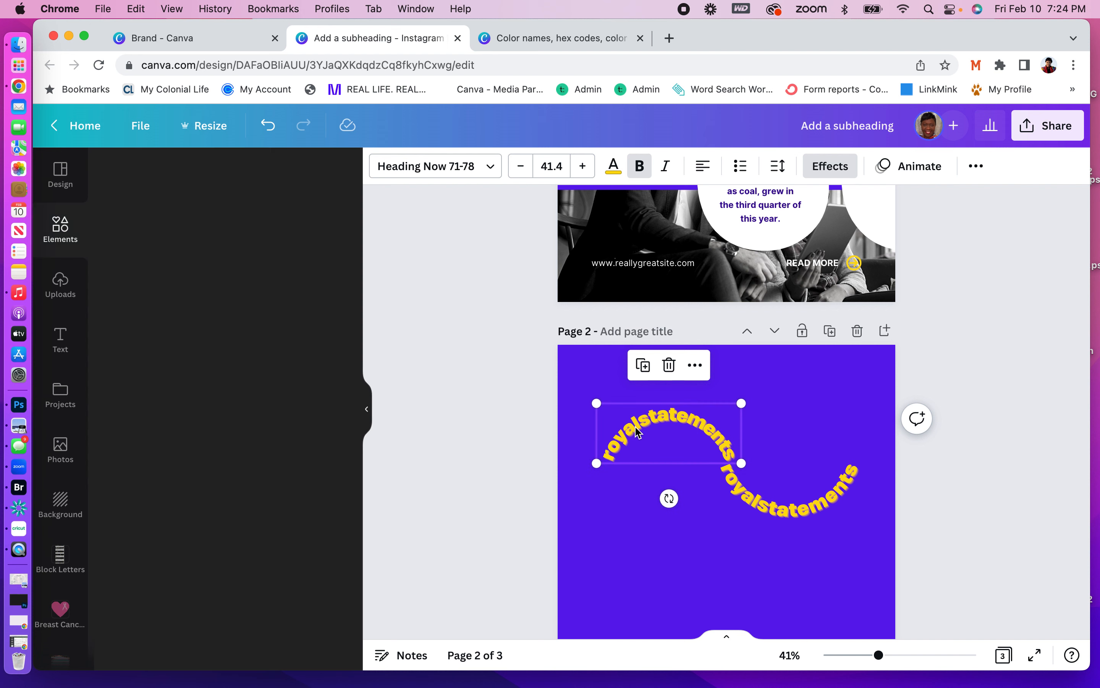
pyautogui.moveTo(636, 430); pyautogui.dragTo(634, 436)
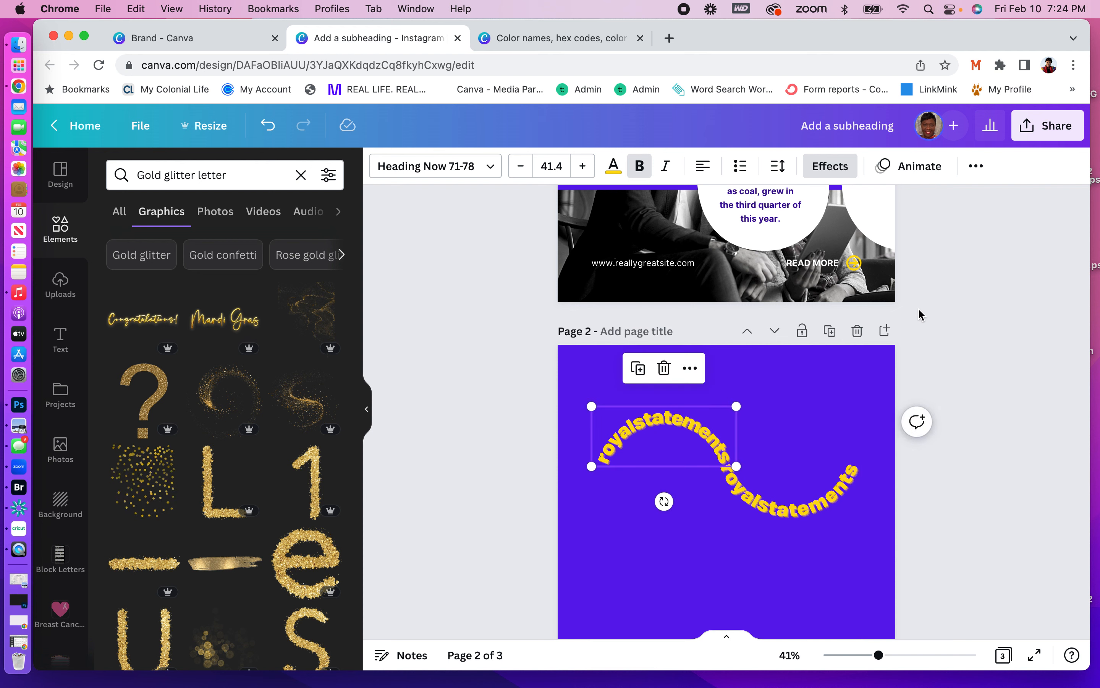
pyautogui.click(920, 314)
# Group the two "royalstatements" arcs and place a duplicate of the wave just below the original.
pyautogui.click(676, 416)
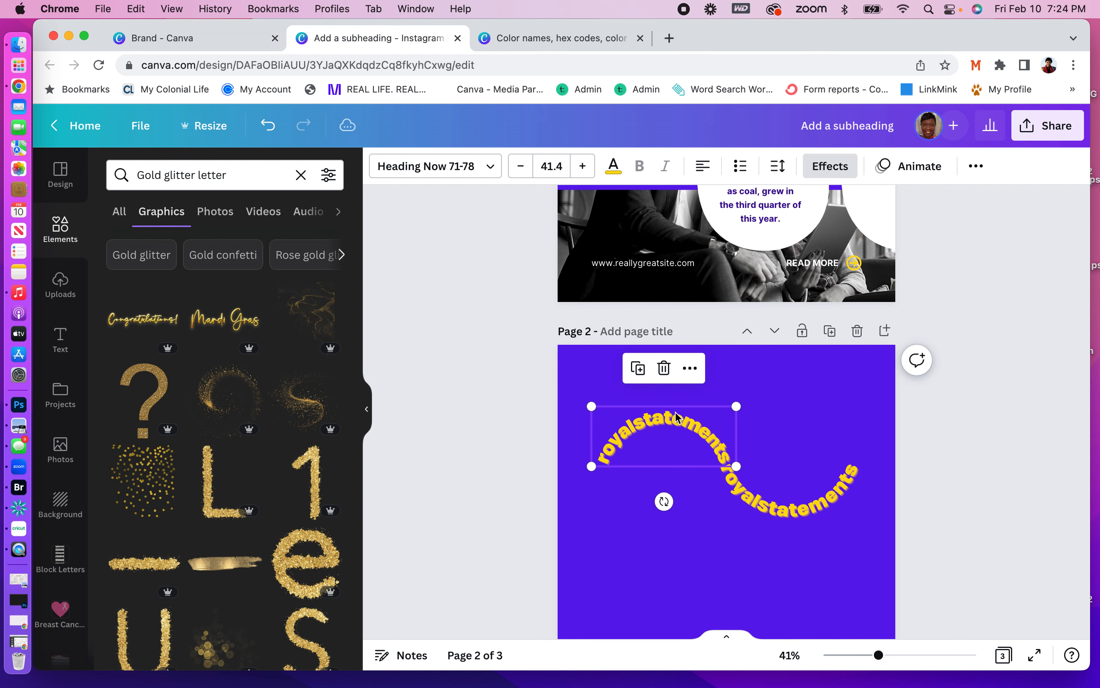
pyautogui.keyDown('shift'); pyautogui.click(834, 483); pyautogui.keyUp('shift')
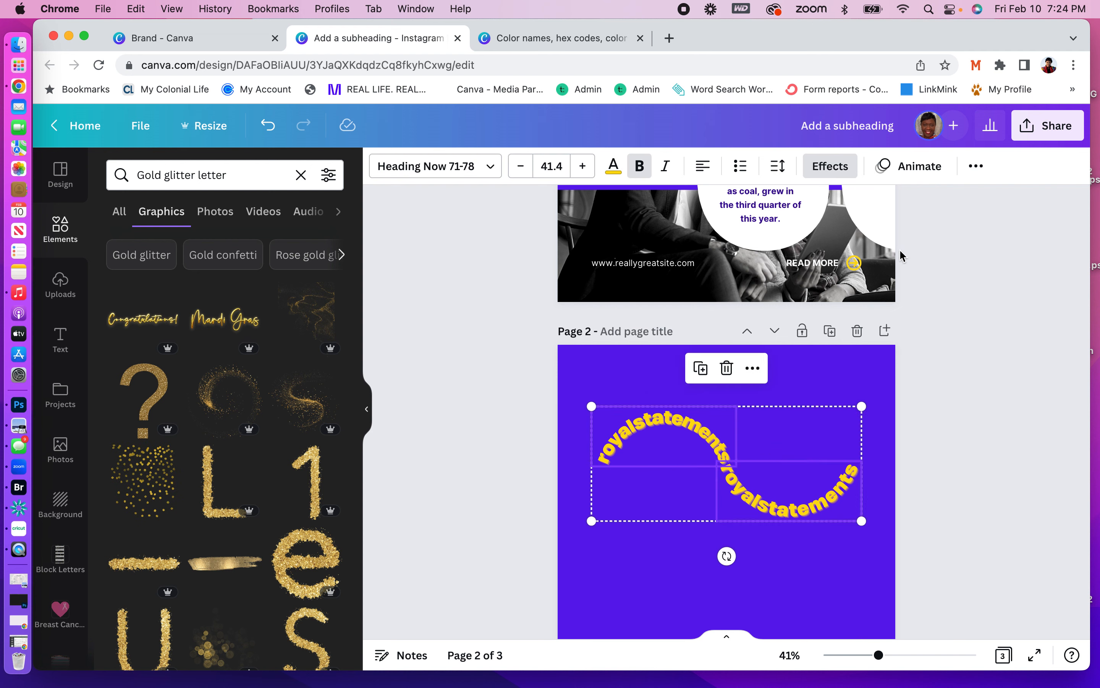
pyautogui.click(976, 166)
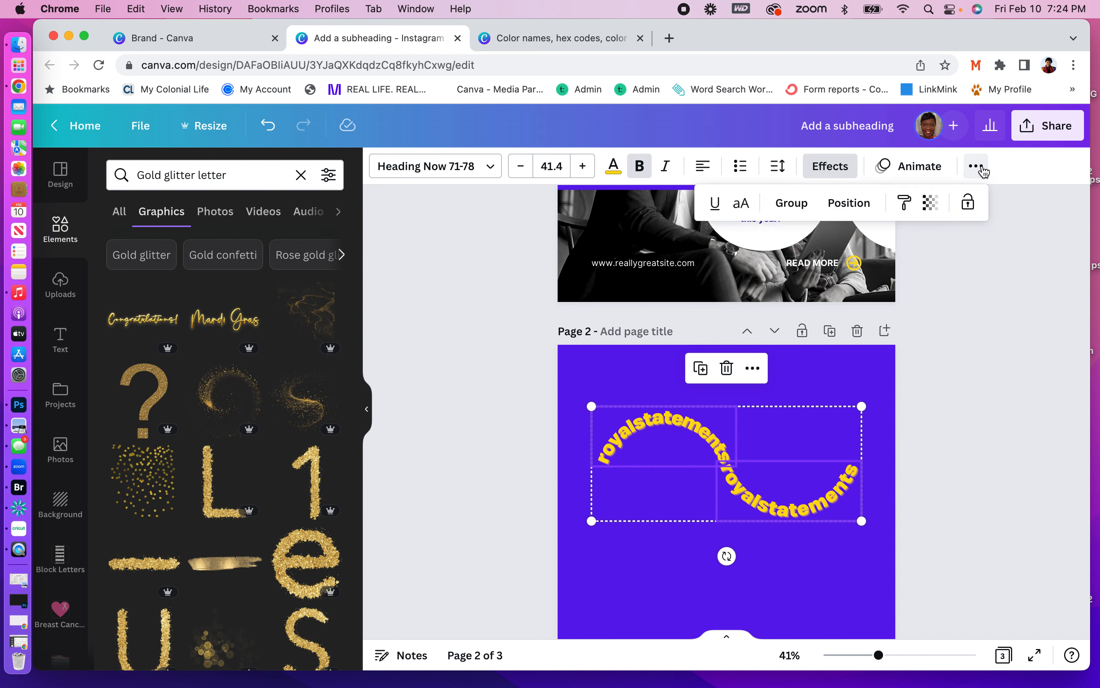
pyautogui.click(796, 208)
pyautogui.moveTo(684, 456); pyautogui.dragTo(673, 494)
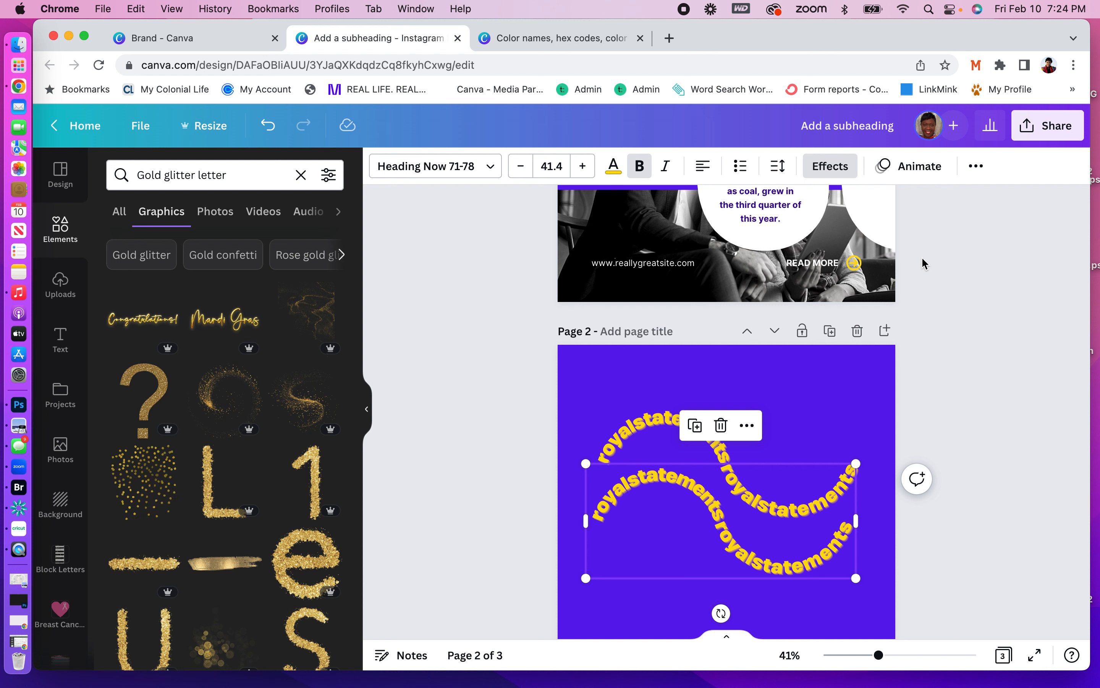
# Open the Brandfetch app from Canva's trending apps.
pyautogui.scroll(-5, 47, 530)
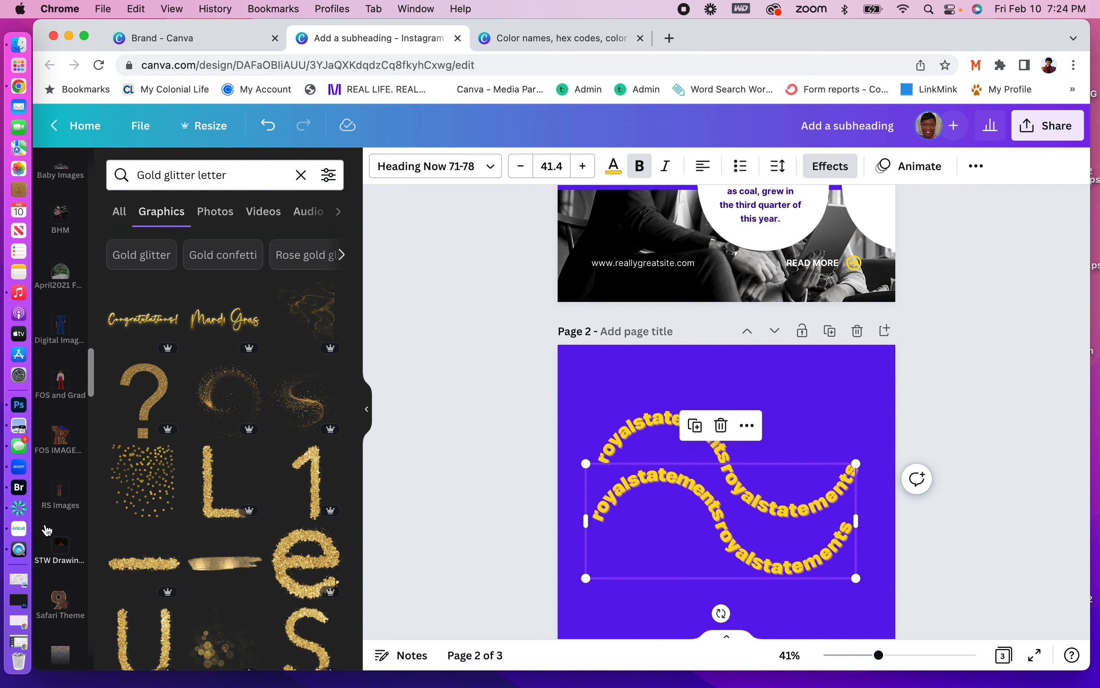
pyautogui.scroll(-5, 47, 530)
pyautogui.scroll(-10, 47, 530)
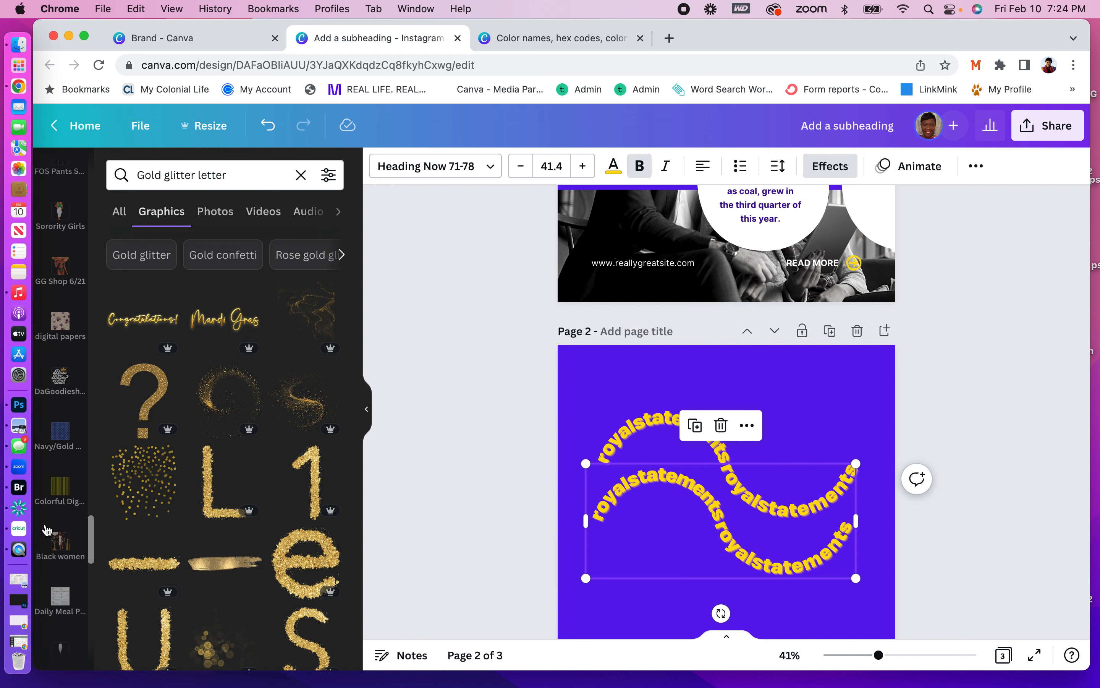
pyautogui.scroll(-6, 47, 530)
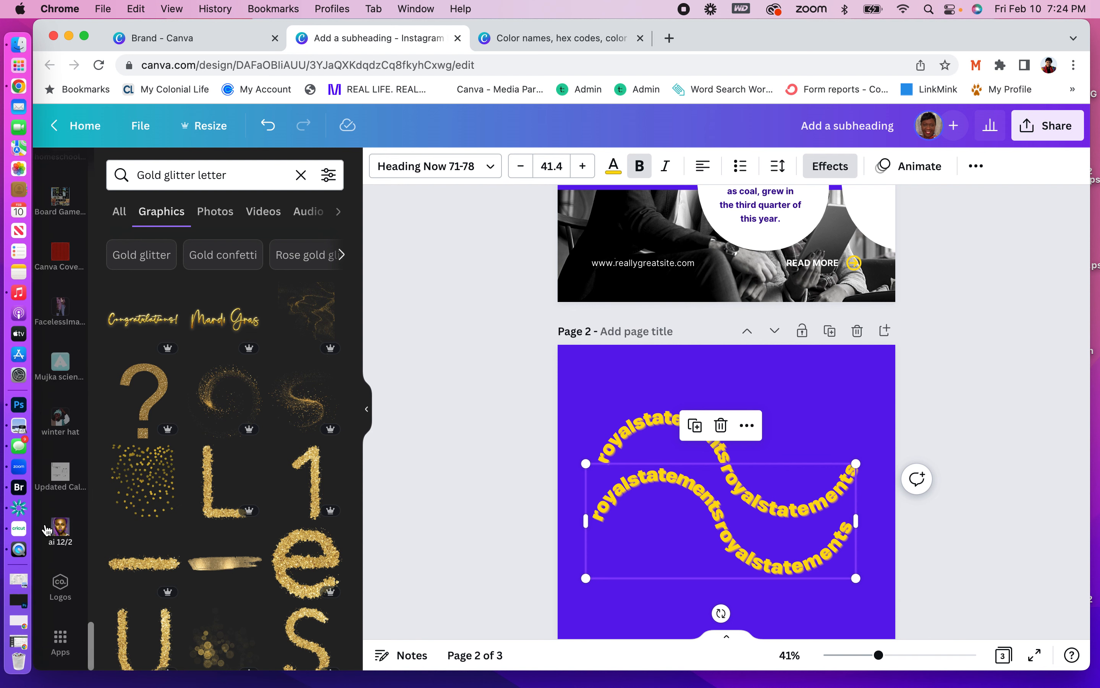
pyautogui.click(58, 648)
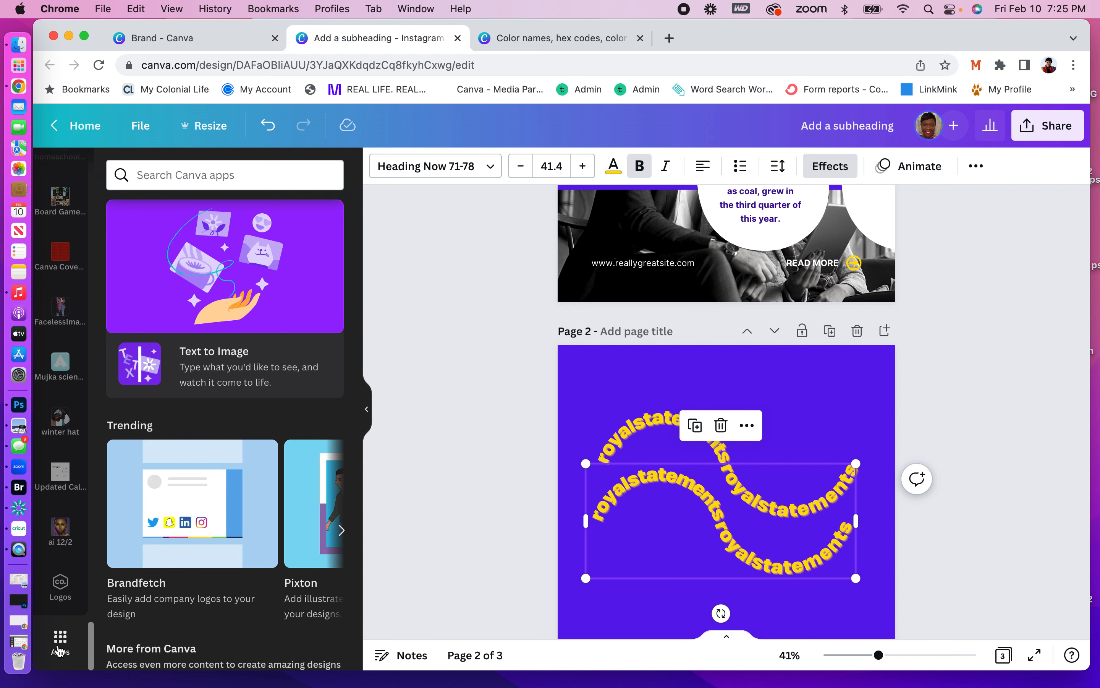
pyautogui.click(271, 506)
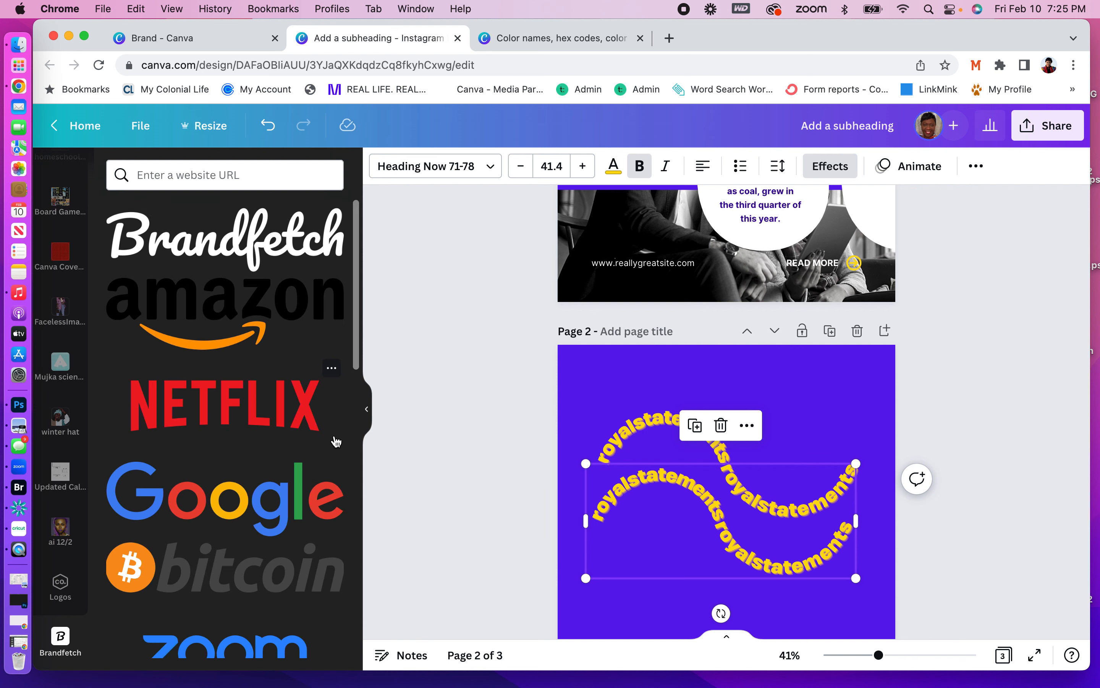
# Look through the Brandfetch logos, add the Amazon logo to page 2 and move it below the wavy text.
pyautogui.scroll(-10, 337, 441)
pyautogui.scroll(-5, 337, 442)
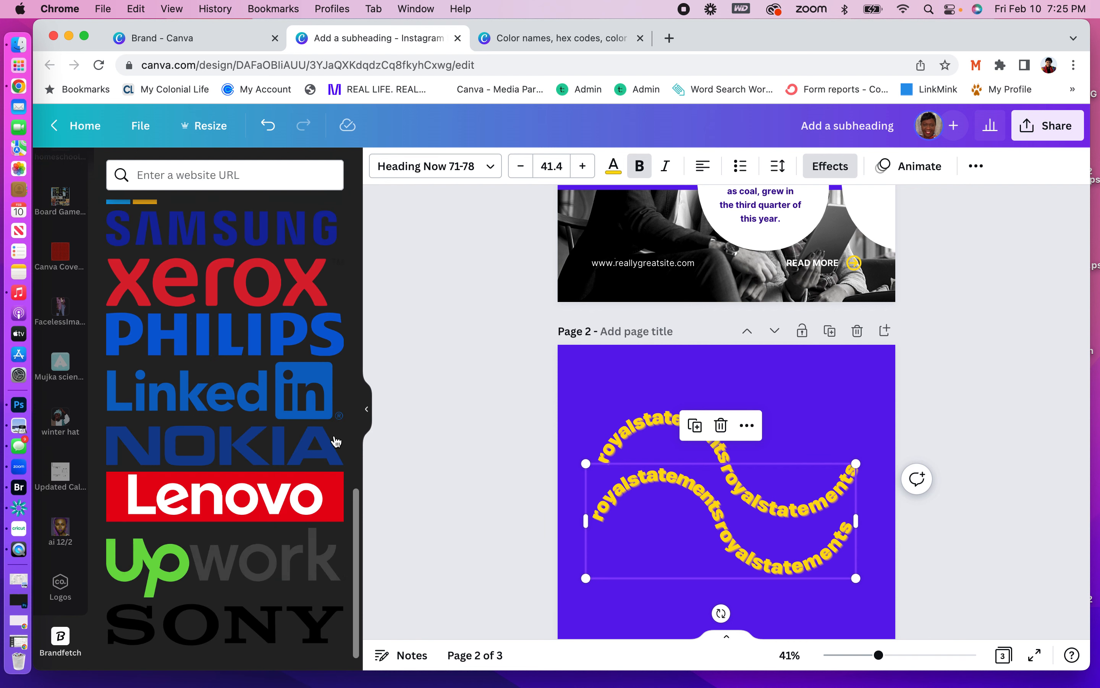
pyautogui.scroll(15, 336, 441)
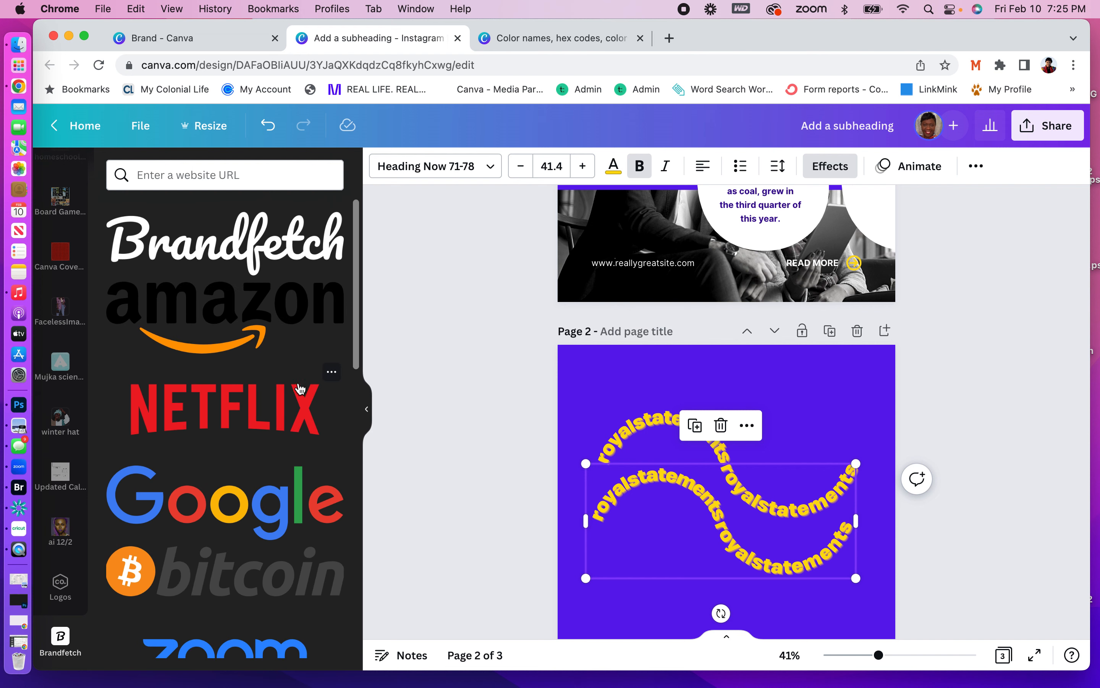
pyautogui.click(296, 298)
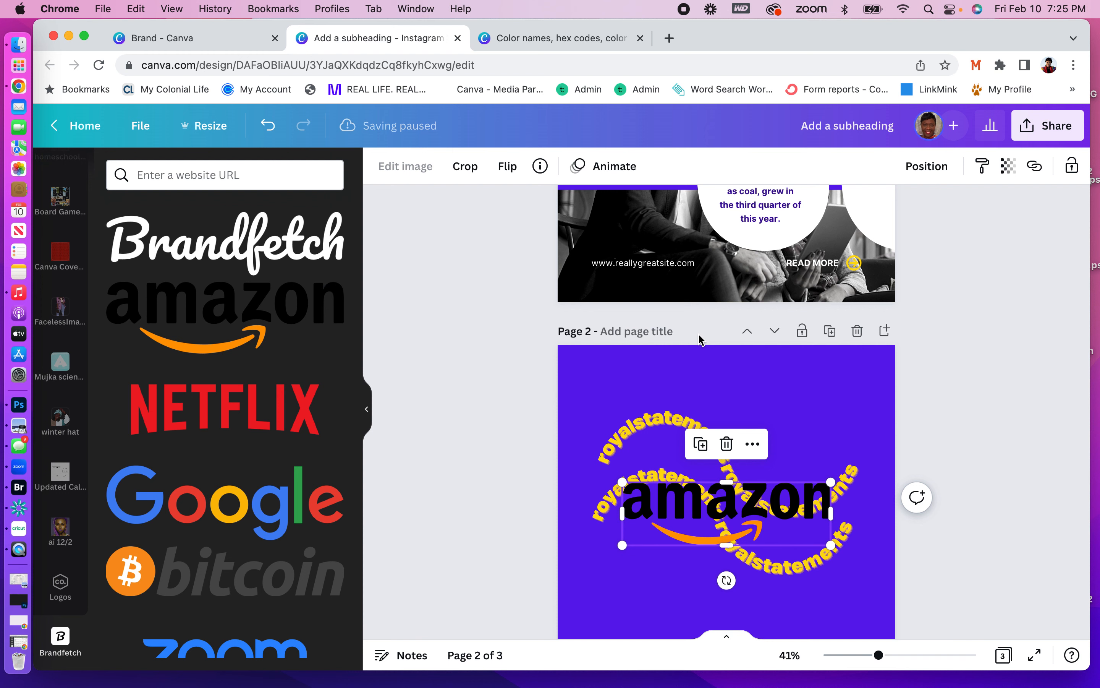
pyautogui.moveTo(688, 493); pyautogui.dragTo(653, 600)
# Search Brandfetch for "sezzle" and add the full Sezzle logo with white lettering to page 2.
pyautogui.click(251, 172)
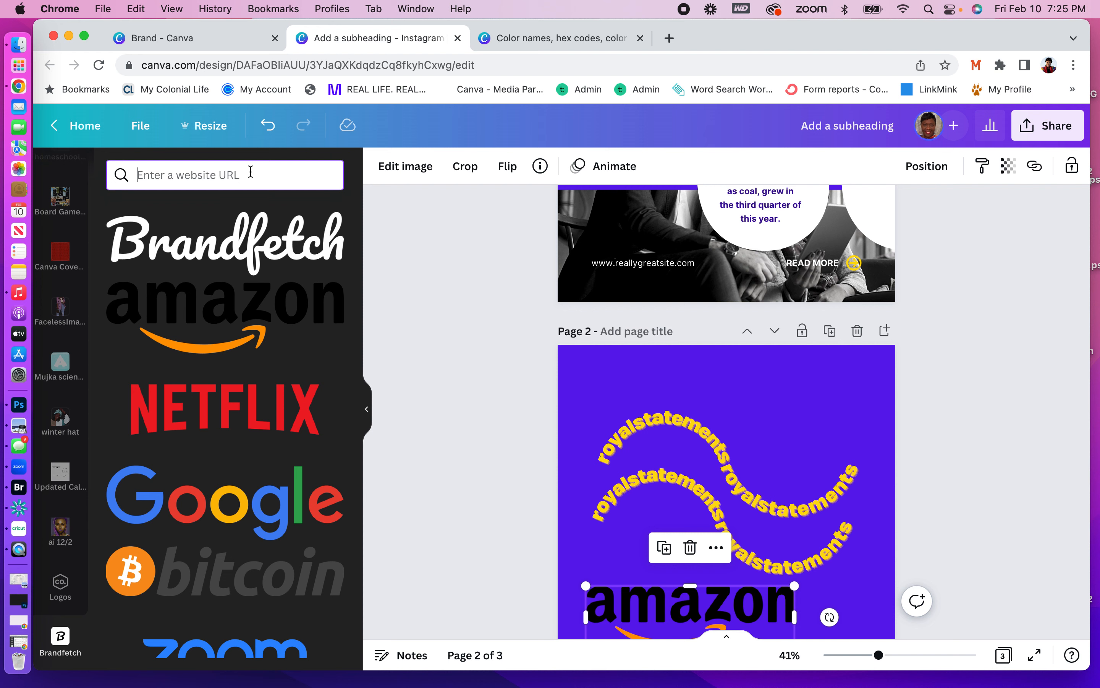
pyautogui.write('sezzle')
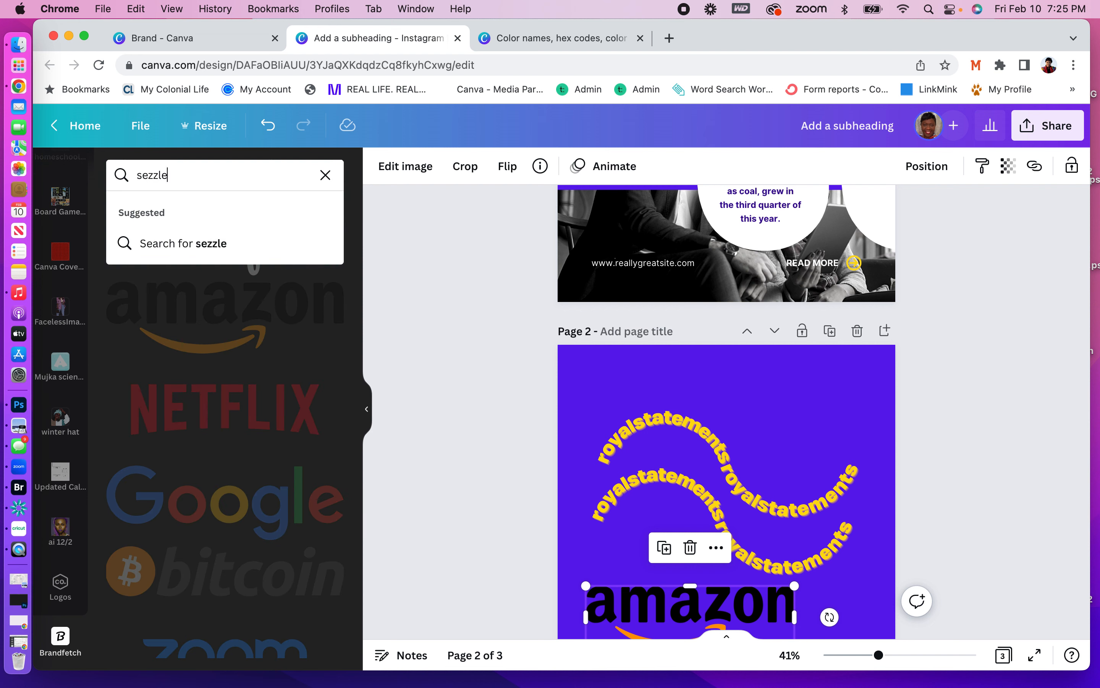
pyautogui.press('Return')
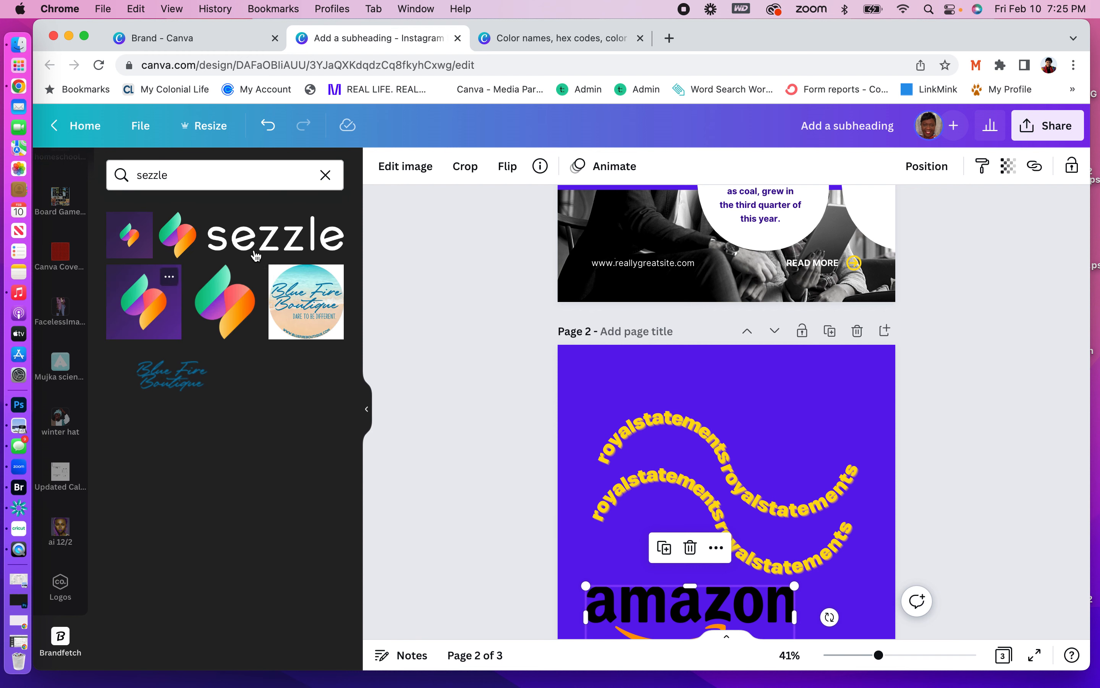
pyautogui.click(260, 241)
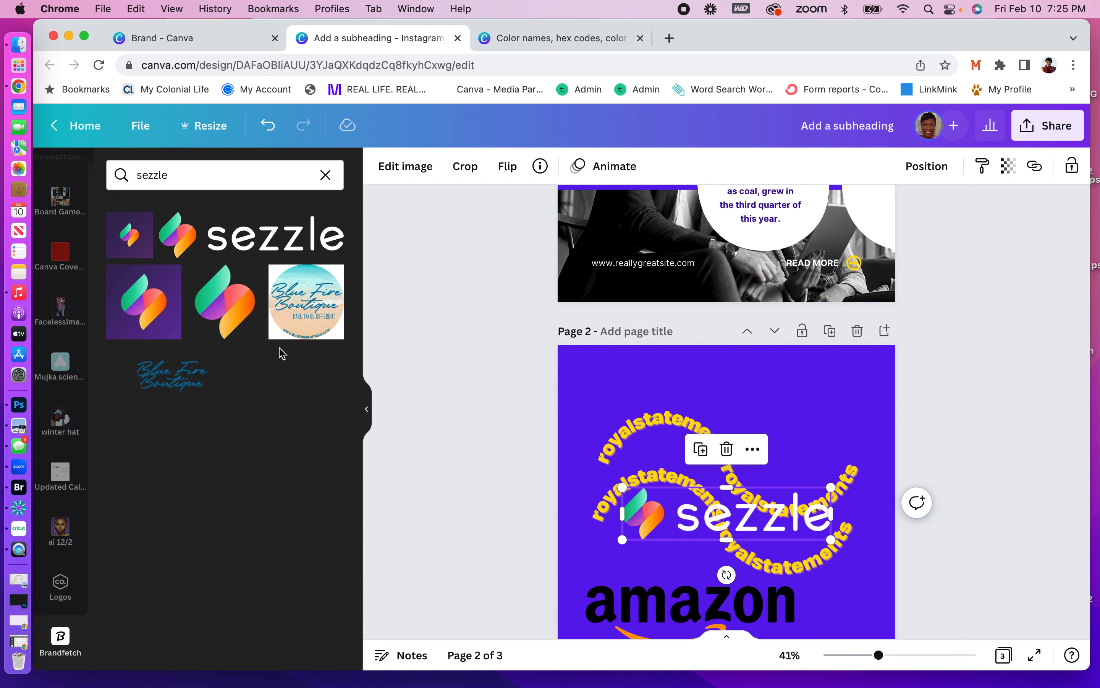
# Search Brandfetch for "nike" logos, then clear the search.
pyautogui.click(186, 173)
pyautogui.doubleClick(186, 173)
pyautogui.write('nike')
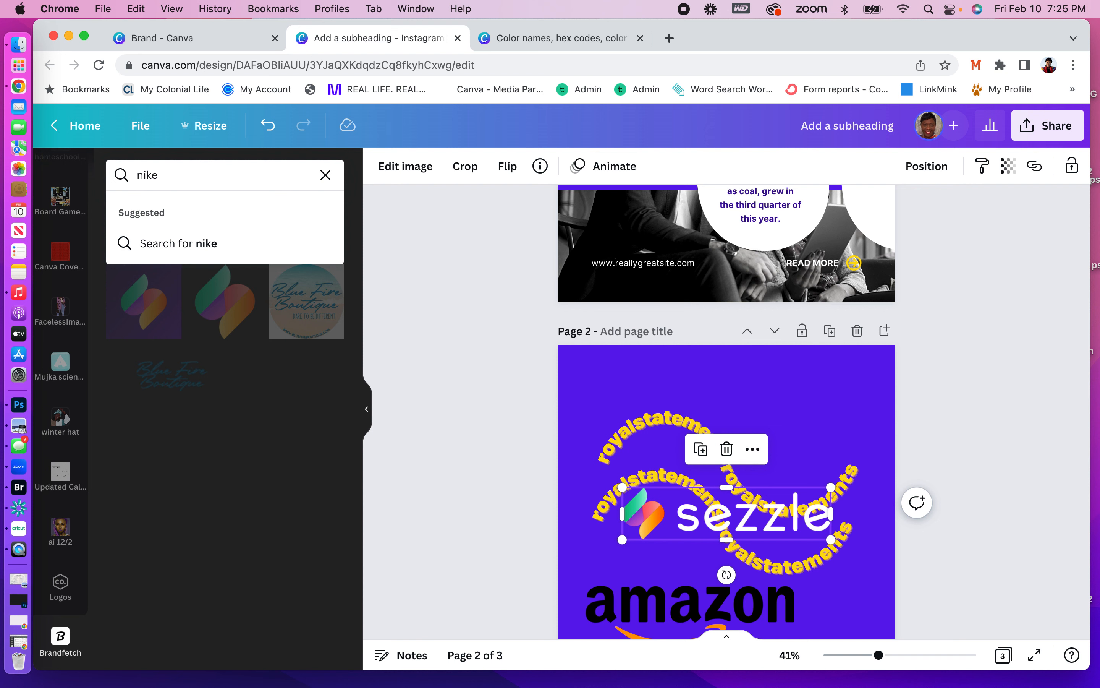
pyautogui.press('Return')
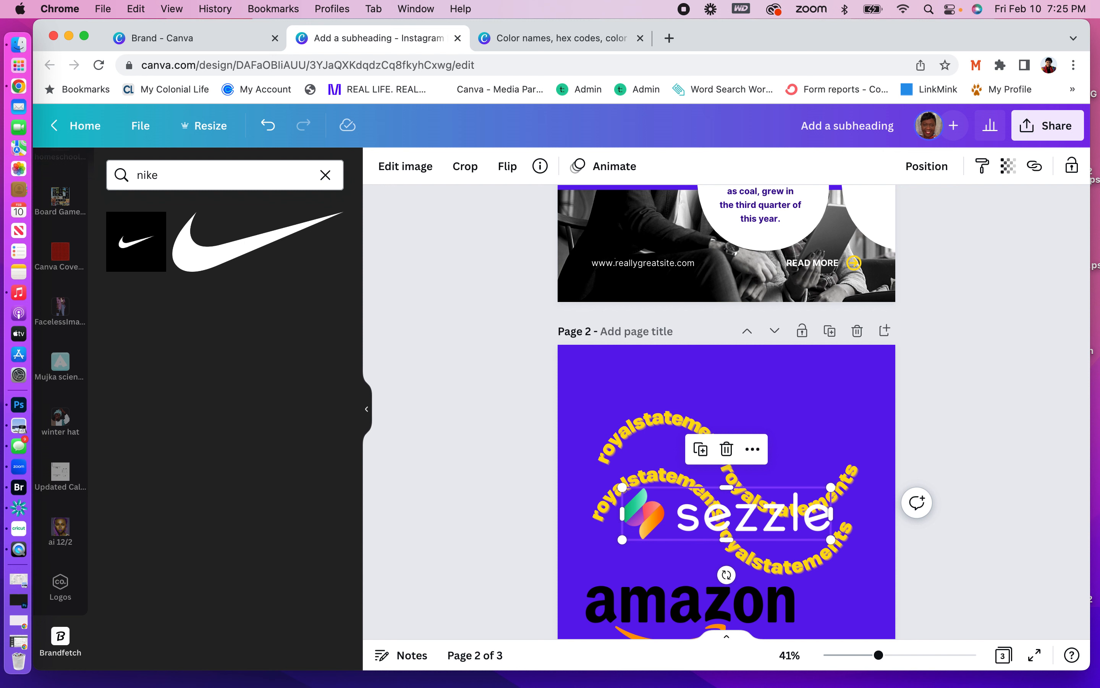
pyautogui.click(325, 176)
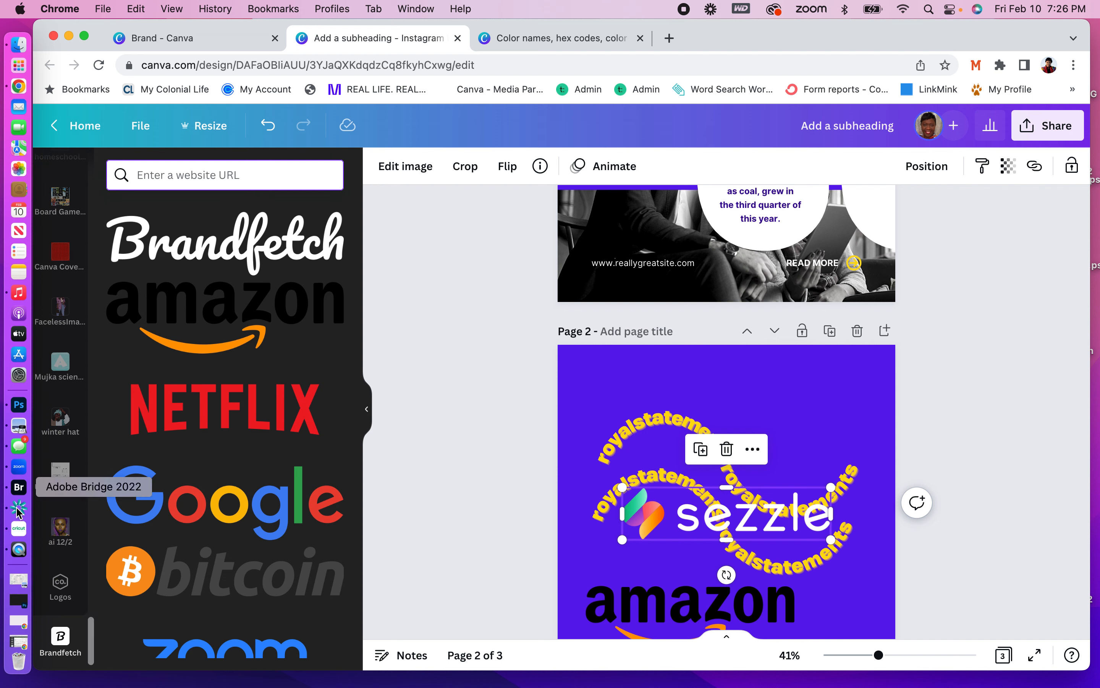
# Return to the Canva apps list and browse its Popular and Create something new sections.
pyautogui.scroll(-2, 59, 636)
pyautogui.click(55, 655)
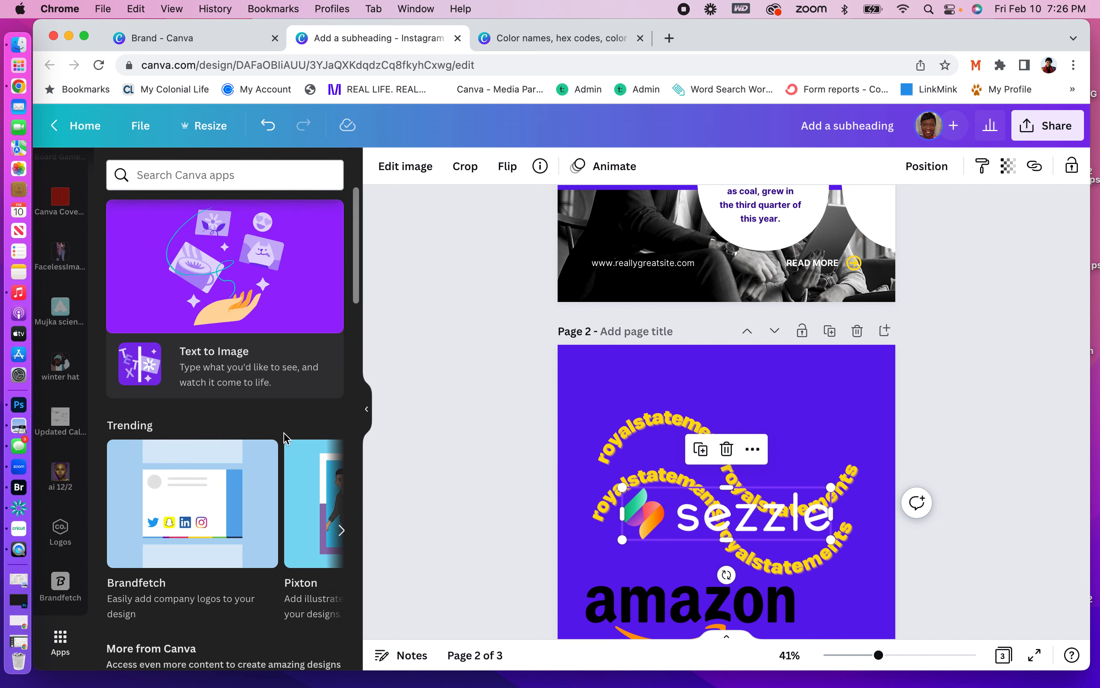
pyautogui.scroll(-3, 285, 438)
pyautogui.scroll(-8, 287, 486)
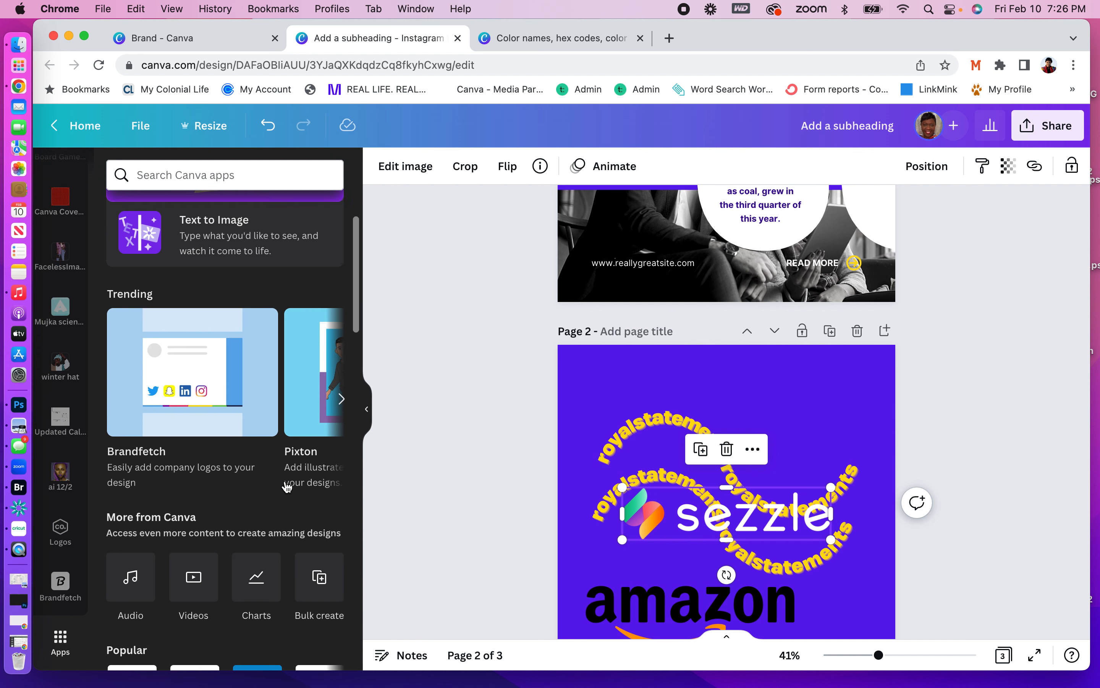
pyautogui.scroll(-6, 286, 486)
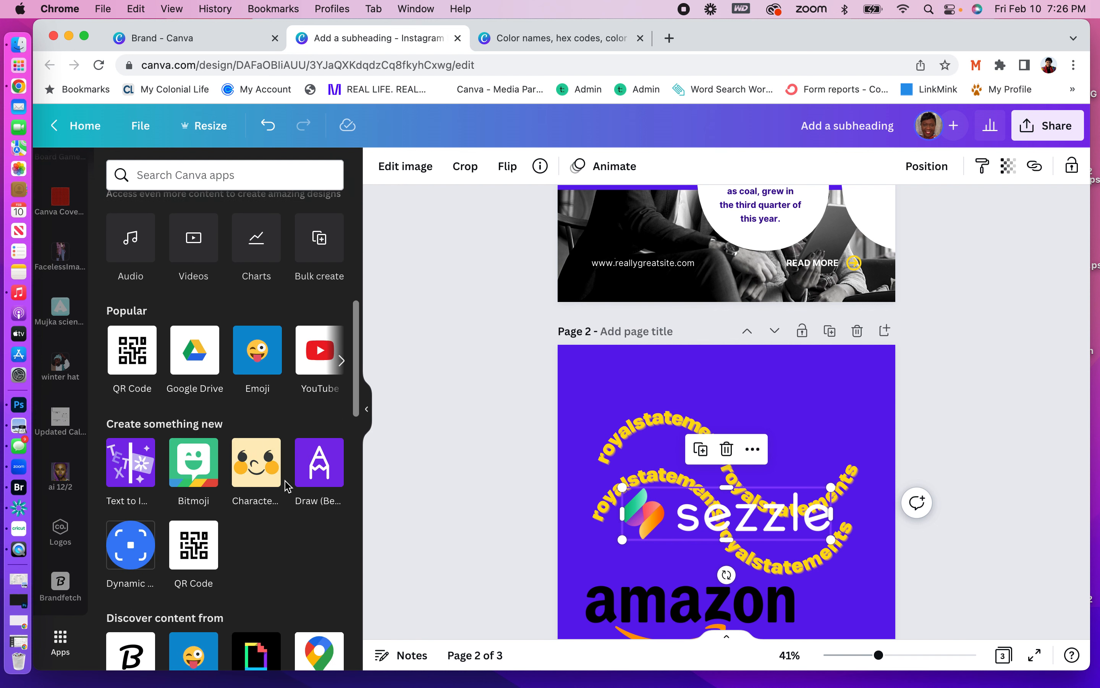
# Open the Pexels app and fill page 3's lower photo frame with the picture of the woman reading by a window.
pyautogui.click(210, 533)
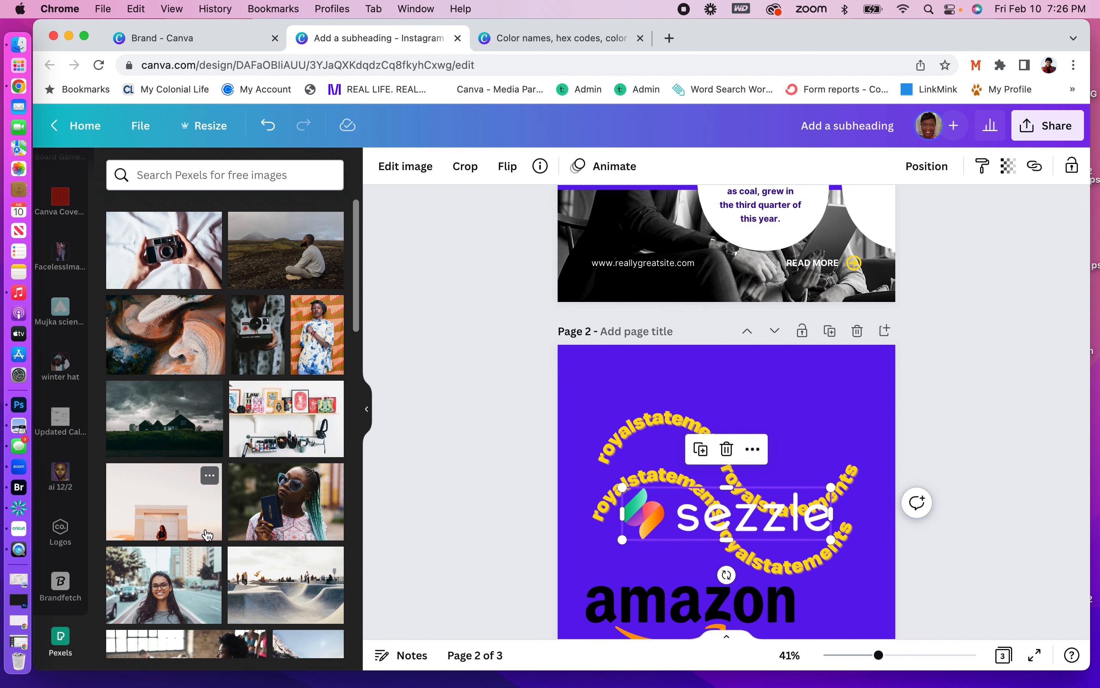
pyautogui.scroll(-15, 207, 535)
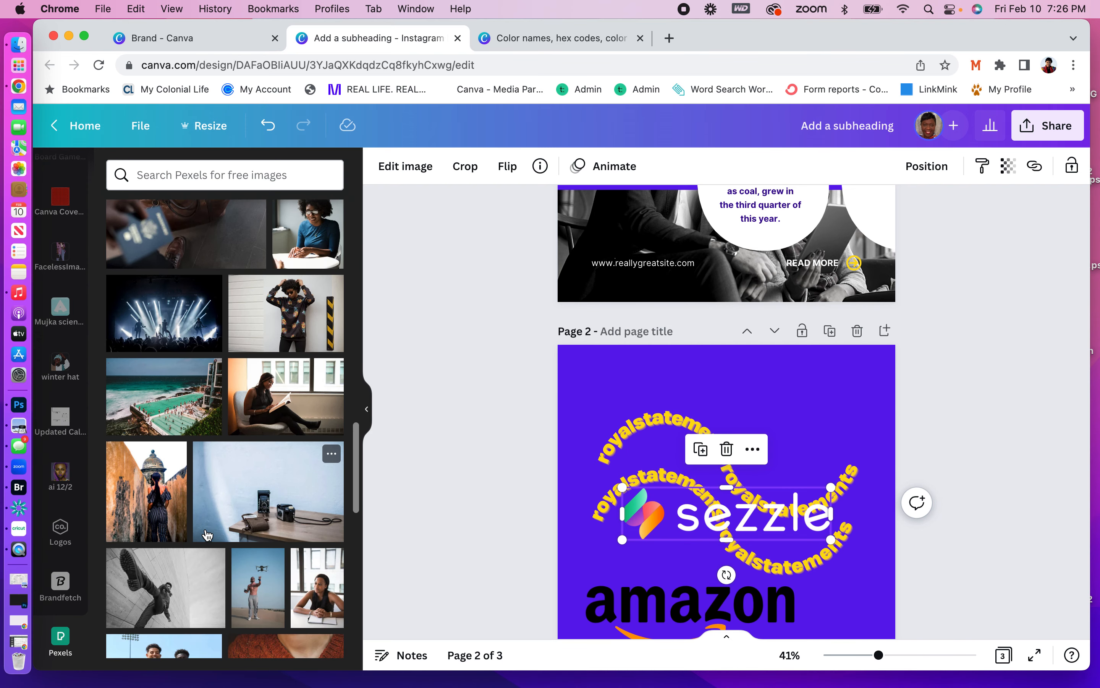
pyautogui.scroll(-10, 931, 323)
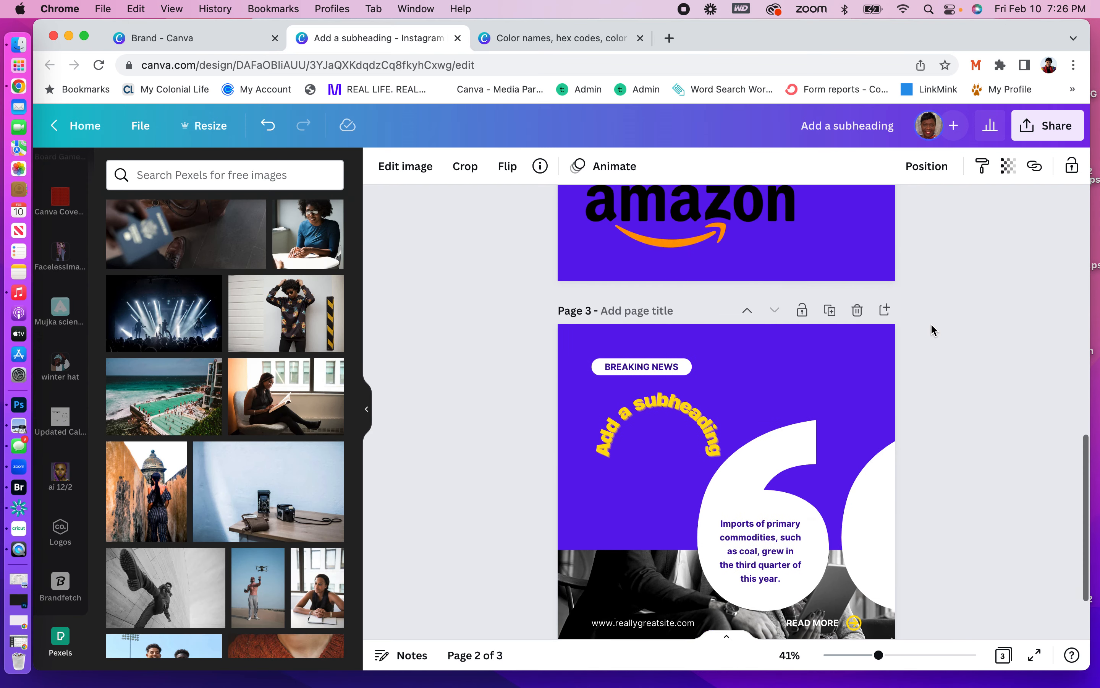
pyautogui.press('BackSpace')
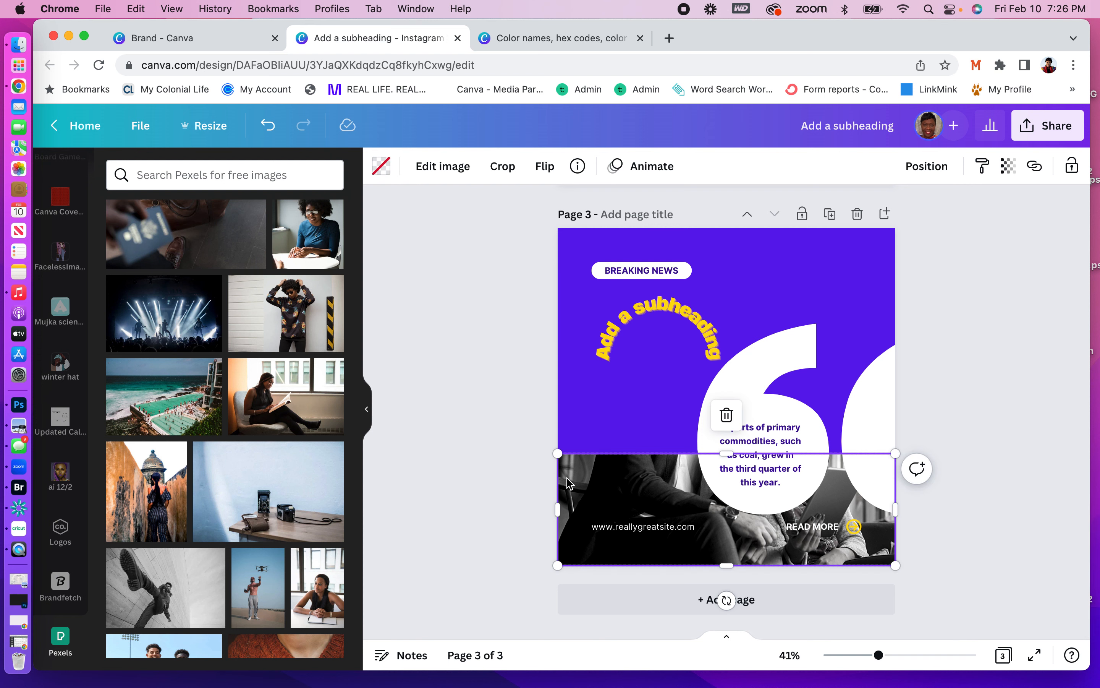
pyautogui.click(285, 396)
pyautogui.moveTo(653, 357); pyautogui.dragTo(623, 469)
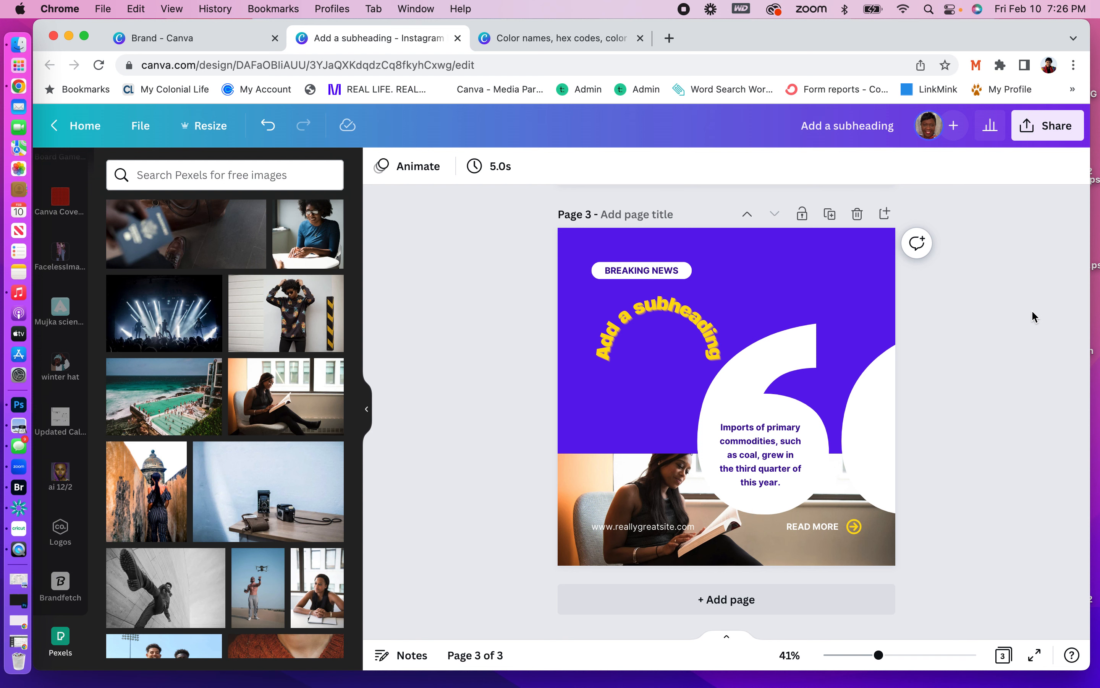
# Replace page 3's lower photo with the Pexels picture of a laptop, coffee cup and plant on a desk.
pyautogui.scroll(-15, 227, 481)
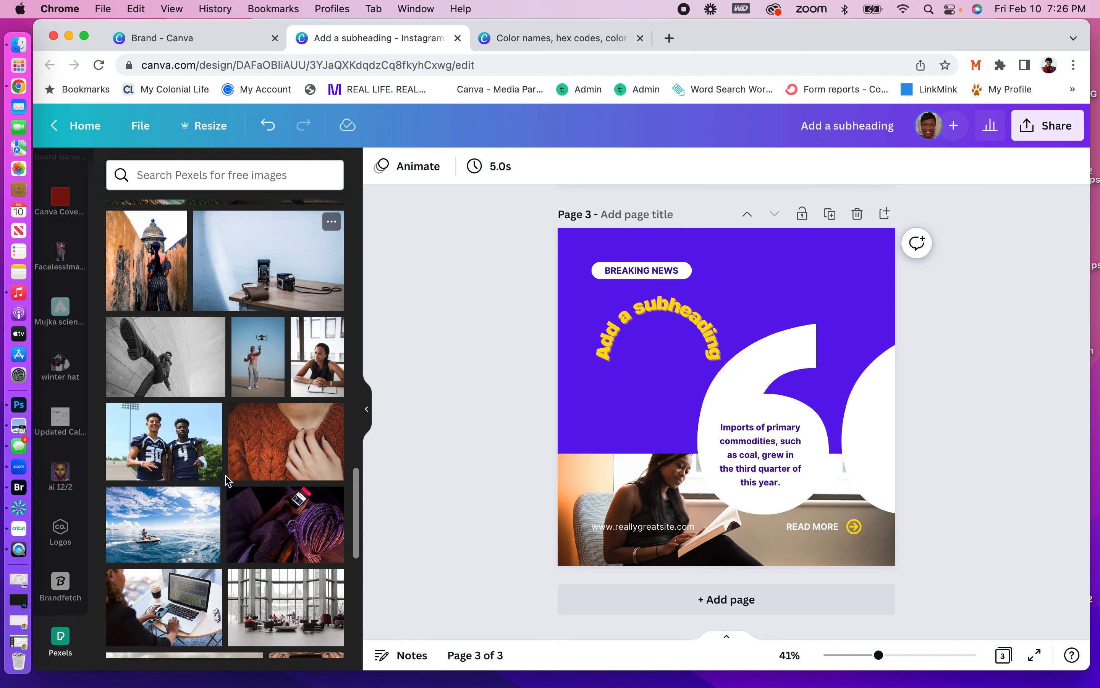
pyautogui.scroll(-10, 227, 482)
pyautogui.scroll(-8, 227, 481)
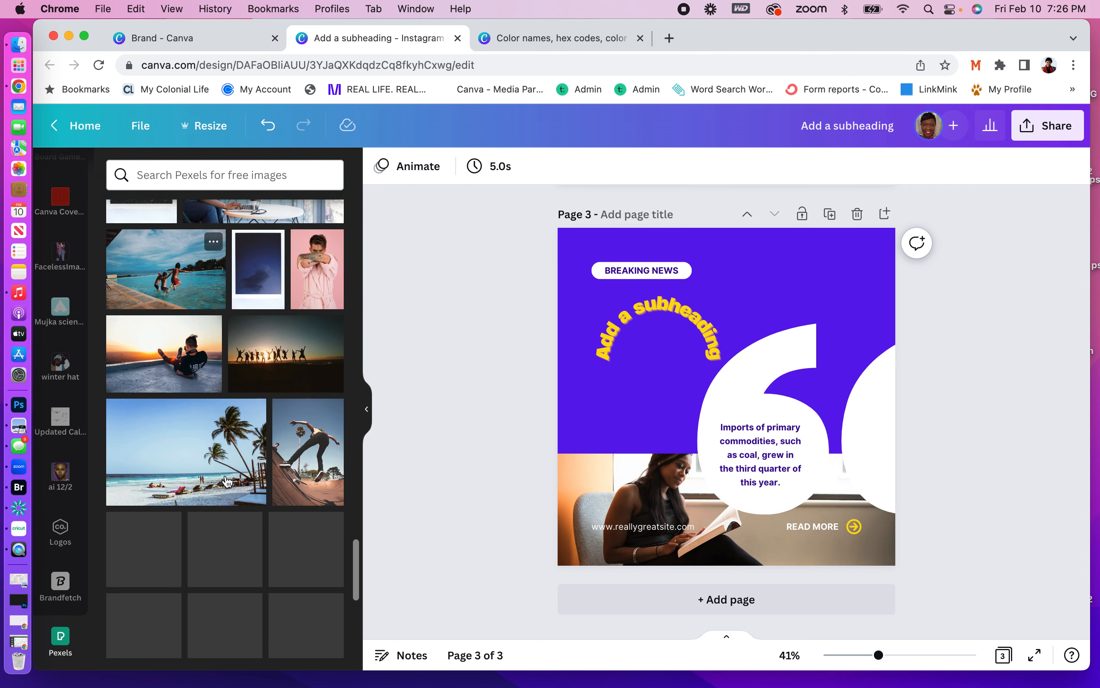
pyautogui.scroll(-8, 227, 482)
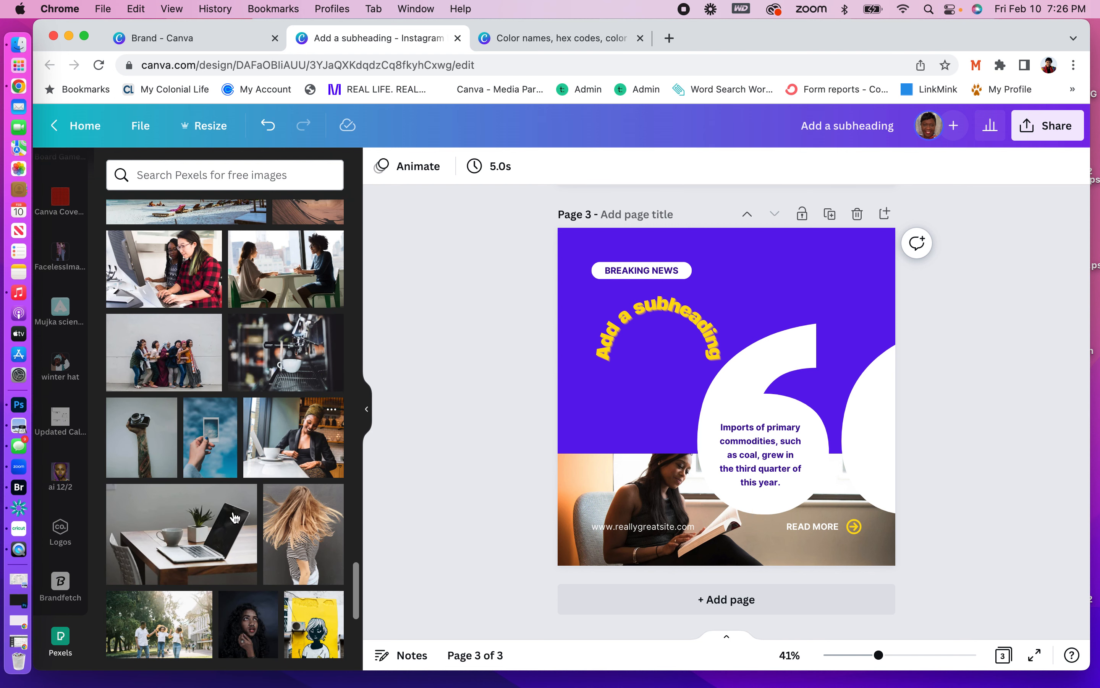
pyautogui.moveTo(207, 548); pyautogui.dragTo(636, 533)
pyautogui.moveTo(600, 483); pyautogui.dragTo(597, 467)
# Look through more of the free Pexels photos, including the landmark, city and landscape pictures.
pyautogui.scroll(-4, 206, 499)
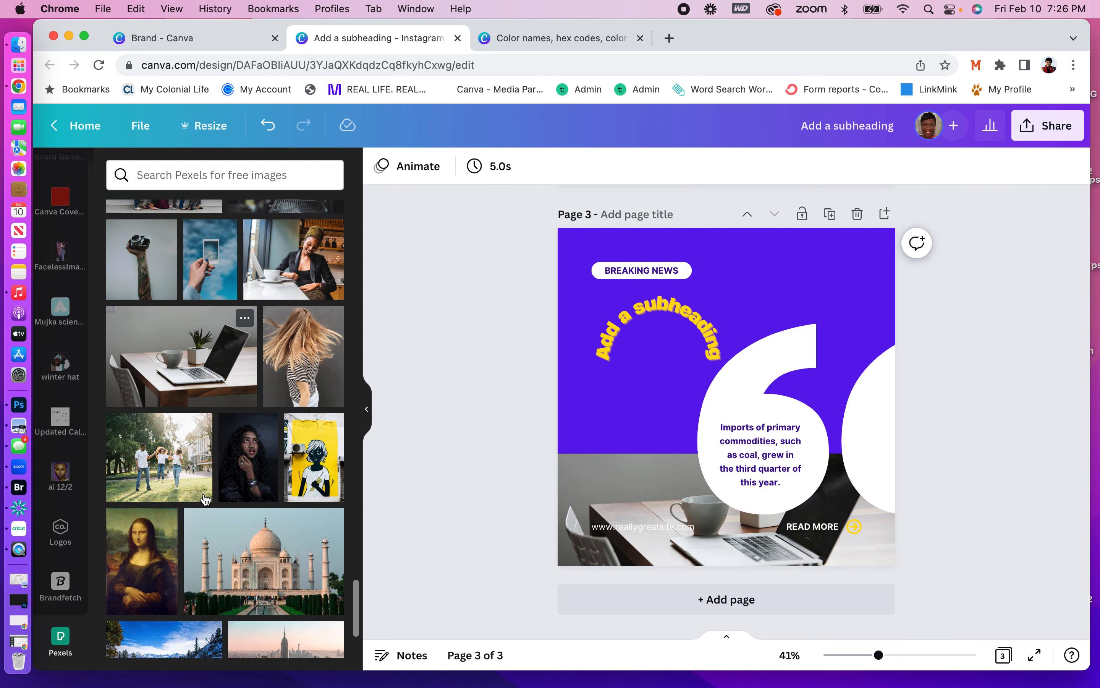
pyautogui.scroll(-1, 206, 499)
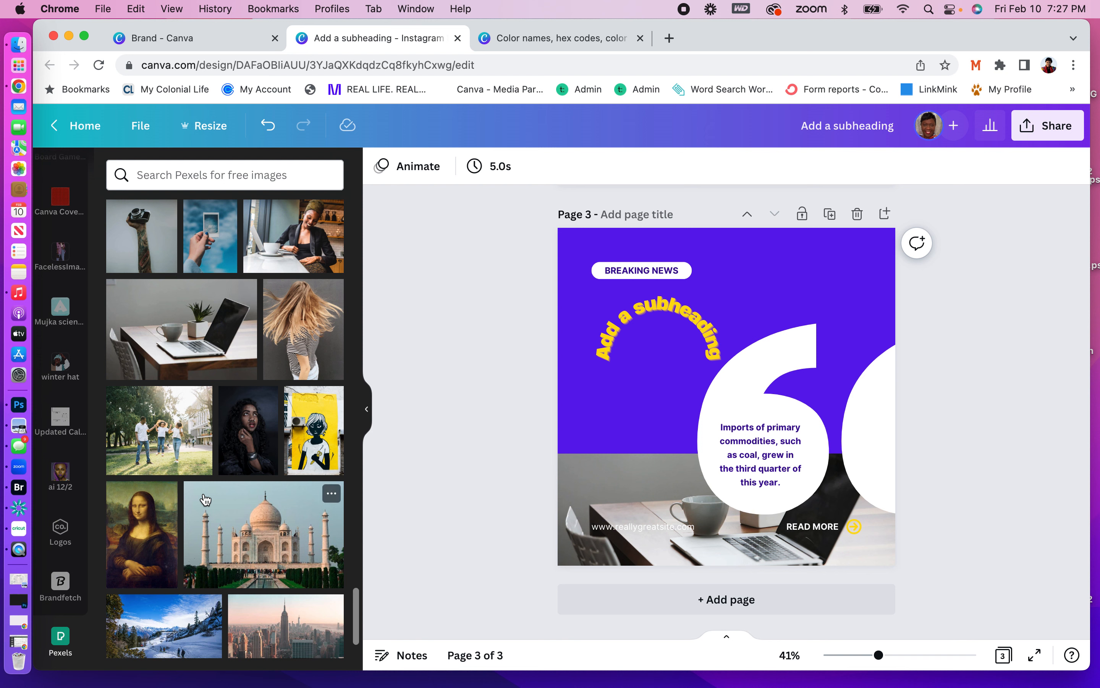
pyautogui.scroll(-5, 249, 553)
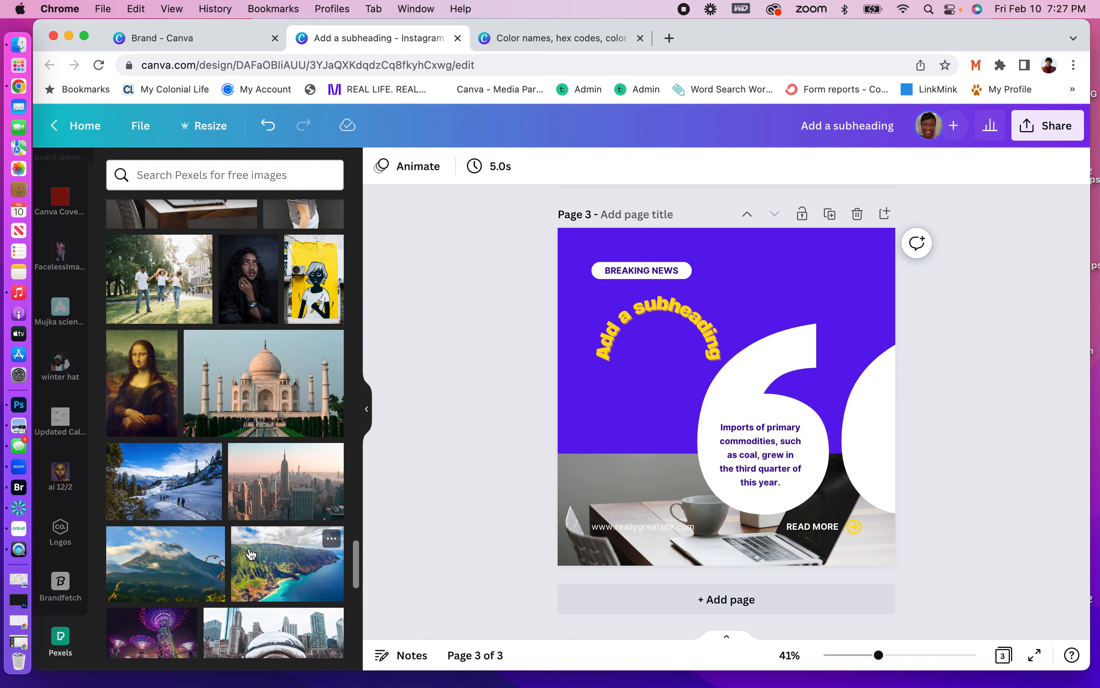
pyautogui.scroll(-5, 250, 553)
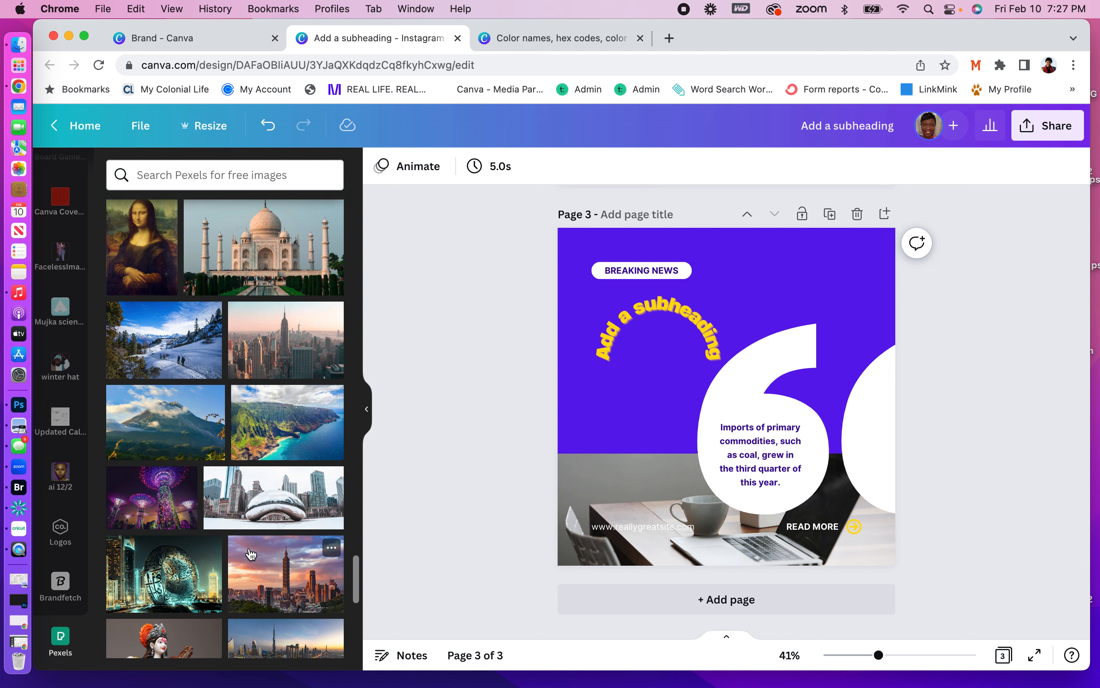
pyautogui.scroll(-5, 250, 553)
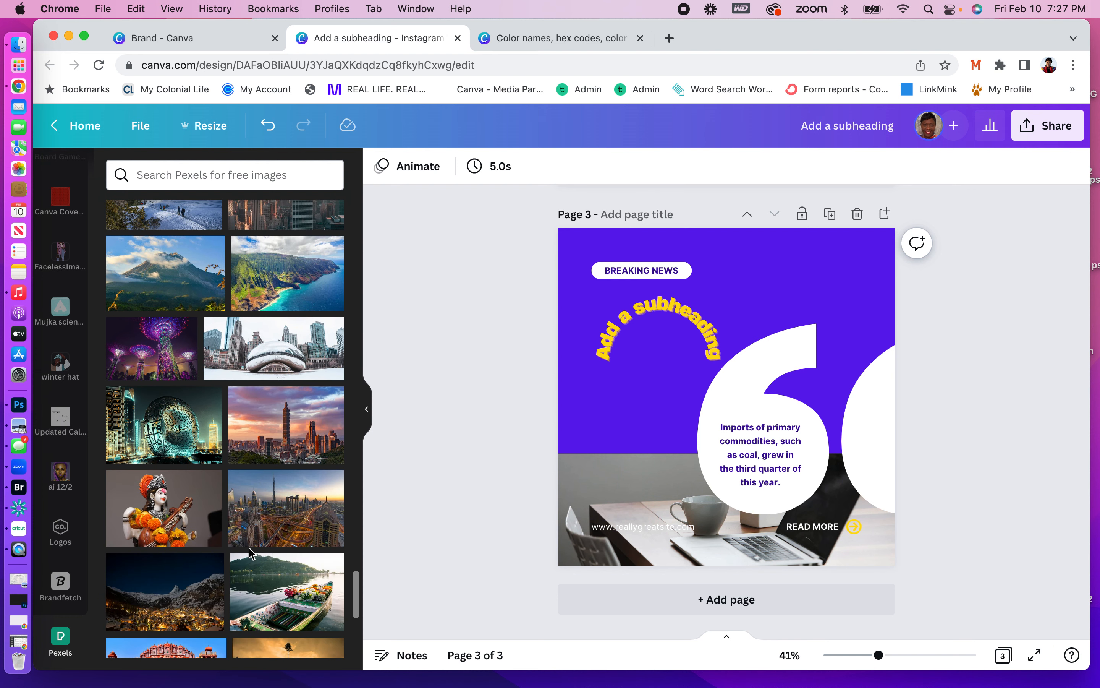
pyautogui.scroll(-5, 249, 554)
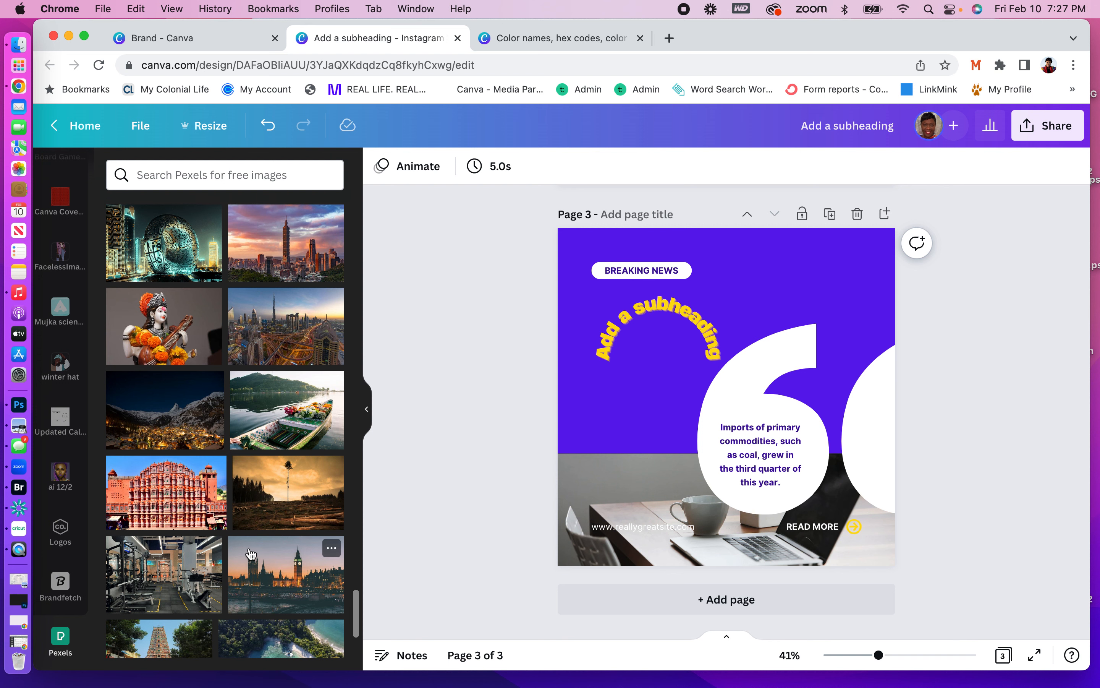
pyautogui.scroll(-5, 250, 554)
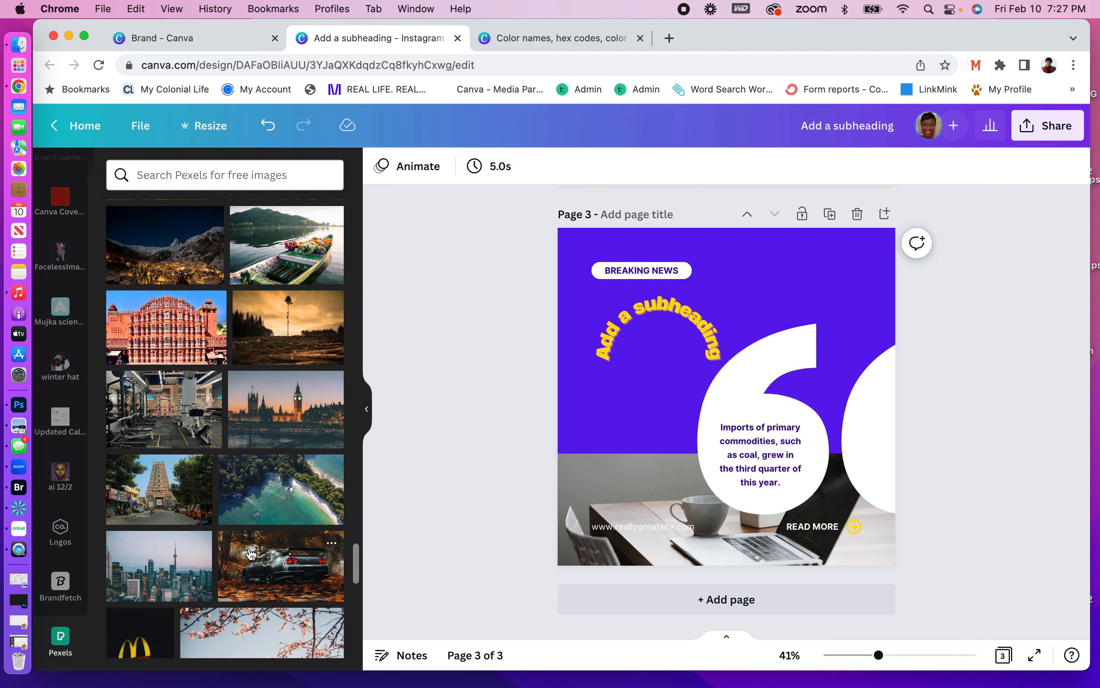
pyautogui.scroll(-2, 62, 634)
# Open the Pixabay app from the app collection and browse its free images.
pyautogui.click(61, 632)
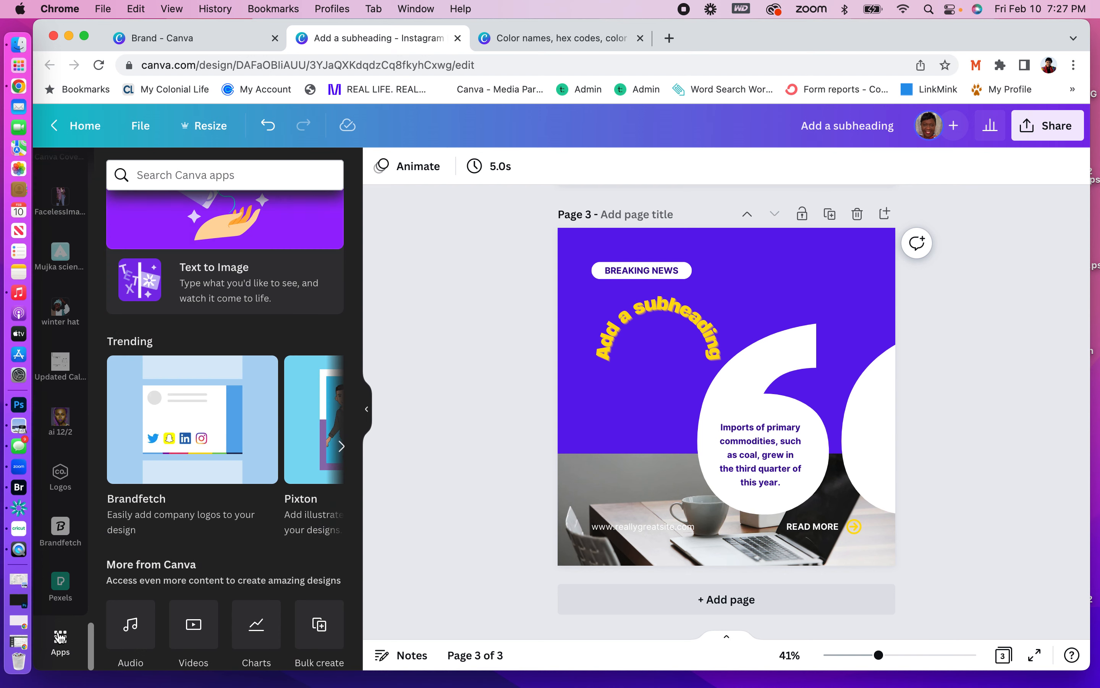
pyautogui.scroll(-7, 184, 483)
pyautogui.scroll(-6, 186, 482)
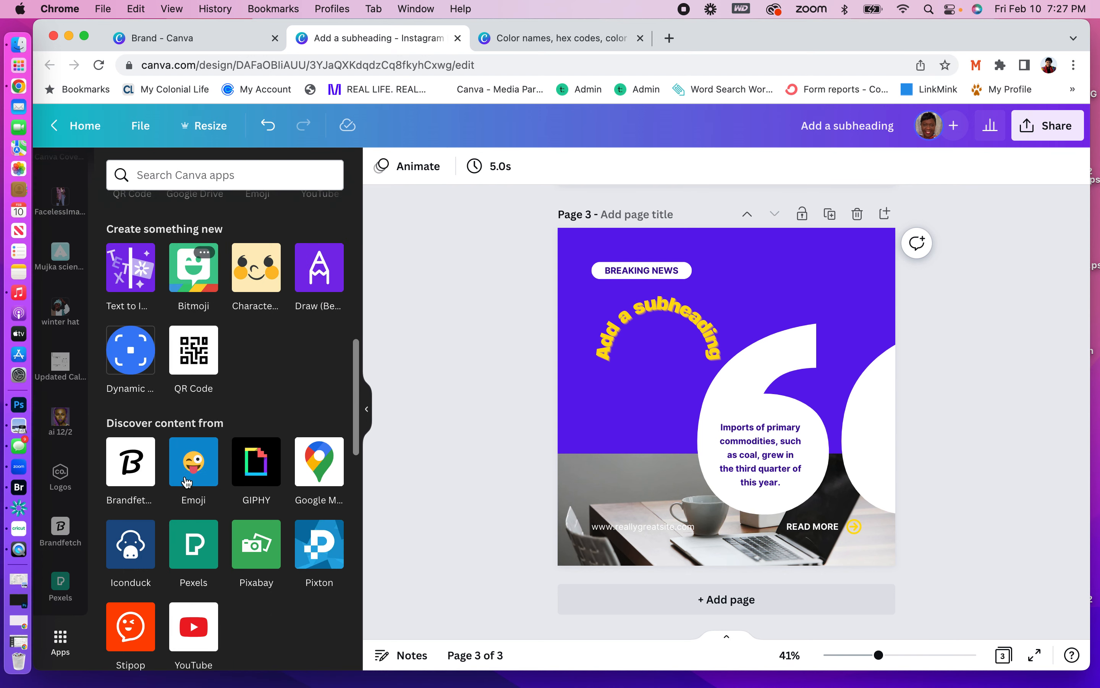
pyautogui.click(256, 546)
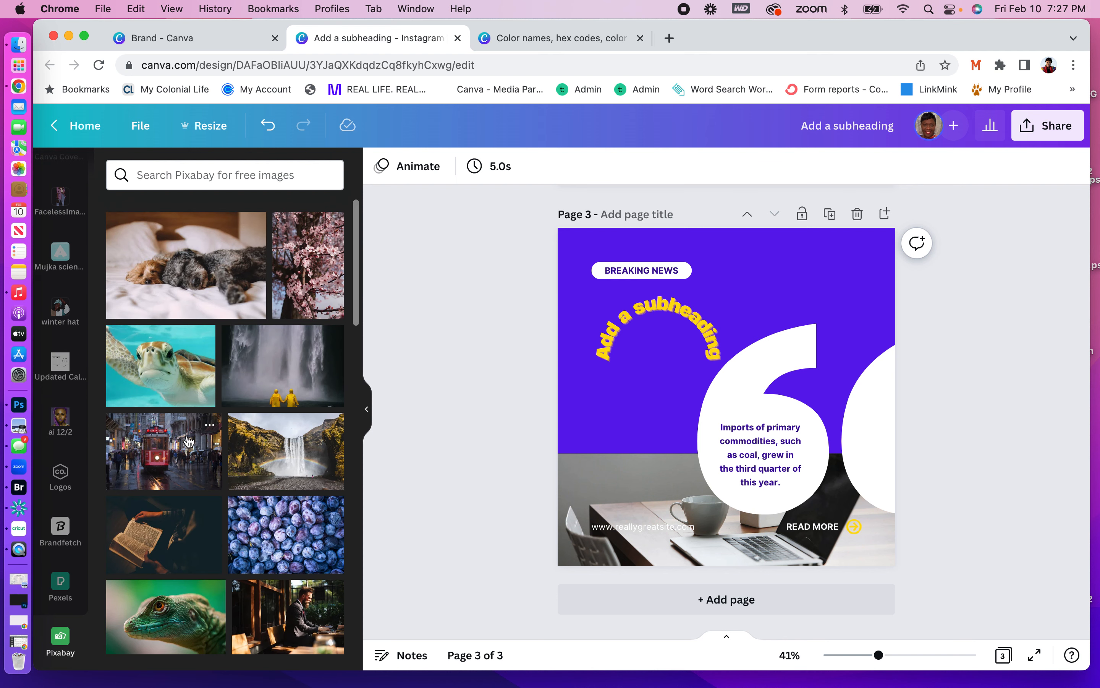
pyautogui.scroll(-4, 209, 423)
# Search the Pixabay images for "ocean".
pyautogui.click(208, 175)
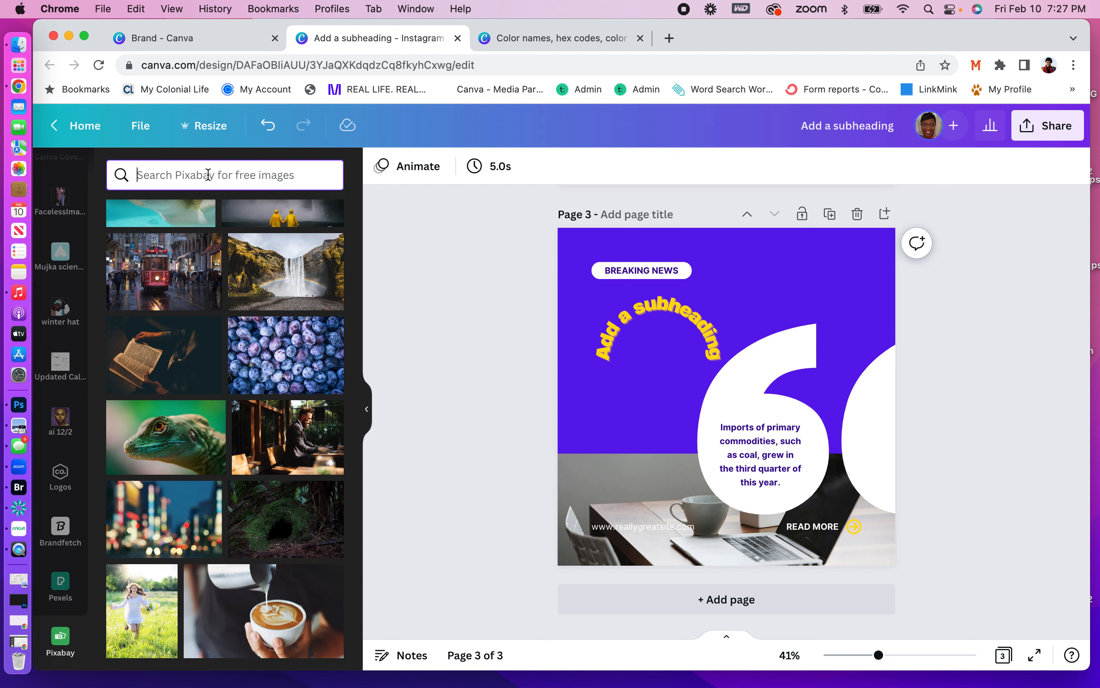
pyautogui.write('ocean')
pyautogui.press('Return')
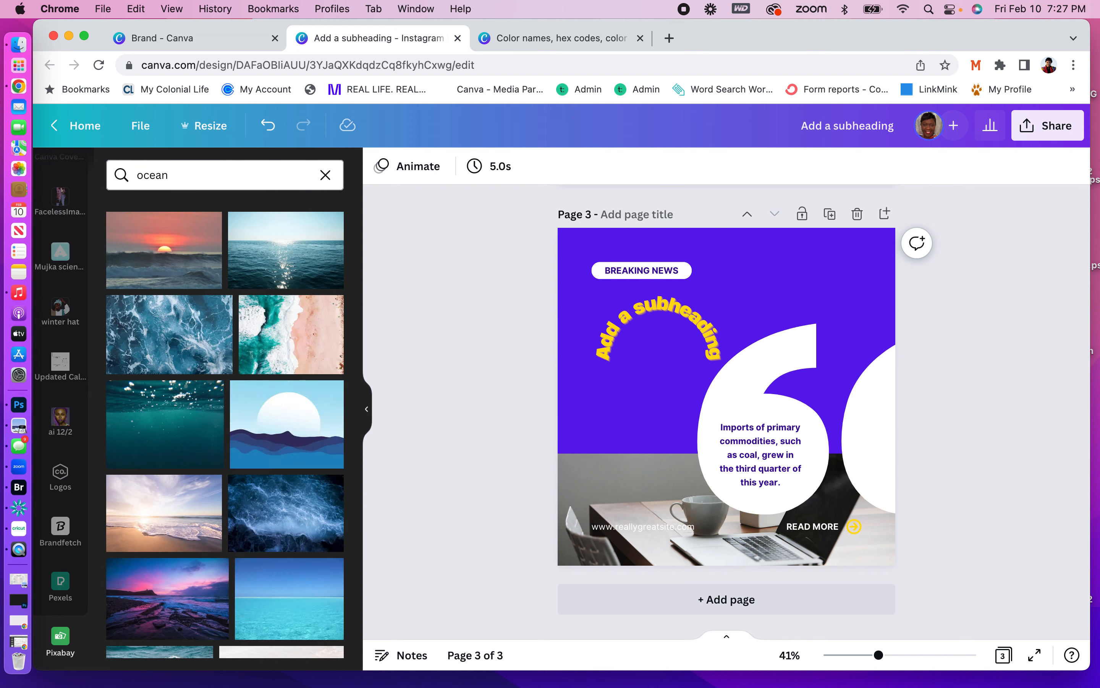
# Search Pixabay for "books" and fill page 3's lower photo frame with the picture of open books, daisies and a teacup.
pyautogui.click(172, 174)
pyautogui.doubleClick(171, 175)
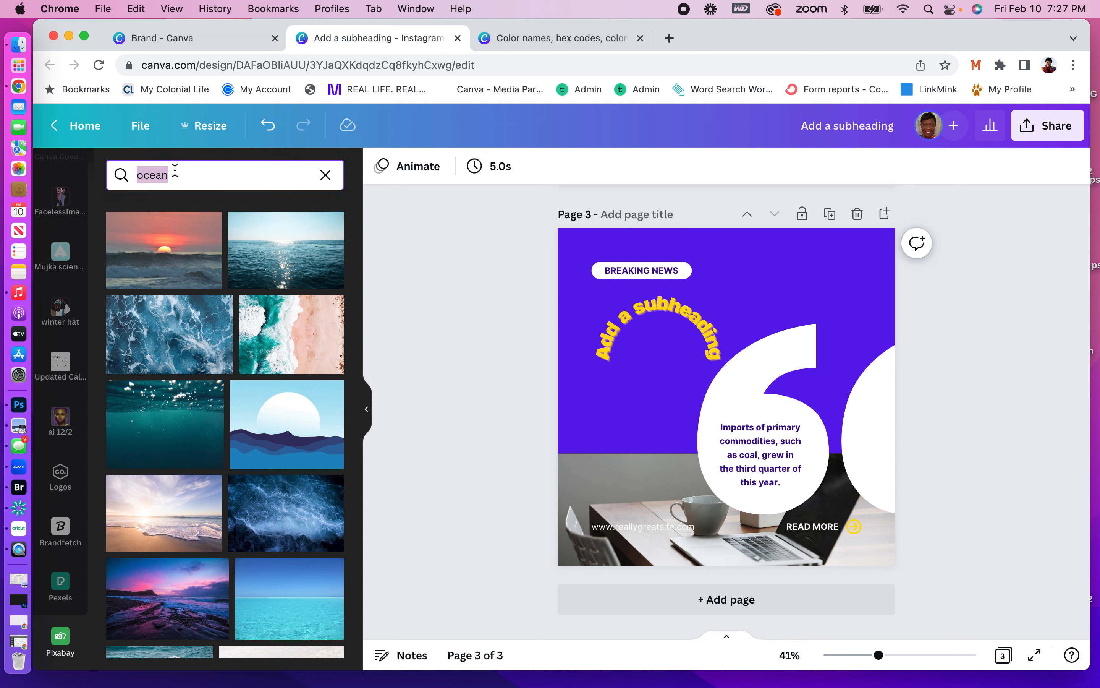
pyautogui.write('books')
pyautogui.press('Return')
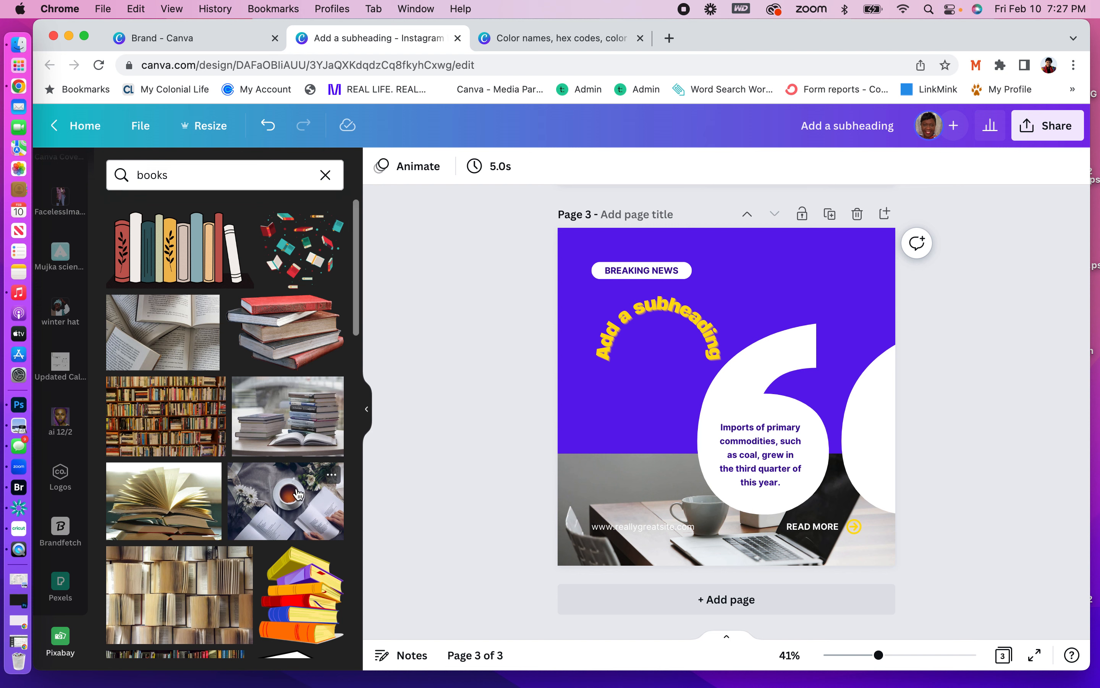
pyautogui.moveTo(299, 495); pyautogui.dragTo(616, 478)
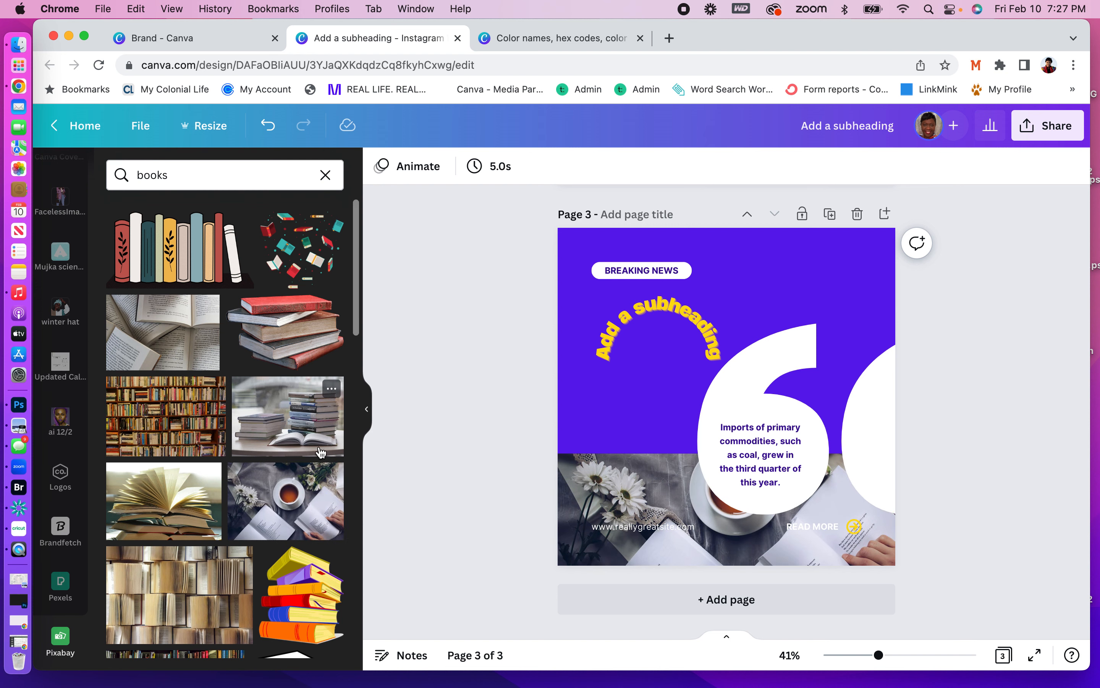
pyautogui.scroll(-5, 321, 451)
pyautogui.scroll(5, 321, 451)
pyautogui.scroll(-2, 55, 546)
pyautogui.click(60, 639)
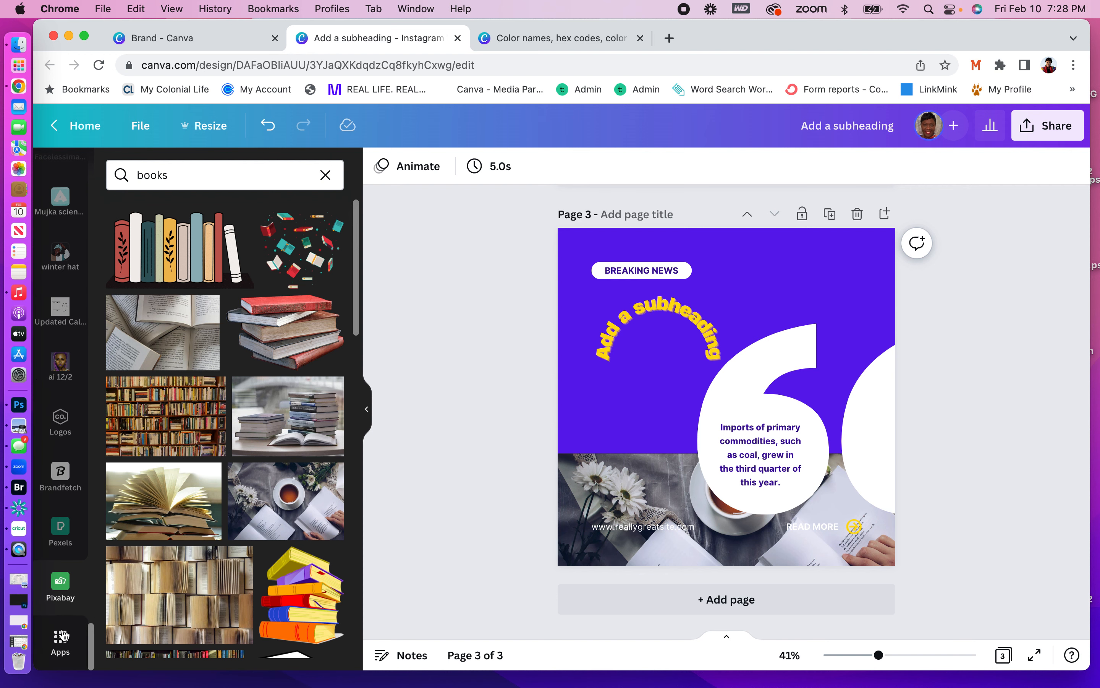
pyautogui.scroll(-5, 271, 389)
pyautogui.scroll(-5, 272, 387)
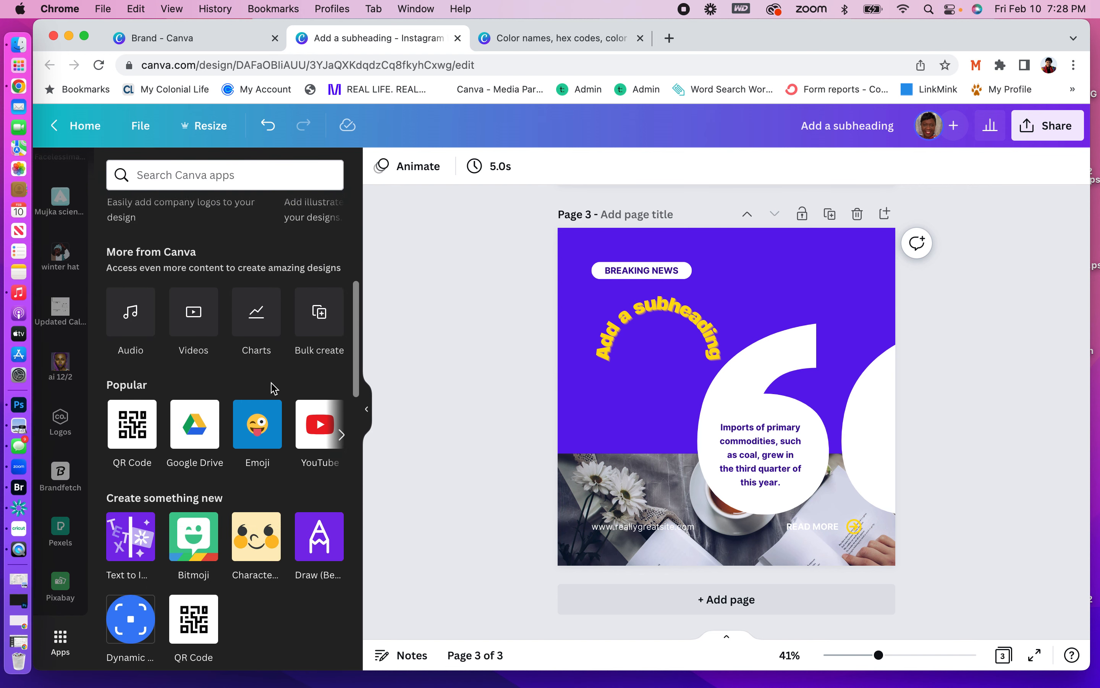
pyautogui.click(122, 430)
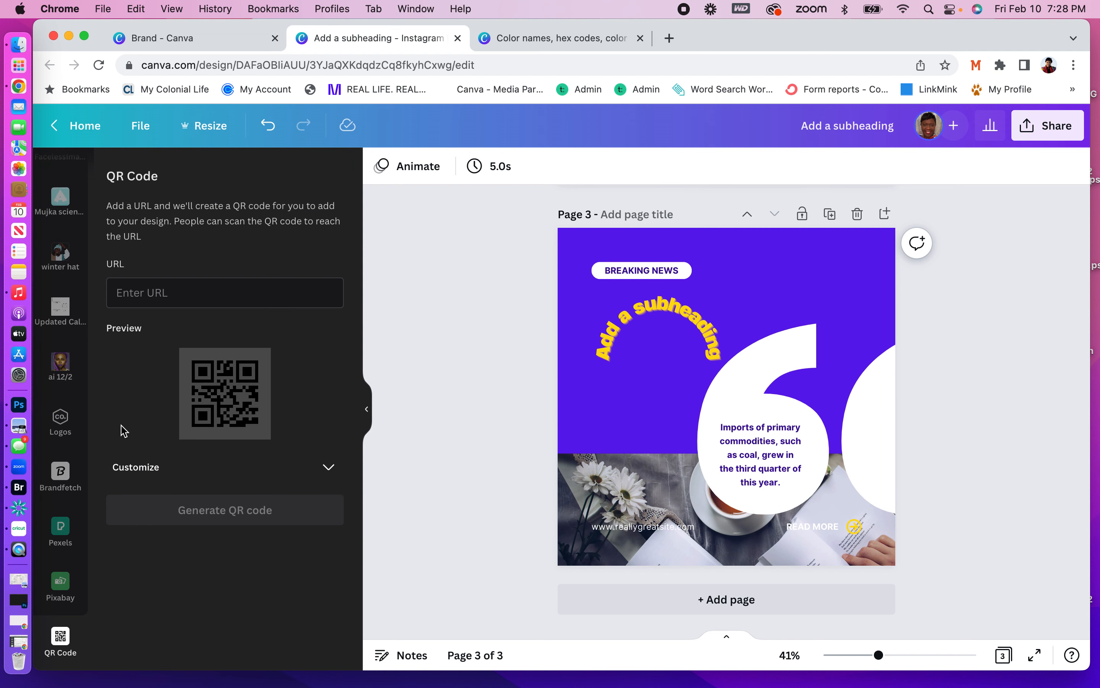
pyautogui.click(208, 288)
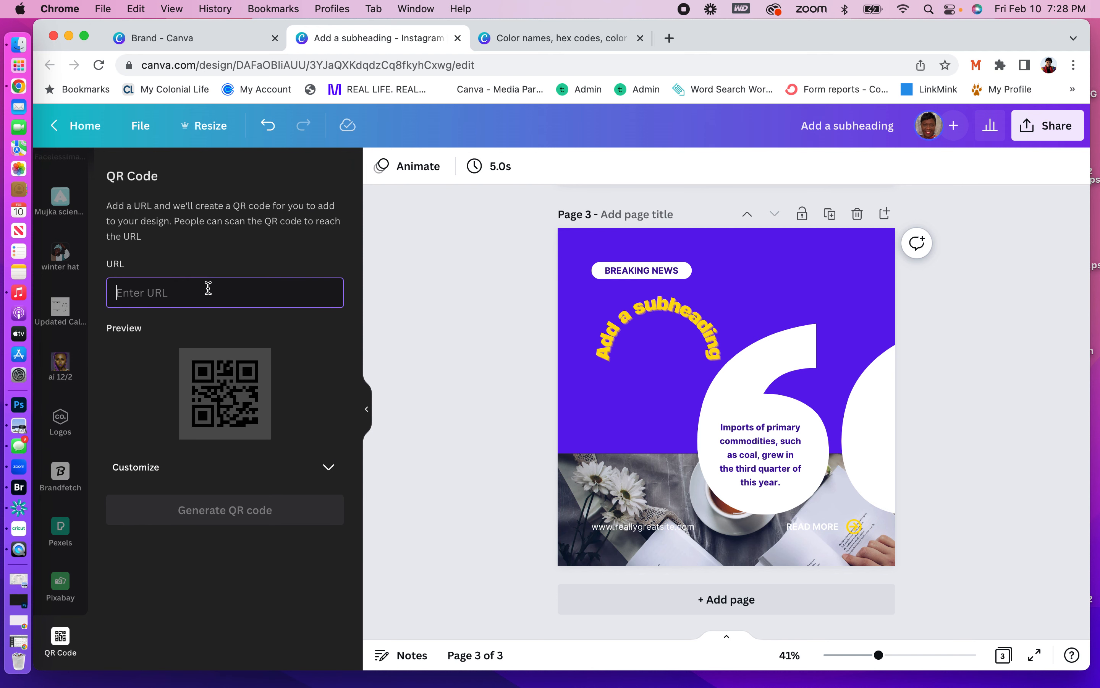
pyautogui.write('www.roy')
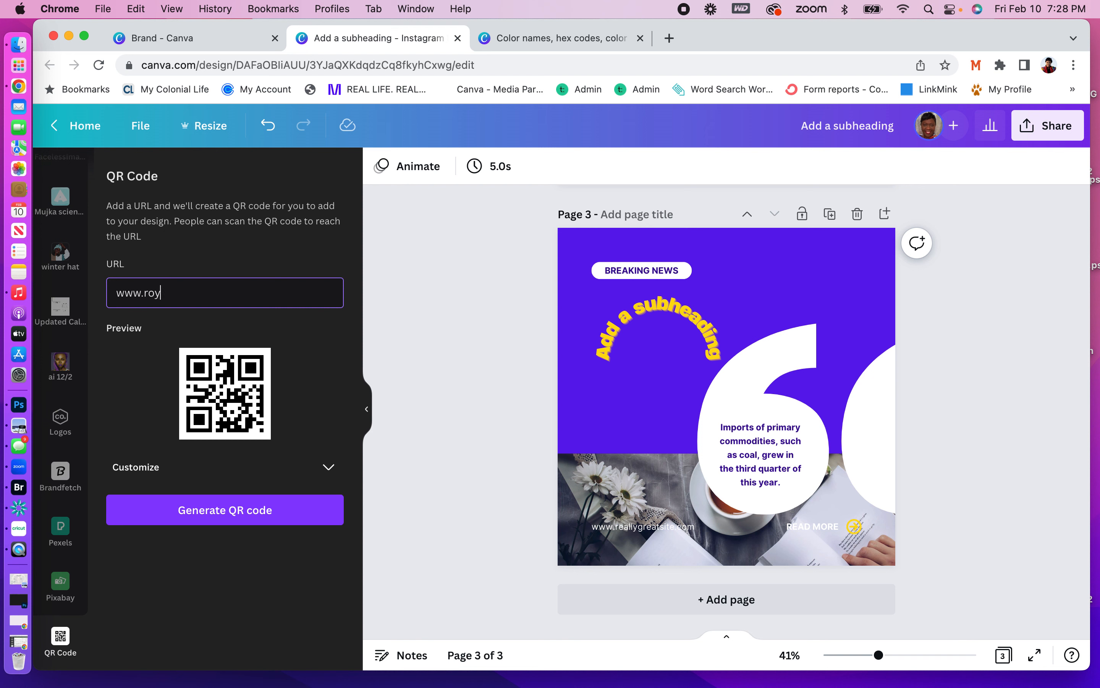
pyautogui.write('alstatements.com')
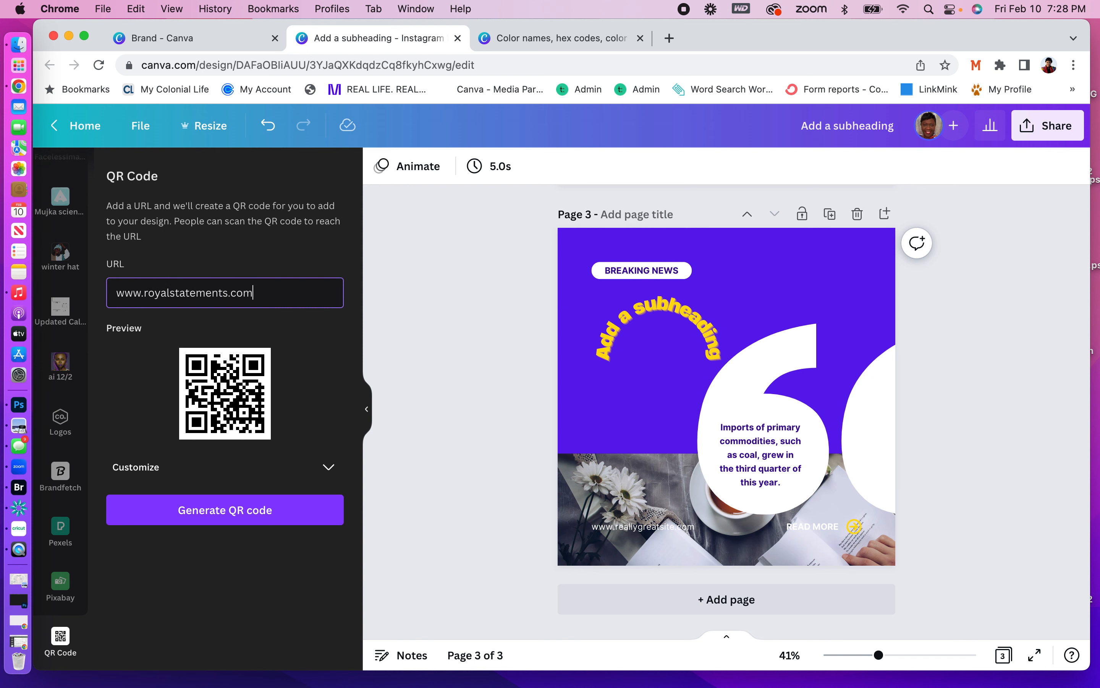
pyautogui.click(157, 510)
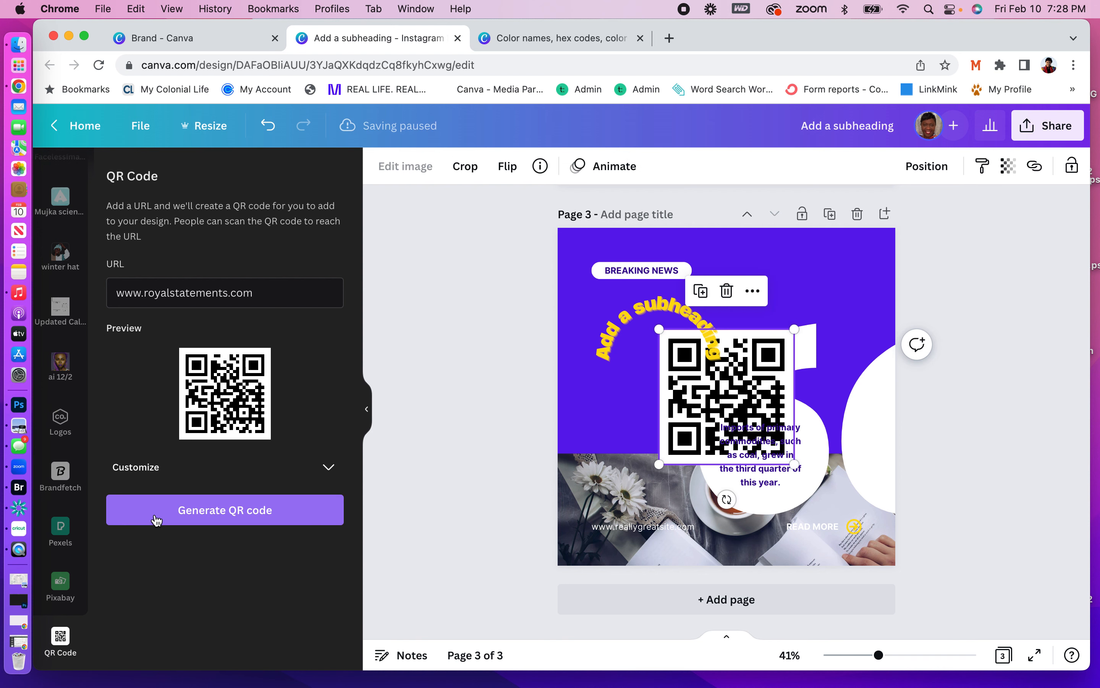
# Move the QR code to page 3's upper-right corner, shrink it to fit above the quotation marks and deselect it.
pyautogui.moveTo(682, 355); pyautogui.dragTo(776, 260)
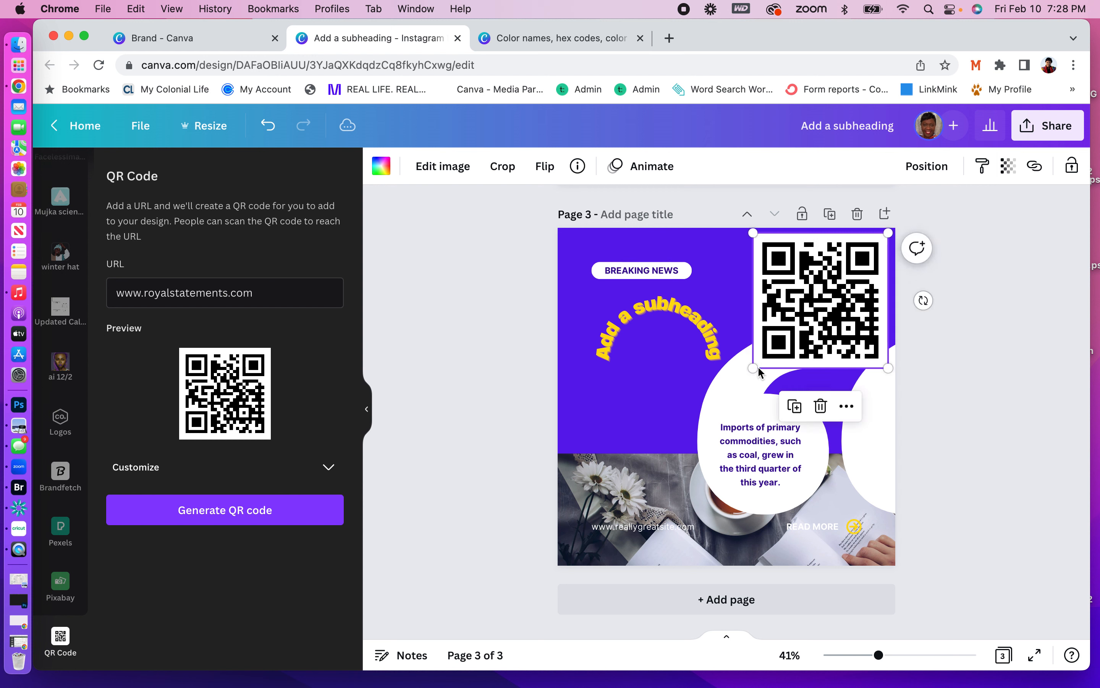
pyautogui.moveTo(754, 368); pyautogui.dragTo(794, 315)
pyautogui.click(954, 297)
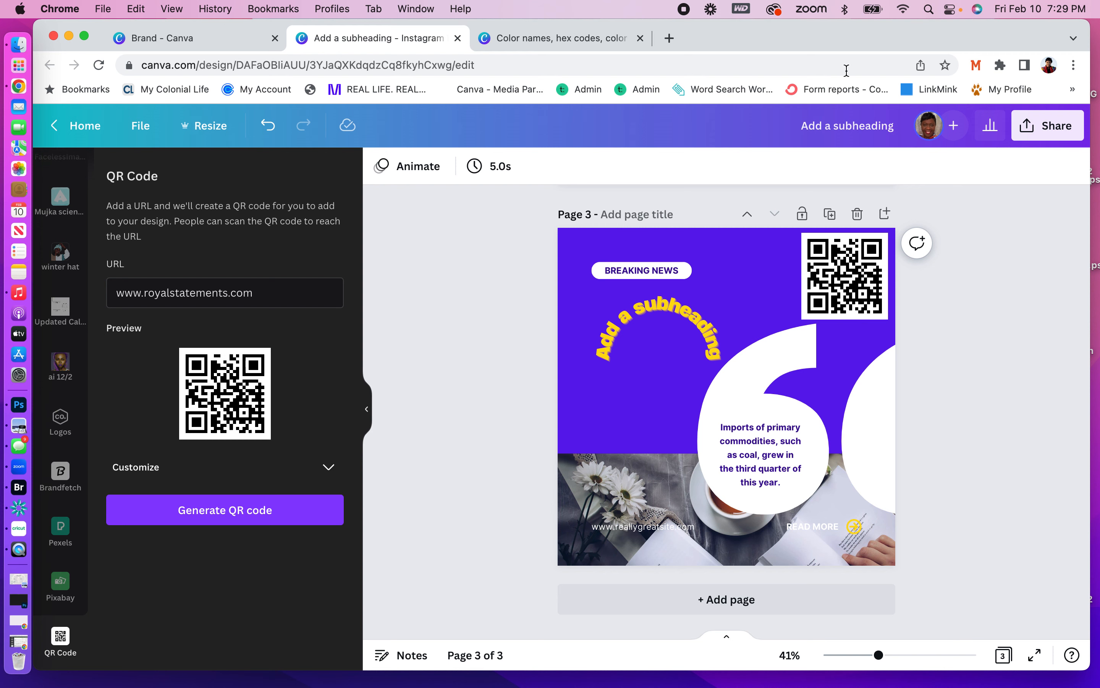
# Switch to the open canva.com/colors page and look over its color tools and resources.
pyautogui.click(531, 34)
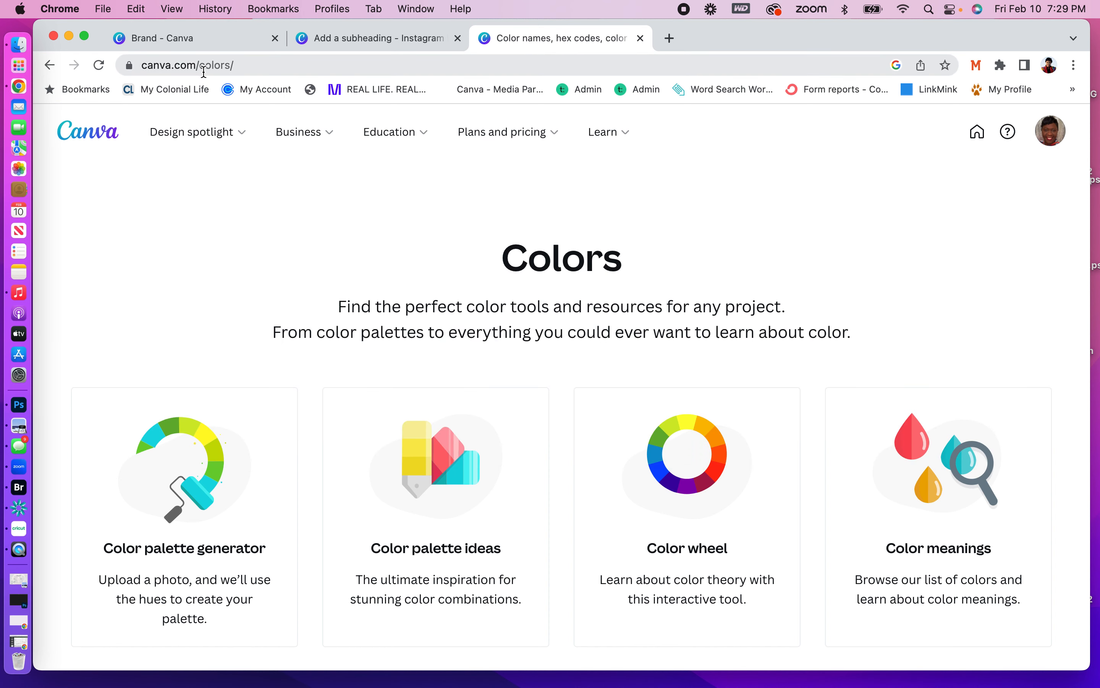
pyautogui.scroll(-3, 106, 470)
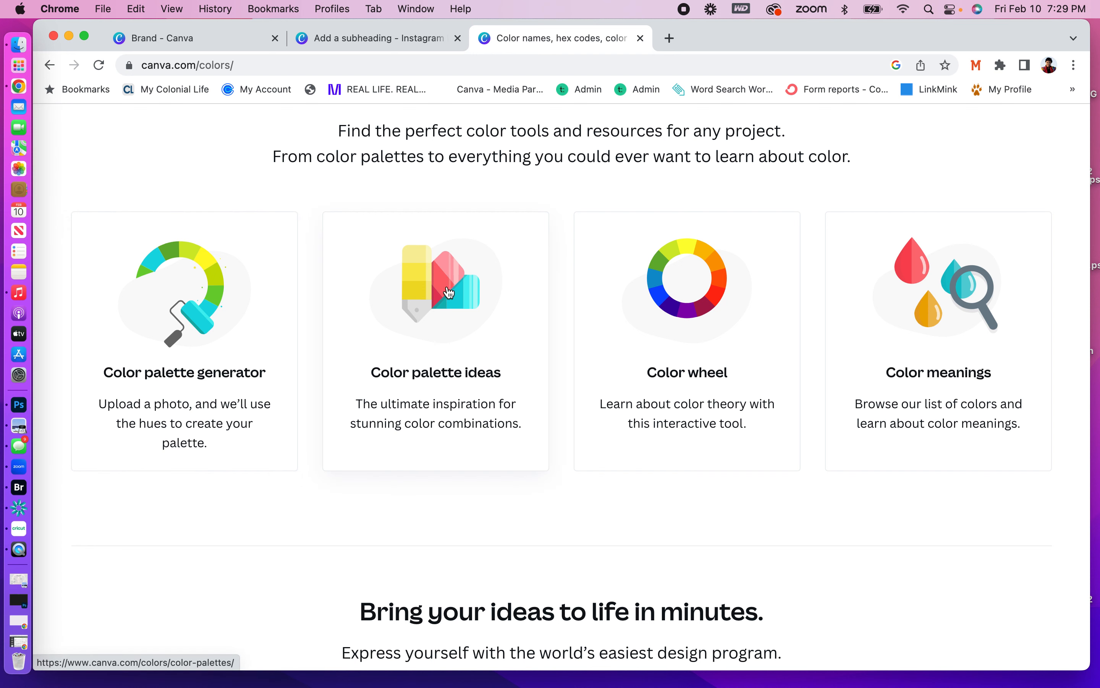
pyautogui.scroll(-4, 917, 334)
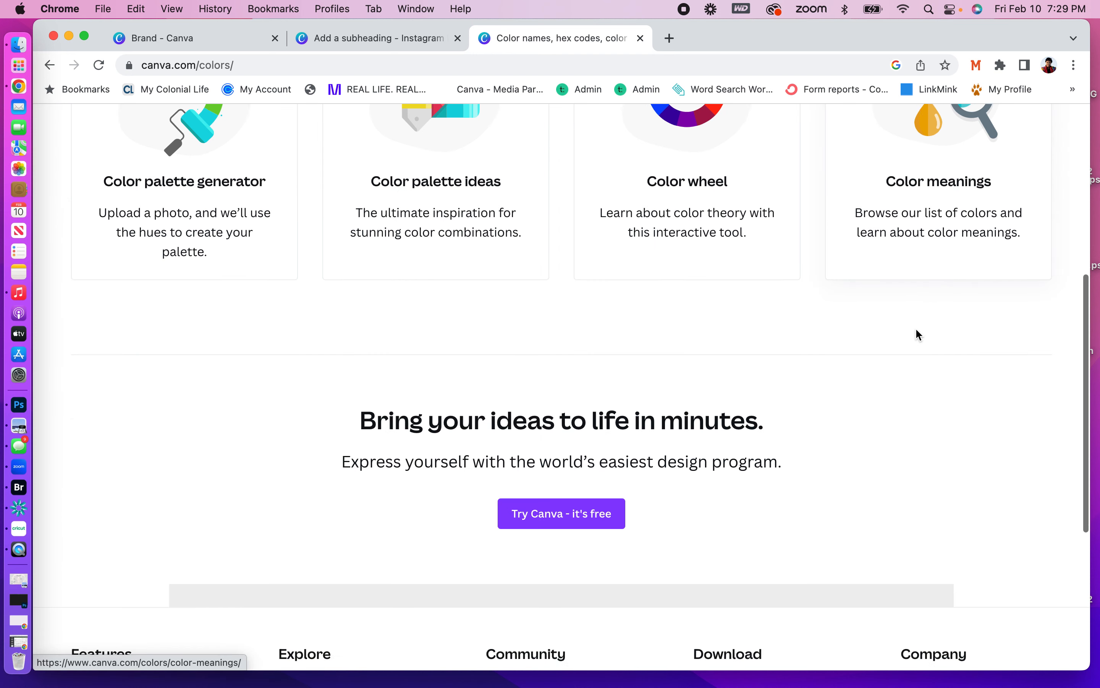
# Open the Color palette generator from the Colors page and look over its sample photo palette.
pyautogui.scroll(10, 917, 330)
pyautogui.scroll(-2, 916, 332)
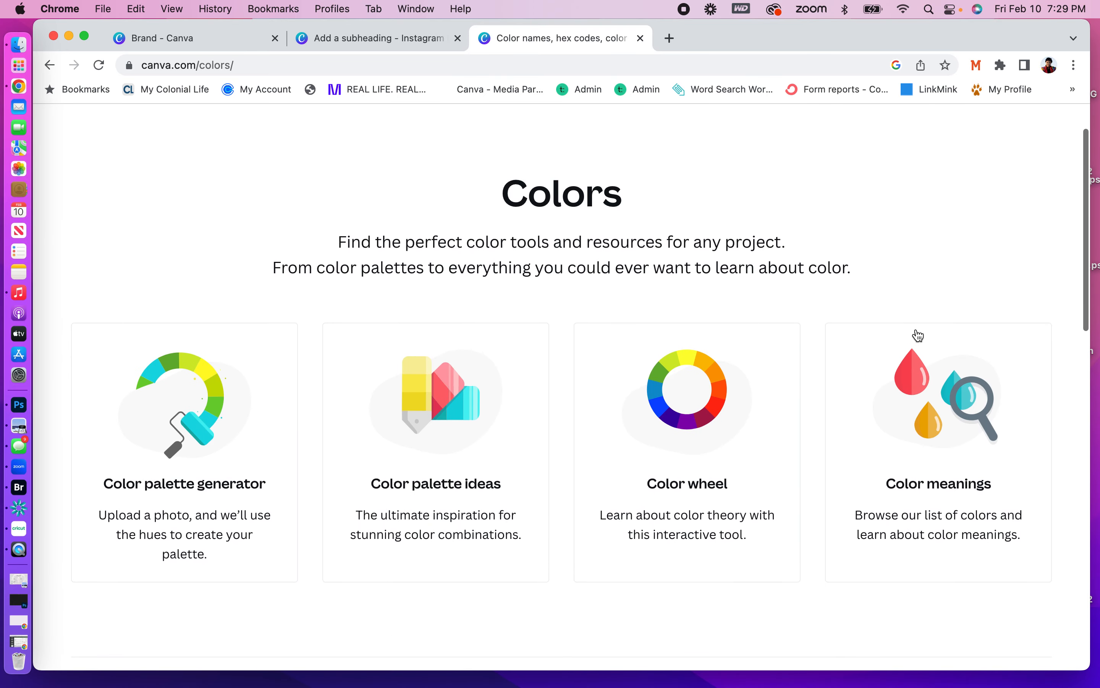
pyautogui.click(176, 451)
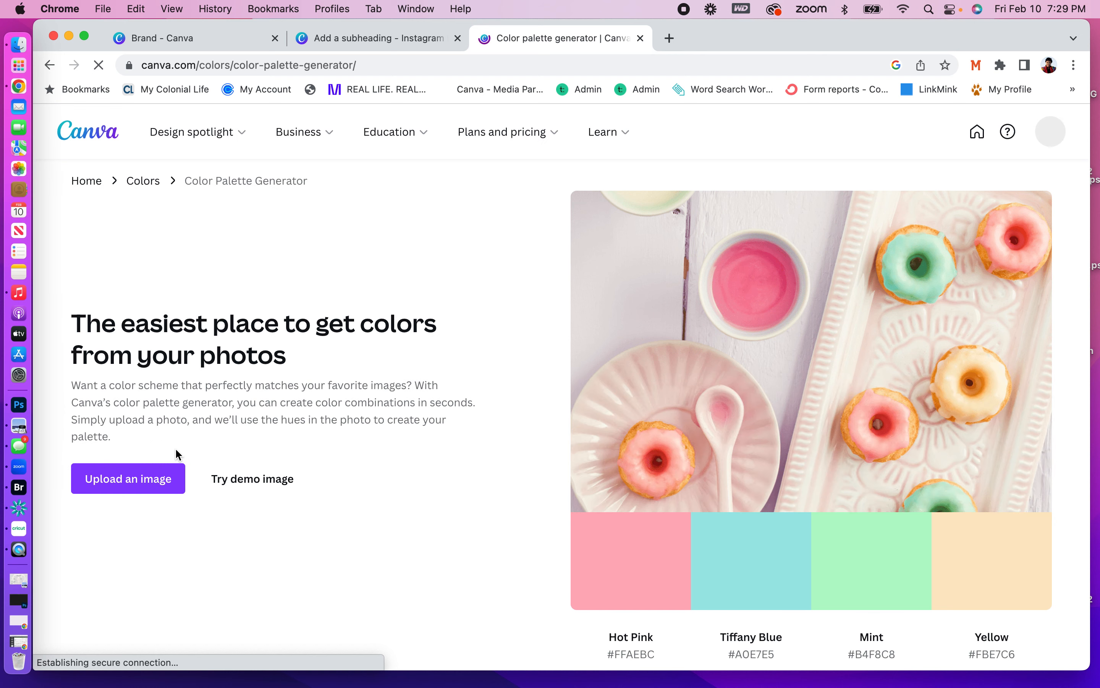
pyautogui.scroll(-5, 519, 315)
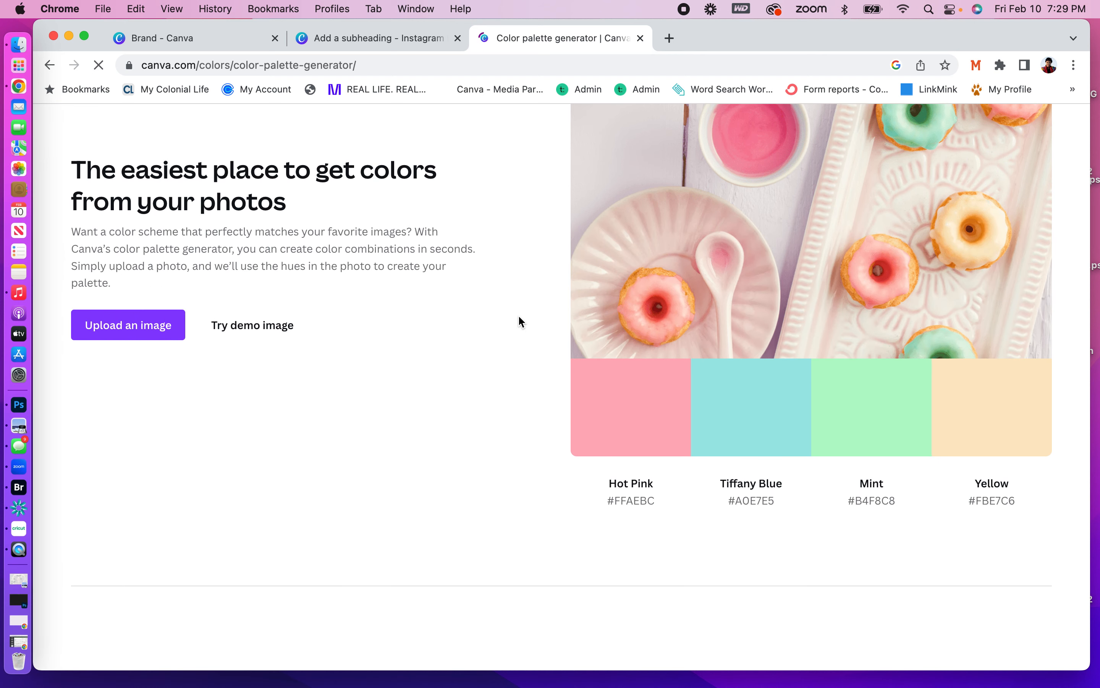
pyautogui.scroll(5, 519, 317)
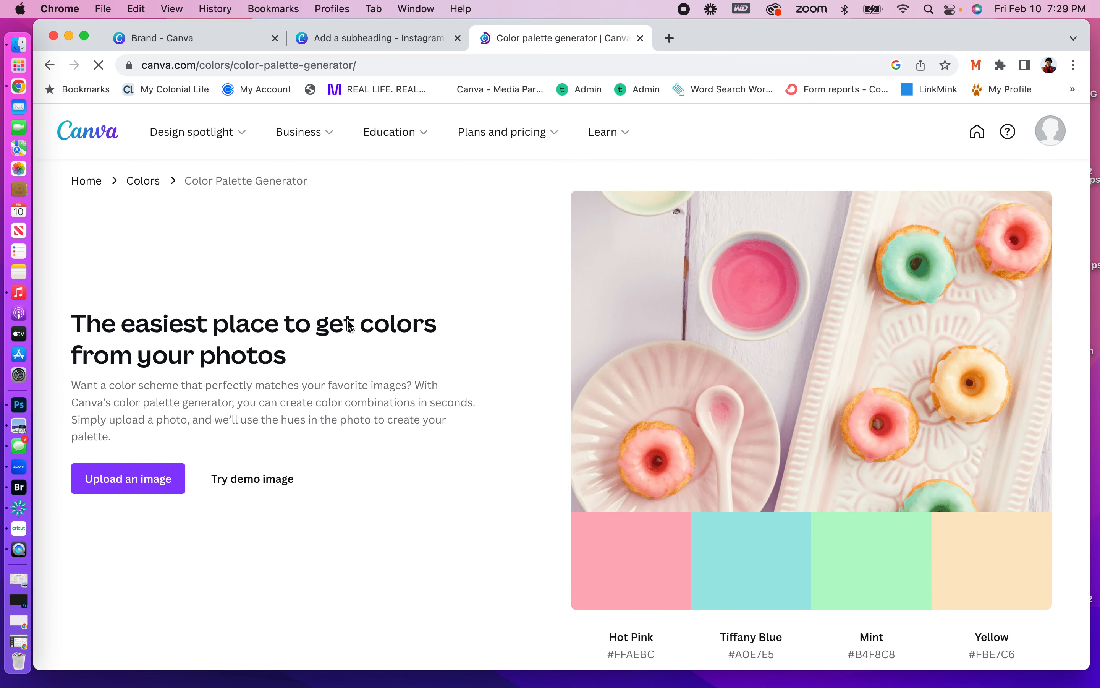
# Upload the image 1/04/23.png from Documents to generate a color palette from it, and view the palette.
pyautogui.click(137, 482)
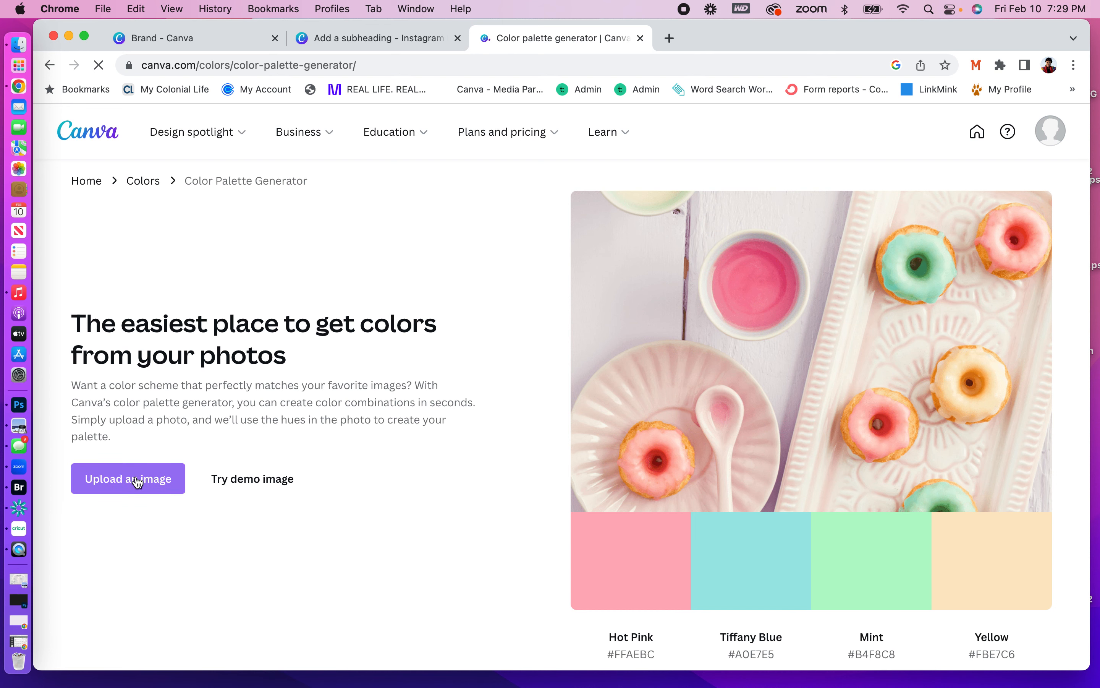
pyautogui.click(138, 481)
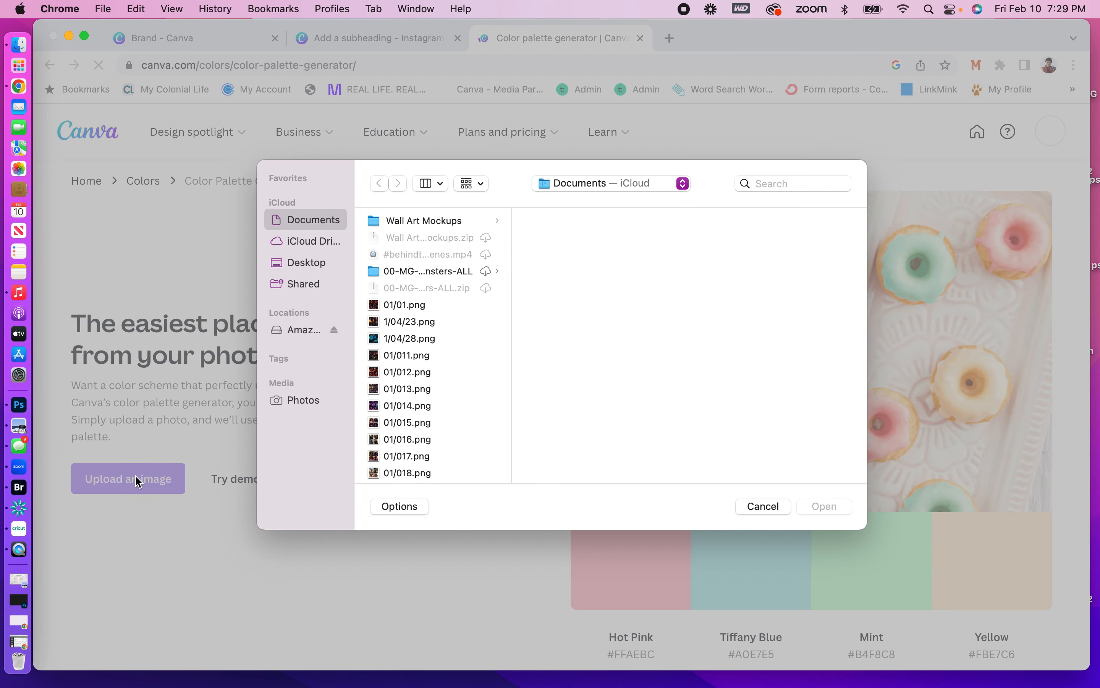
pyautogui.click(390, 304)
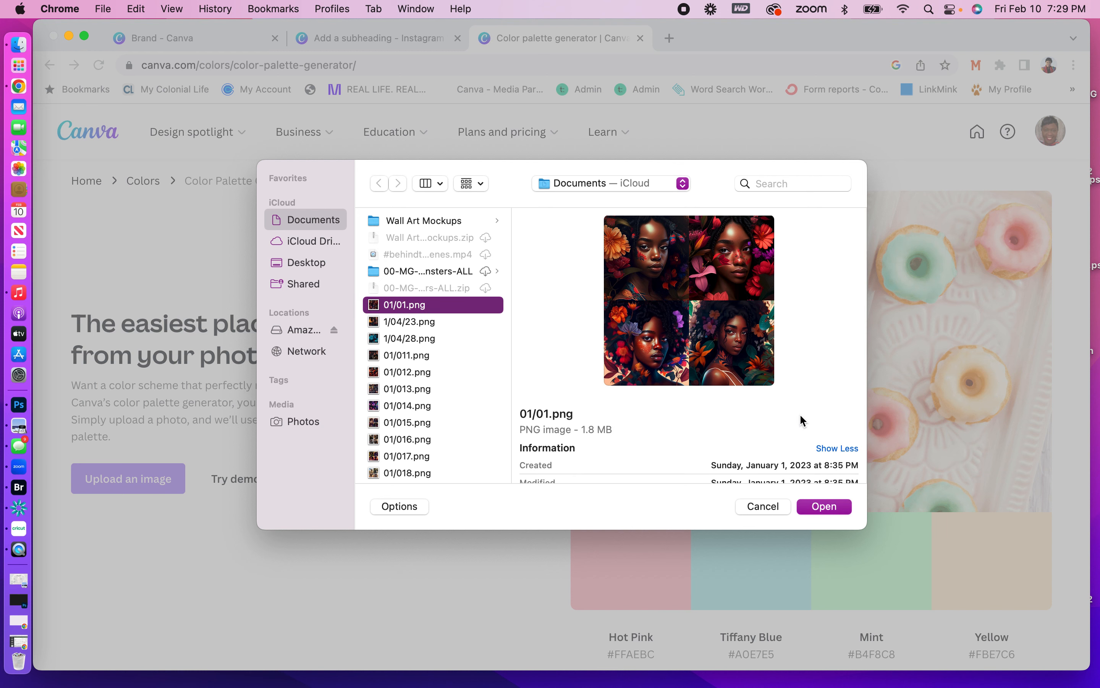
pyautogui.click(433, 323)
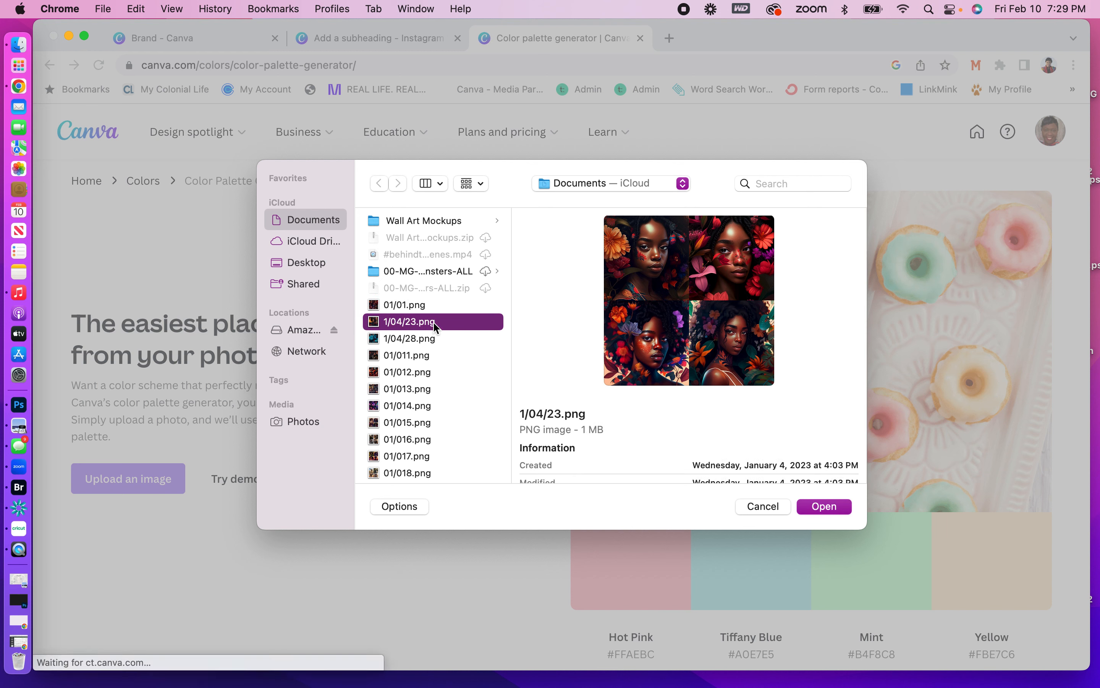
pyautogui.click(838, 507)
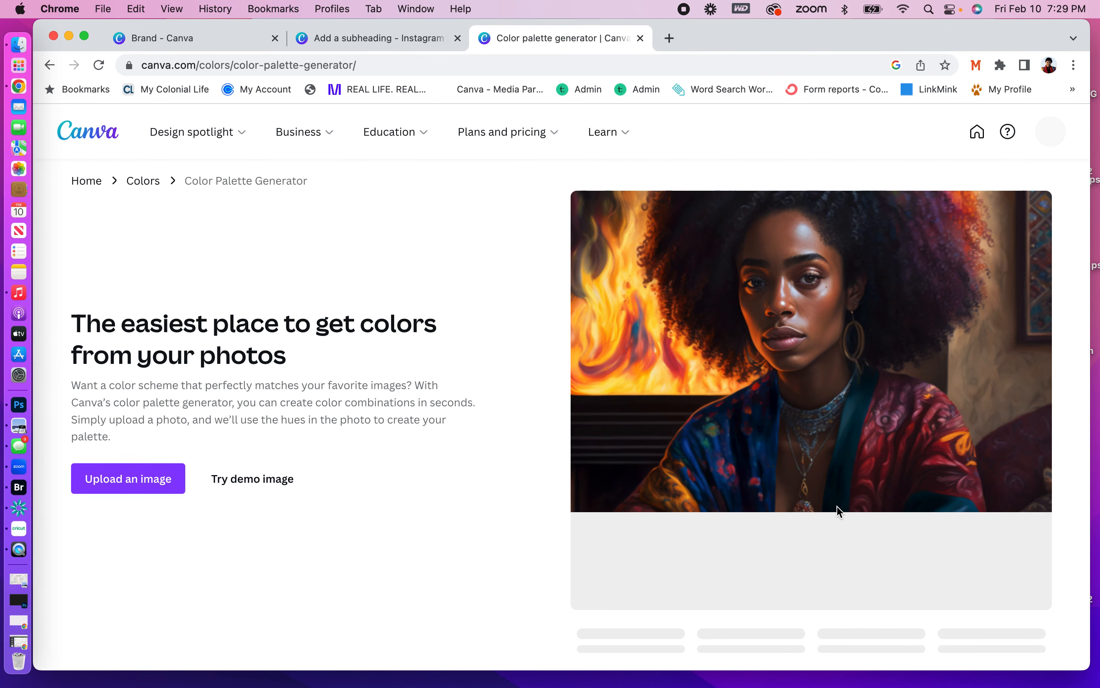
pyautogui.scroll(-3, 538, 520)
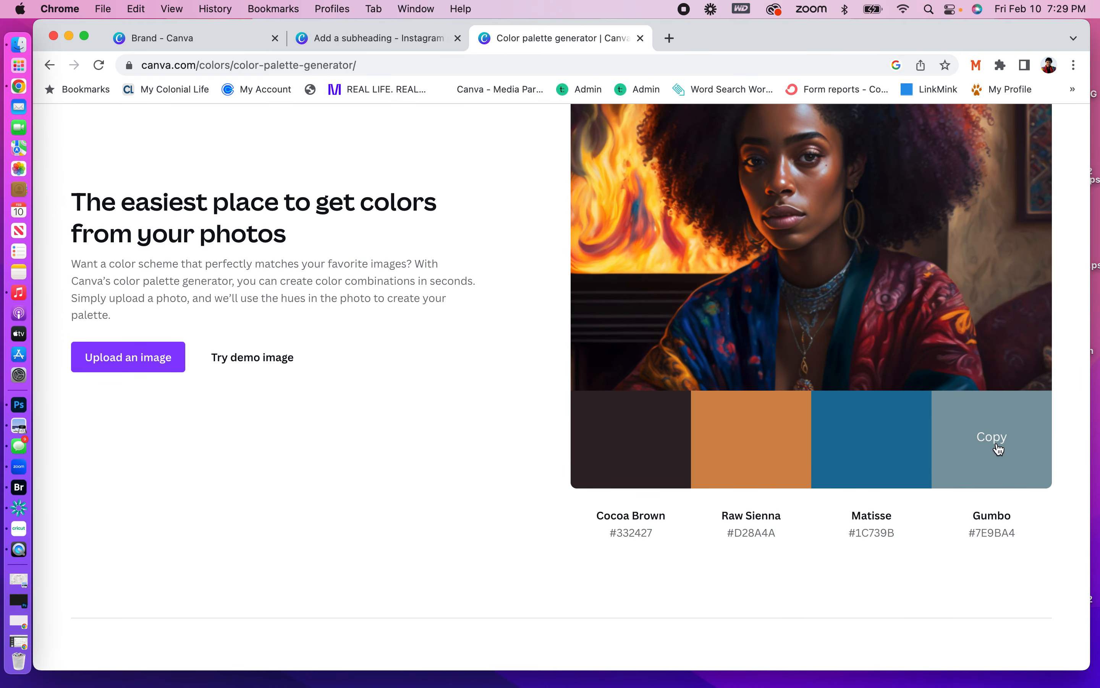
pyautogui.scroll(2, 510, 501)
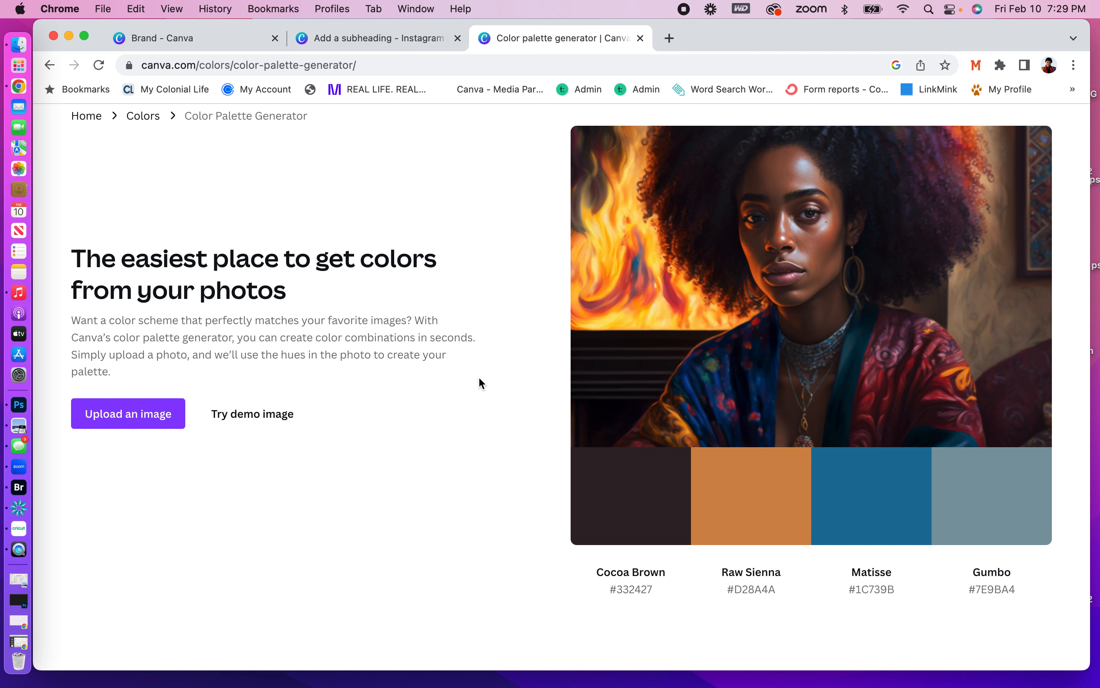
# Return to the Colors page, open Color palette ideas and search the palettes for "graduation".
pyautogui.click(50, 67)
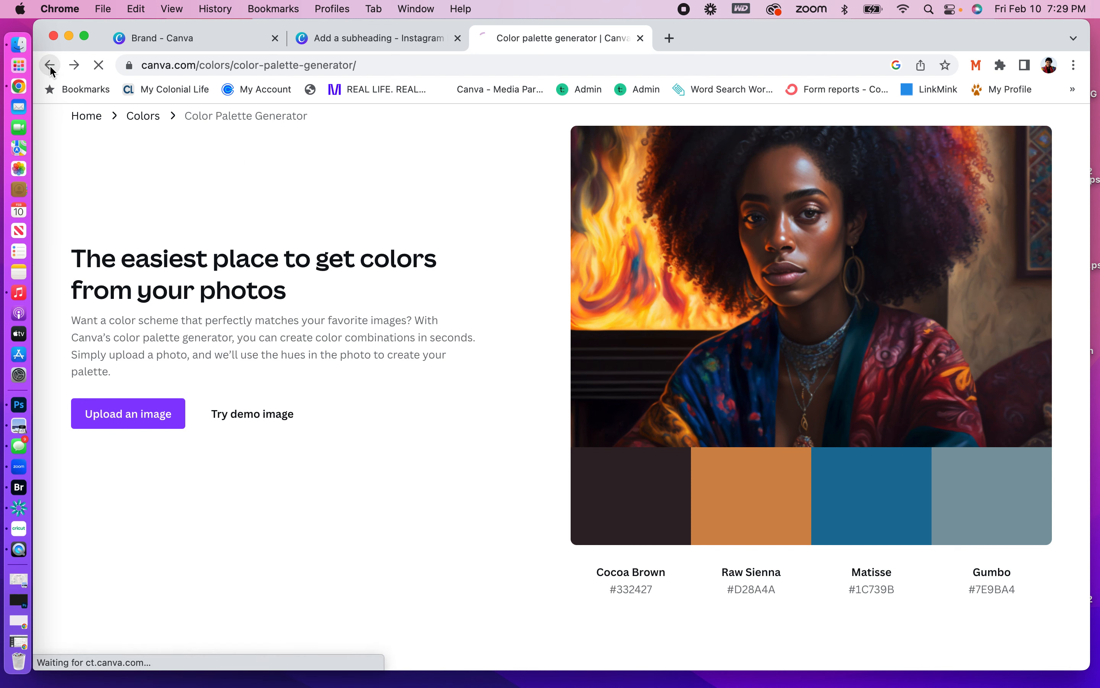
pyautogui.scroll(-2, 330, 382)
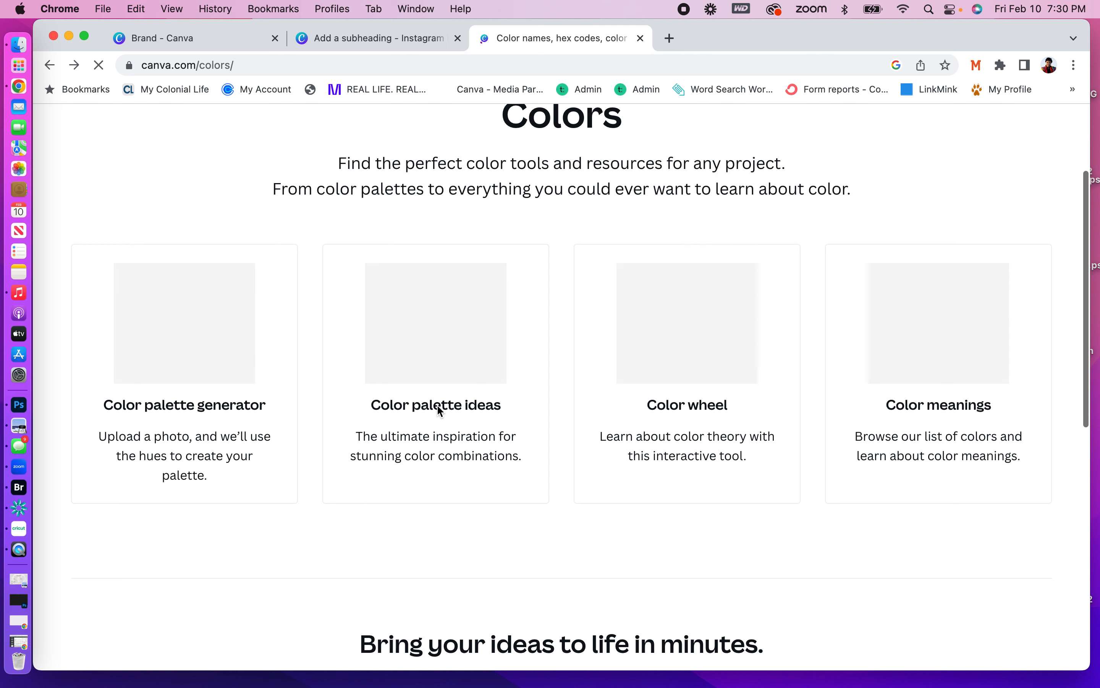
pyautogui.click(439, 409)
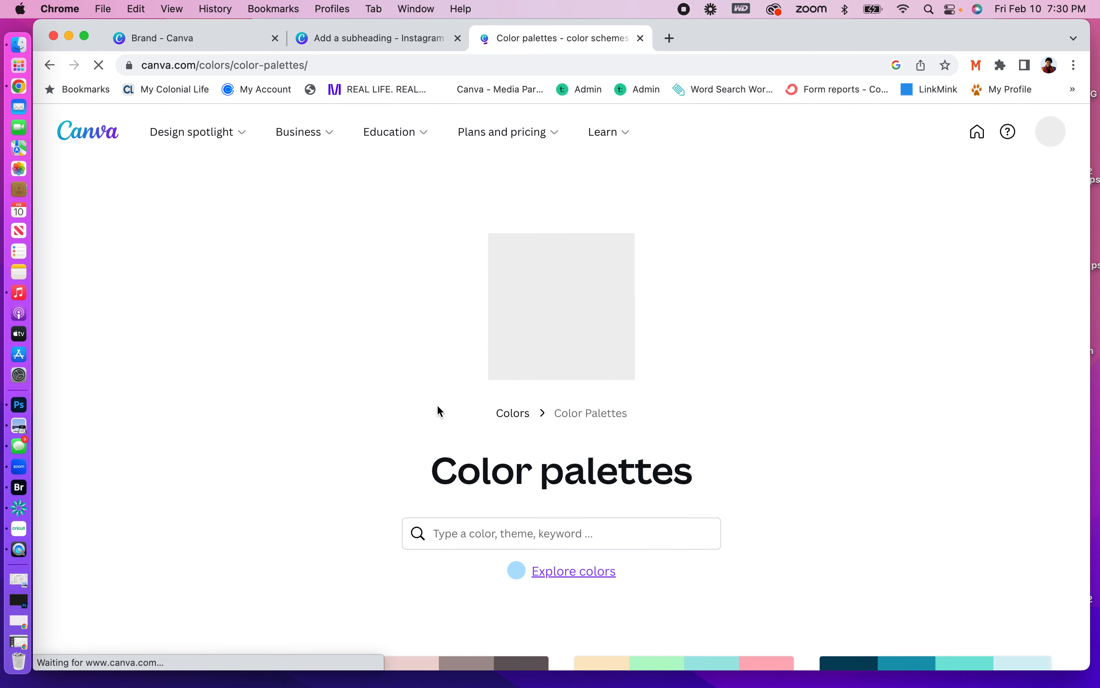
pyautogui.scroll(-1, 436, 404)
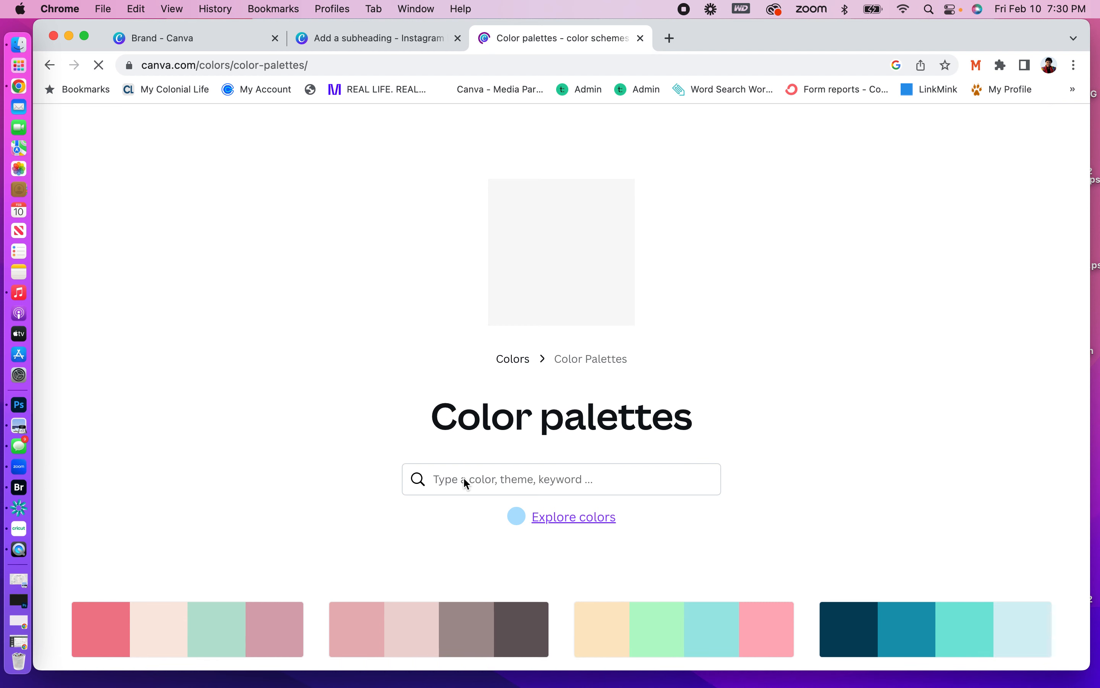
pyautogui.click(508, 480)
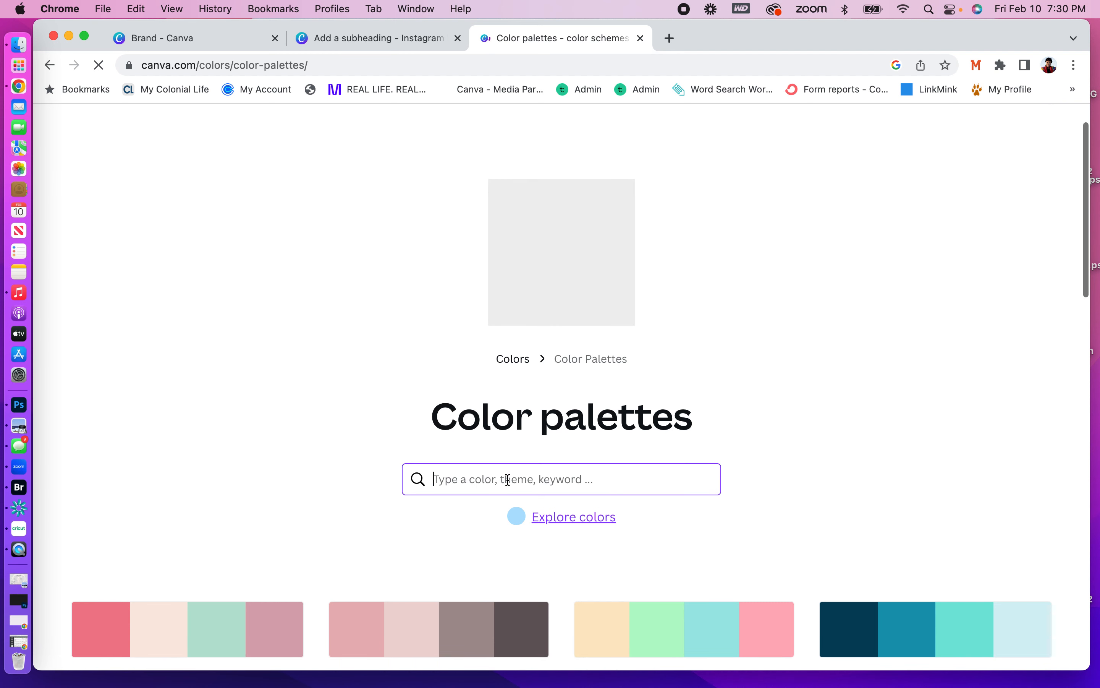
pyautogui.write('gra')
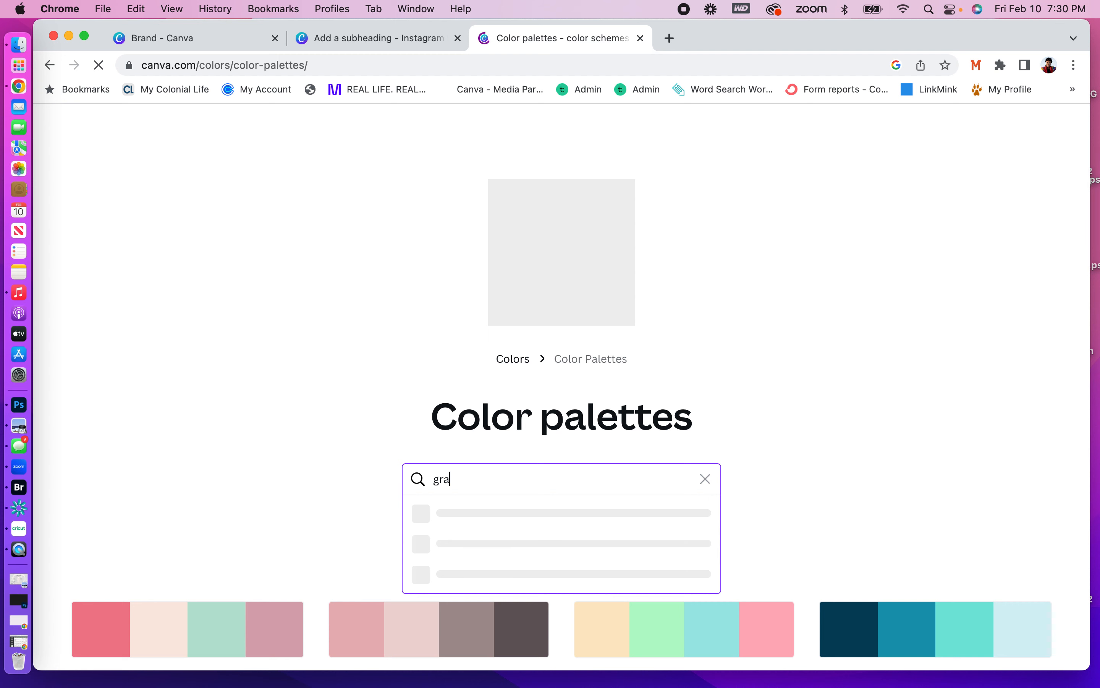
pyautogui.write('duation')
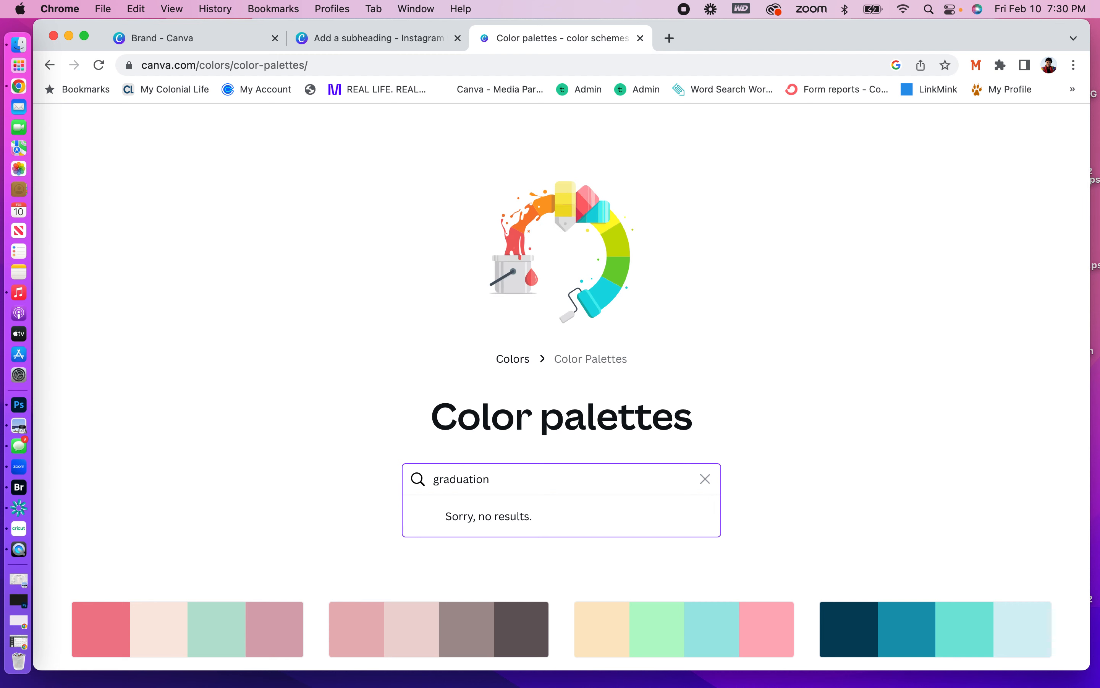
# Search the palettes for "birthday" instead, open the Birthday Cake combination and look over its colors, related combinations and articles.
pyautogui.click(706, 479)
pyautogui.write('bi')
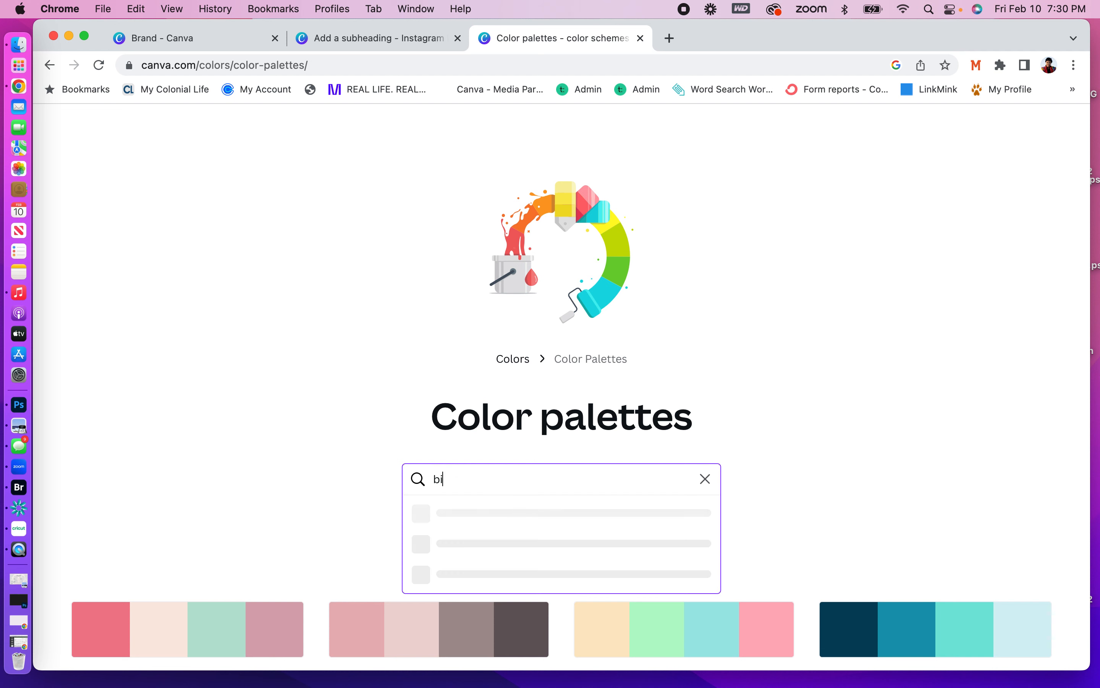
pyautogui.write('rthday')
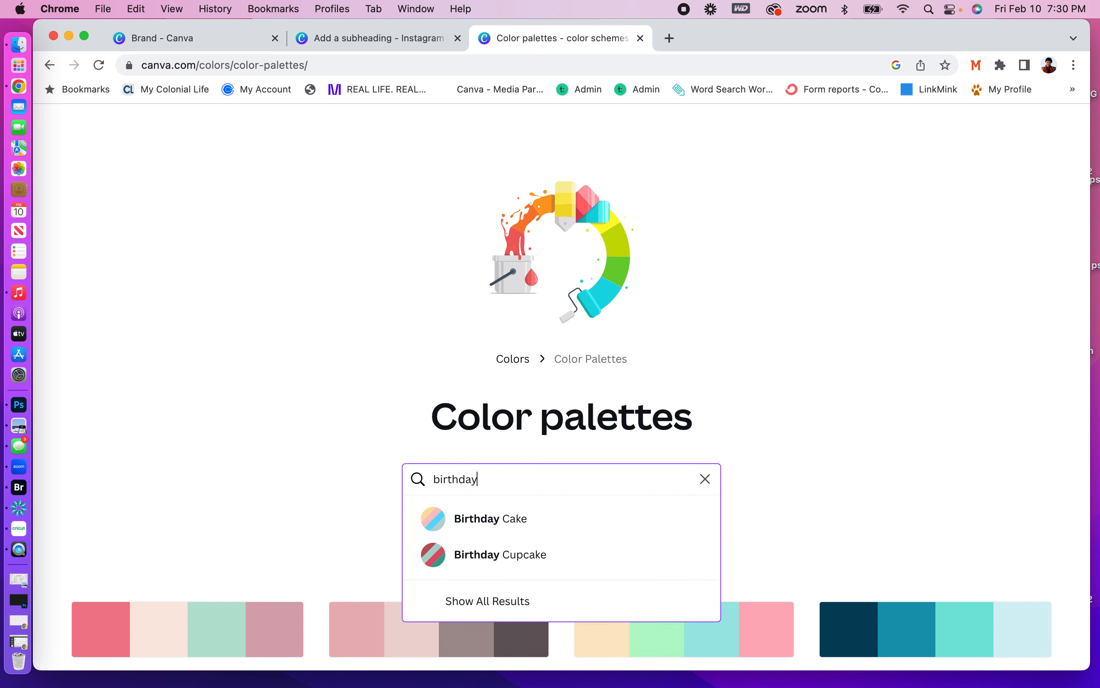
pyautogui.click(551, 527)
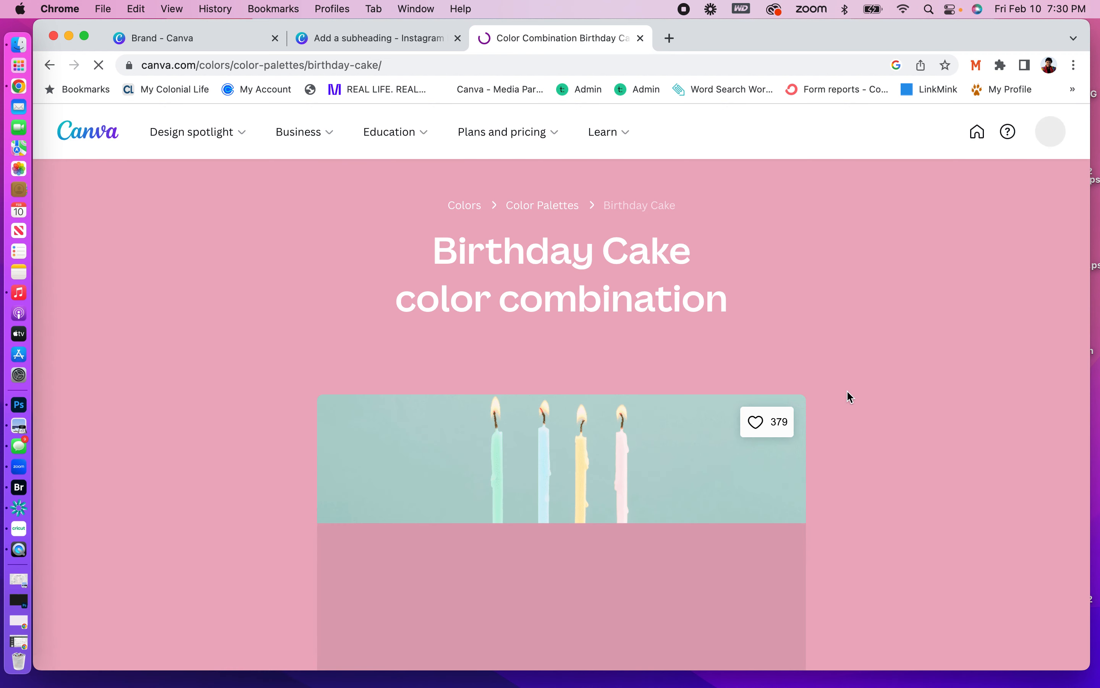
pyautogui.scroll(-3, 848, 391)
pyautogui.scroll(-6, 848, 396)
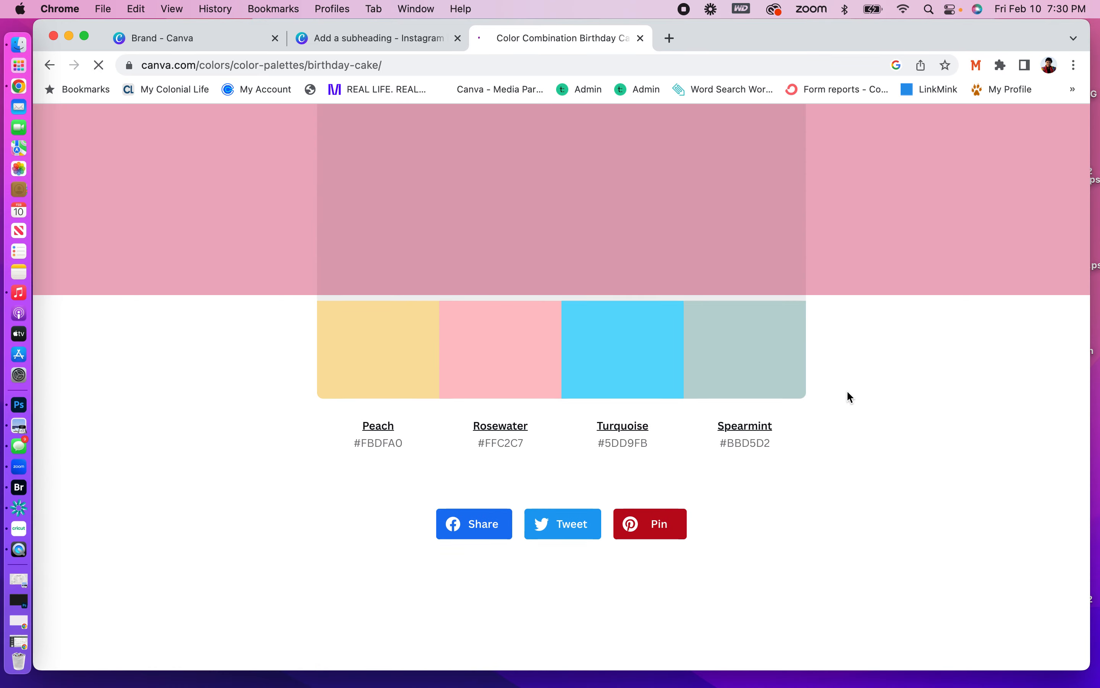
pyautogui.scroll(-4, 847, 392)
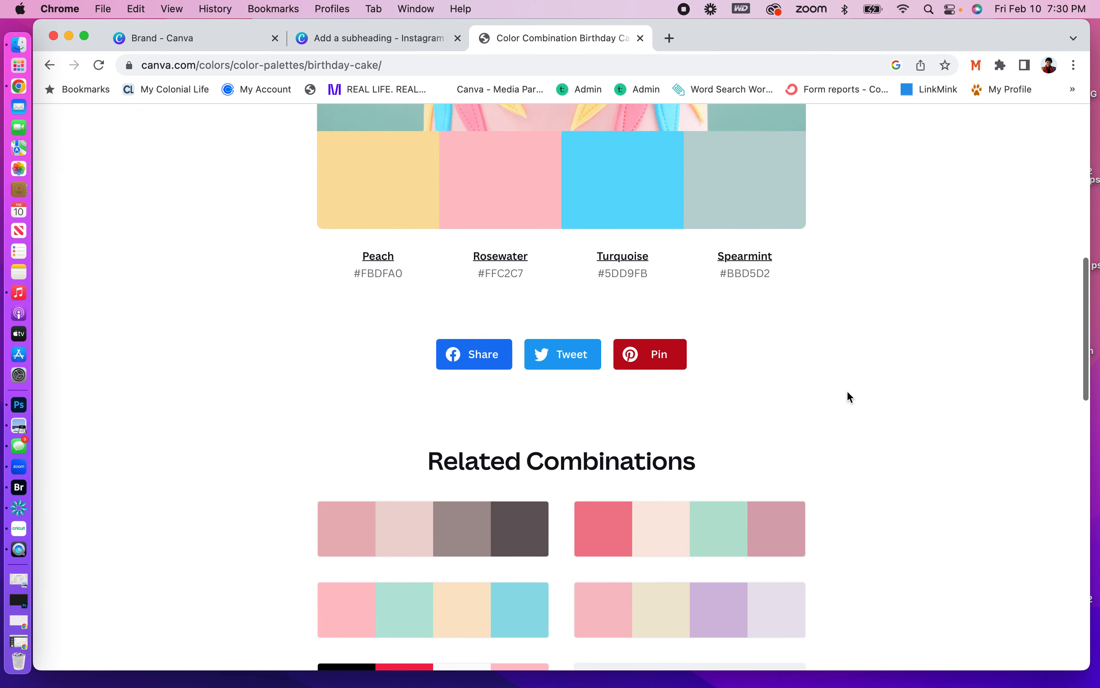
pyautogui.scroll(-3, 847, 392)
pyautogui.scroll(-10, 847, 392)
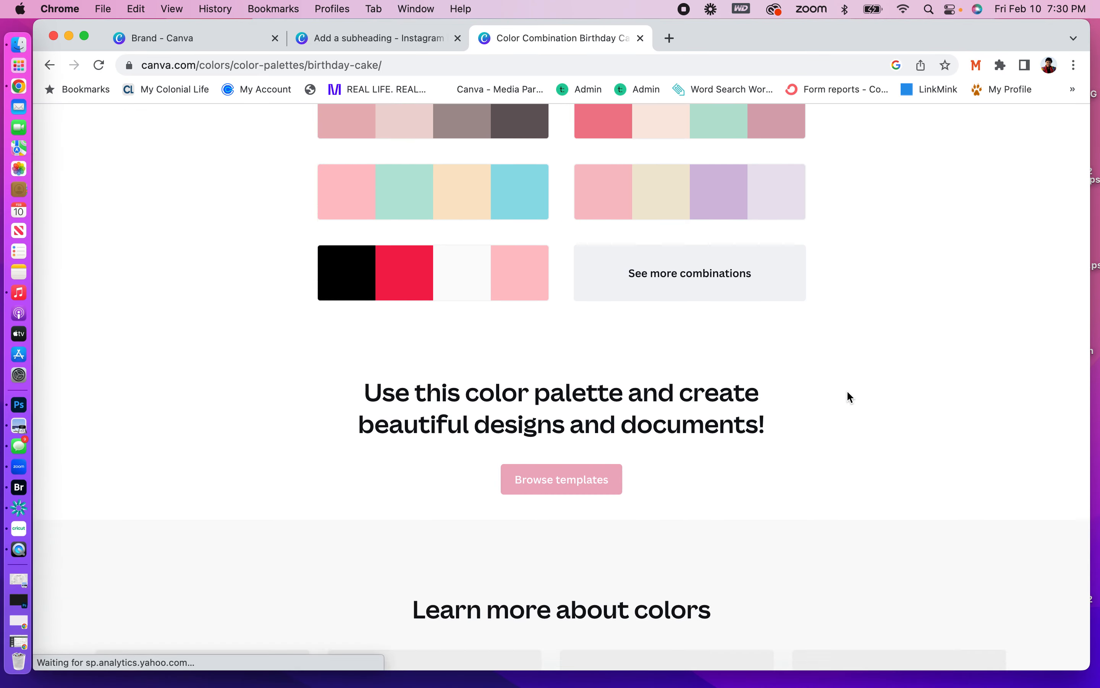
pyautogui.scroll(-2, 848, 394)
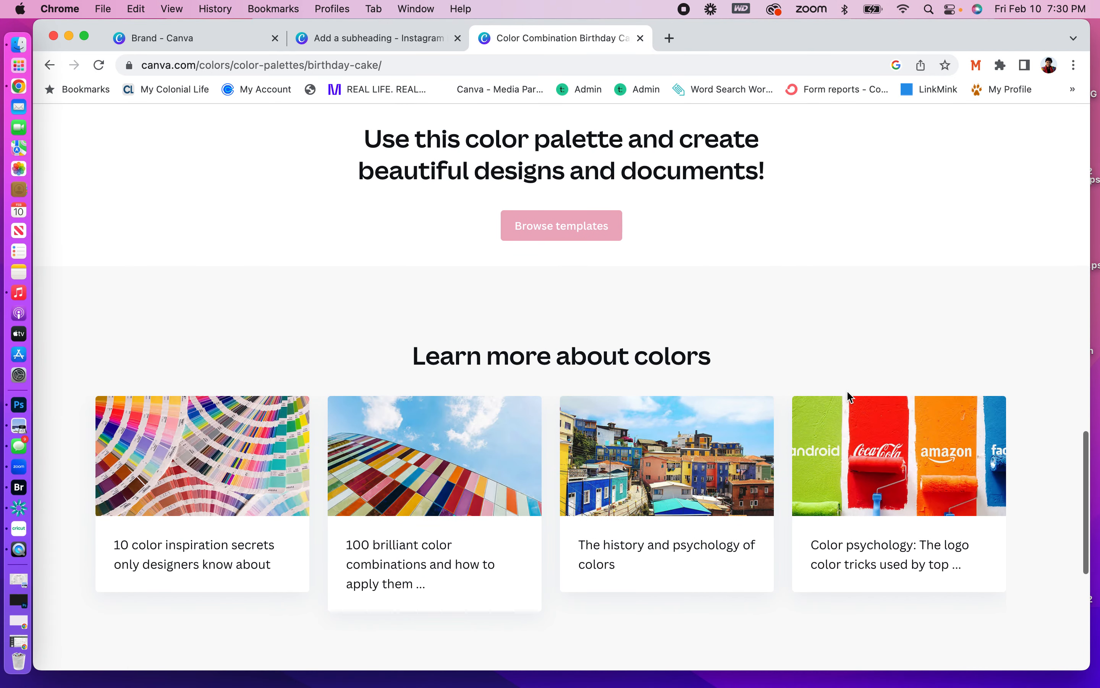
pyautogui.scroll(20, 847, 393)
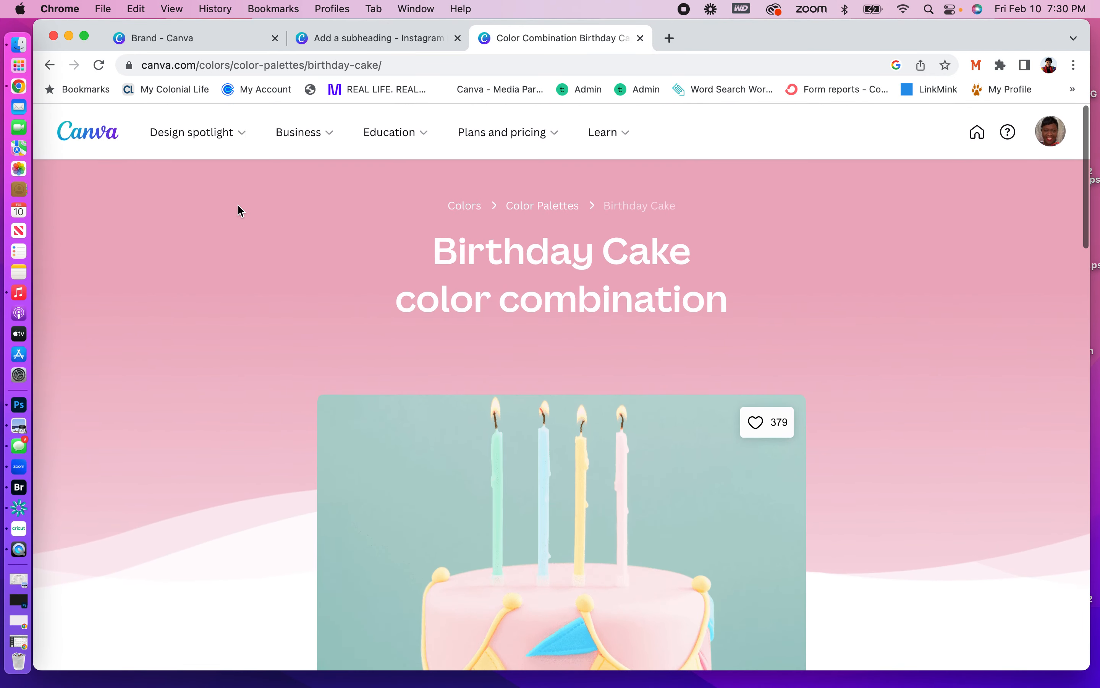
# Go back to the Colors page and open the Color wheel tool at its color picking section.
pyautogui.click(51, 66)
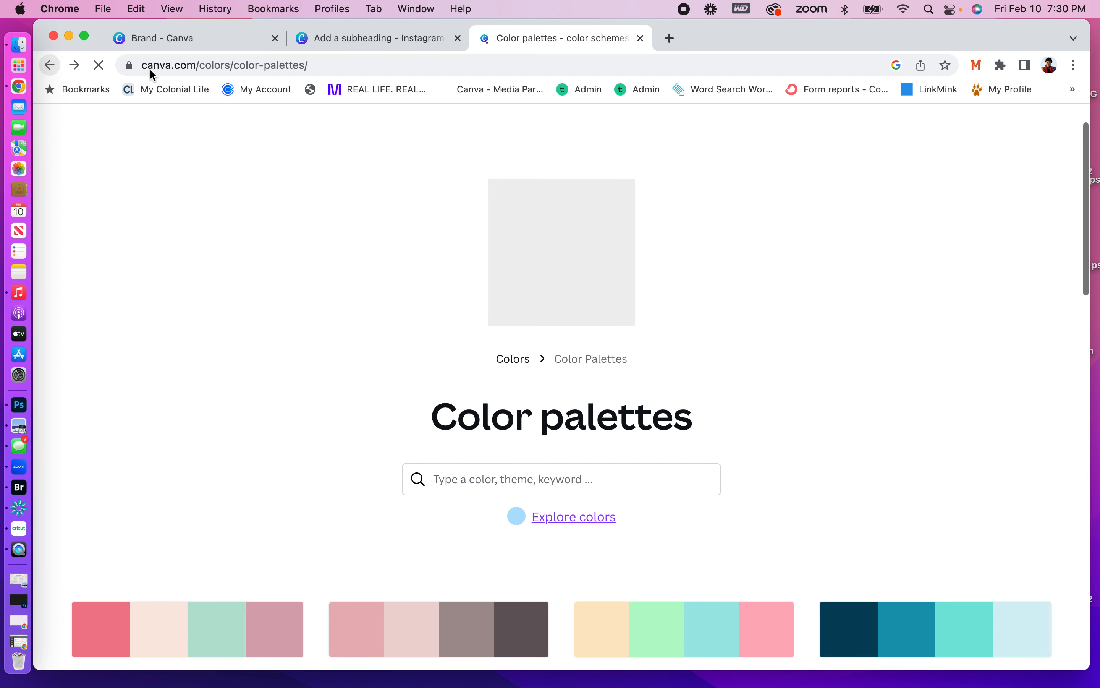
pyautogui.click(51, 66)
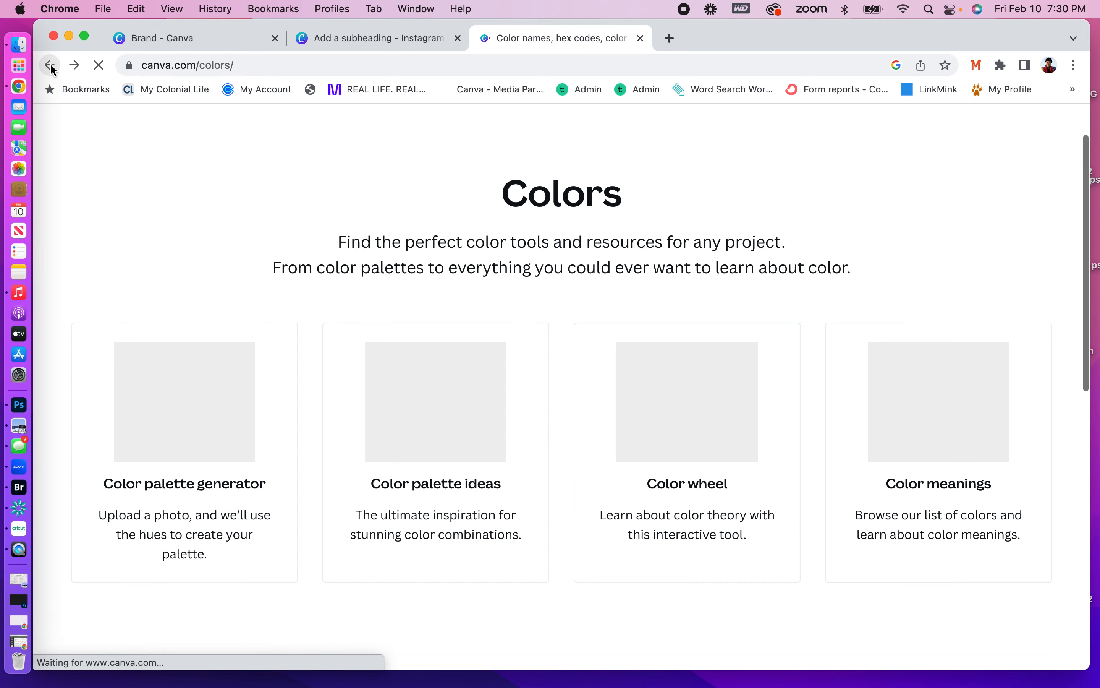
pyautogui.click(658, 482)
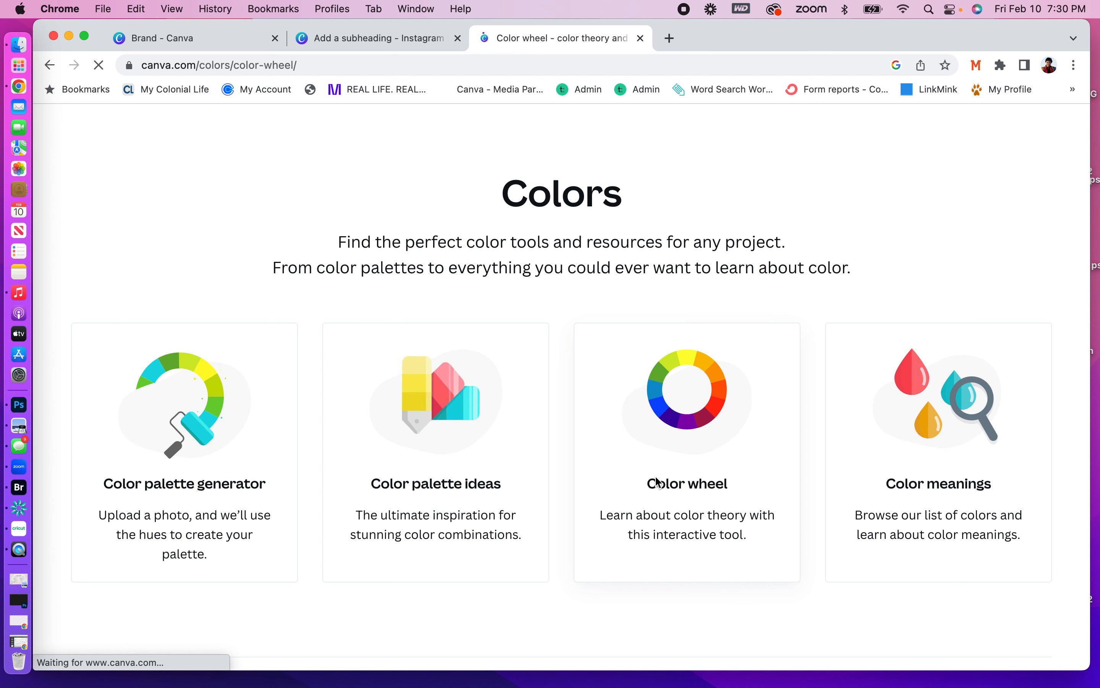
pyautogui.scroll(-3, 656, 482)
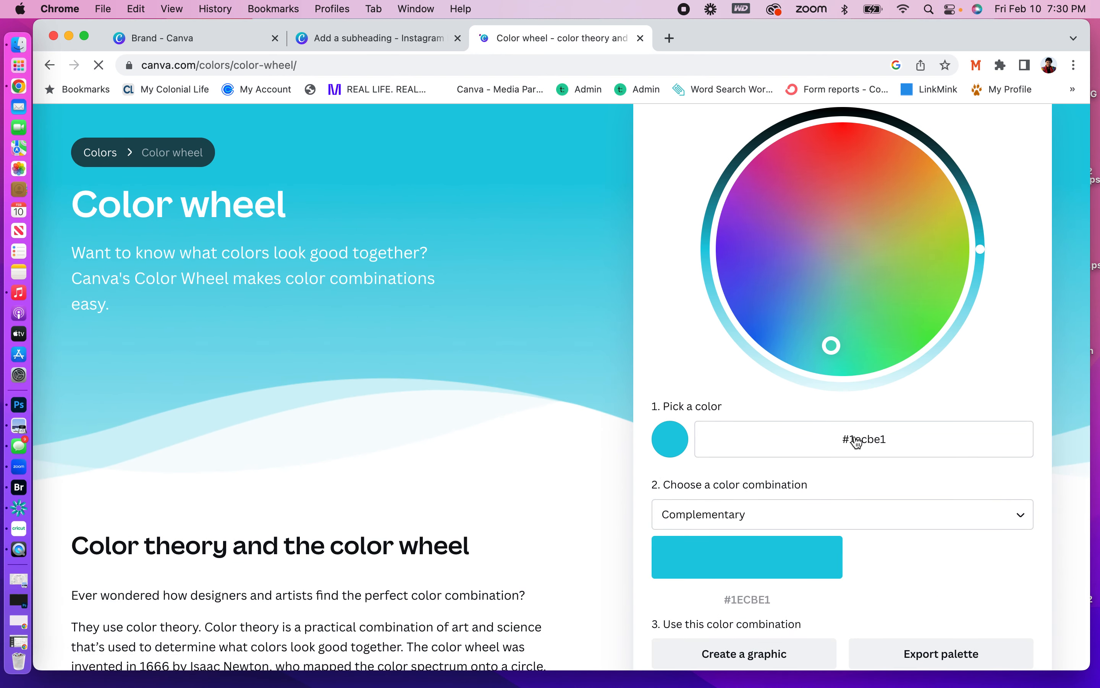
# Copy the hex code #5306FF from the RS brand colors on the Brand page and set it as the color wheel's picked color.
pyautogui.click(142, 37)
pyautogui.tripleClick(511, 388)
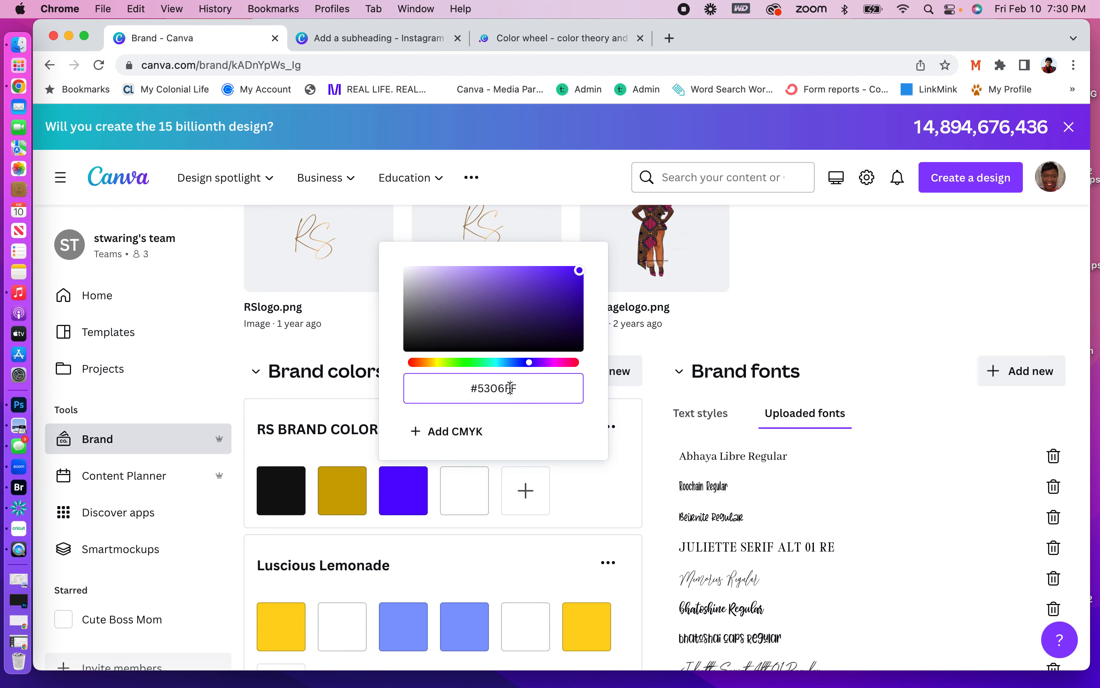
pyautogui.press('super+c')
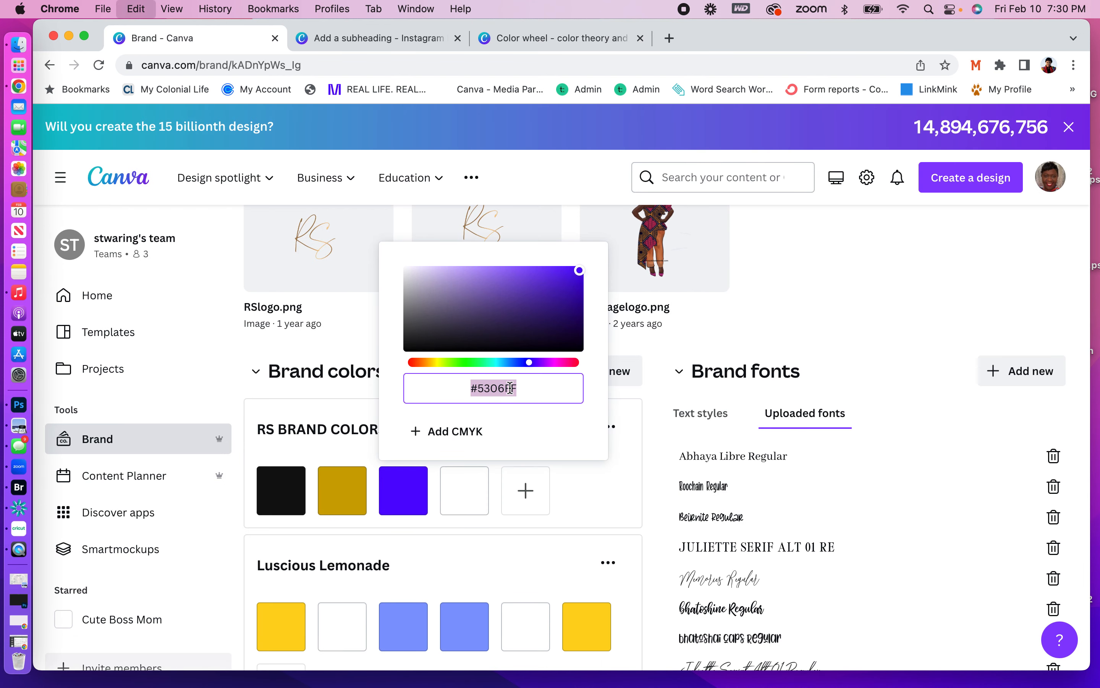
pyautogui.click(545, 38)
pyautogui.tripleClick(935, 436)
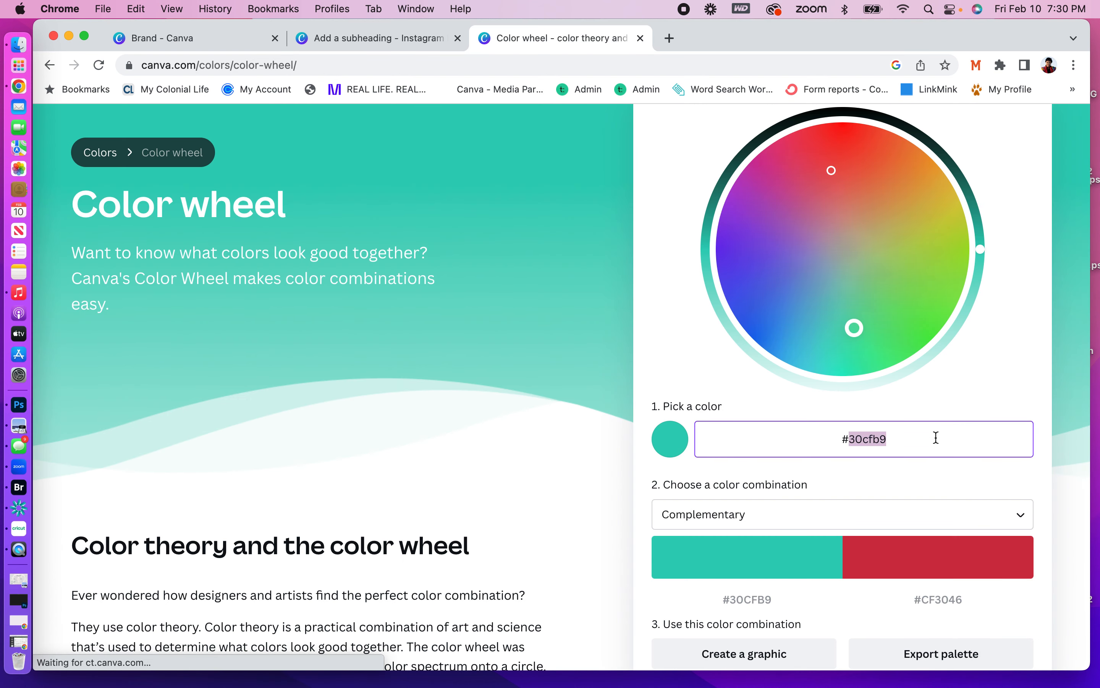
pyautogui.press('super+v')
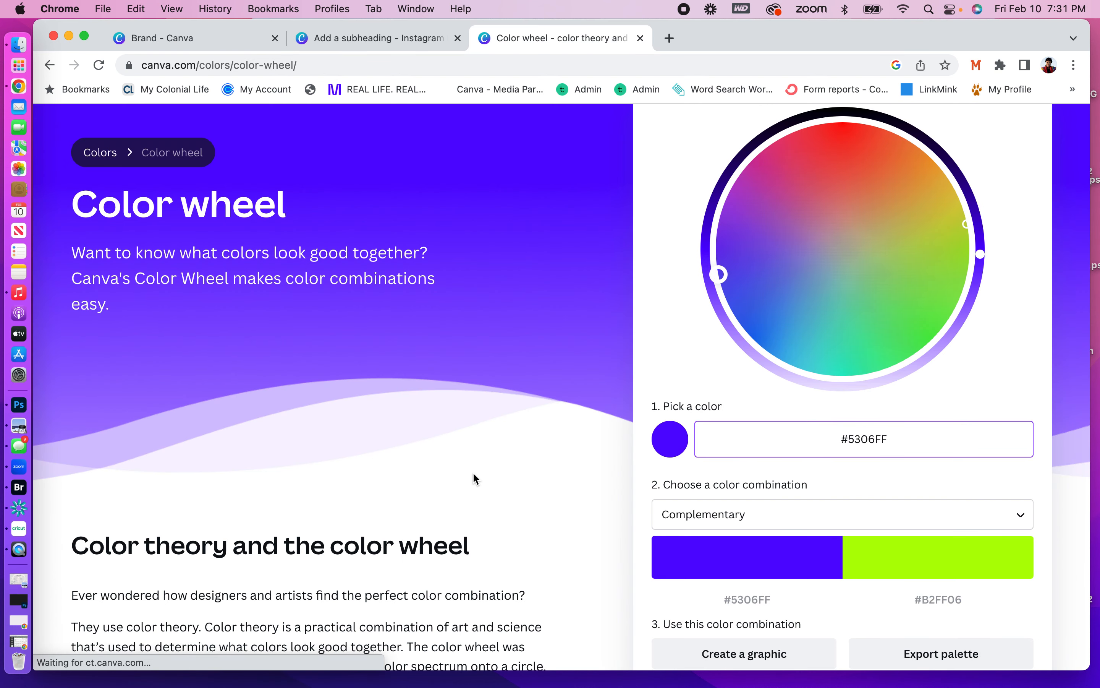
pyautogui.scroll(-3, 461, 472)
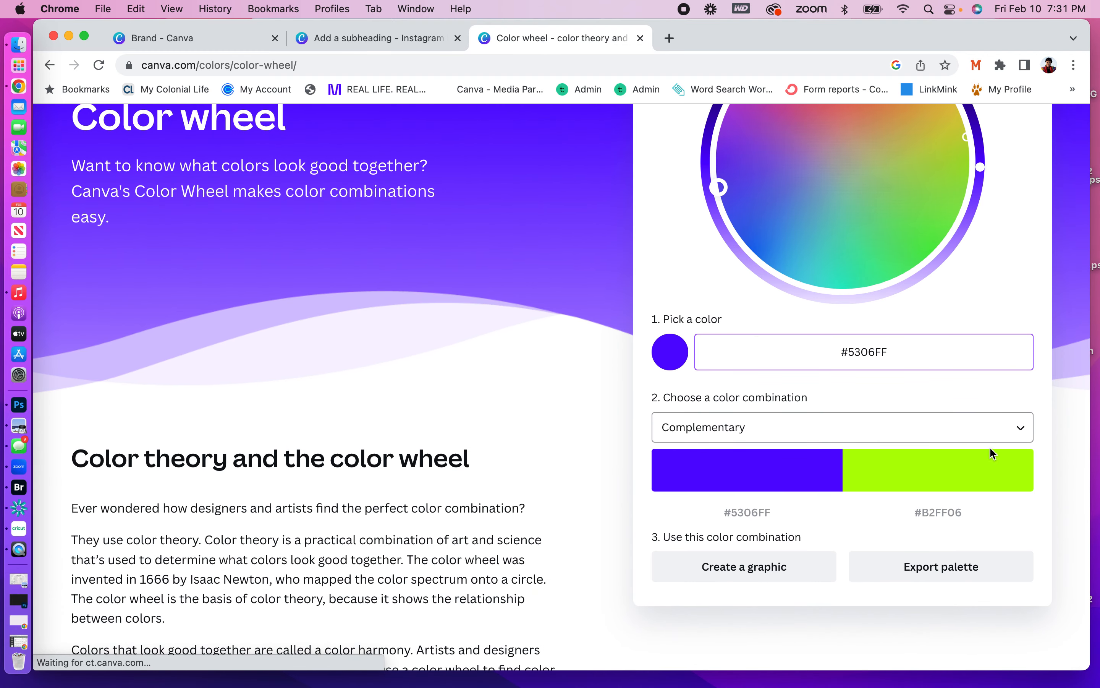
# Adjust the hue of the second color in the combination to red, then settle on the pink #FF06BE.
pyautogui.click(964, 479)
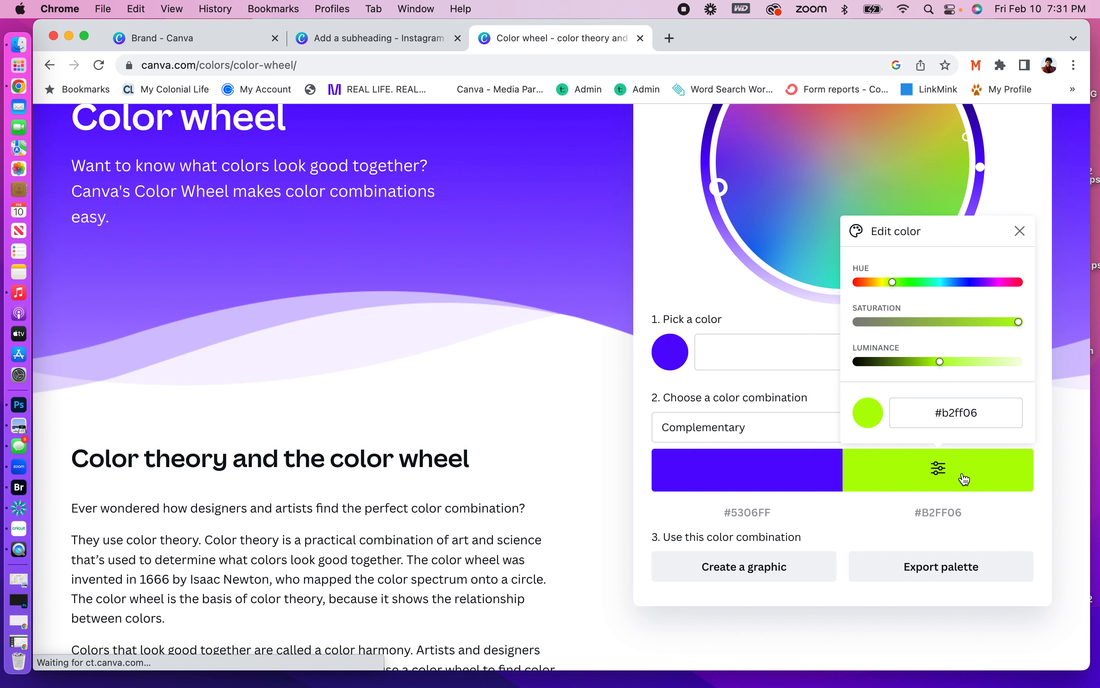
pyautogui.moveTo(892, 286); pyautogui.dragTo(861, 285)
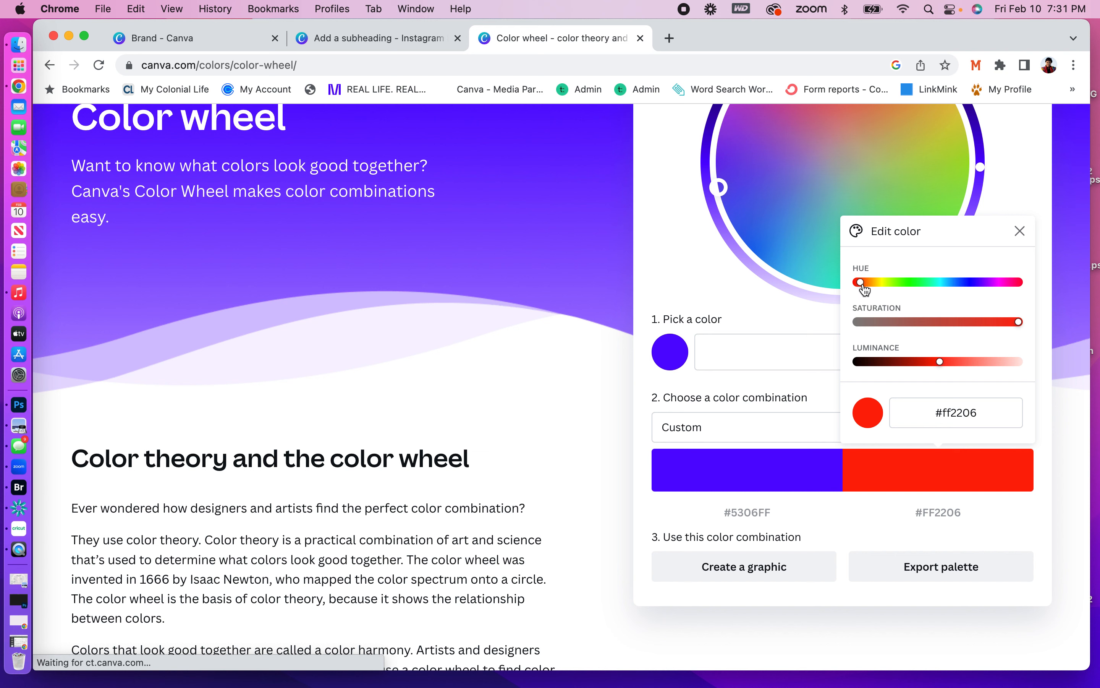
pyautogui.moveTo(863, 286); pyautogui.dragTo(998, 282)
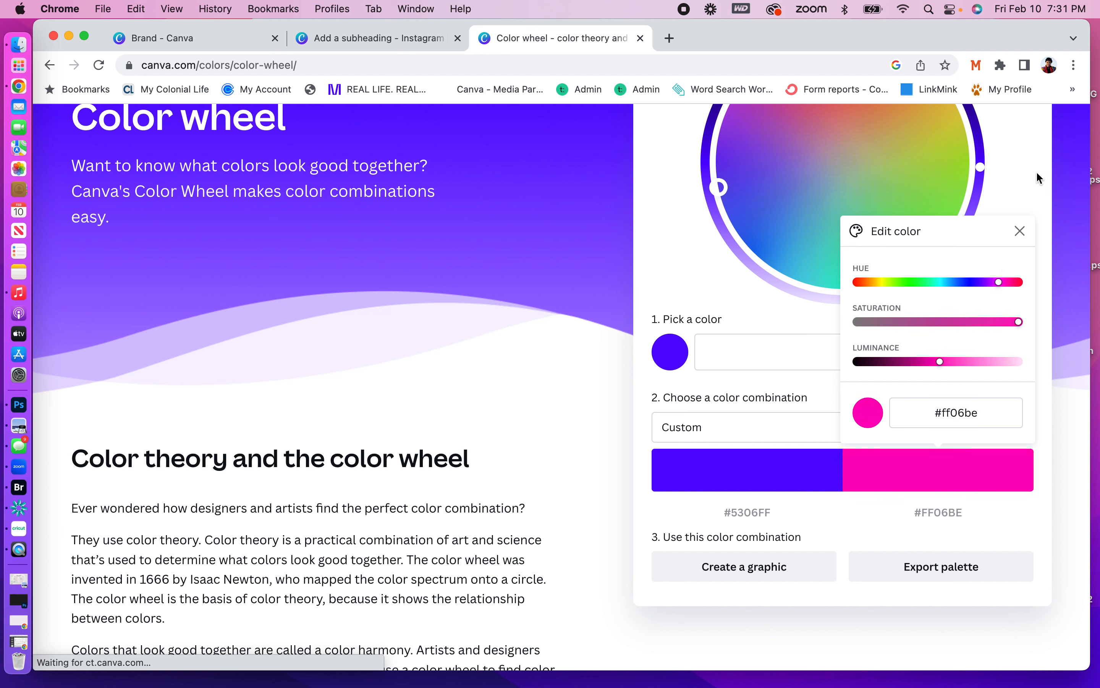
# Create a graphic from the purple and pink combination and browse the matching templates.
pyautogui.click(748, 569)
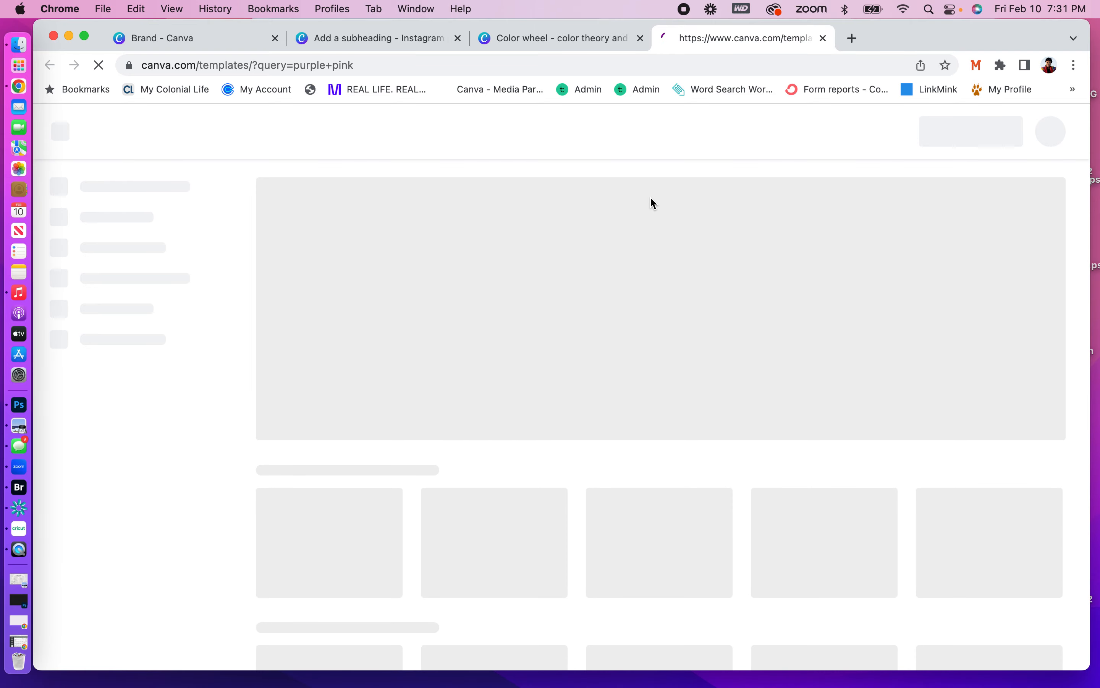
pyautogui.click(561, 45)
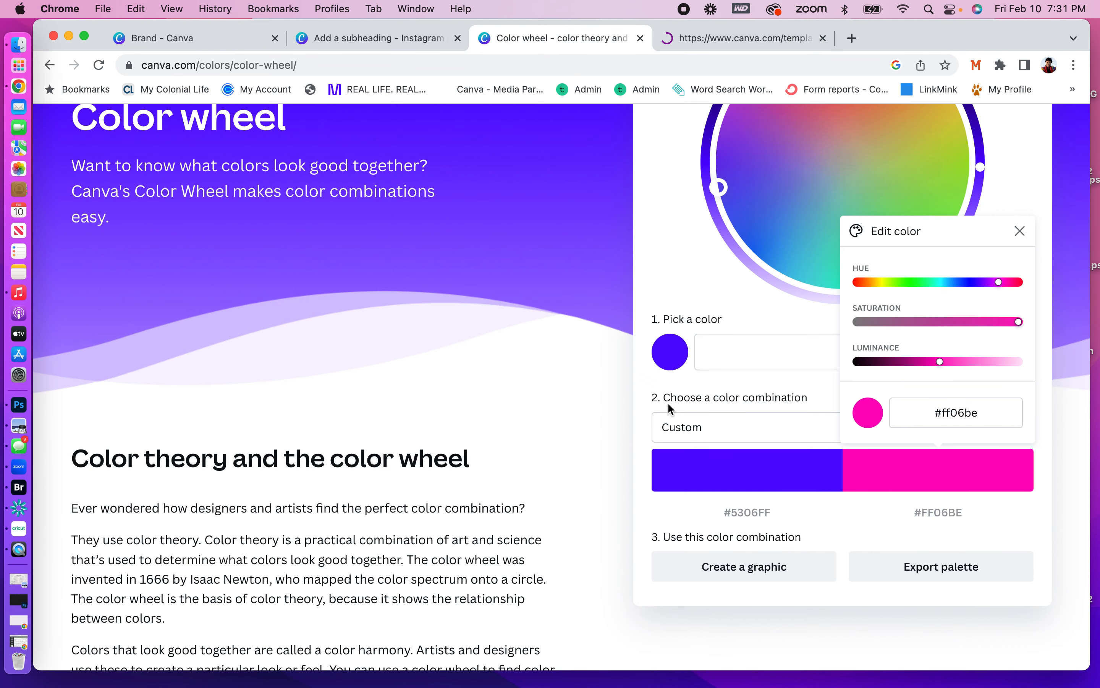
pyautogui.click(700, 36)
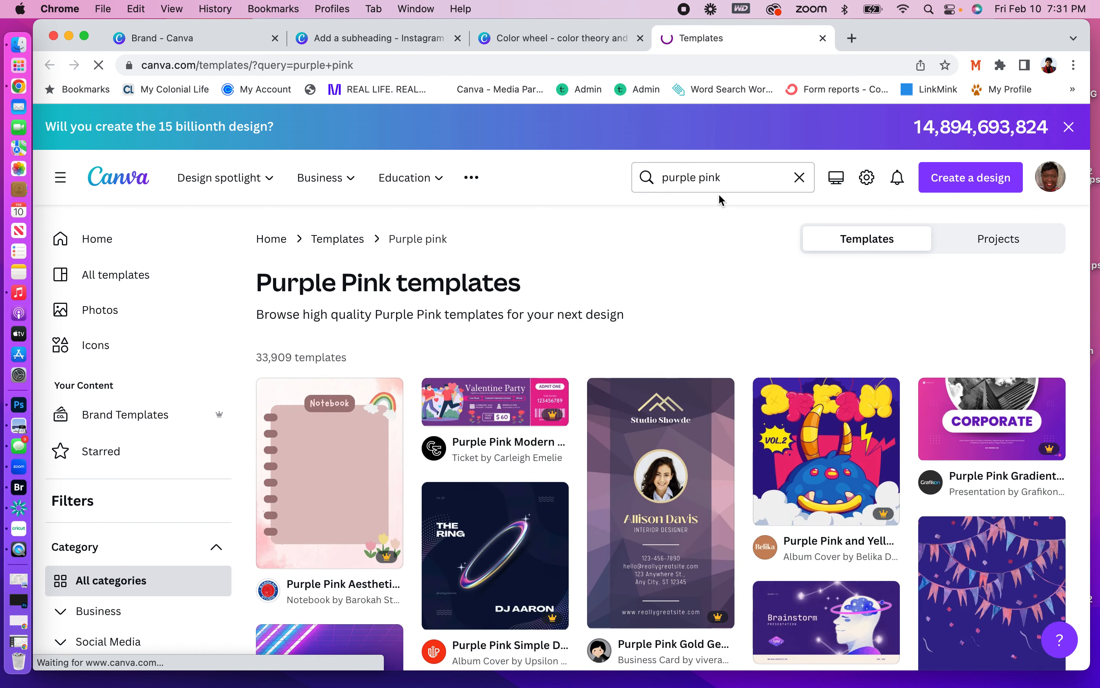
pyautogui.scroll(-6, 737, 304)
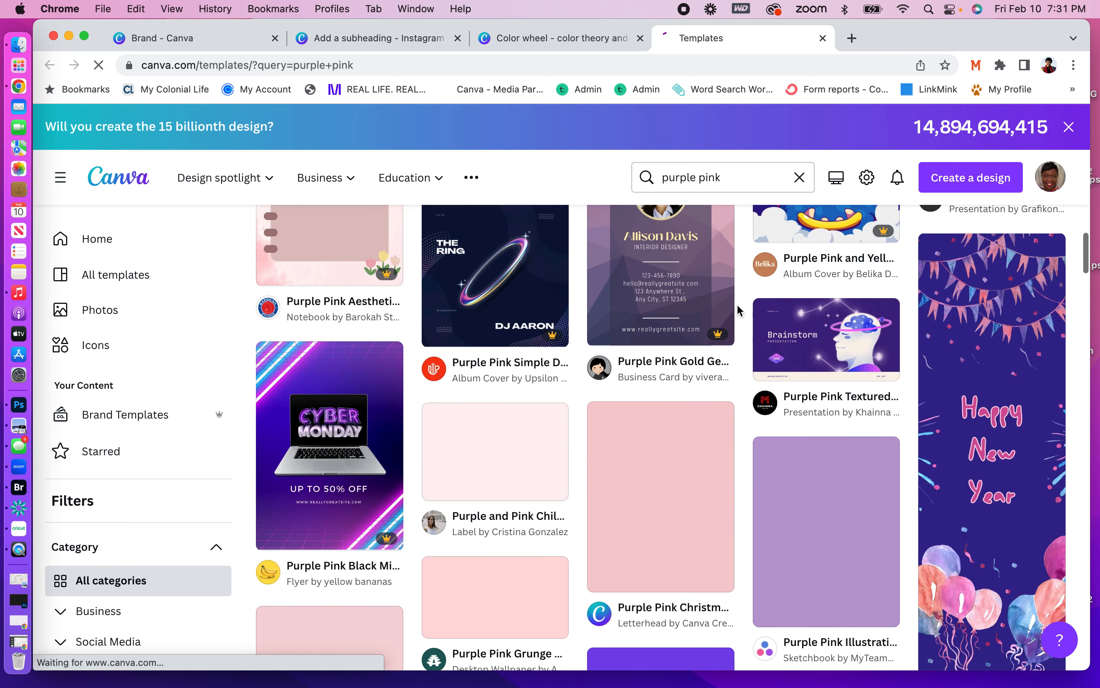
pyautogui.scroll(-5, 736, 303)
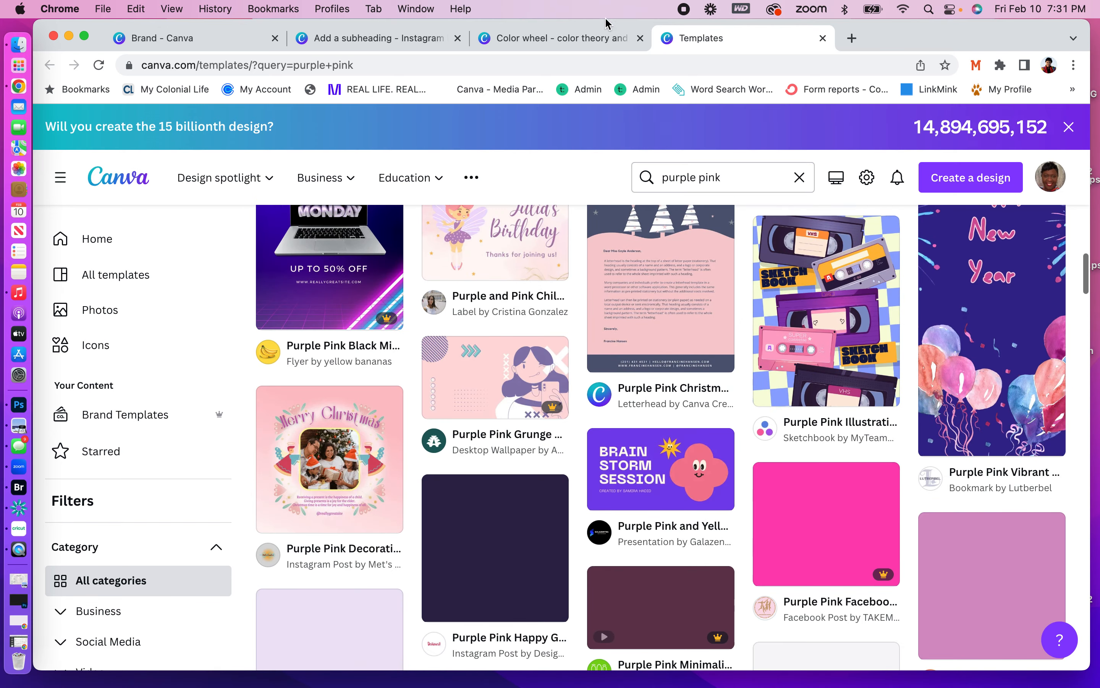
# Return to the color wheel, close the color editor and set the picked color to the gold #CDA701 copied from the RS brand colors.
pyautogui.click(590, 37)
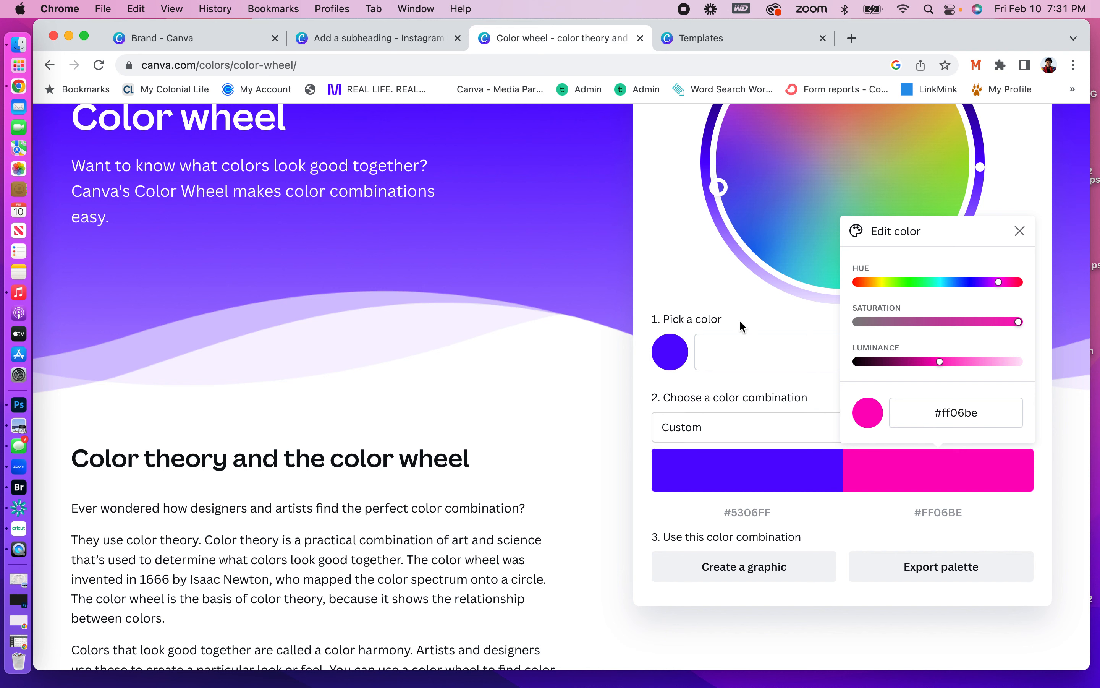
pyautogui.click(1019, 232)
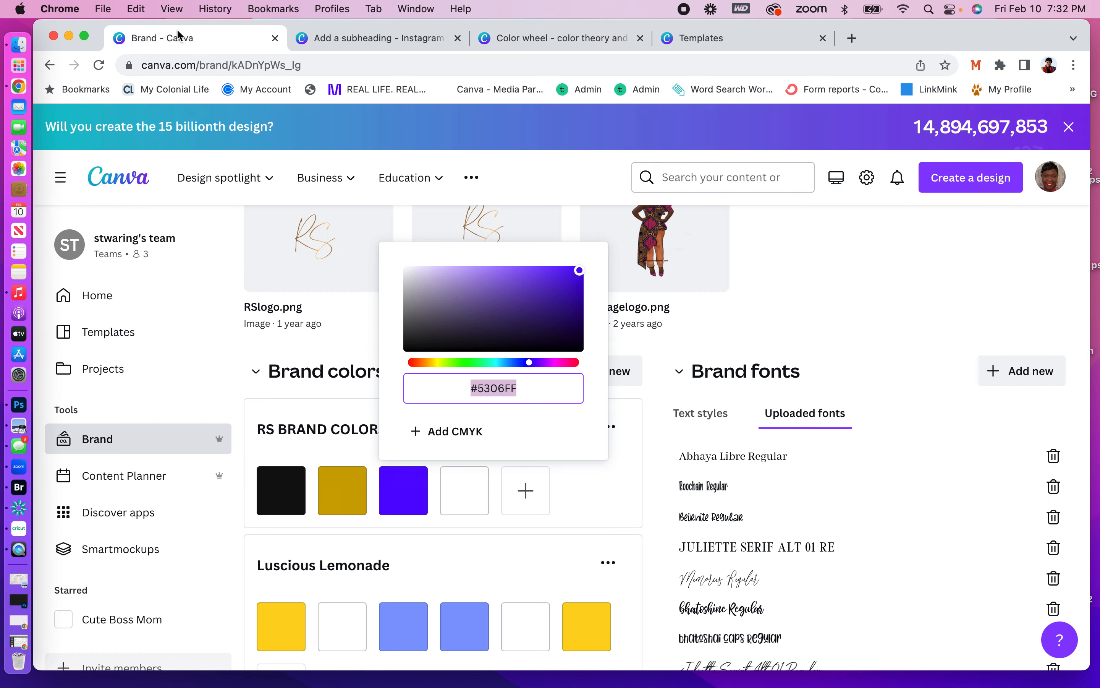
pyautogui.click(182, 38)
pyautogui.click(337, 490)
pyautogui.press('super+c')
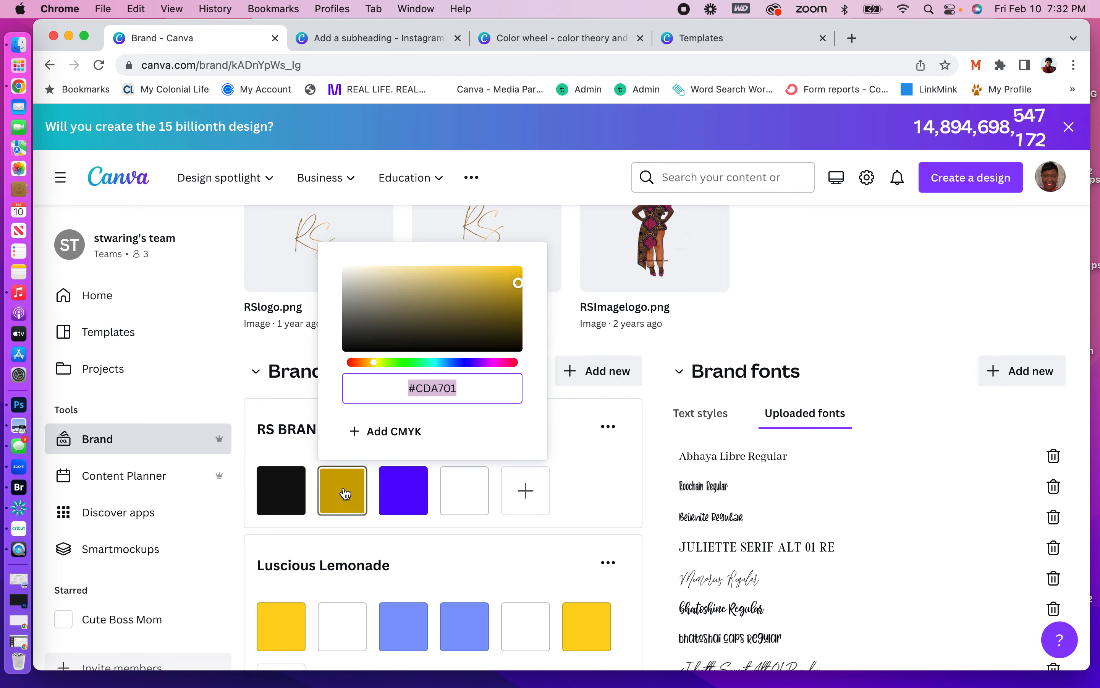
pyautogui.click(603, 38)
pyautogui.doubleClick(915, 356)
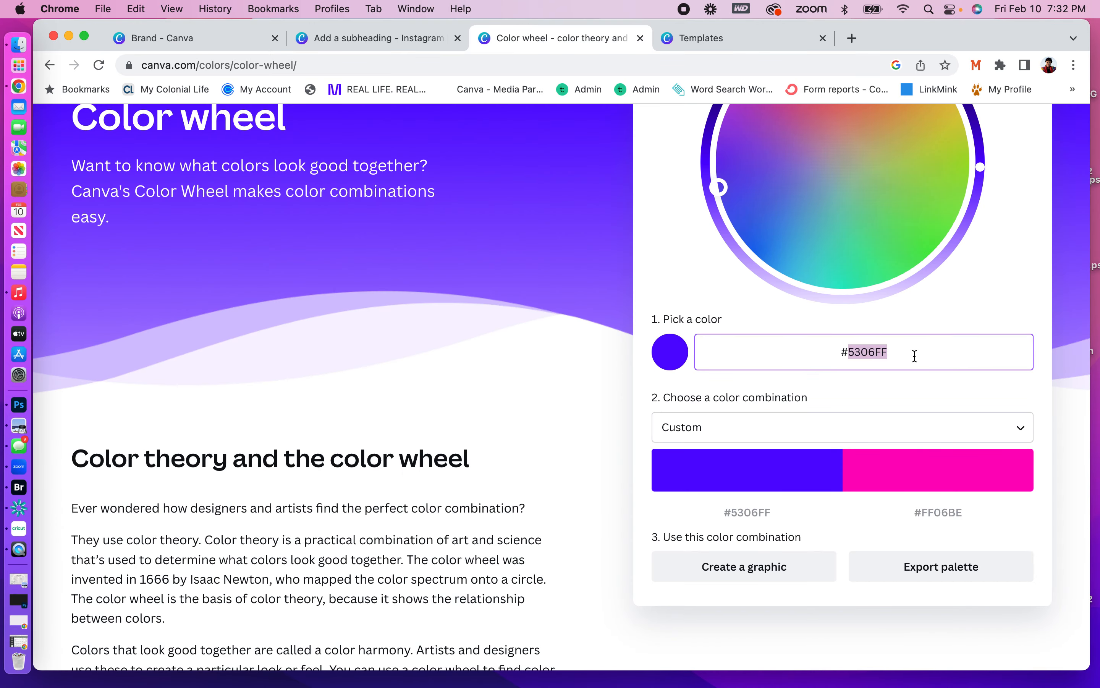
pyautogui.press('super+v')
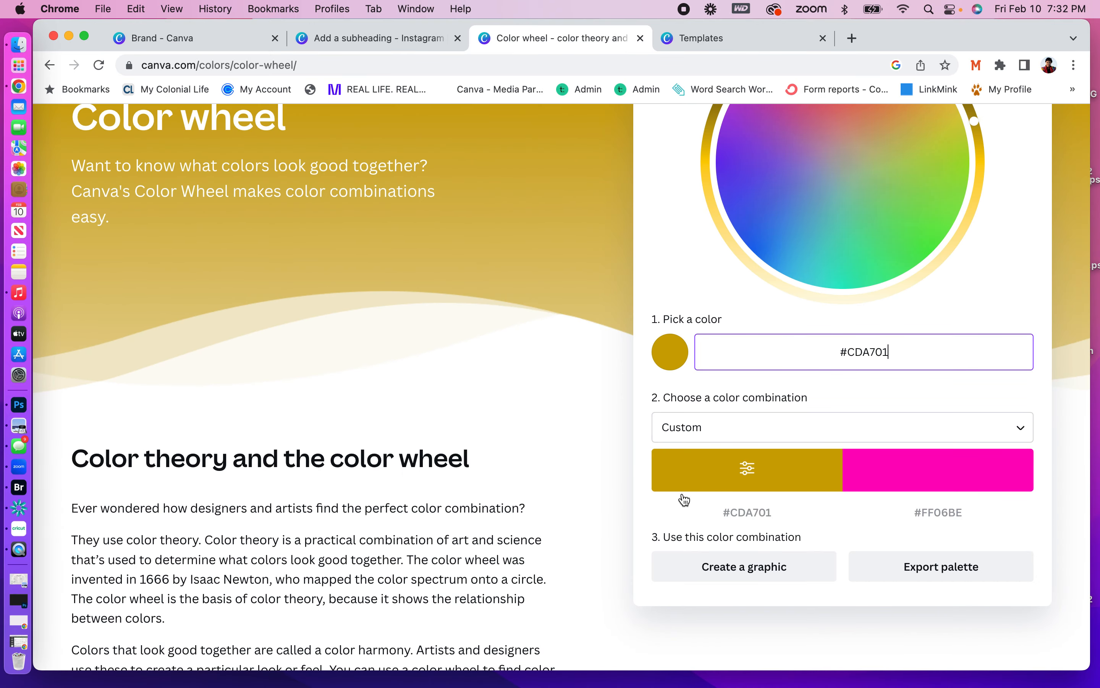
# Try the Complementary, Monochromatic and Analogous color combinations for the gold brand color.
pyautogui.click(1021, 427)
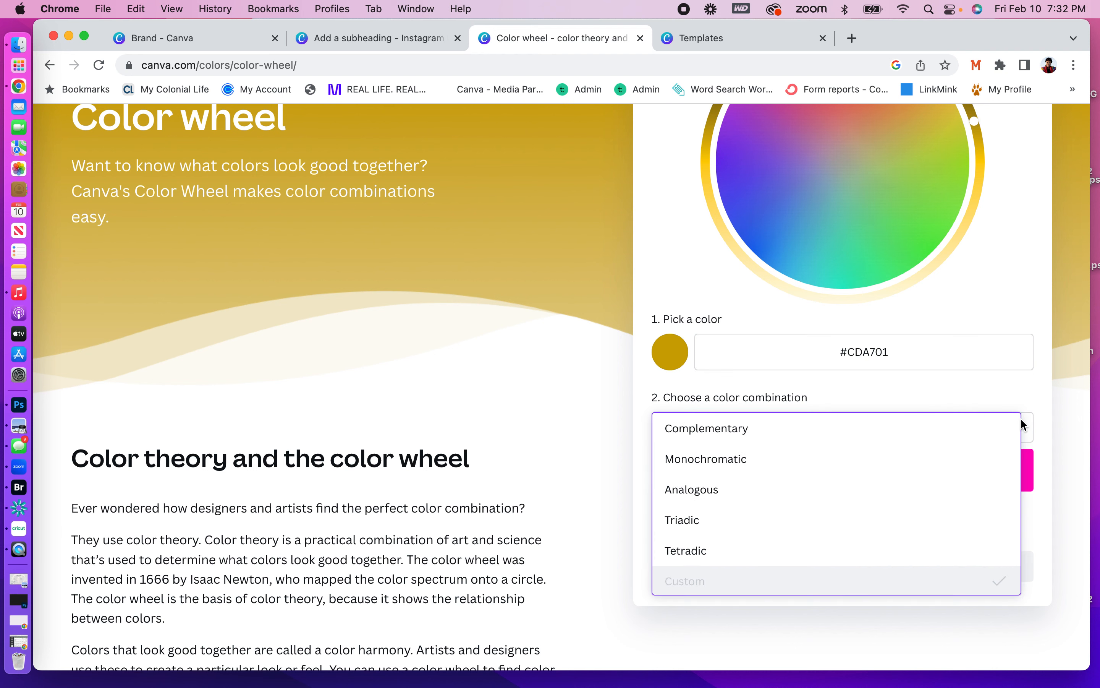
pyautogui.click(942, 439)
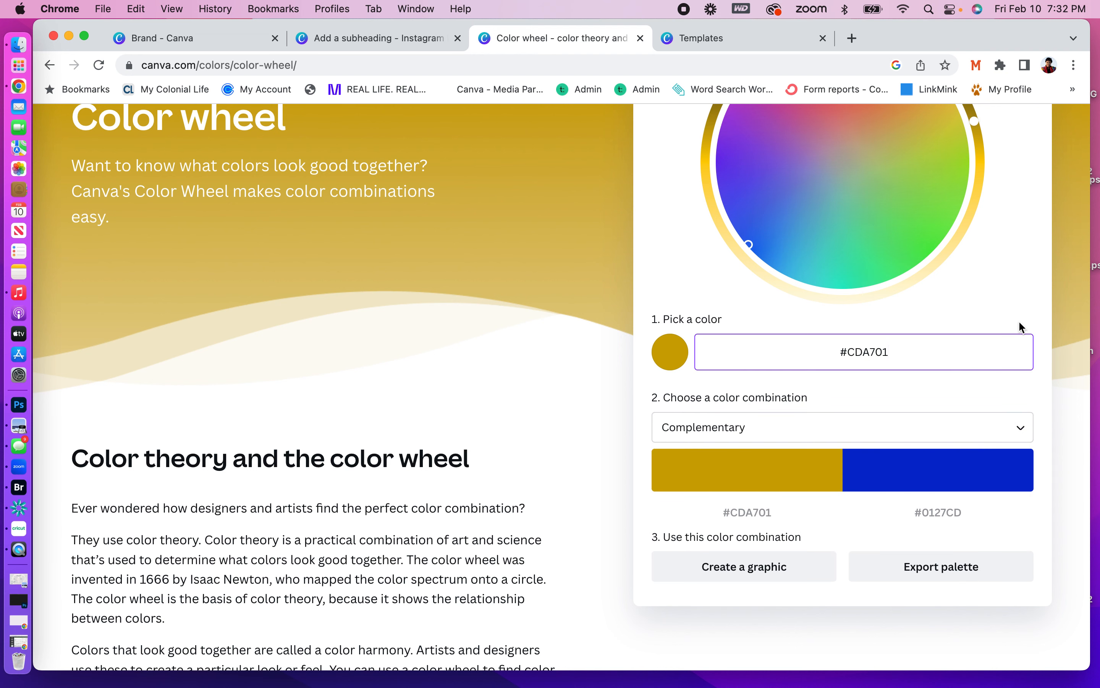
pyautogui.click(1021, 428)
pyautogui.click(940, 460)
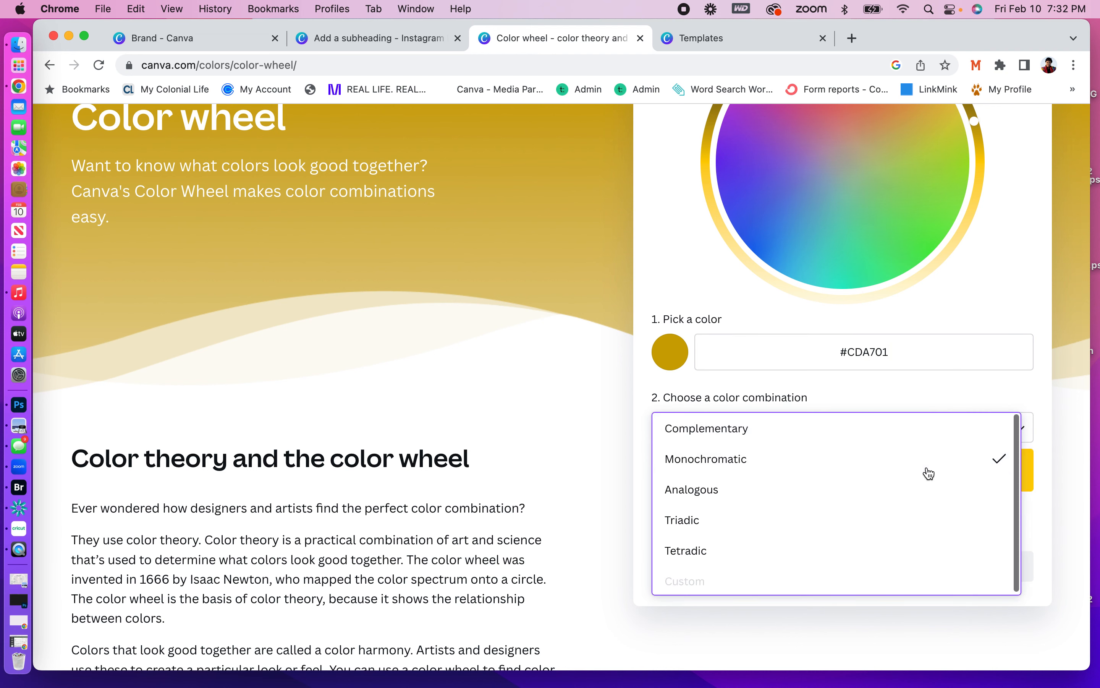
pyautogui.click(1012, 431)
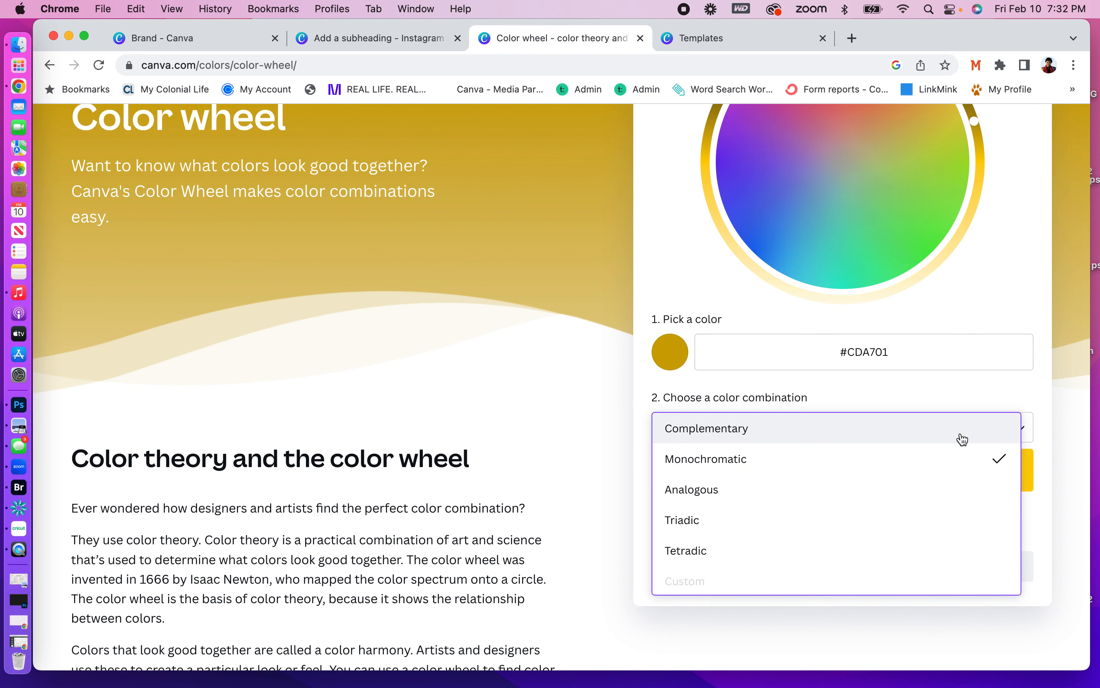
pyautogui.click(890, 492)
pyautogui.click(974, 340)
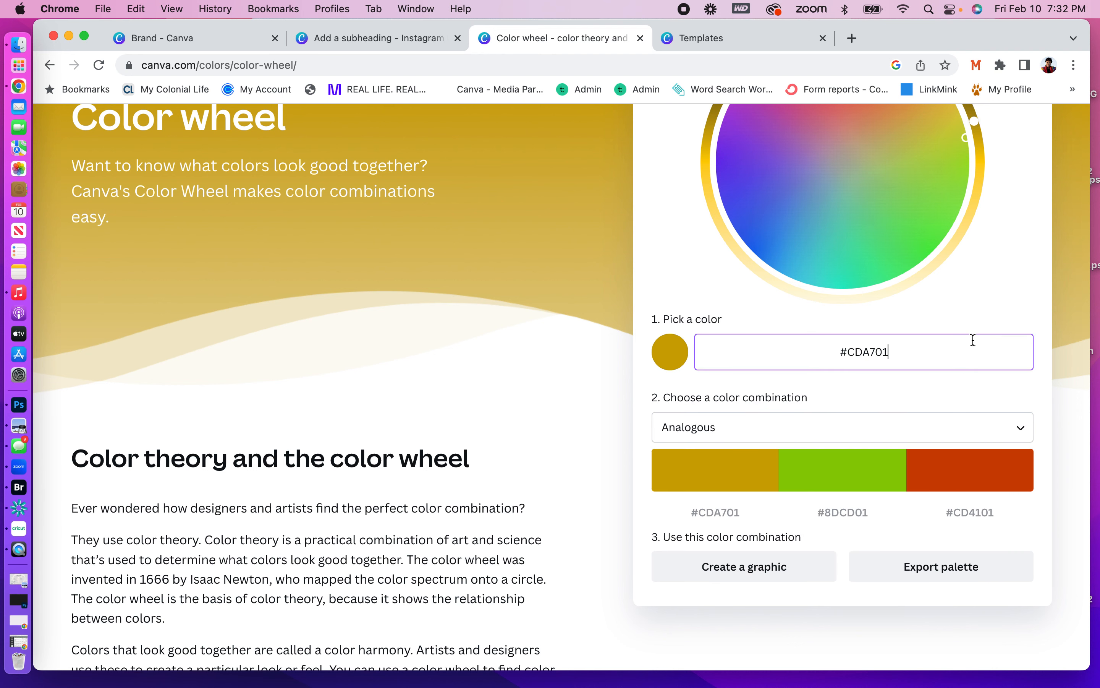
# Try the Triadic color combination, then set the combination to Tetradic.
pyautogui.click(1021, 427)
pyautogui.click(885, 528)
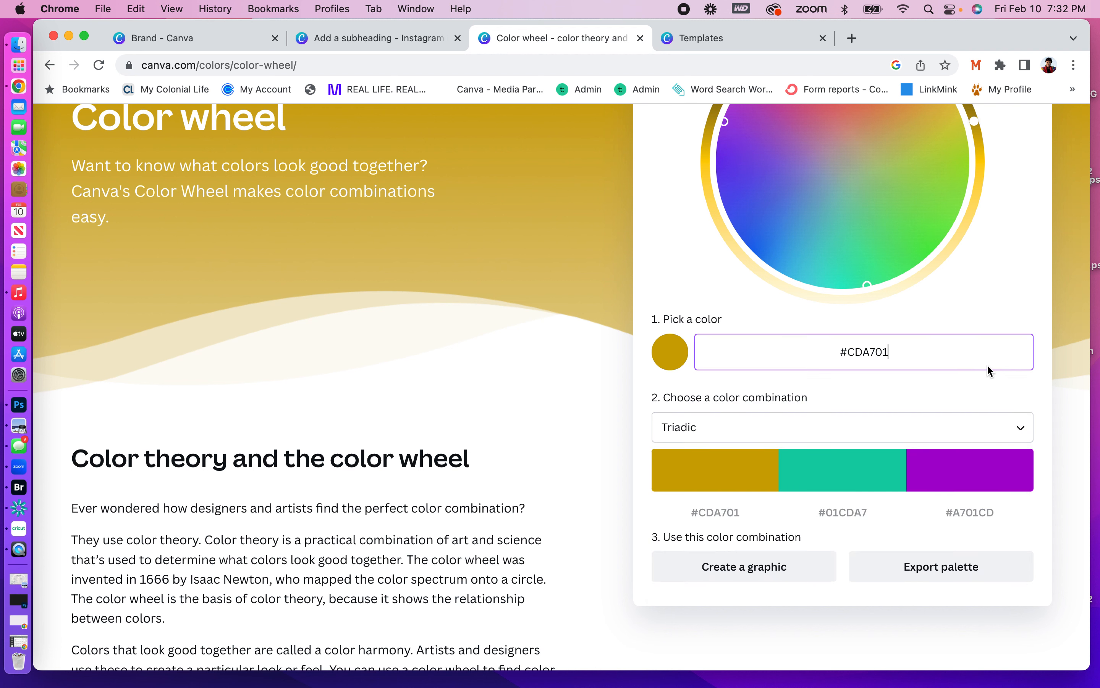
pyautogui.click(1016, 434)
pyautogui.click(841, 554)
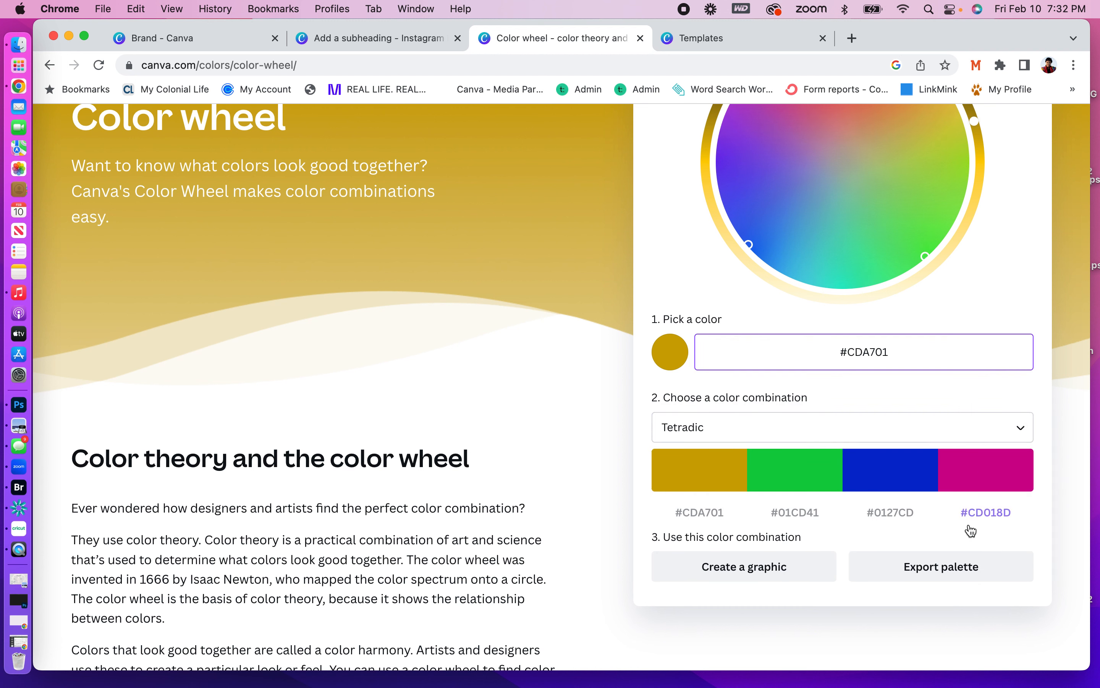
# Create a graphic from the Tetradic combination and browse the yellow, green, blue and pink templates.
pyautogui.click(794, 569)
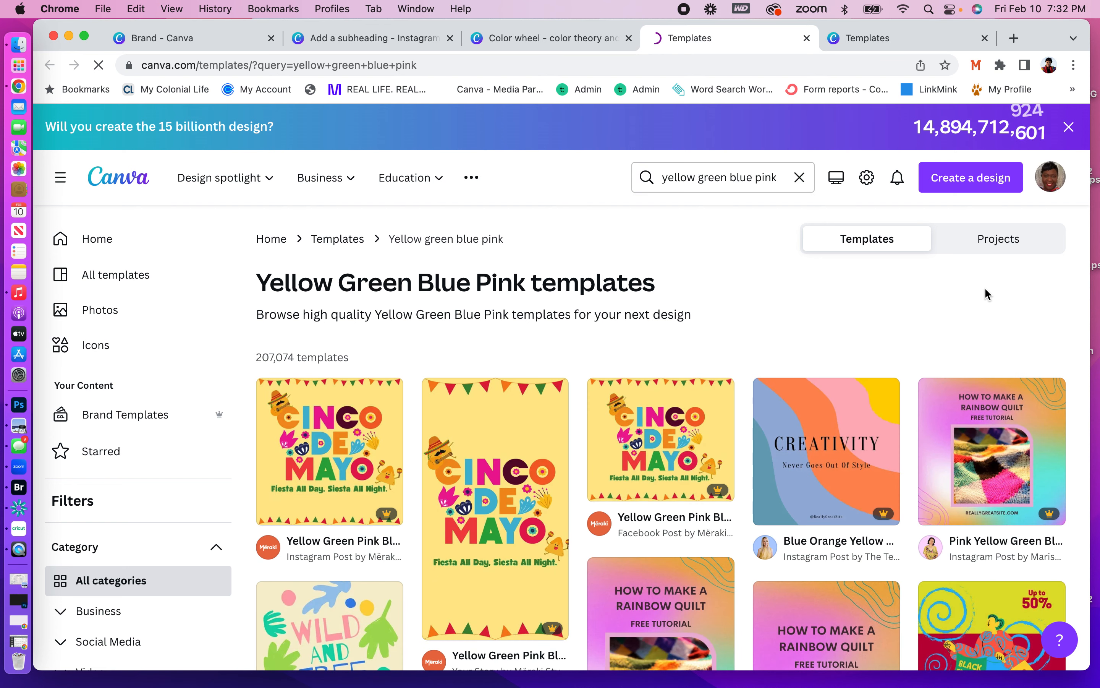
pyautogui.scroll(-6, 986, 291)
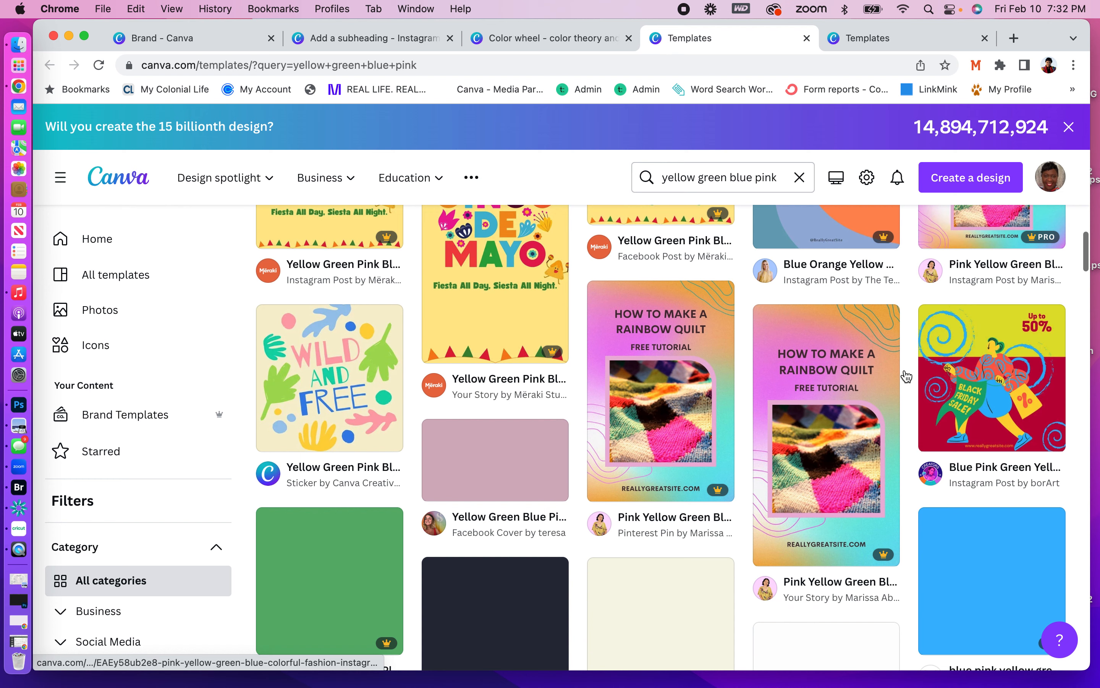
pyautogui.scroll(-7, 906, 376)
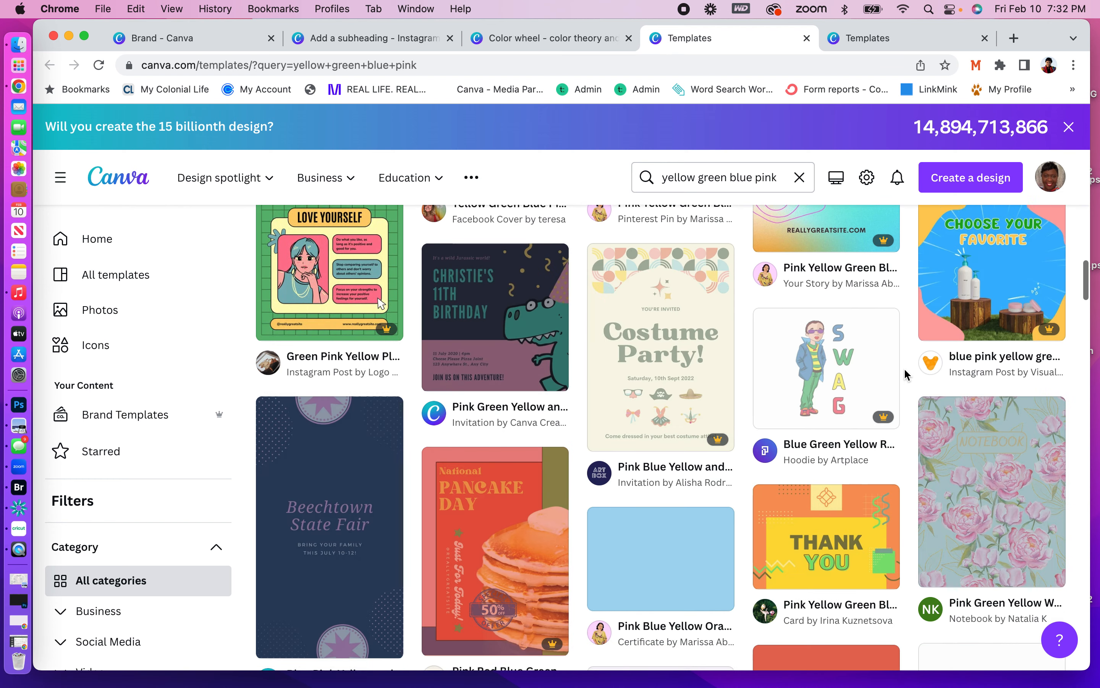
pyautogui.scroll(-5, 905, 369)
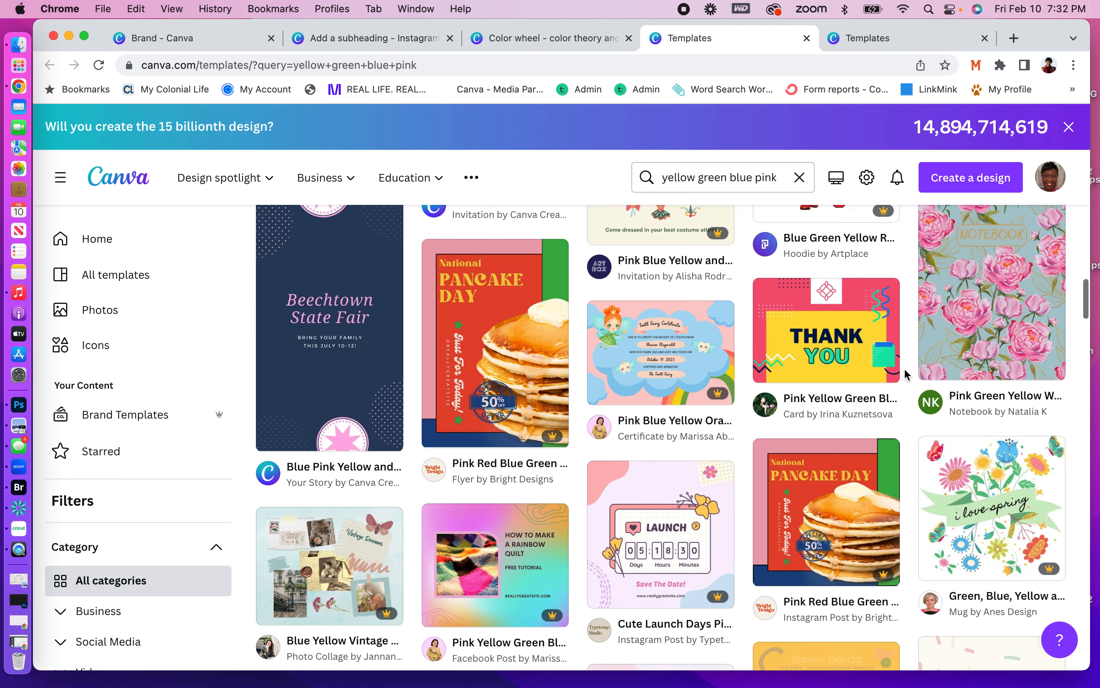
# Go back from the color wheel to the Colors page, open Color meanings and search it for #CDA701.
pyautogui.click(559, 41)
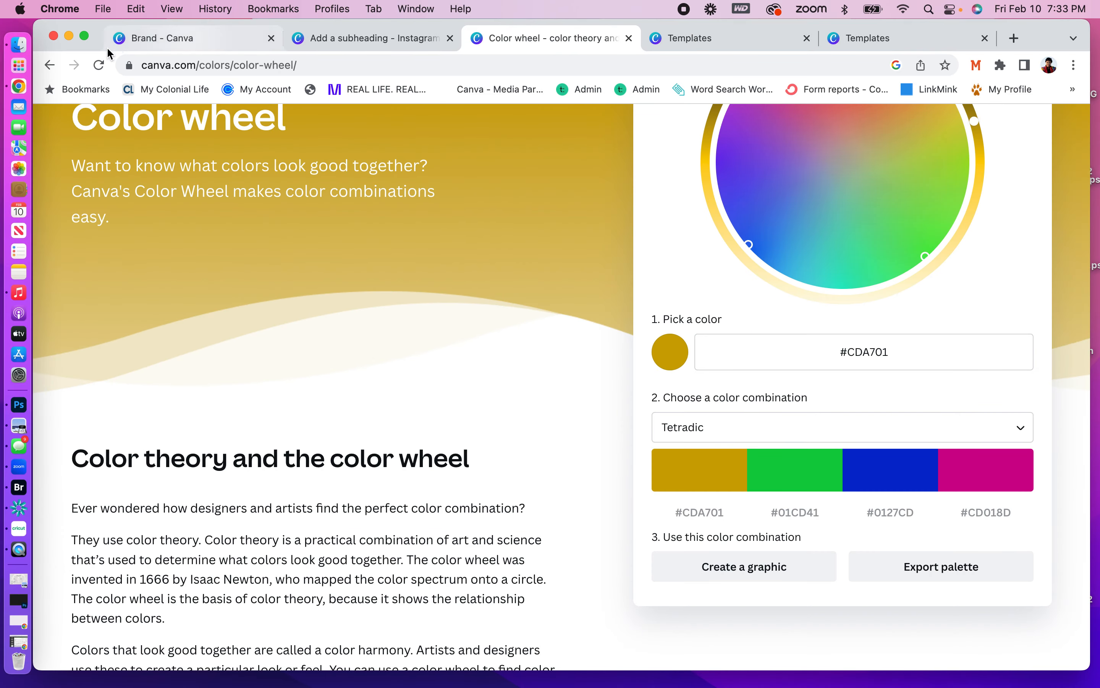
pyautogui.click(49, 65)
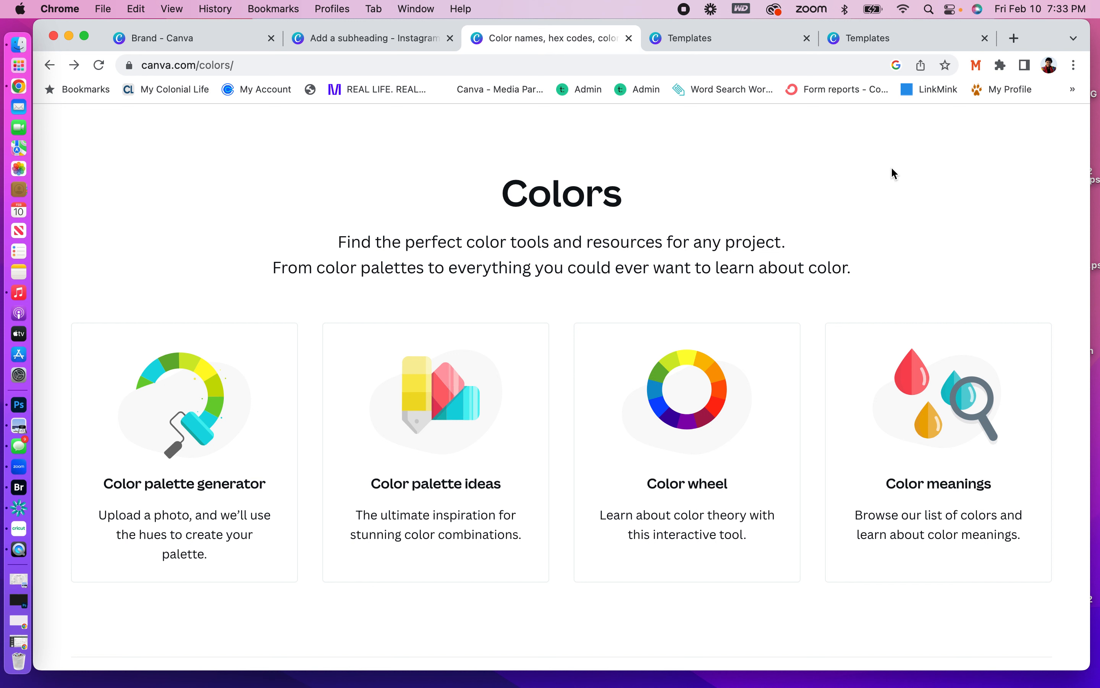
pyautogui.click(963, 365)
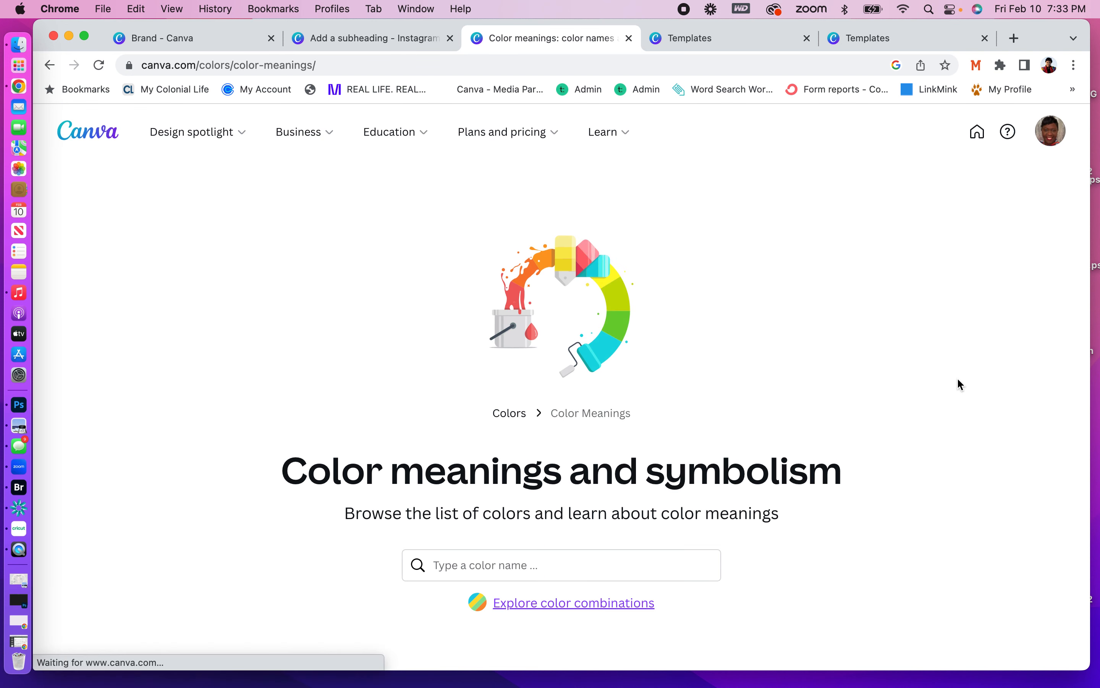
pyautogui.scroll(-3, 956, 377)
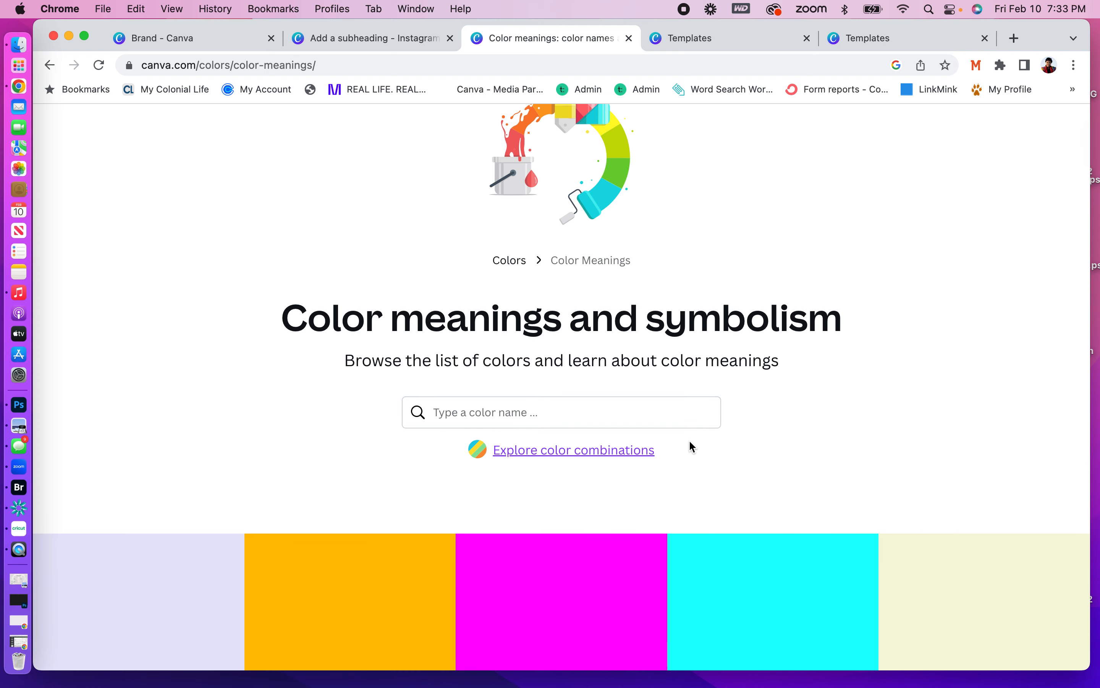
pyautogui.scroll(-9, 689, 447)
pyautogui.scroll(8, 689, 447)
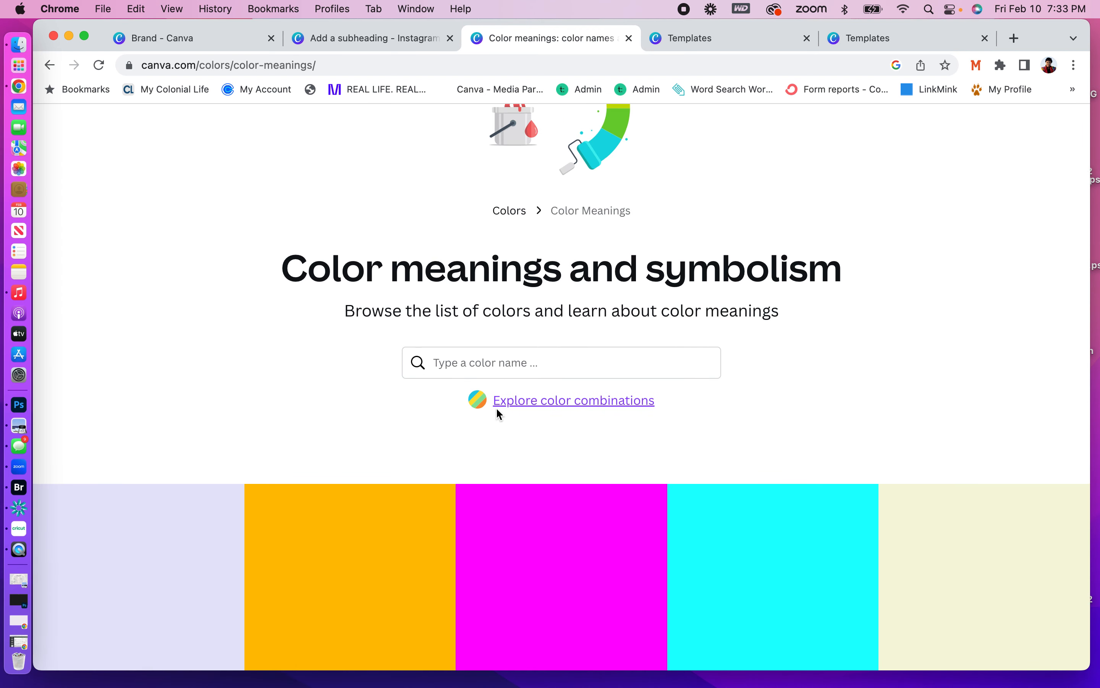
pyautogui.click(493, 355)
pyautogui.press('super+v')
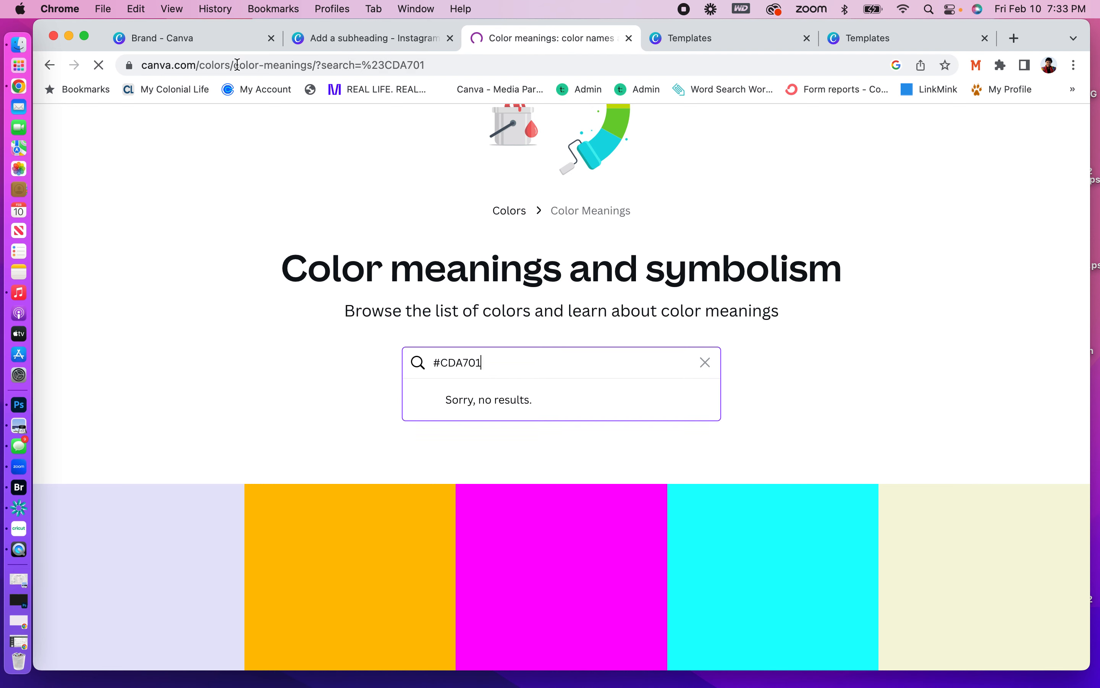
# Copy the hex code #5306FF from the RS brand colors on the Brand page and search the color meanings for it.
pyautogui.click(235, 39)
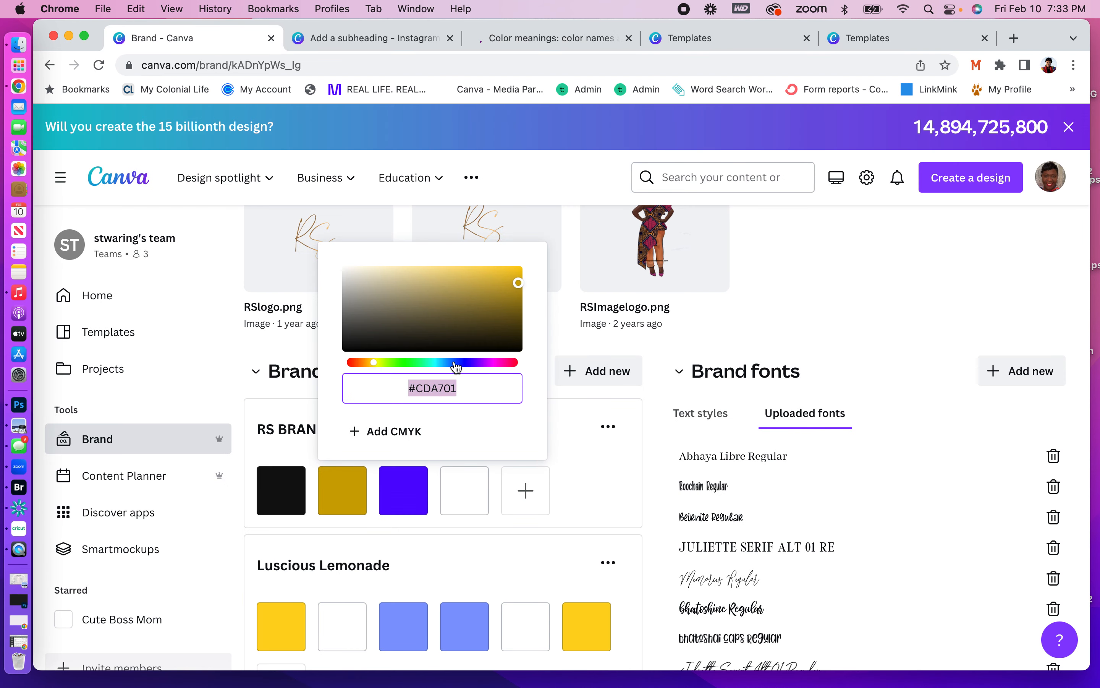
pyautogui.click(403, 490)
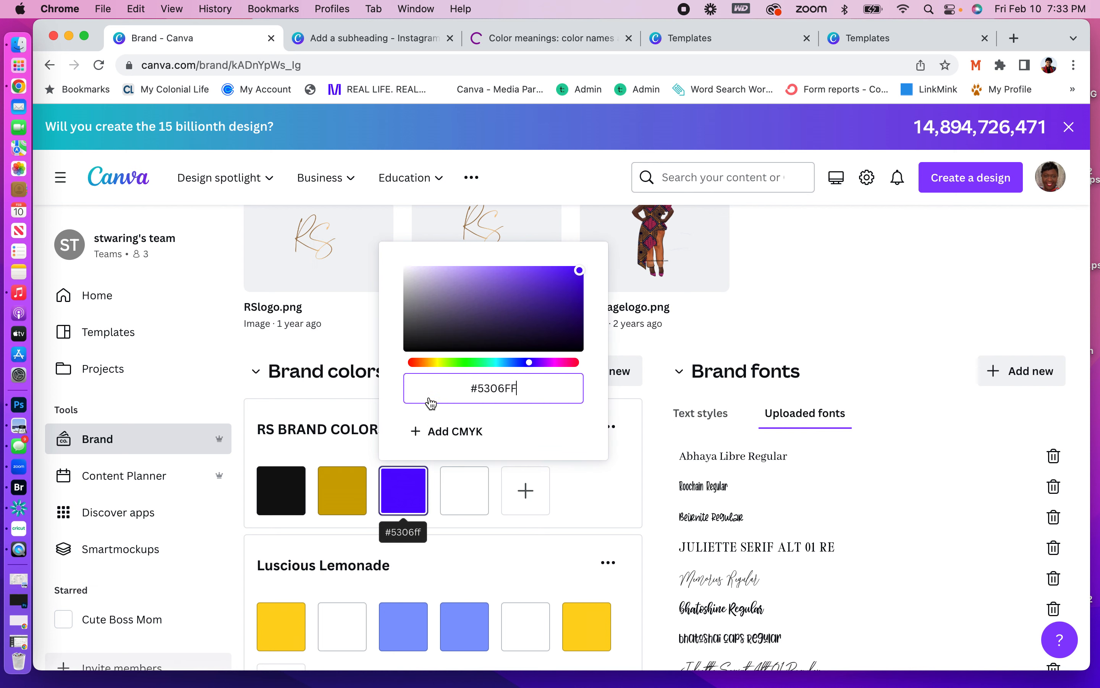
pyautogui.tripleClick(534, 386)
pyautogui.press('super+c')
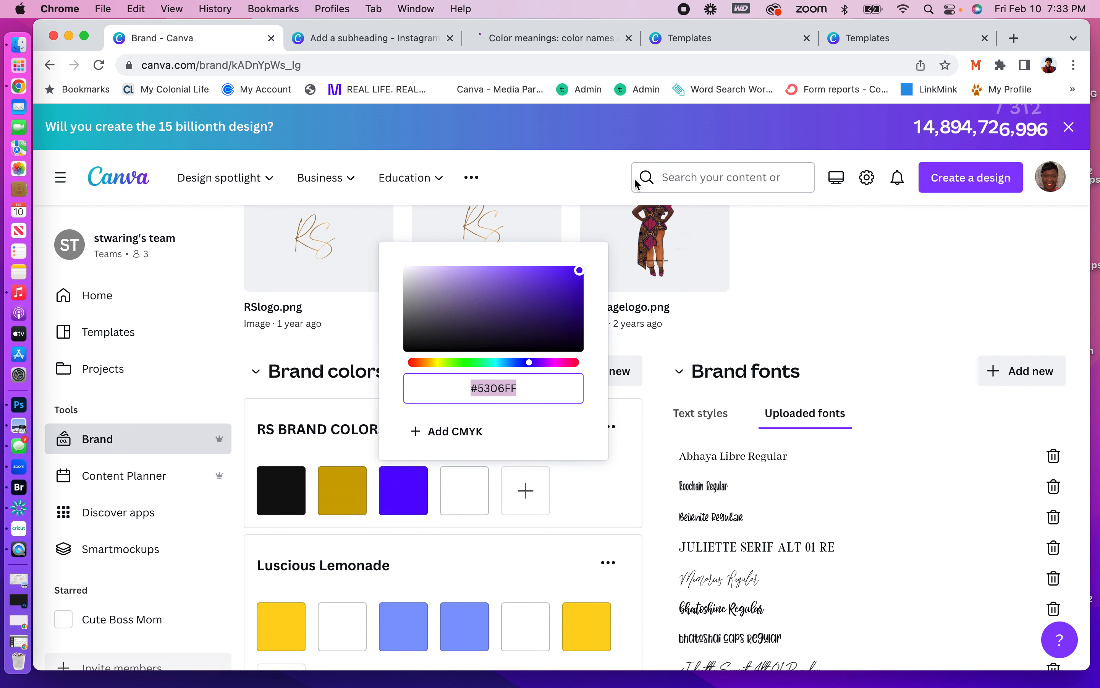
pyautogui.click(573, 29)
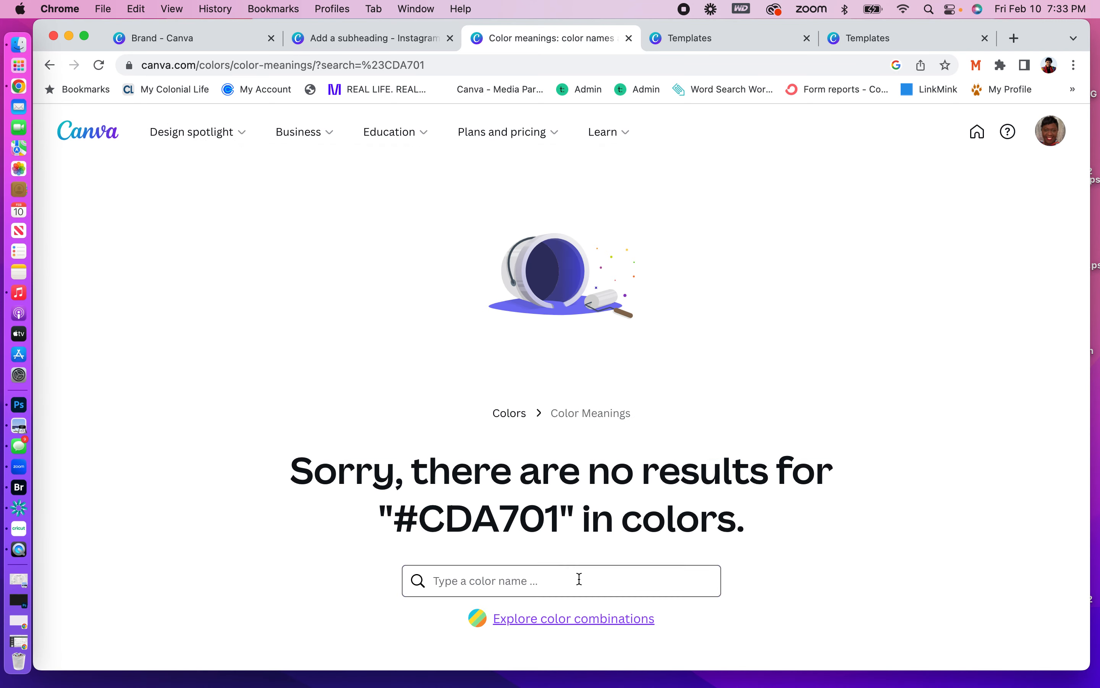
pyautogui.press('super+v')
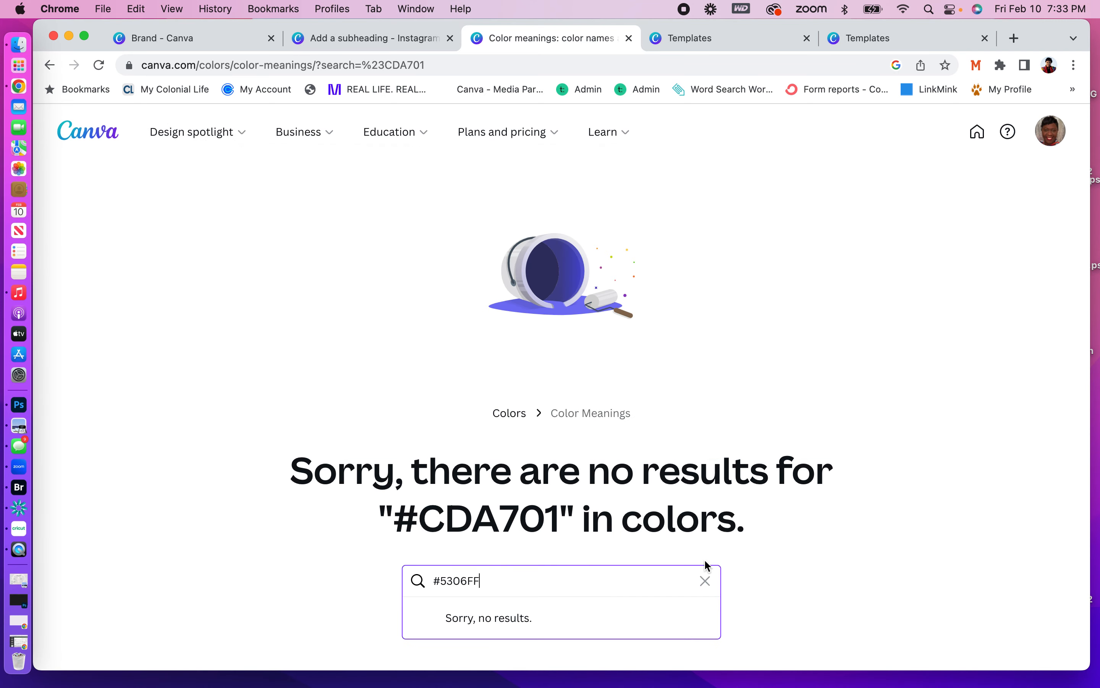
# Clear the color meanings search, open the color combinations page and search its palettes for #5306FF.
pyautogui.click(705, 580)
pyautogui.scroll(-3, 787, 526)
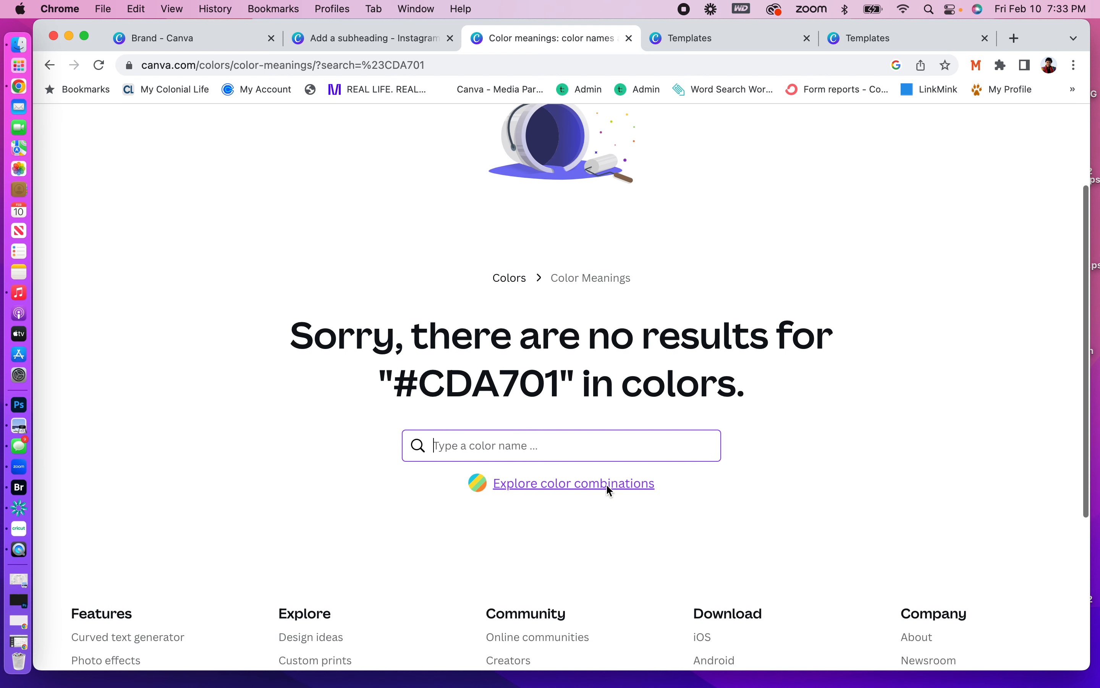
pyautogui.click(579, 484)
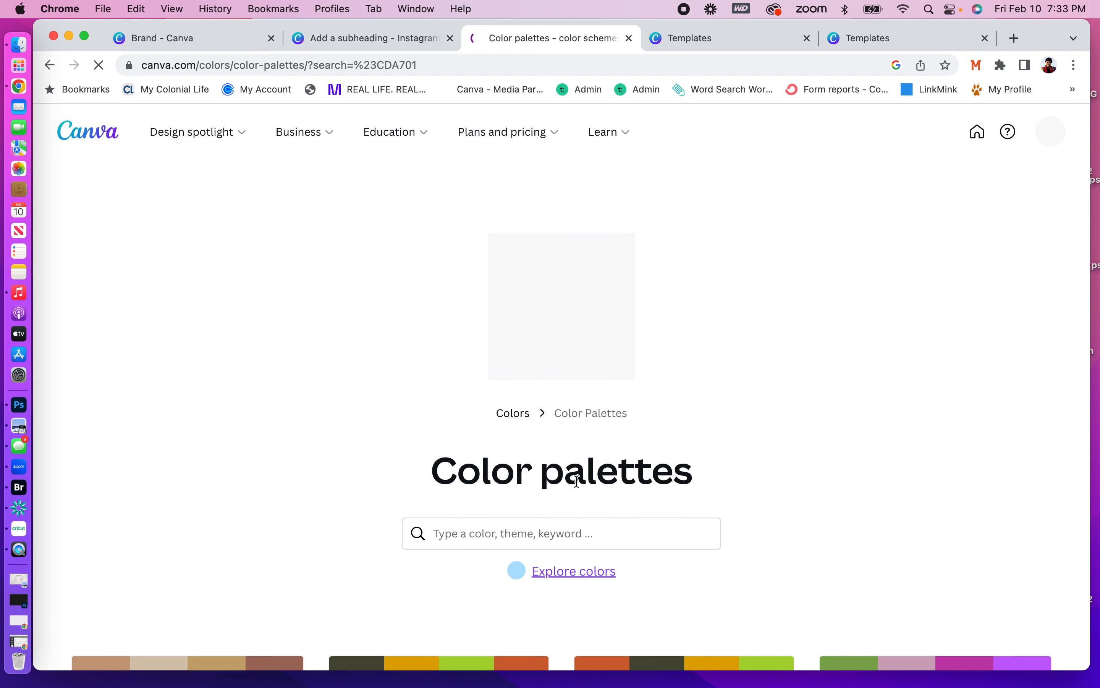
pyautogui.scroll(-3, 577, 481)
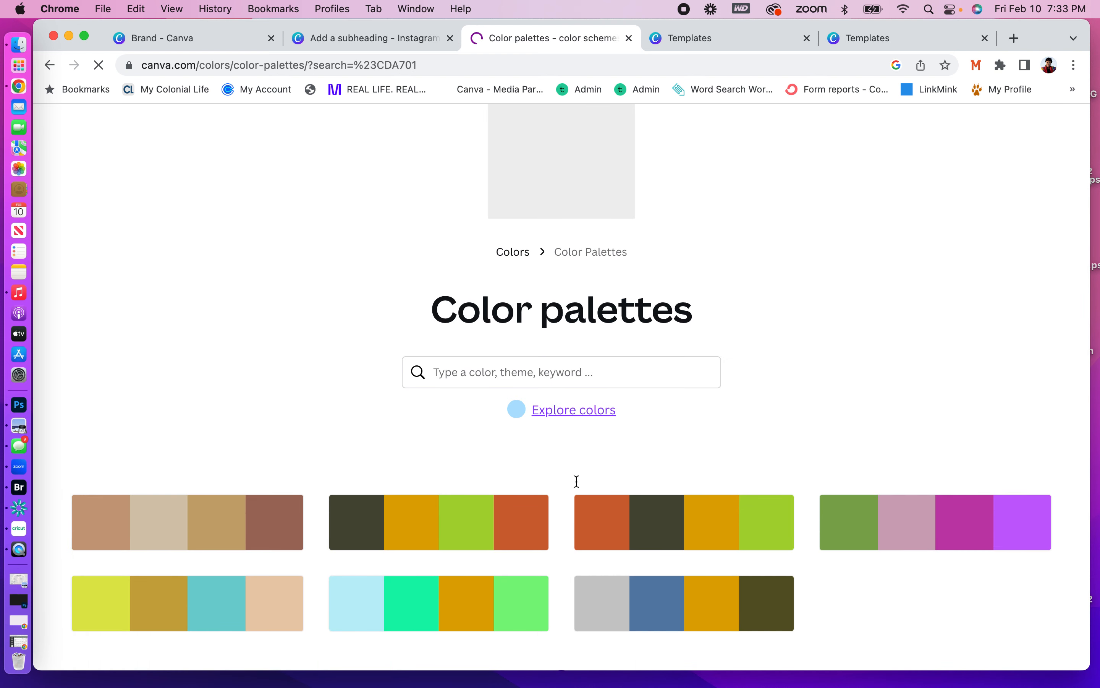
pyautogui.click(562, 366)
pyautogui.press('super+v')
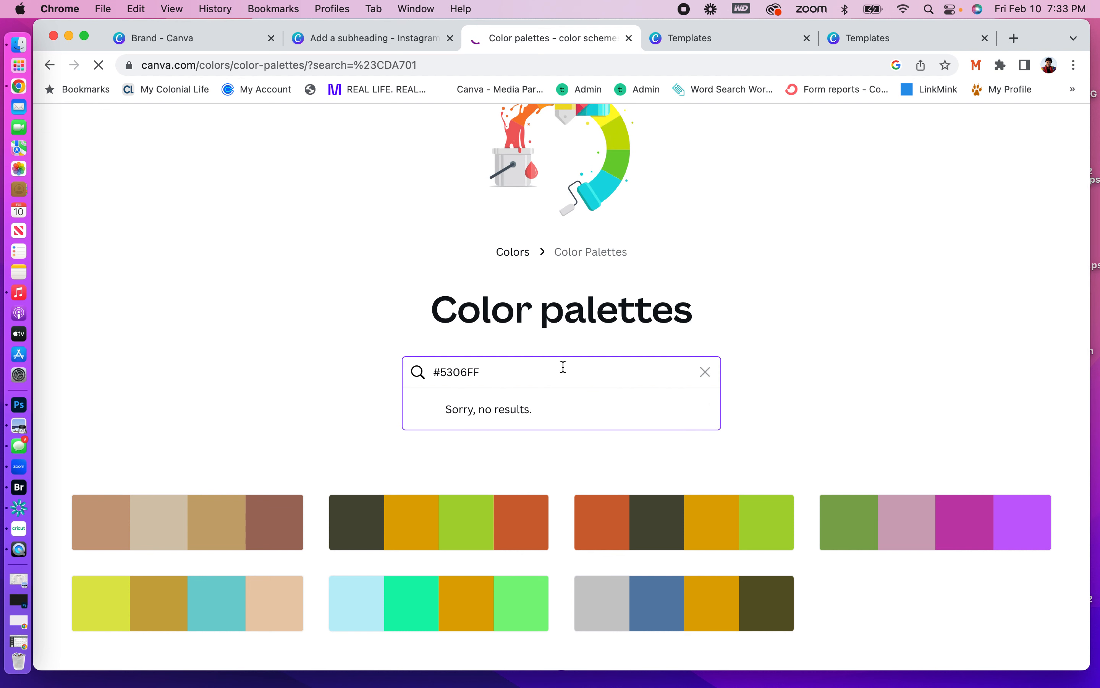
# Replace the hex code in the color palettes search with blue and run the search.
pyautogui.tripleClick(597, 369)
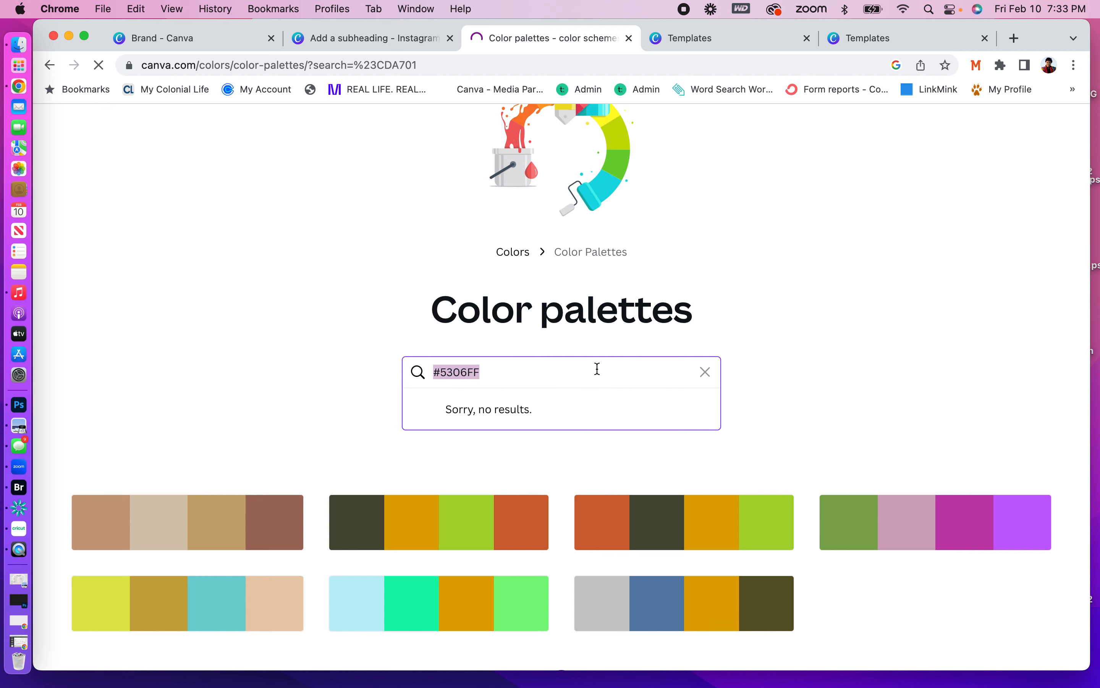
pyautogui.press('BackSpace')
pyautogui.write('blue')
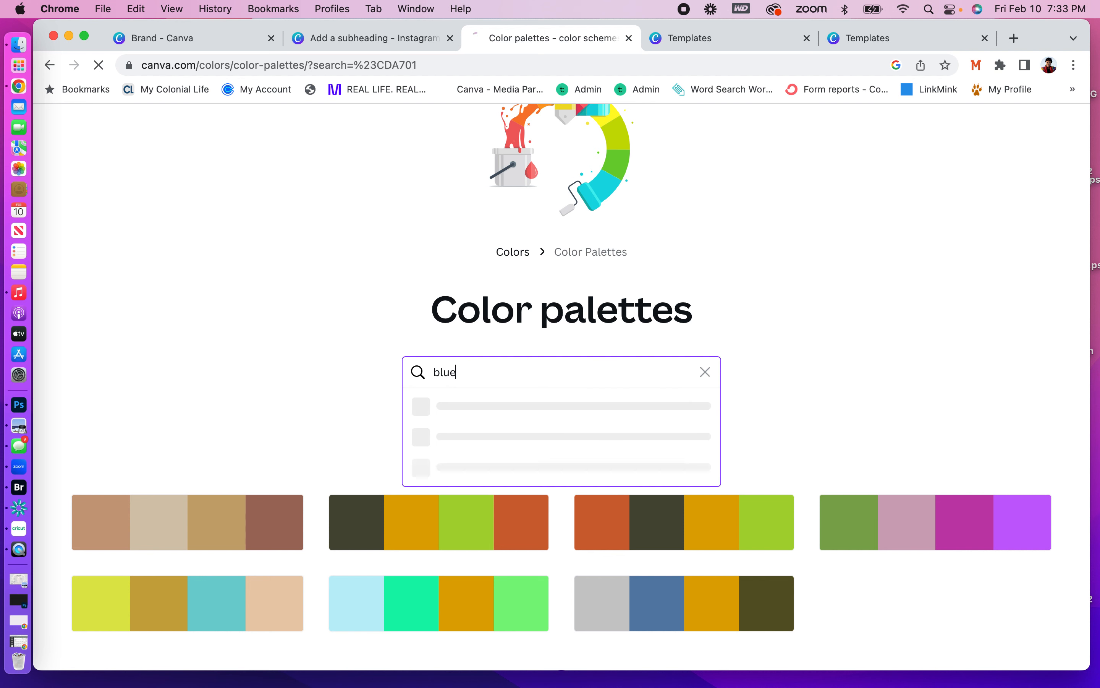
pyautogui.press('Return')
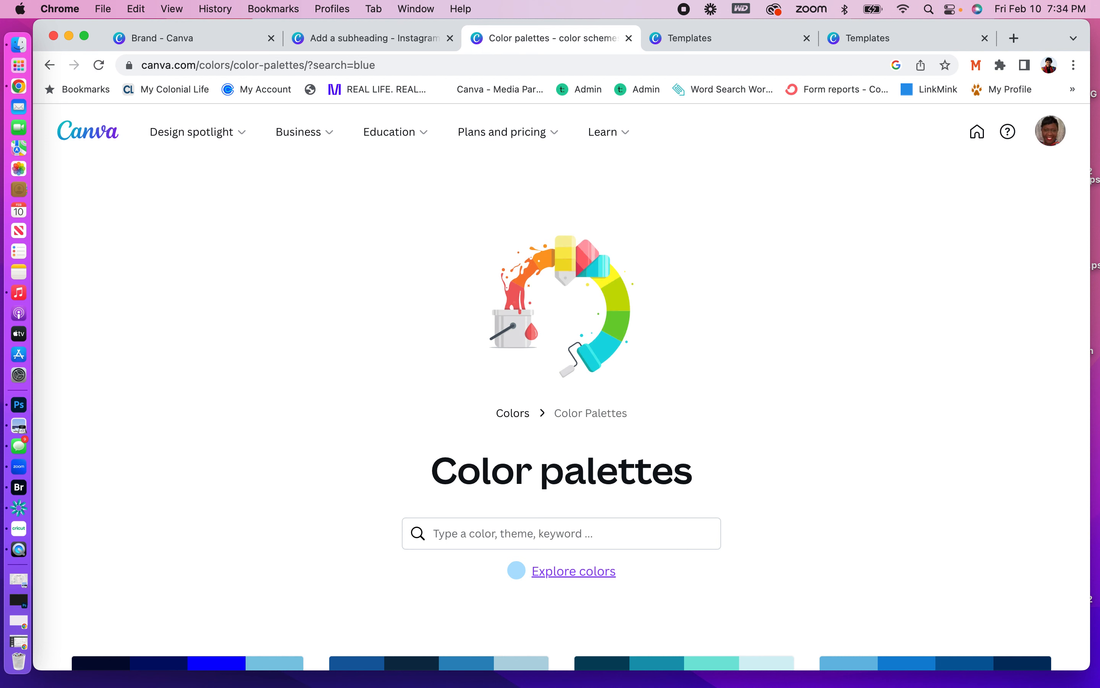
# Look up purple in the palette search suggestions, dismiss them to browse the blue palettes, and clear the search text.
pyautogui.click(564, 527)
pyautogui.write('purple')
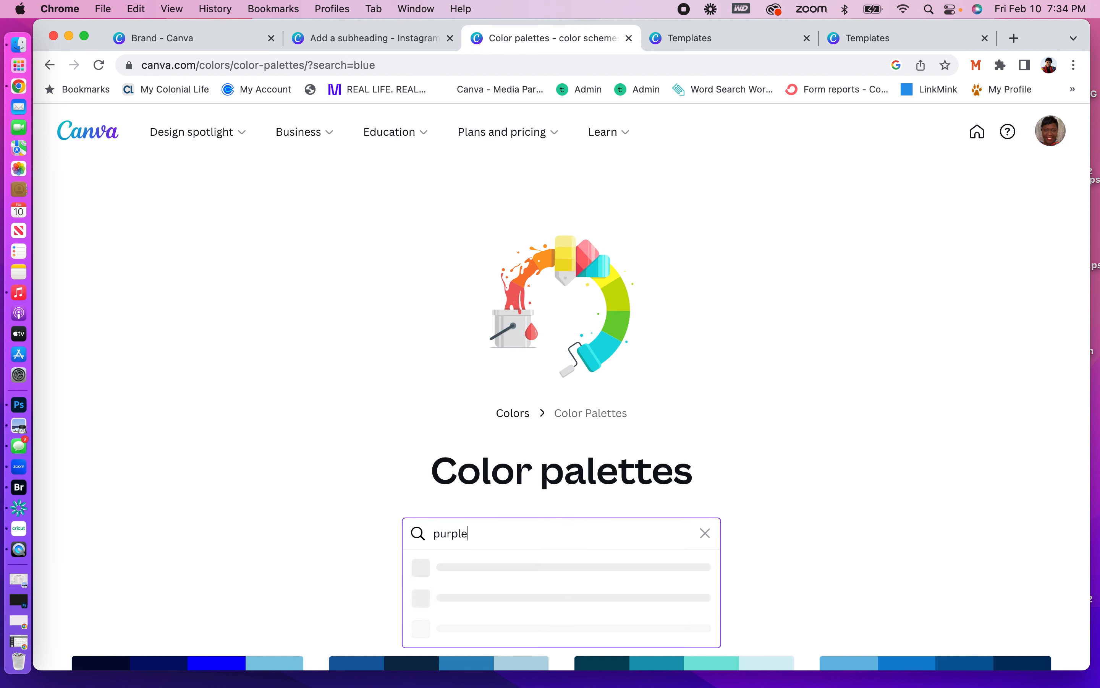
pyautogui.scroll(-3, 545, 505)
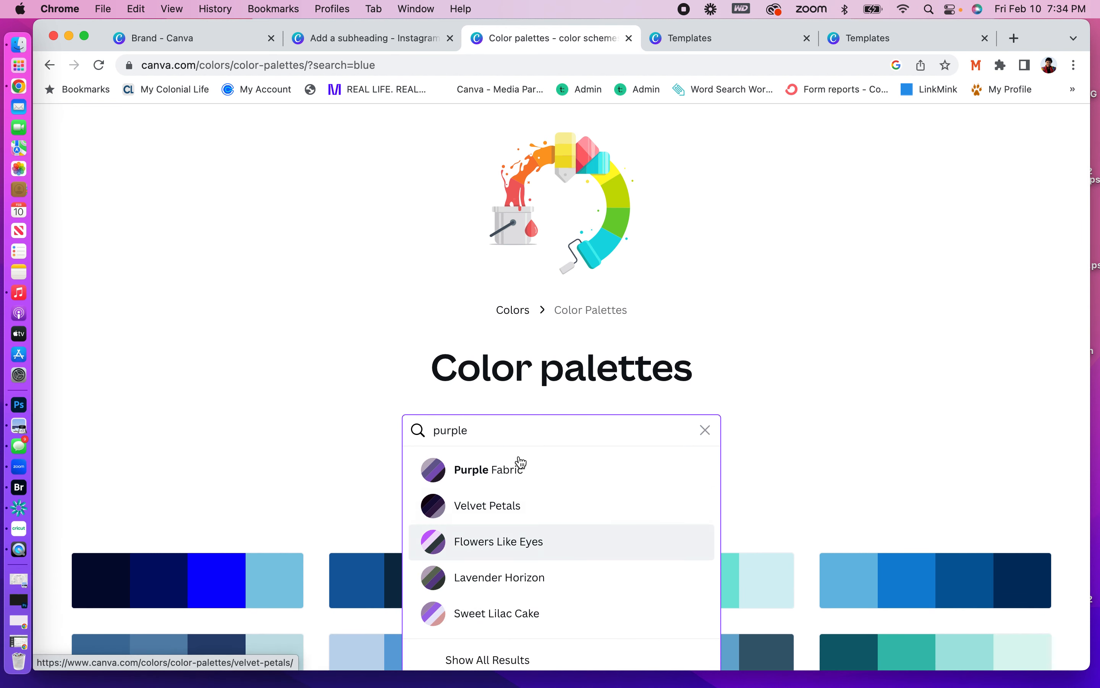
pyautogui.click(709, 325)
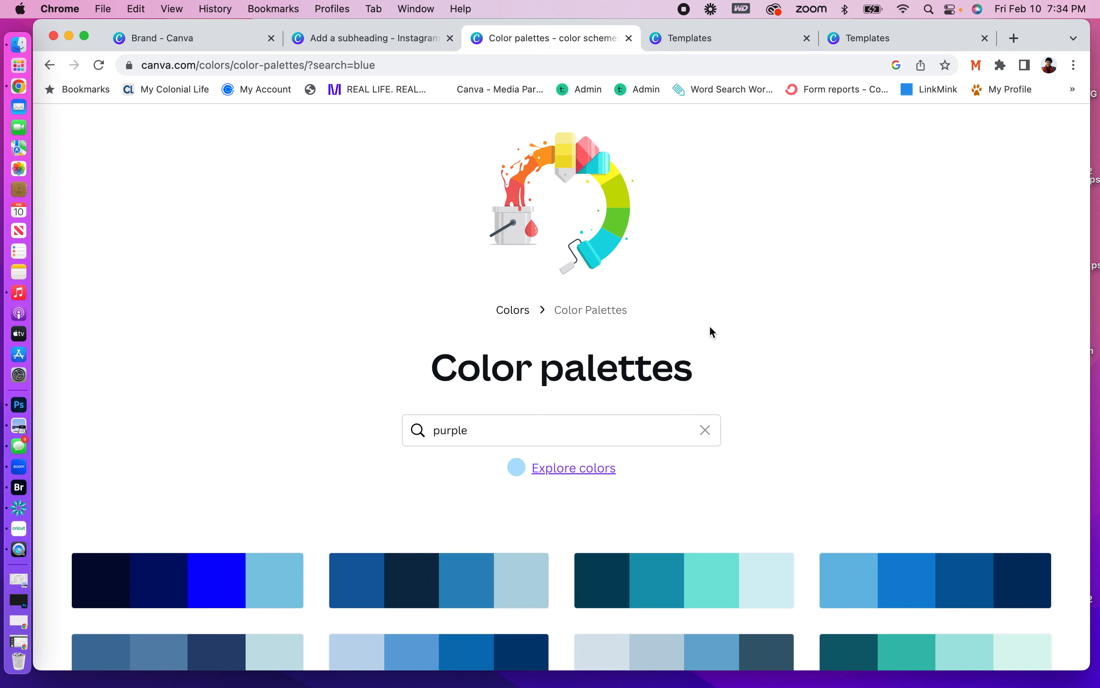
pyautogui.scroll(-10, 710, 325)
pyautogui.scroll(5, 710, 317)
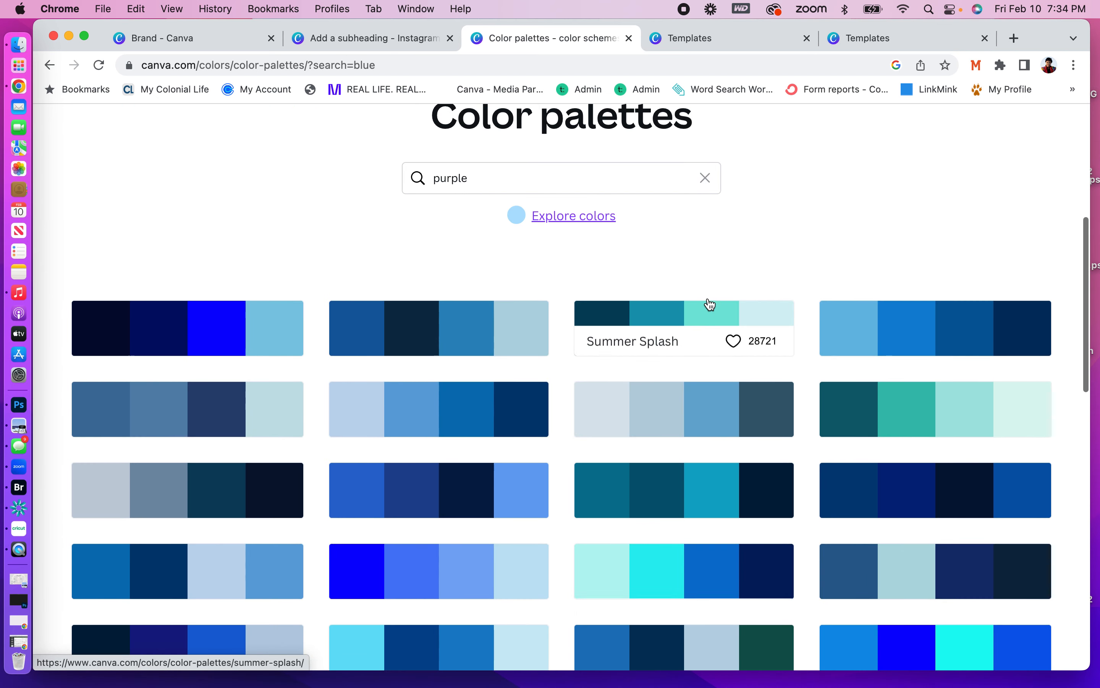
pyautogui.click(704, 173)
# Explore the color meanings for blue, look over the swatches, and return to the color combinations.
pyautogui.click(594, 218)
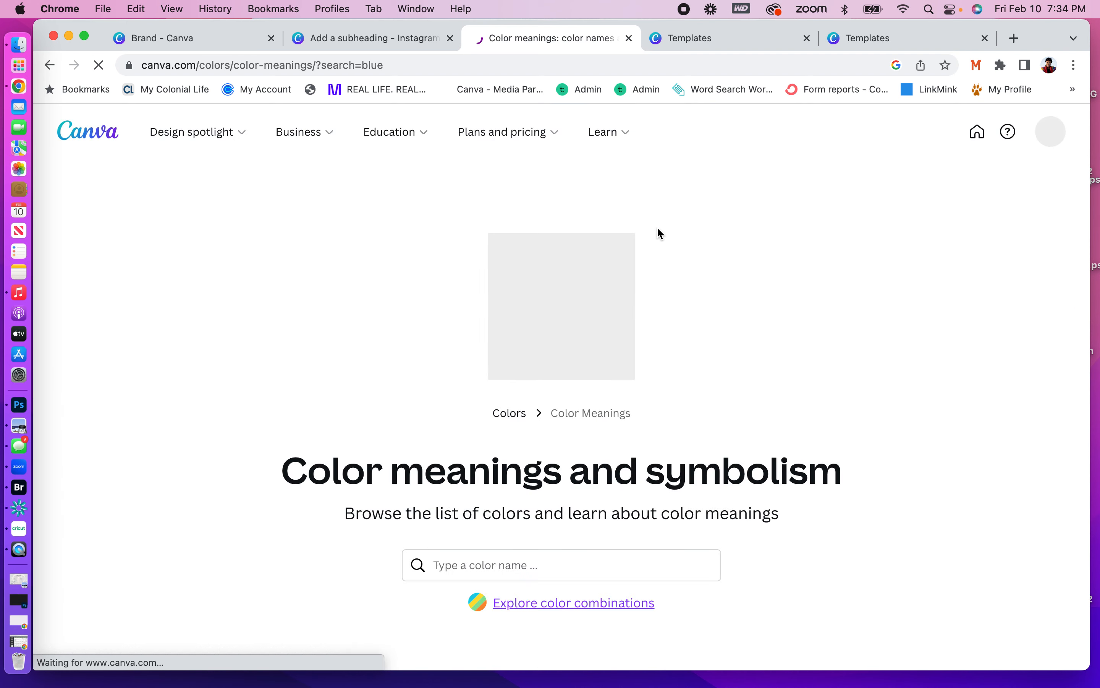
pyautogui.scroll(-15, 804, 396)
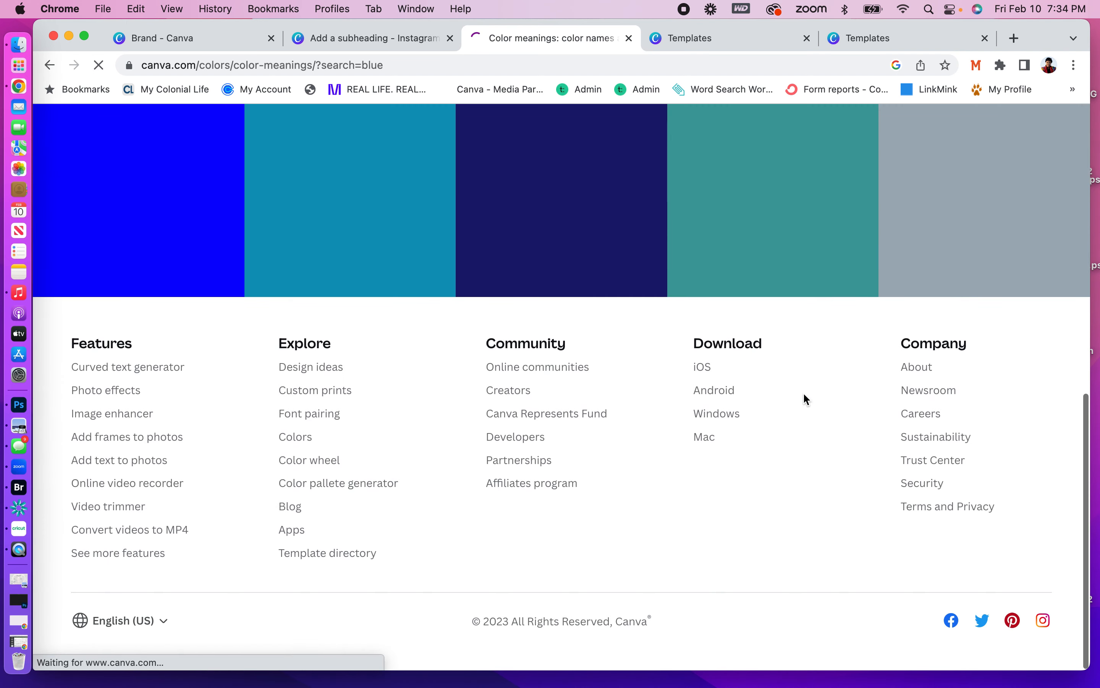
pyautogui.scroll(5, 804, 398)
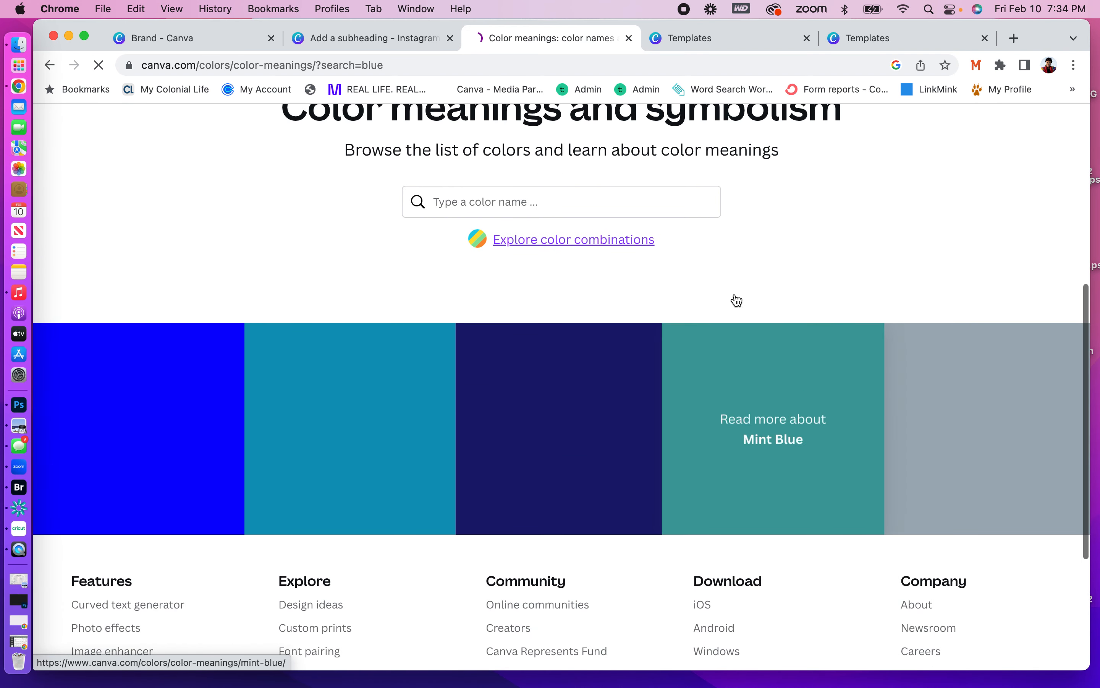
pyautogui.click(627, 241)
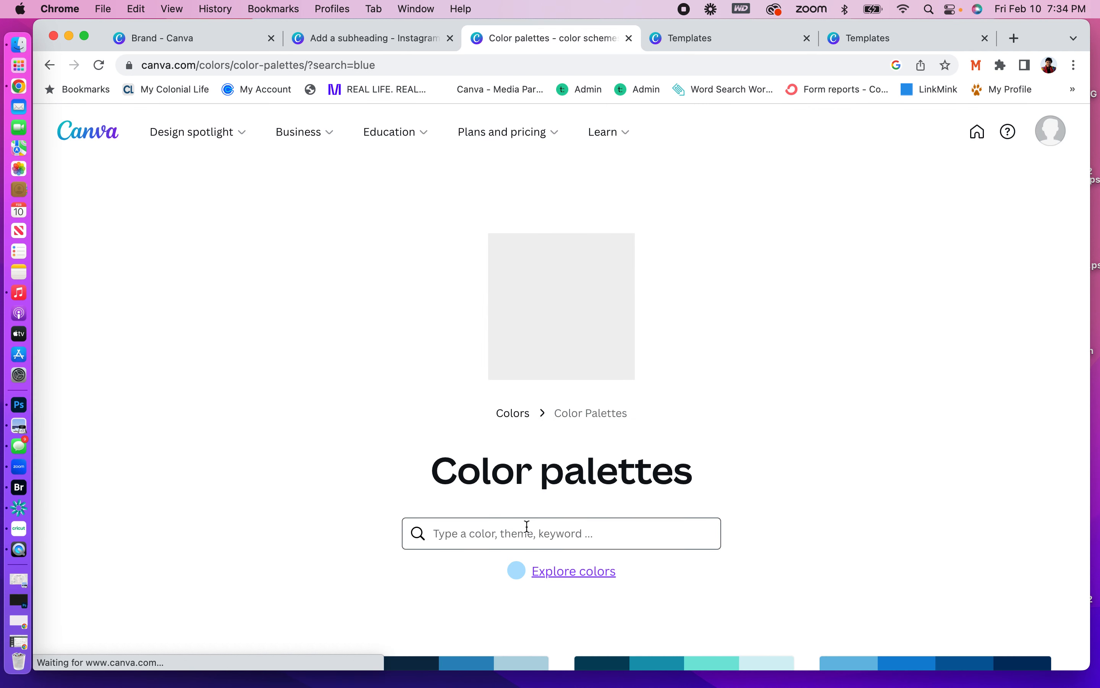
# Go back to the color meanings, search for purple and open the Purple color page.
pyautogui.click(571, 573)
pyautogui.click(571, 564)
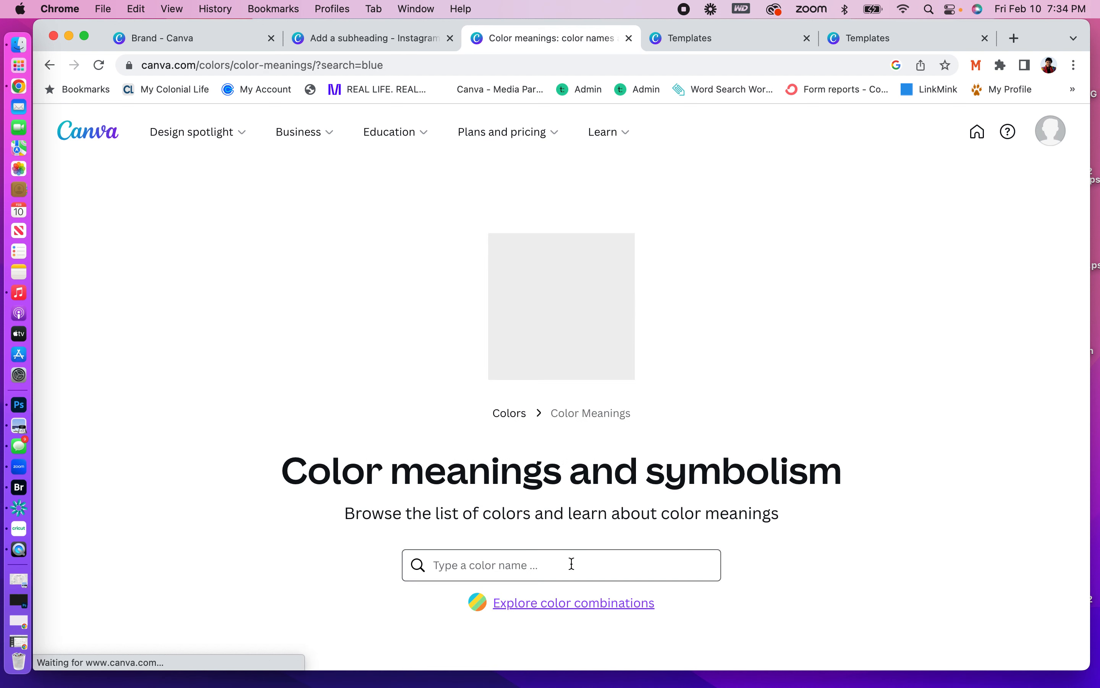
pyautogui.write('purple')
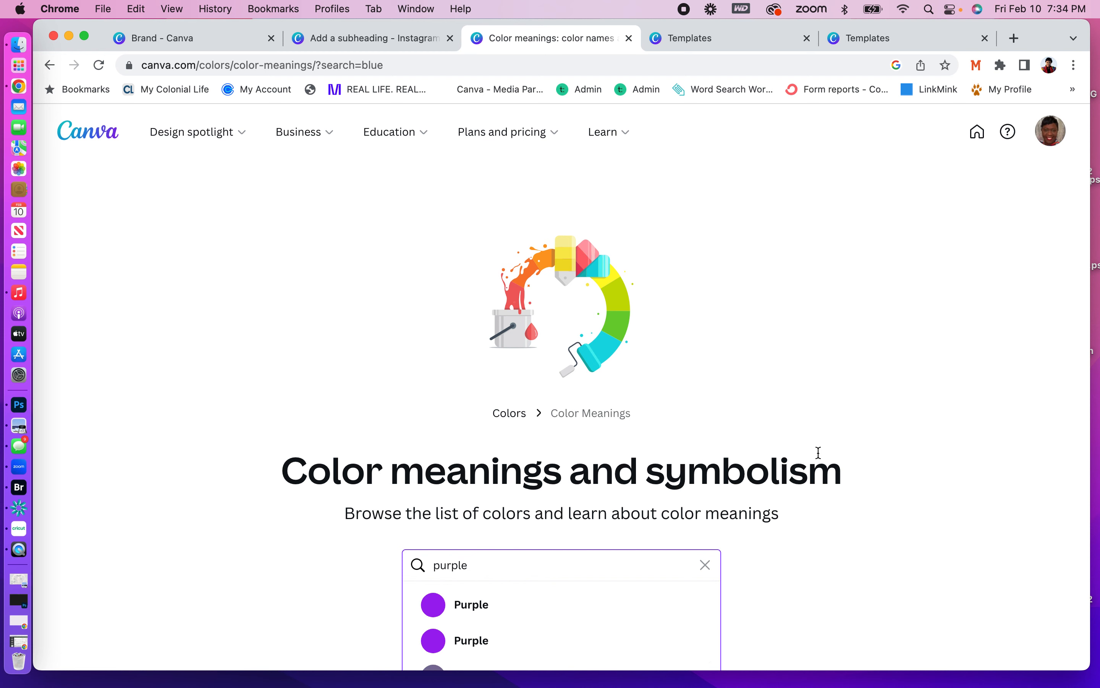
pyautogui.scroll(-3, 818, 453)
pyautogui.click(547, 462)
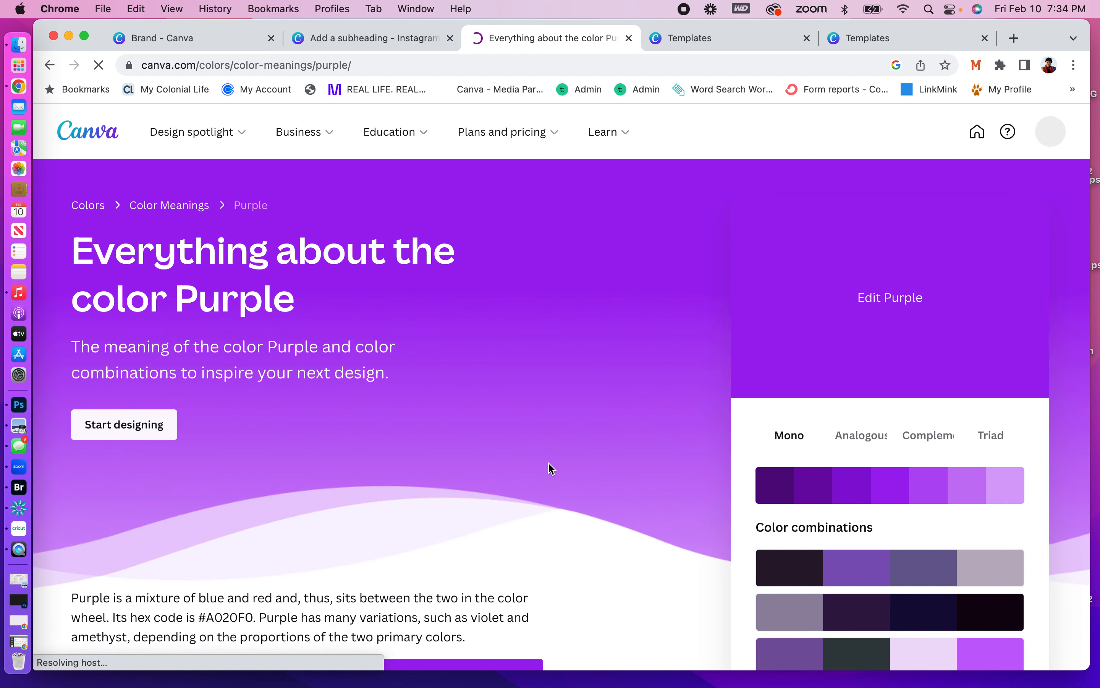
# Read the Purple page's meaning, related colors, color conversion and color combinations, and start designing from it.
pyautogui.scroll(-10, 549, 463)
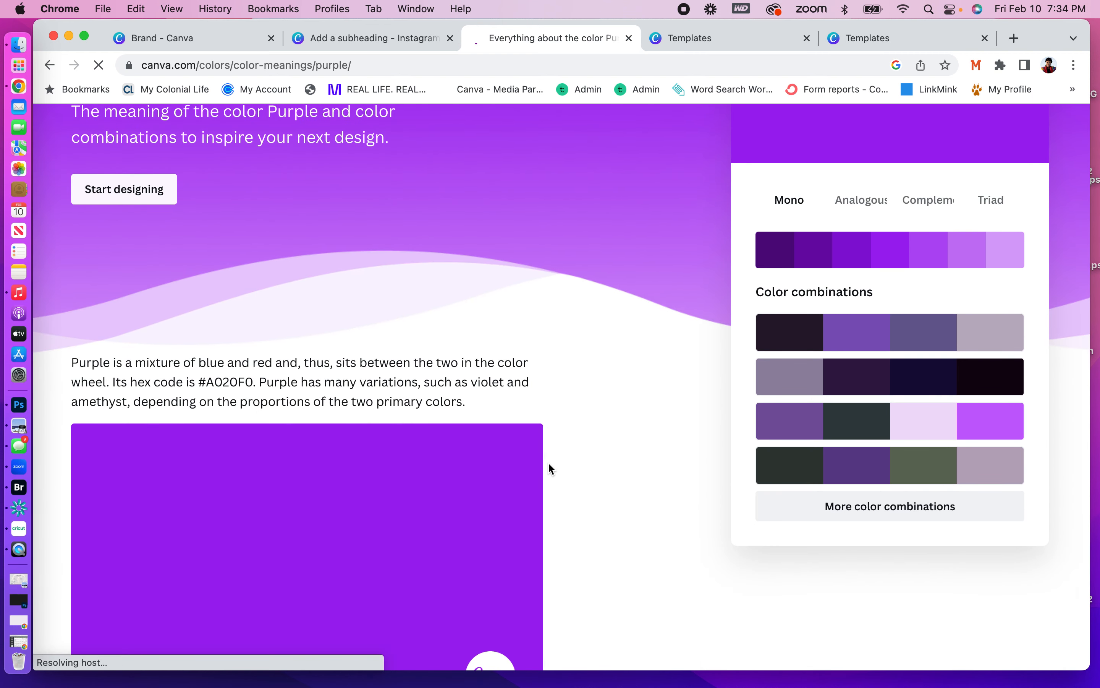
pyautogui.scroll(-4, 549, 462)
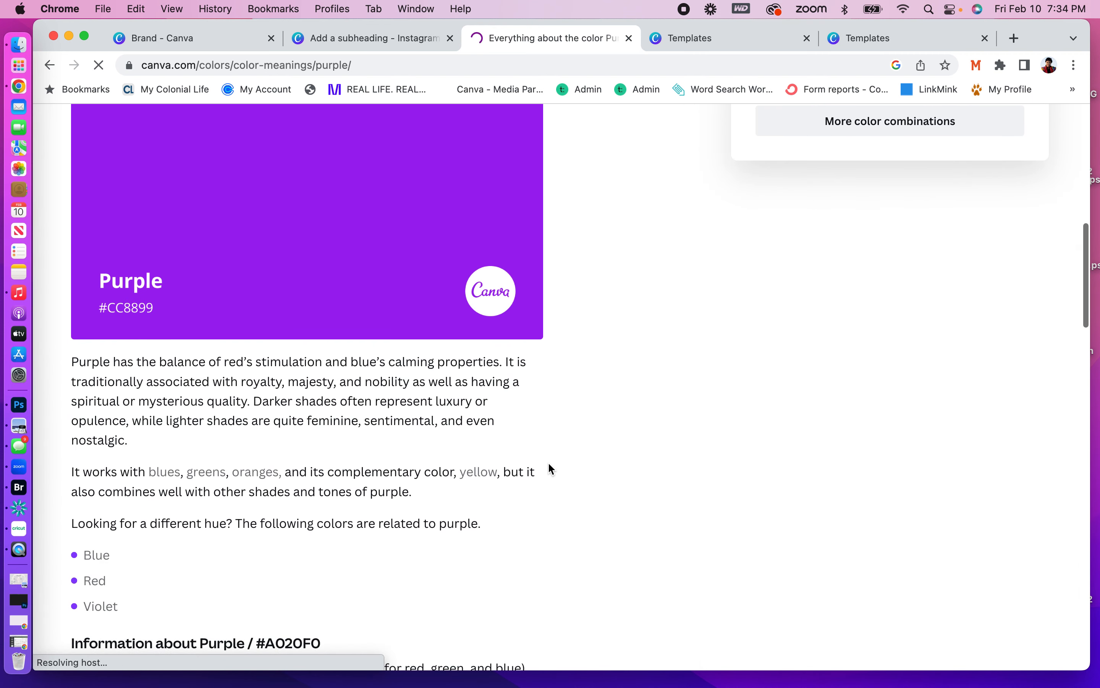
pyautogui.scroll(-6, 549, 464)
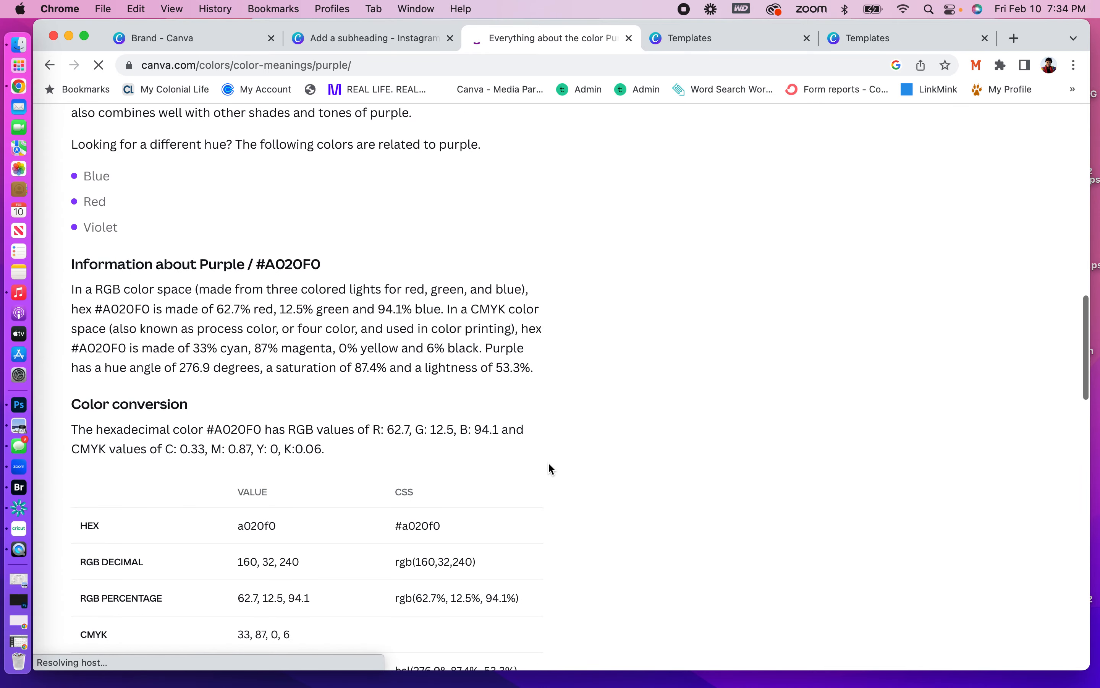
pyautogui.scroll(8, 548, 464)
pyautogui.scroll(5, 548, 469)
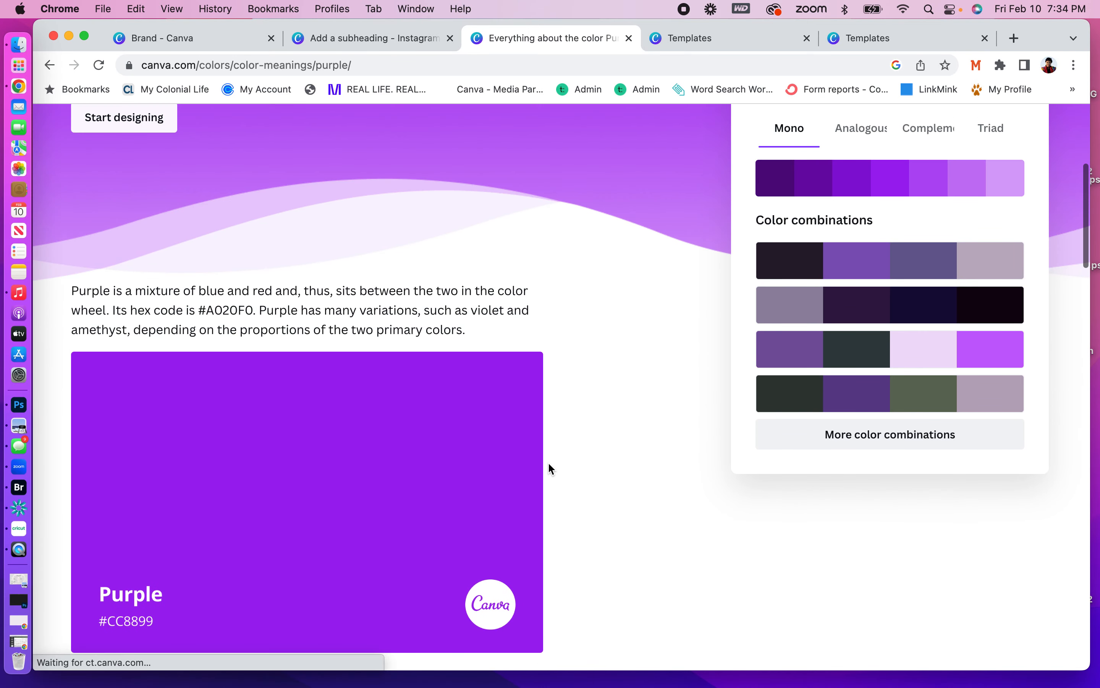
pyautogui.scroll(3, 549, 464)
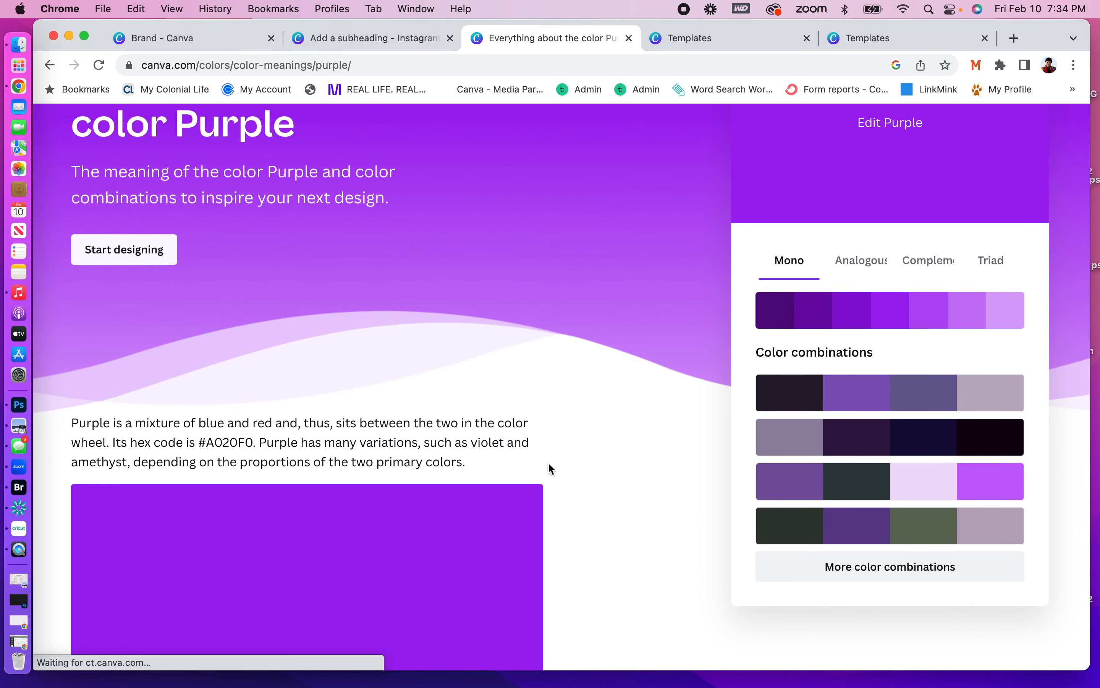
pyautogui.scroll(-7, 547, 462)
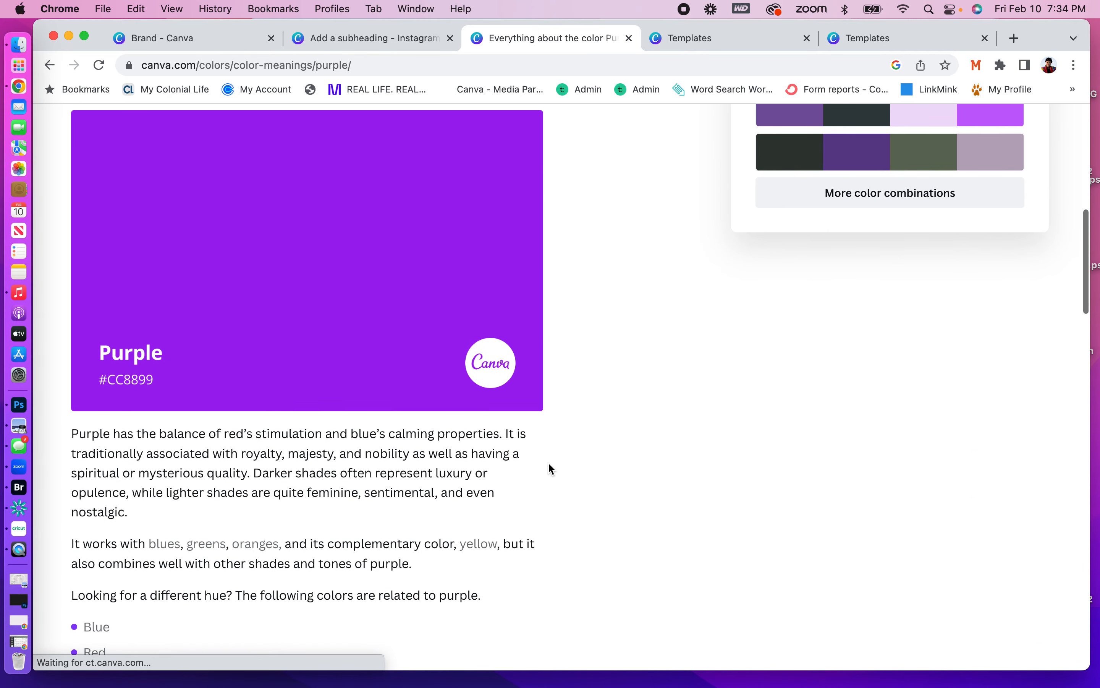
pyautogui.scroll(7, 548, 462)
pyautogui.click(127, 269)
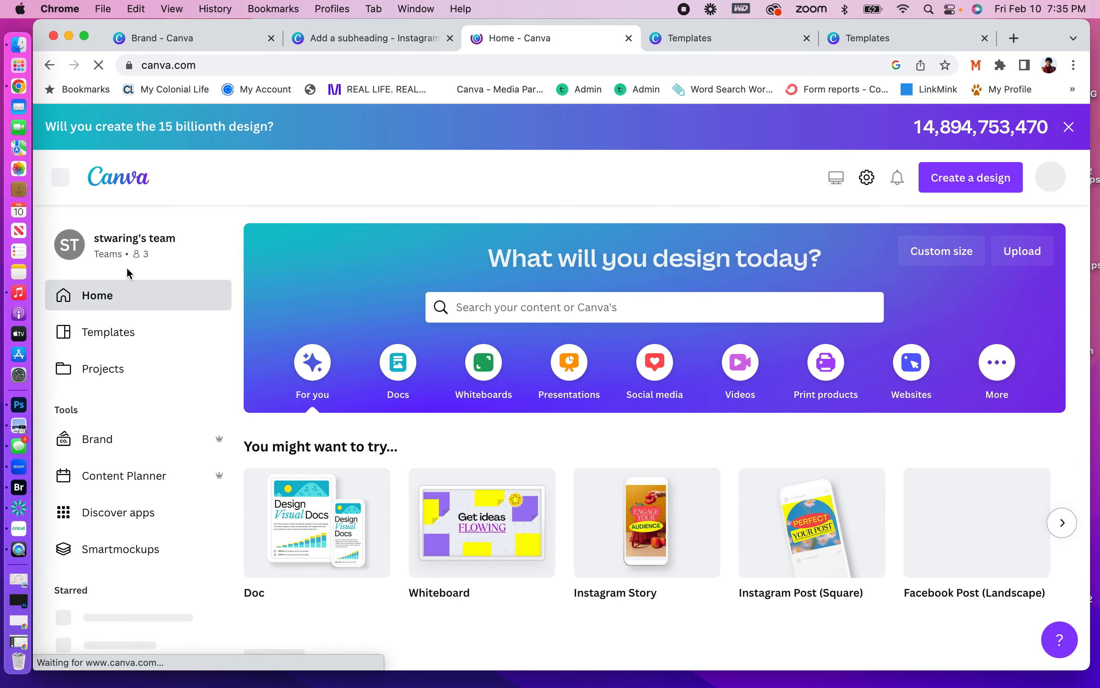
# Search Google in a new browser tab for "purple for business logo".
pyautogui.click(1012, 32)
pyautogui.write('purple for business lo')
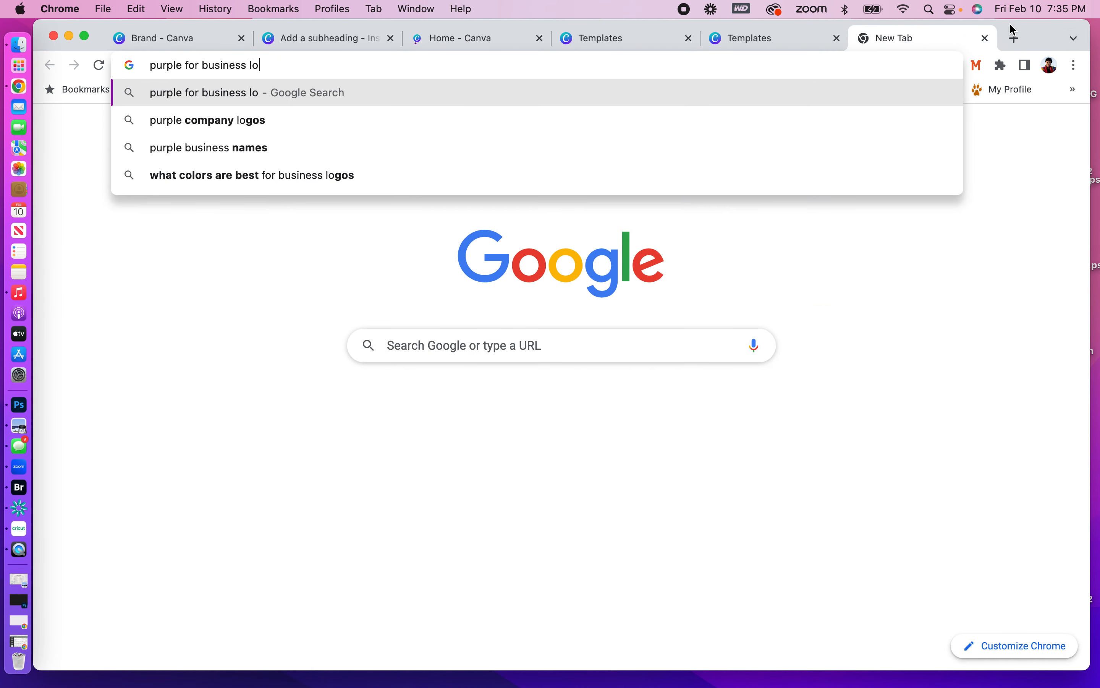
pyautogui.write('go')
pyautogui.press('Return')
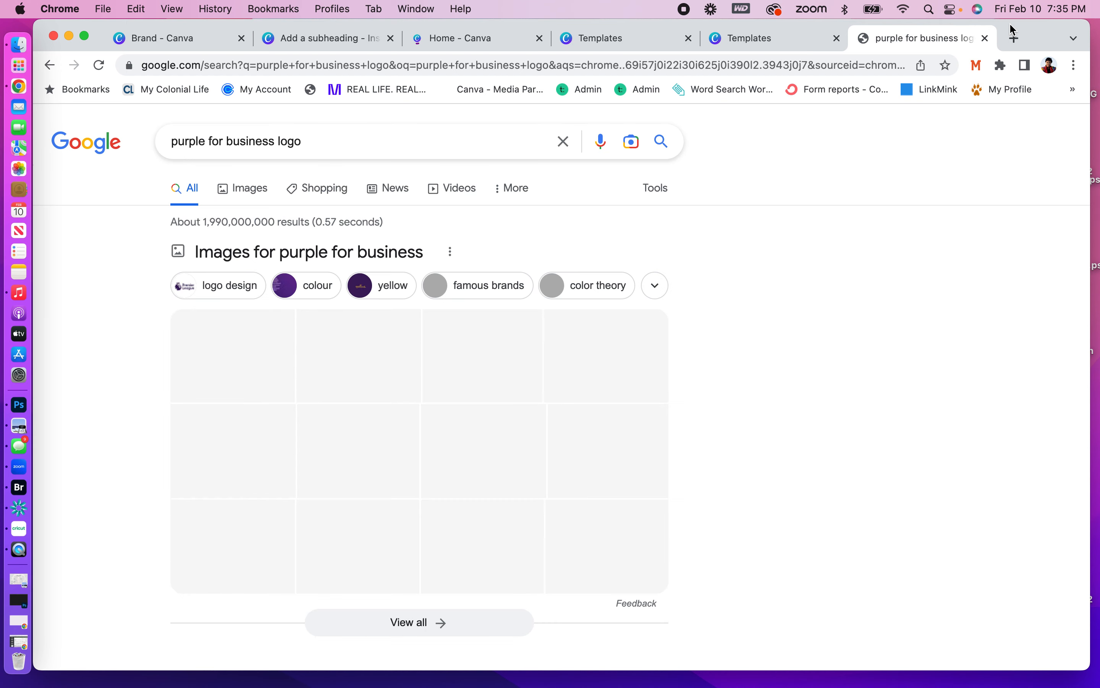
# Browse the search results and expand the related question "What does a purple color mean on a logo?".
pyautogui.scroll(-3, 901, 328)
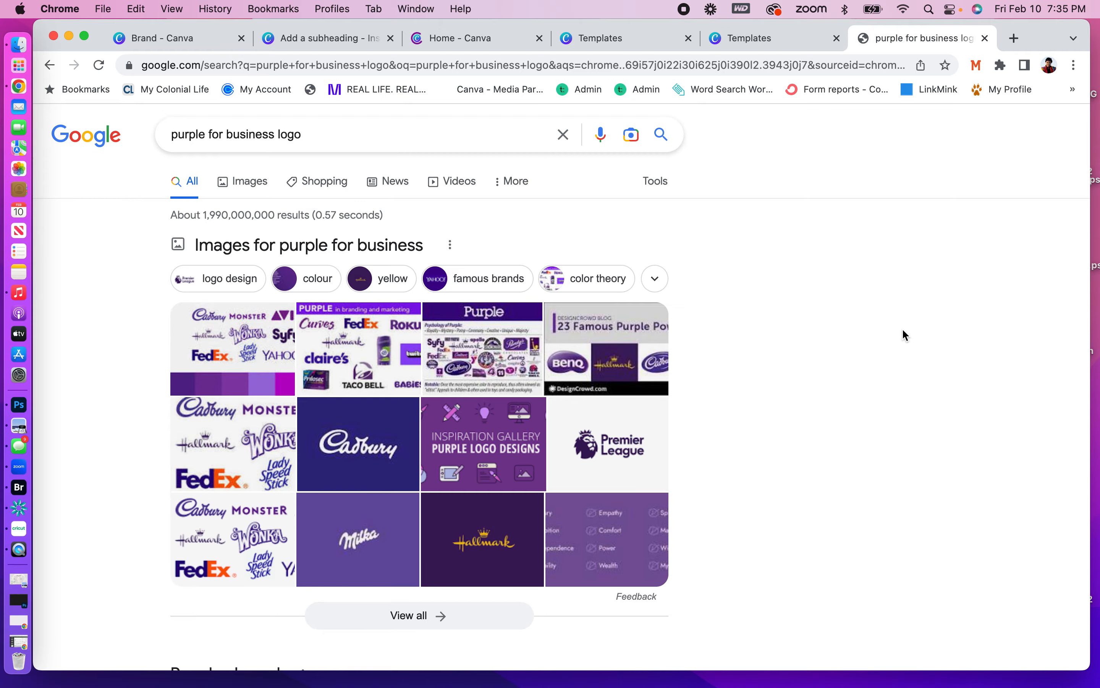
pyautogui.scroll(-1, 830, 382)
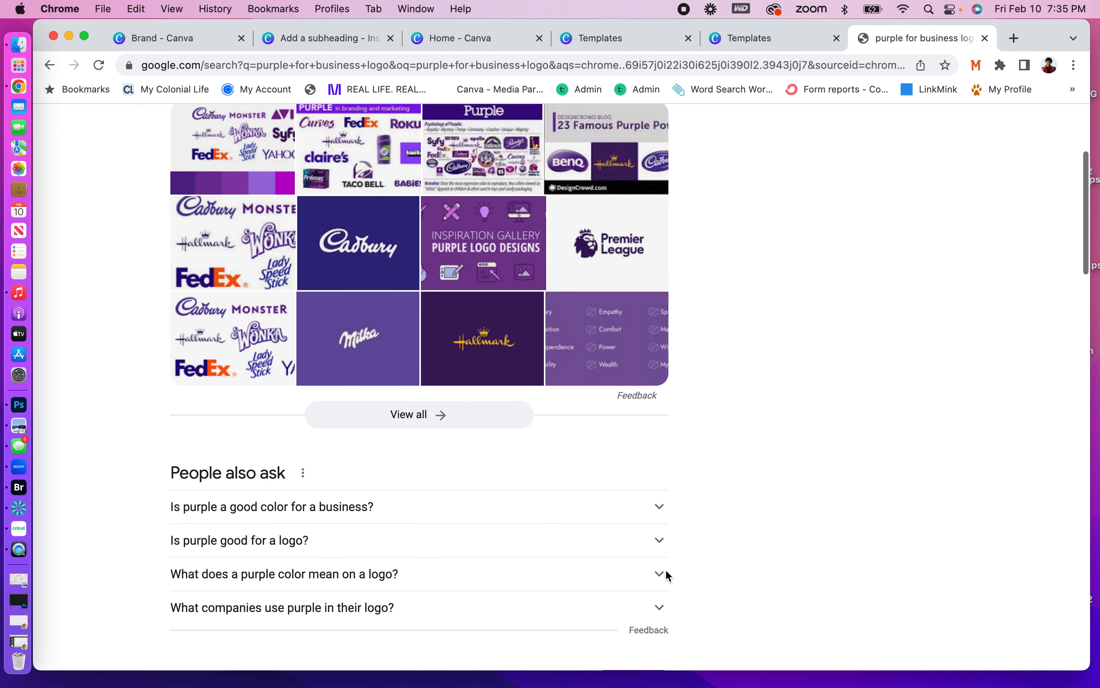
pyautogui.scroll(-2, 753, 482)
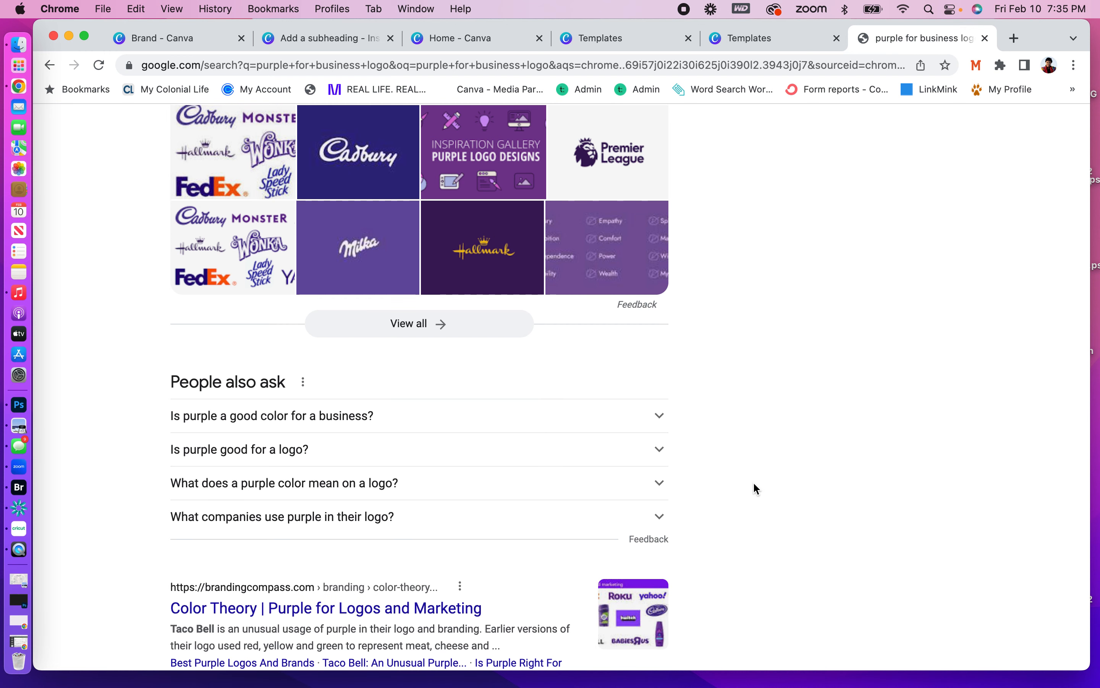
pyautogui.click(654, 482)
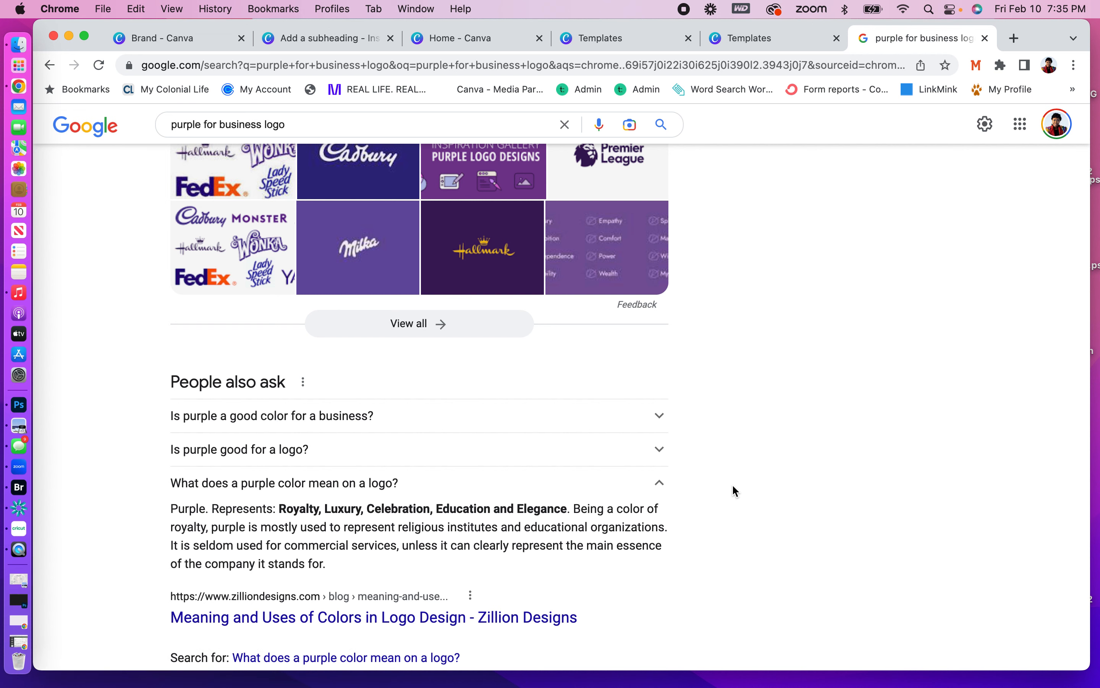
# Change the Google search to "black meaning for business logo" and run it.
pyautogui.scroll(6, 732, 484)
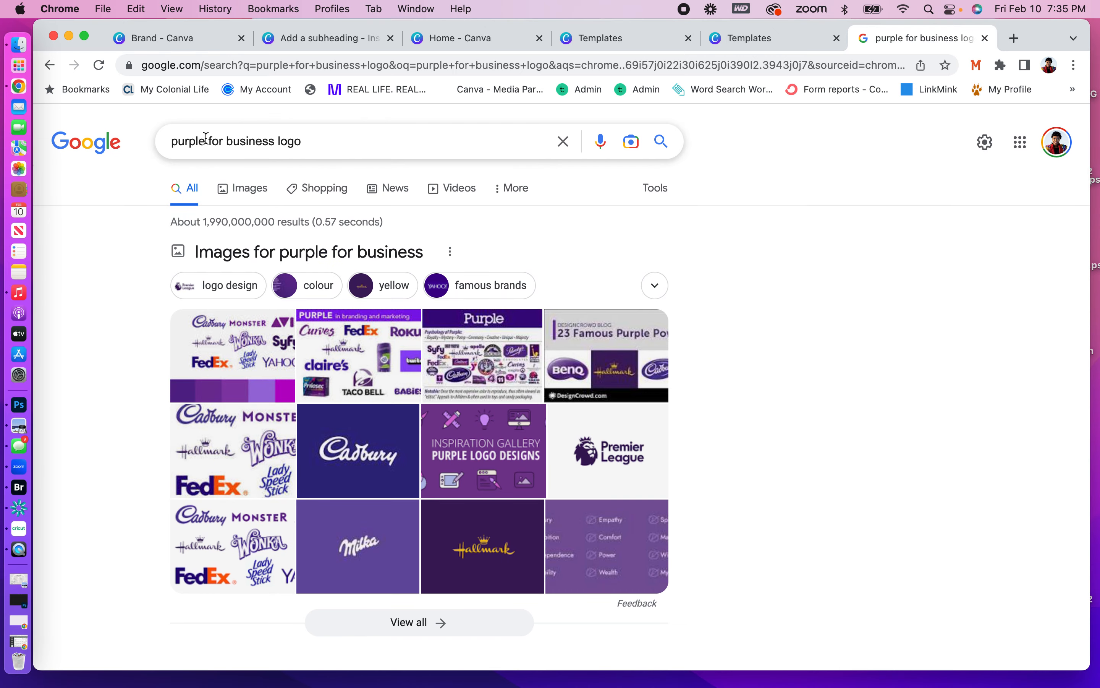
pyautogui.moveTo(205, 138); pyautogui.dragTo(164, 140)
pyautogui.write('black')
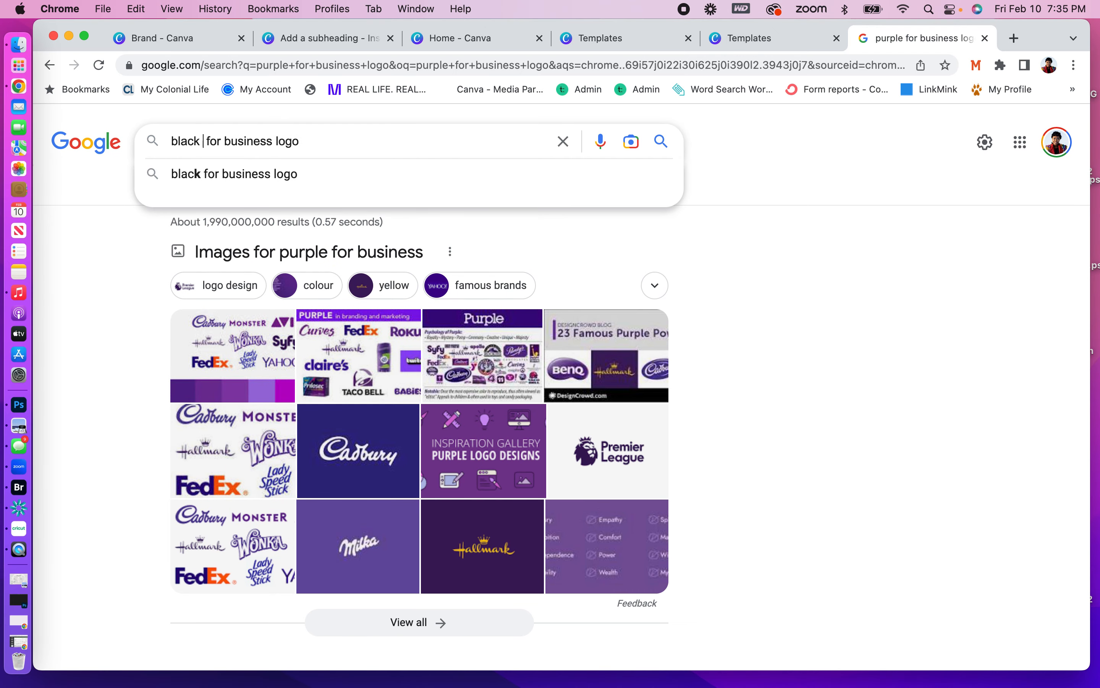
pyautogui.write(' meaning')
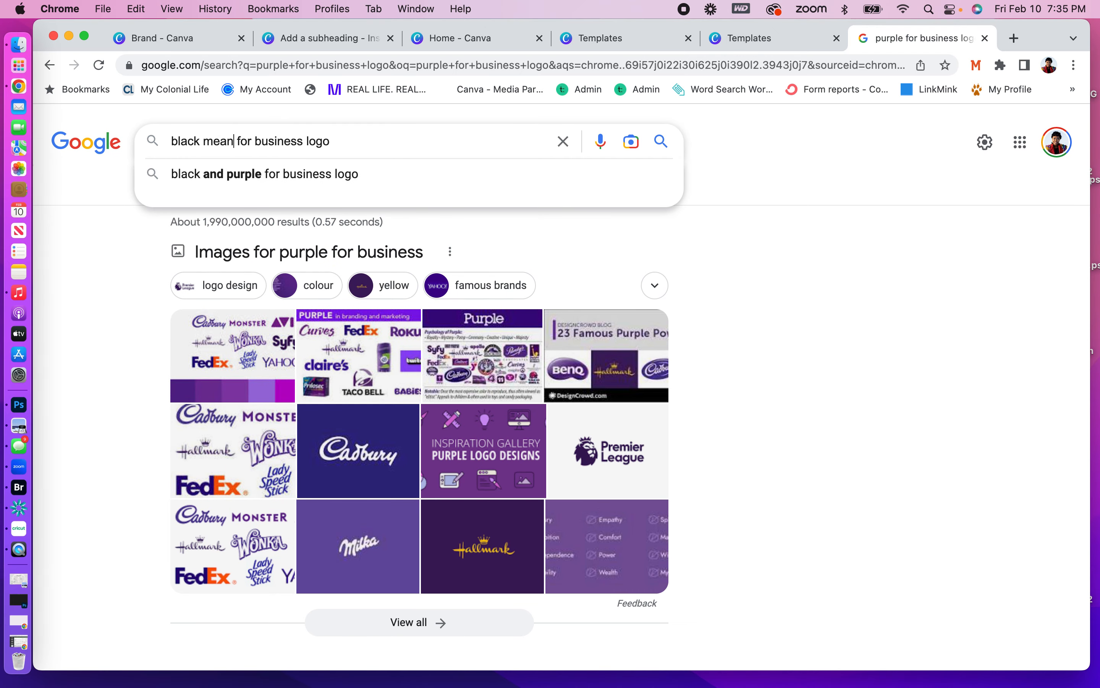
pyautogui.press('Return')
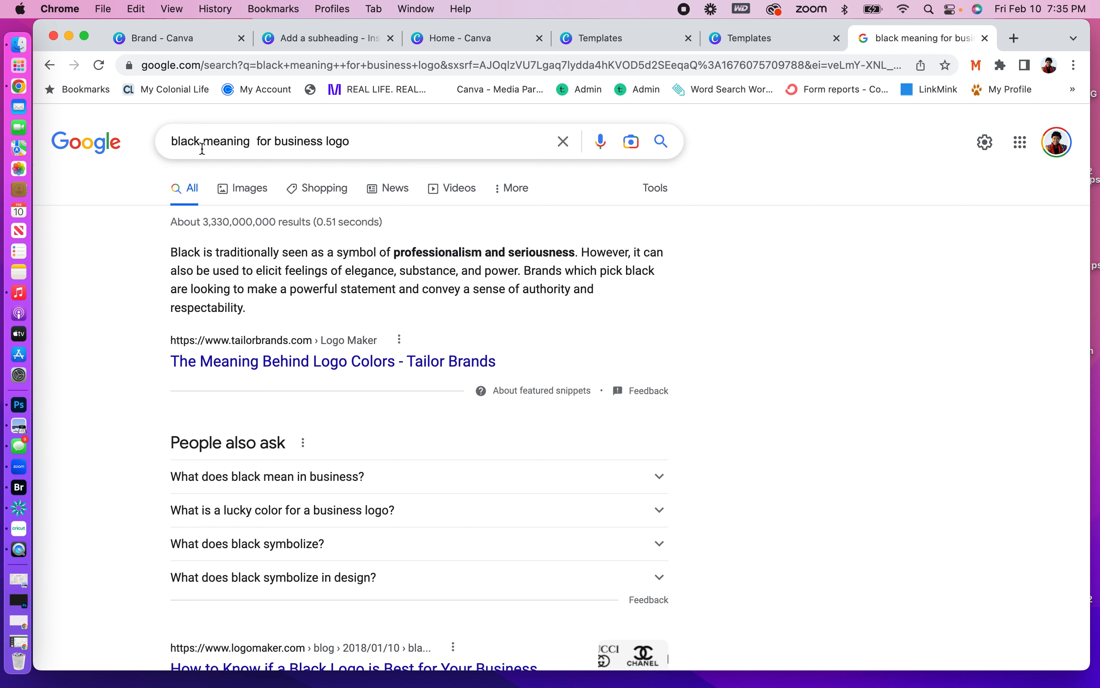
# Change the Google search to "white meaning for business logo" and run it.
pyautogui.doubleClick(184, 143)
pyautogui.write('whit')
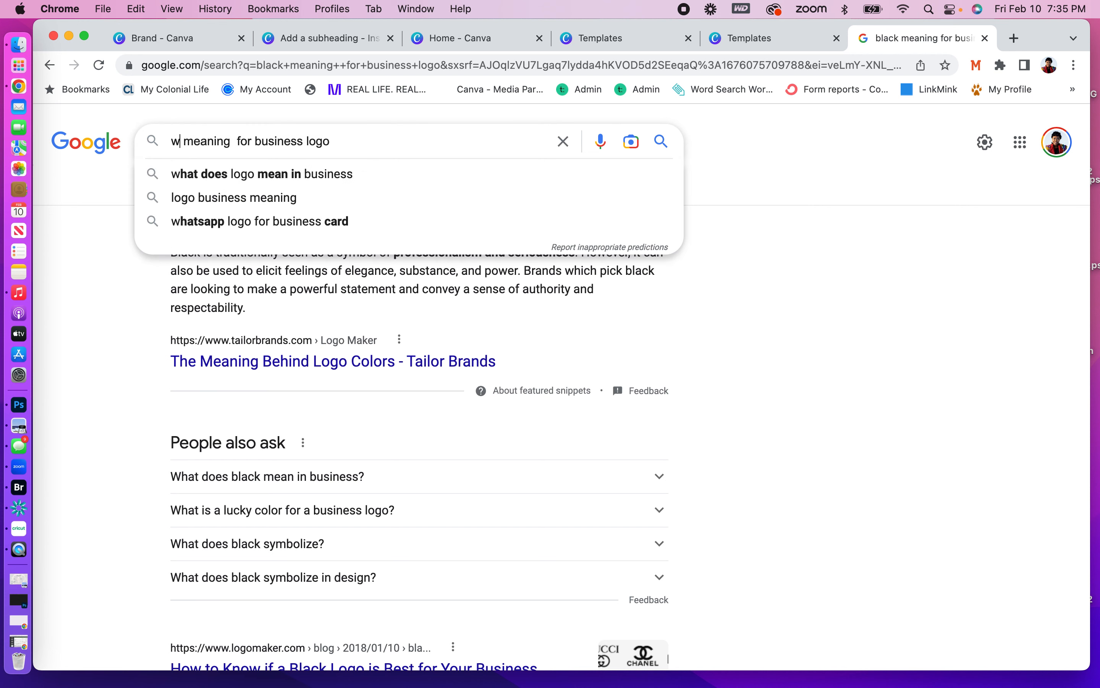
pyautogui.write('e')
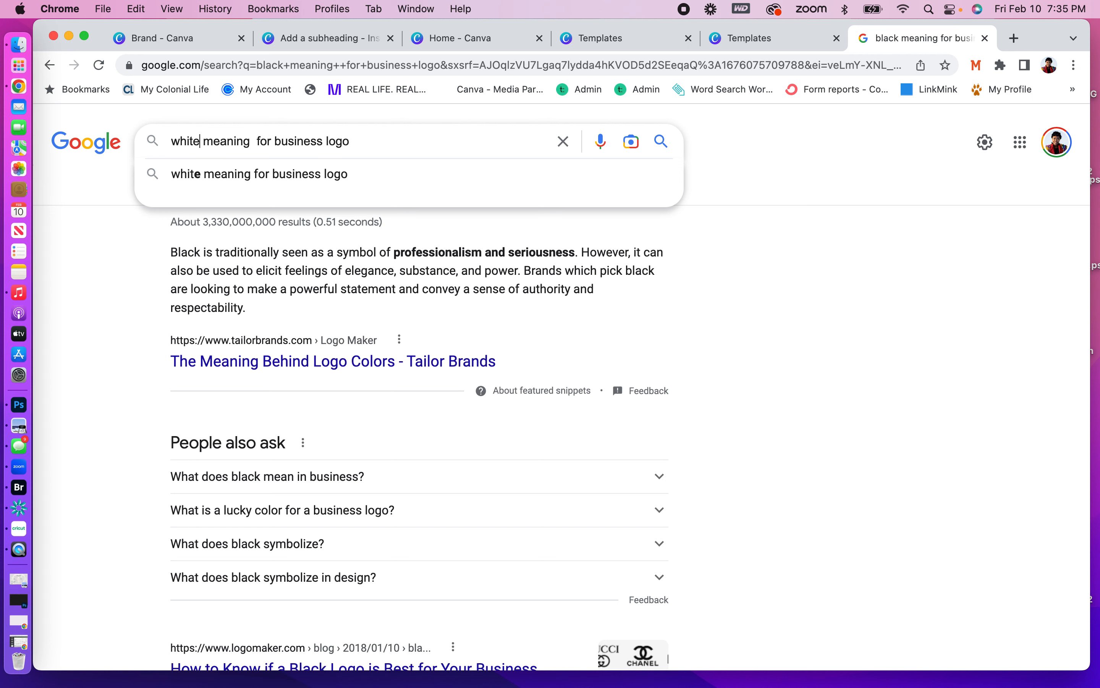
pyautogui.press('Return')
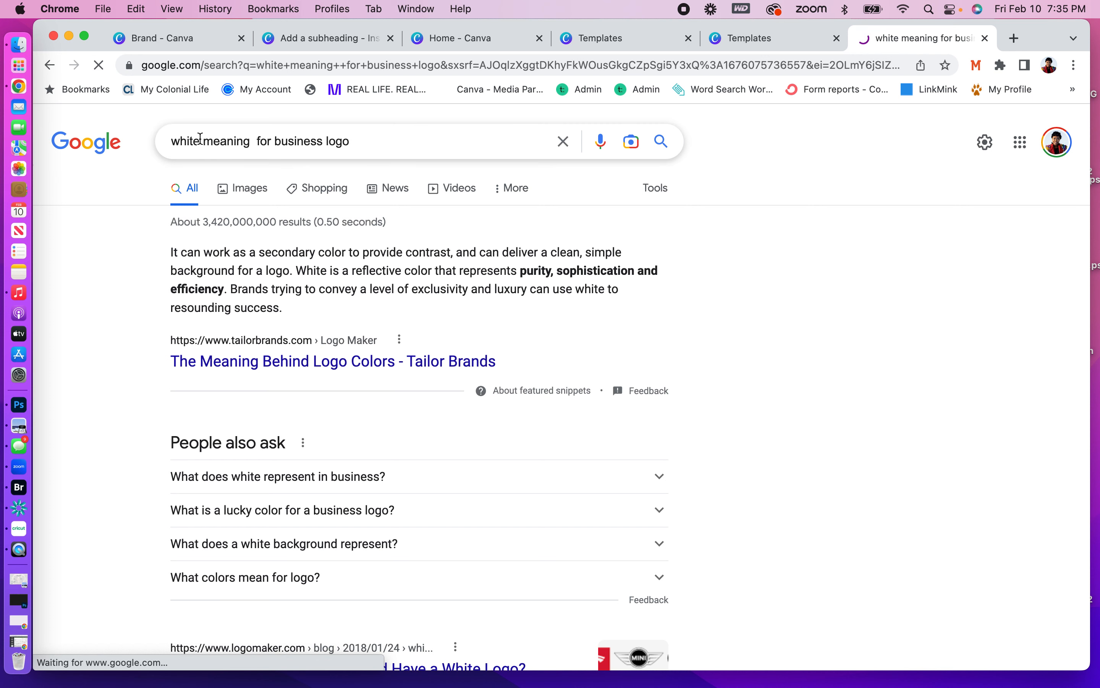
# Search Google for "gold meaning for business logo" in place of white.
pyautogui.moveTo(200, 141); pyautogui.dragTo(166, 141)
pyautogui.write('gold')
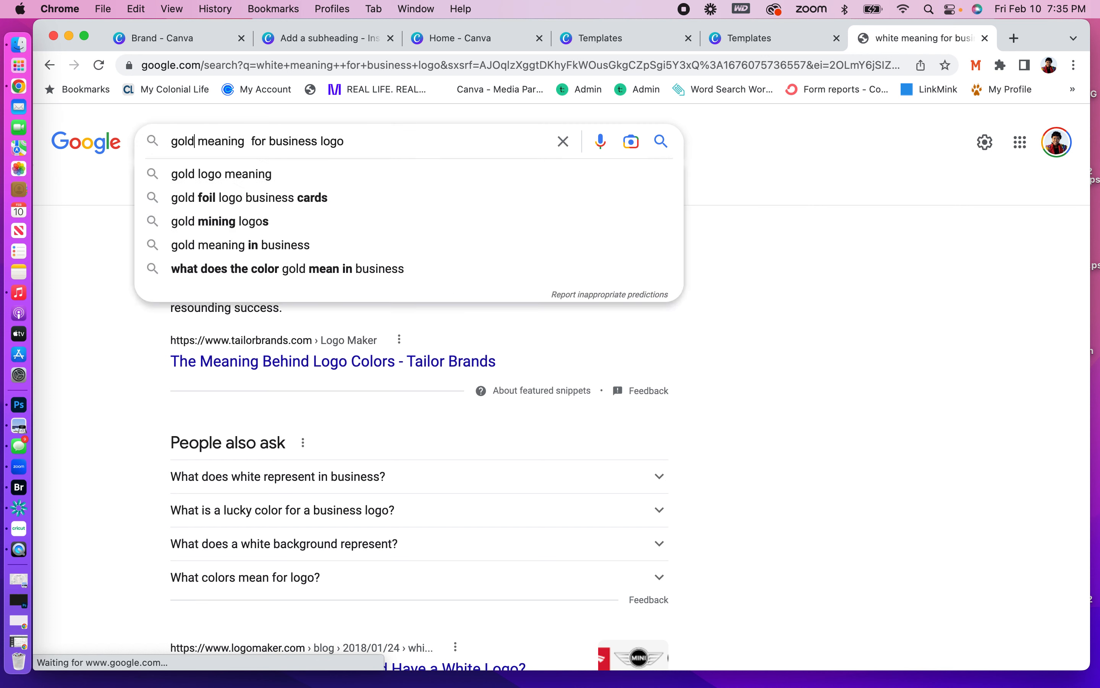
pyautogui.press('Return')
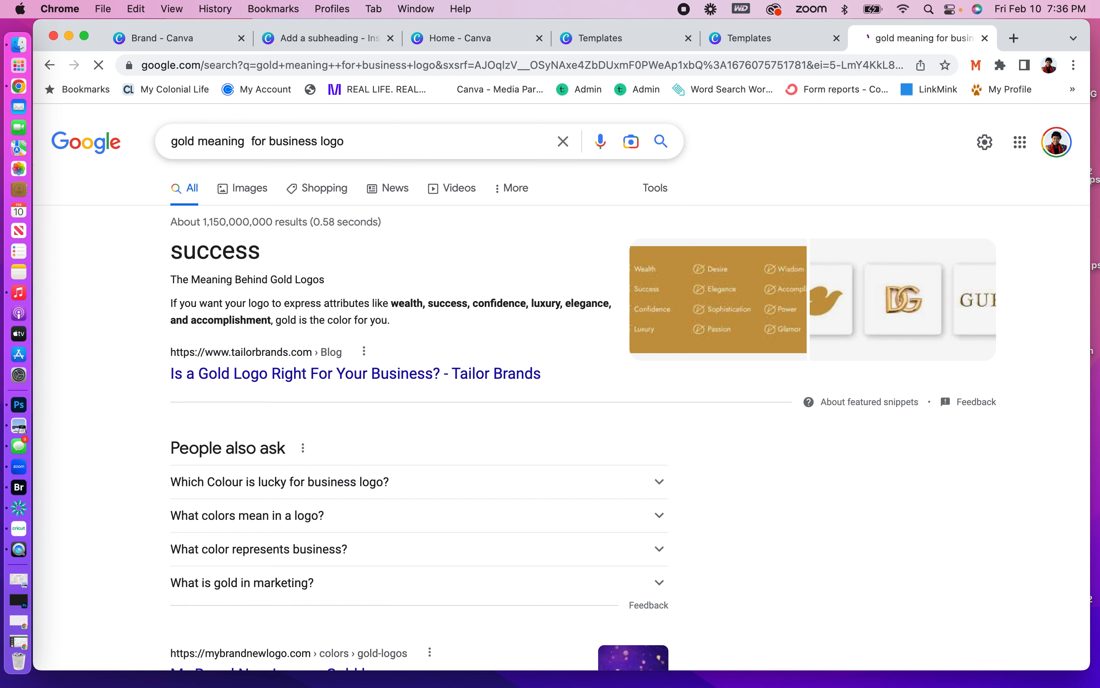
# Return to Canva's Purple color page, review its description and conversion table, and open the article about this color's meaning.
pyautogui.click(419, 40)
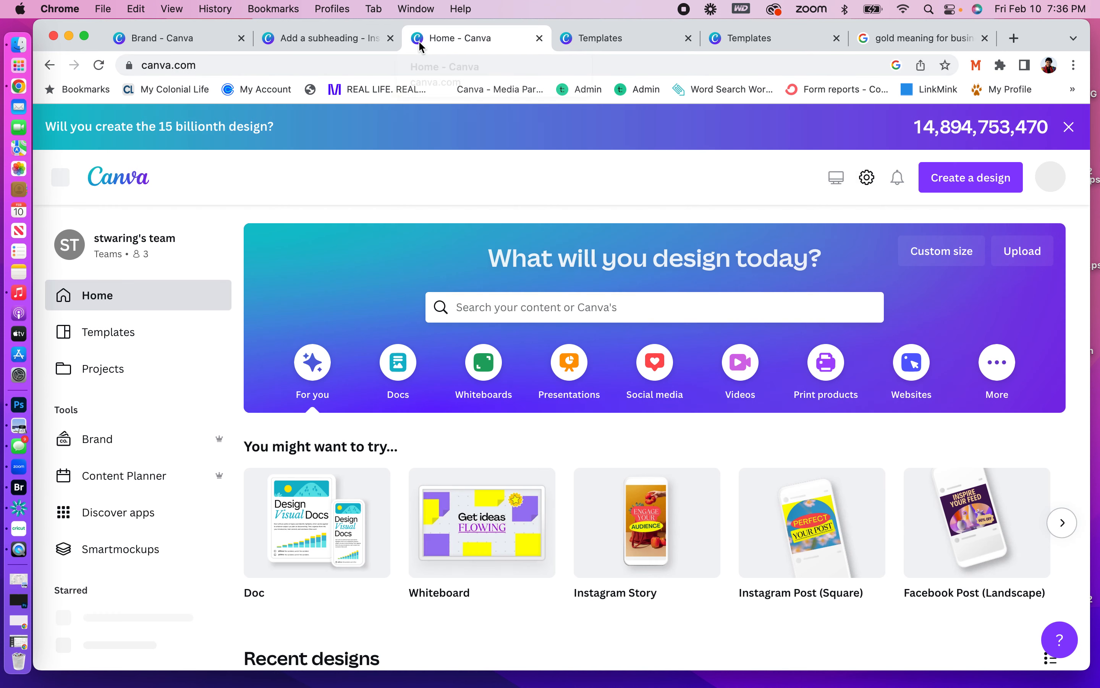
pyautogui.click(50, 68)
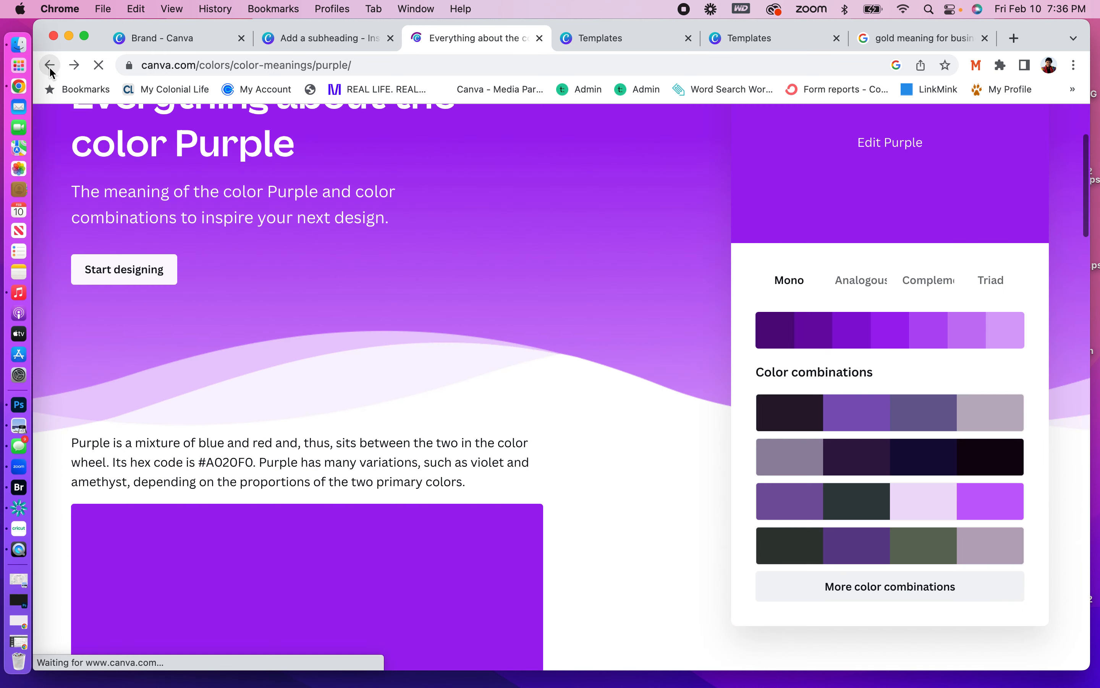
pyautogui.scroll(-5, 495, 324)
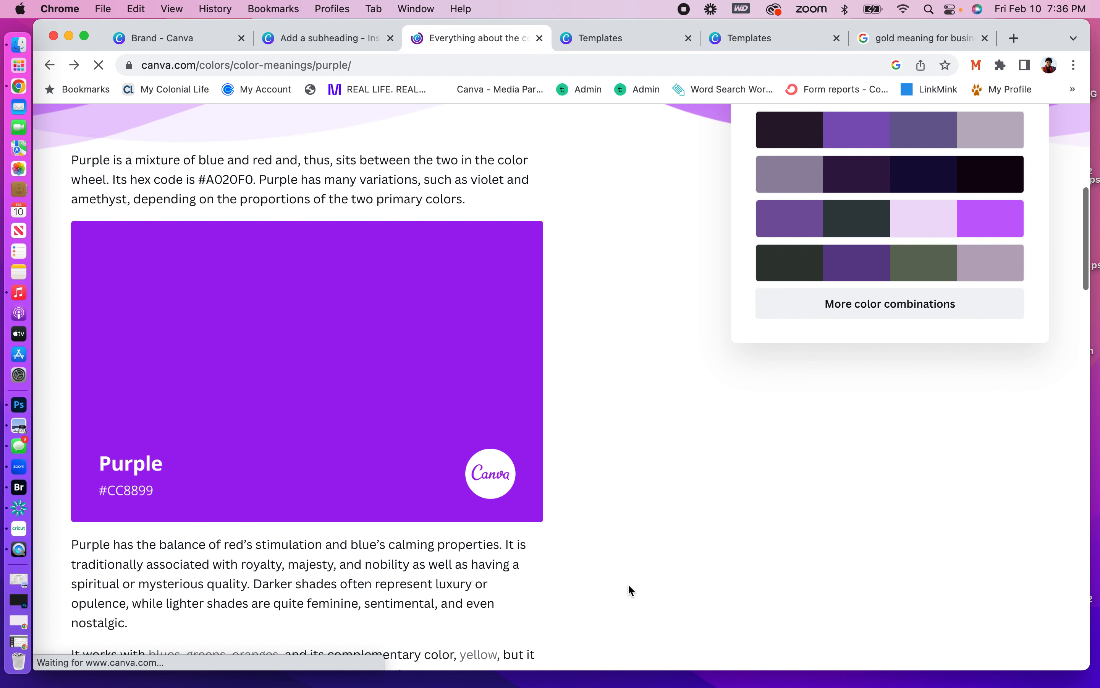
pyautogui.scroll(-8, 628, 587)
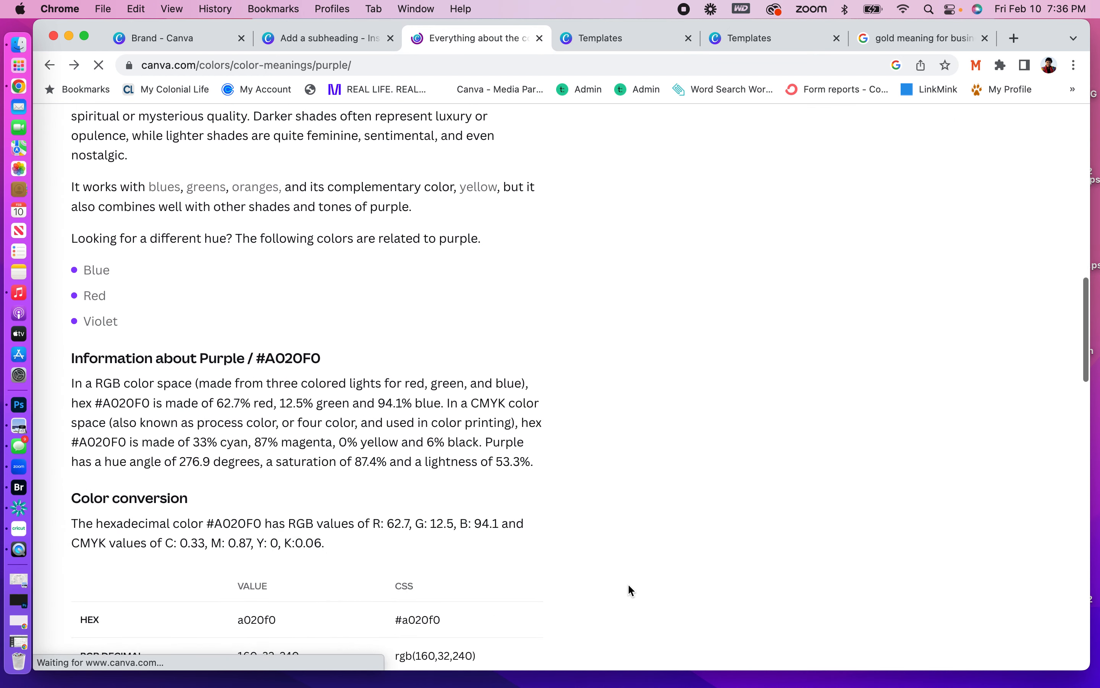
pyautogui.scroll(-12, 628, 586)
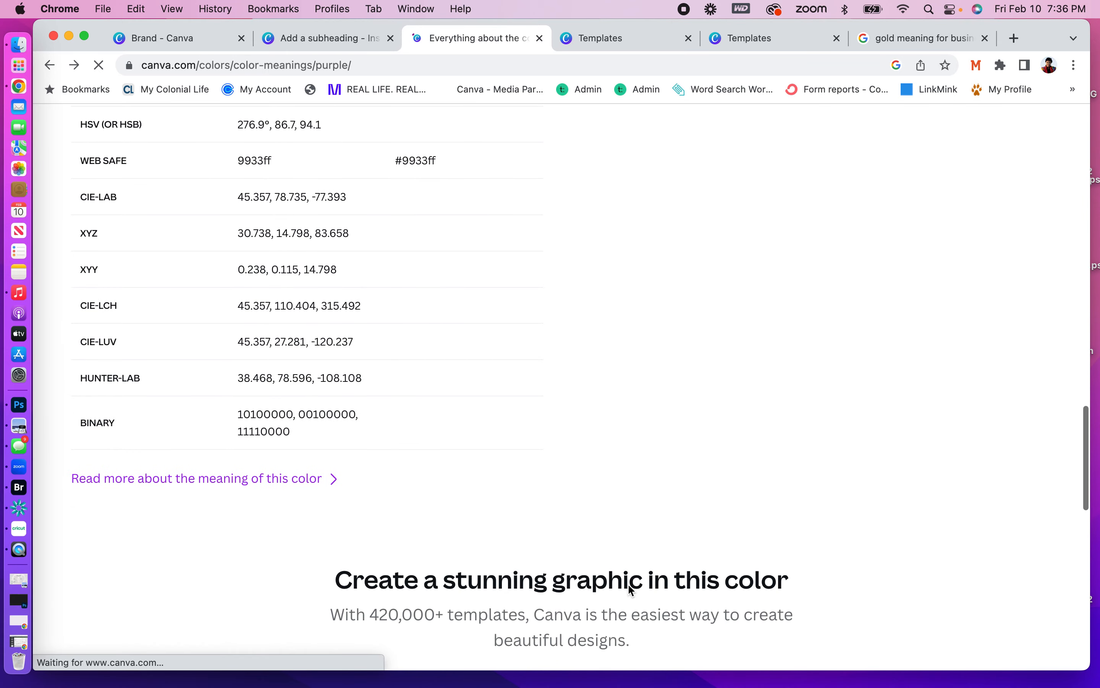
pyautogui.scroll(-3, 630, 589)
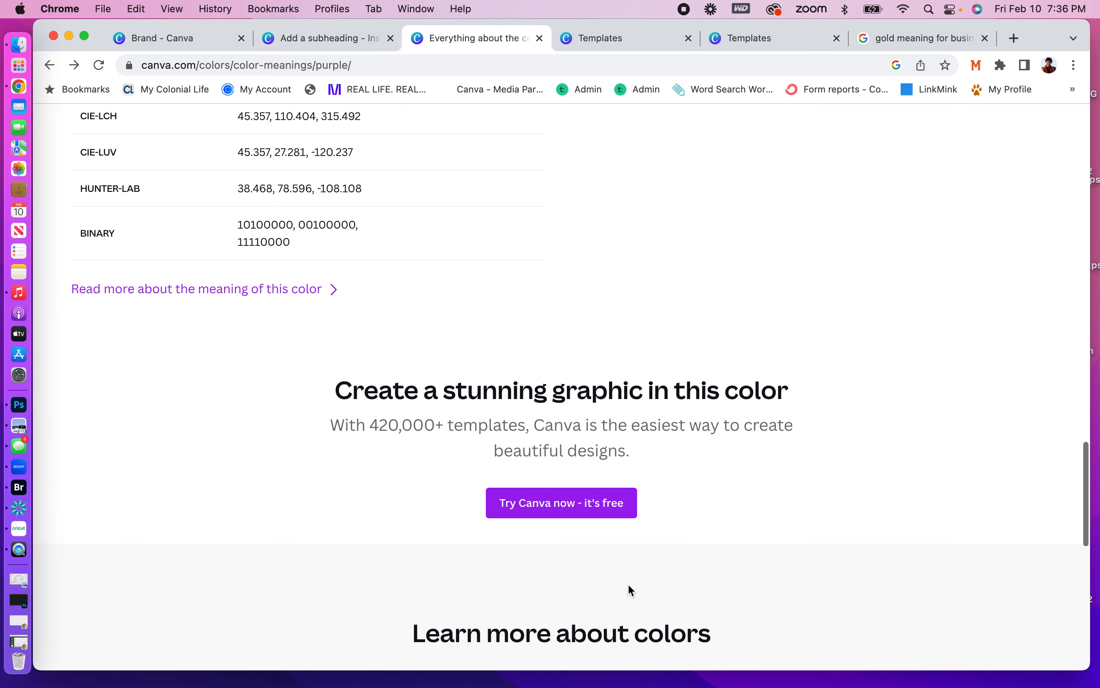
pyautogui.scroll(2, 623, 564)
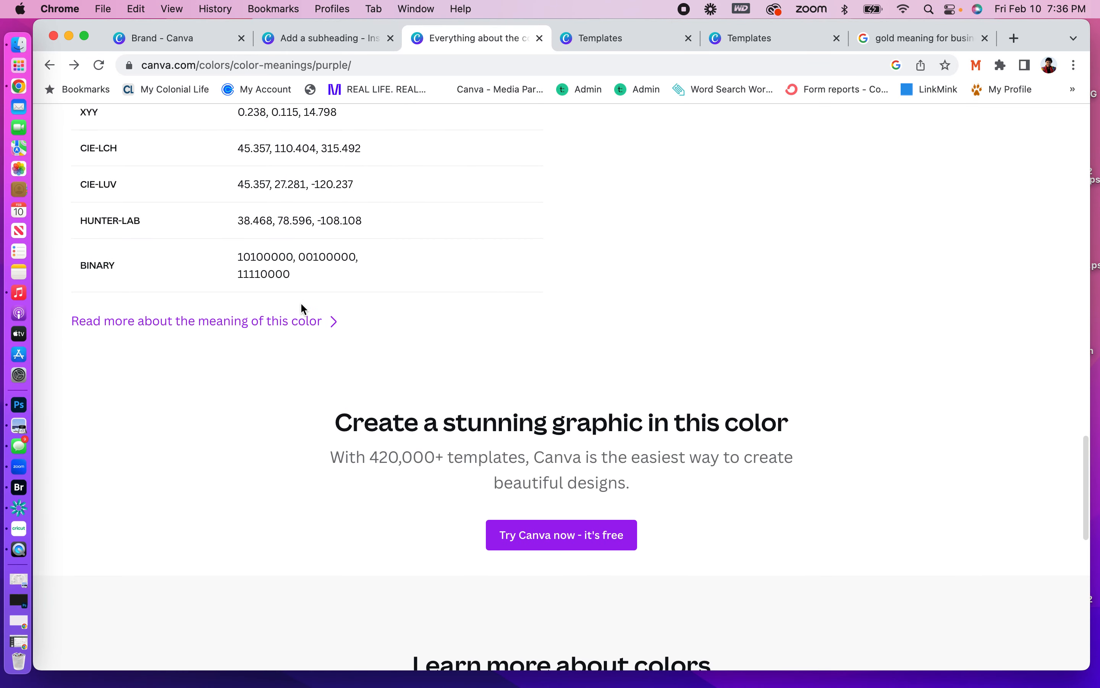
pyautogui.click(304, 321)
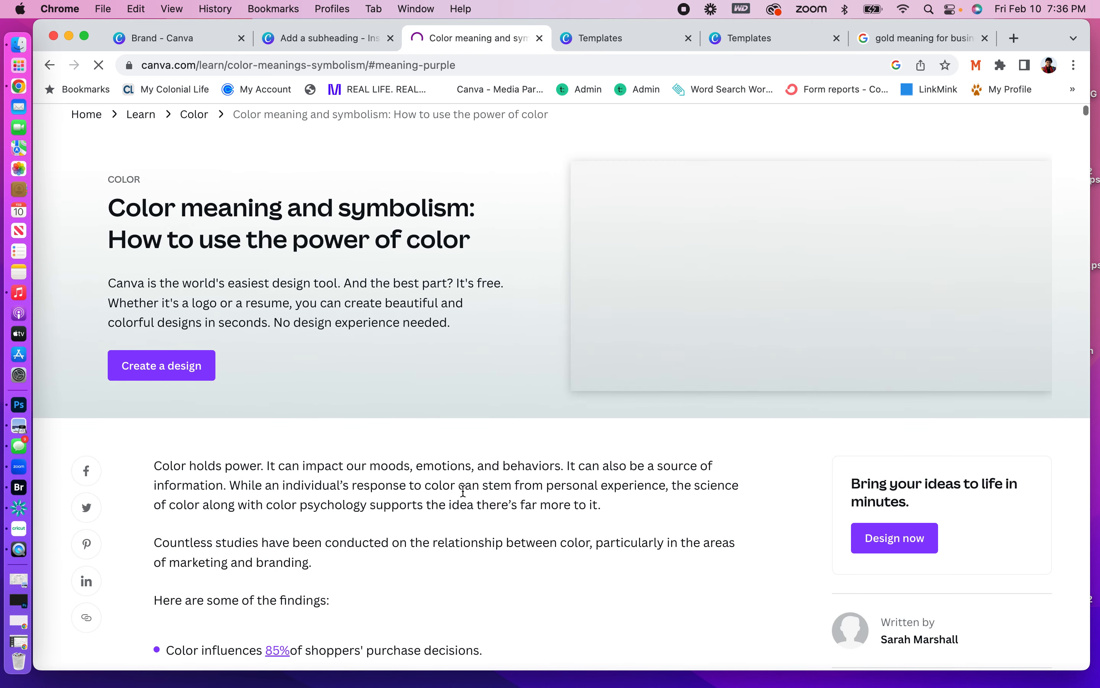
# Go to the Purple section of the color meaning and symbolism article and read its usage tips and branding examples.
pyautogui.scroll(-3, 463, 492)
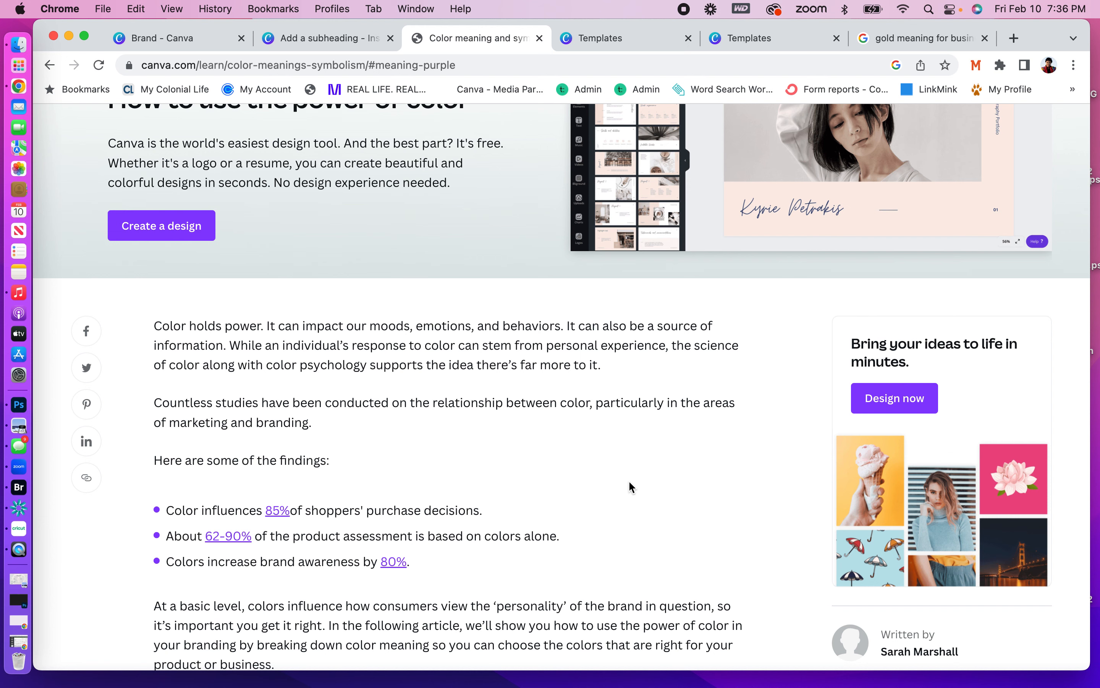
pyautogui.scroll(-6, 630, 482)
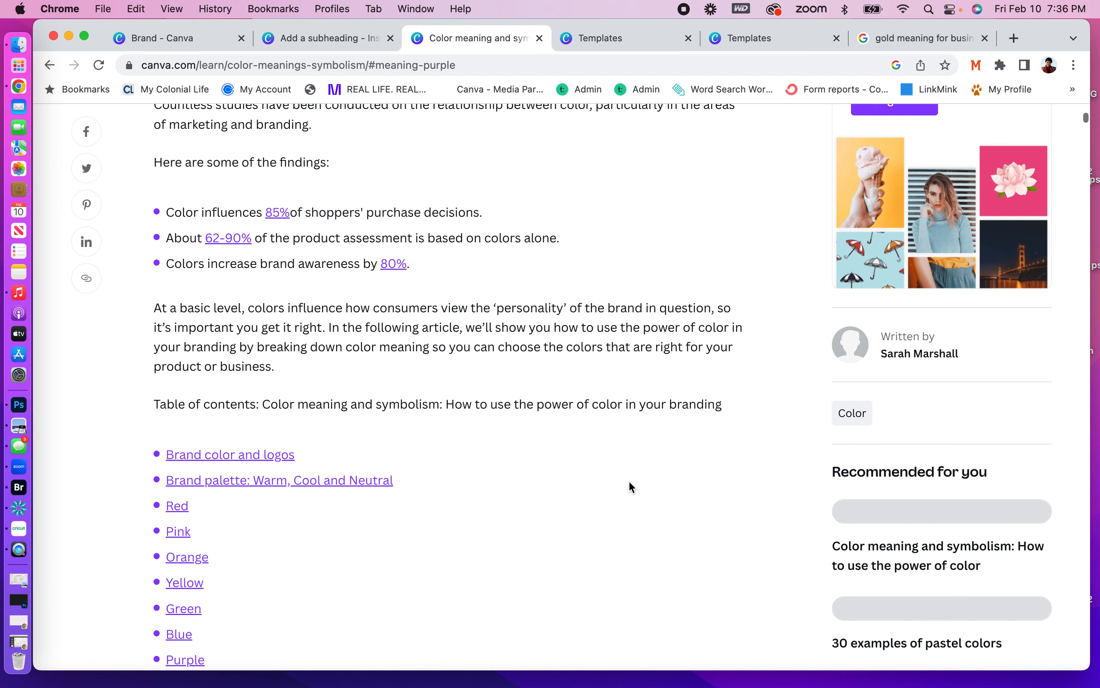
pyautogui.scroll(-3, 630, 487)
pyautogui.click(196, 529)
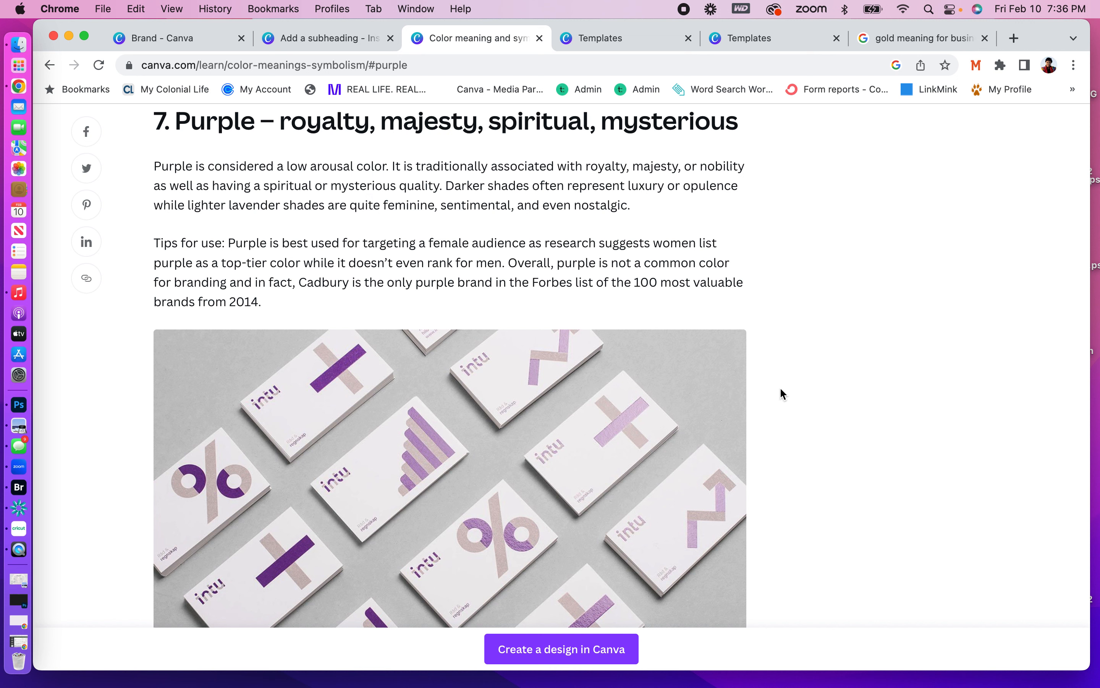
pyautogui.scroll(-10, 781, 389)
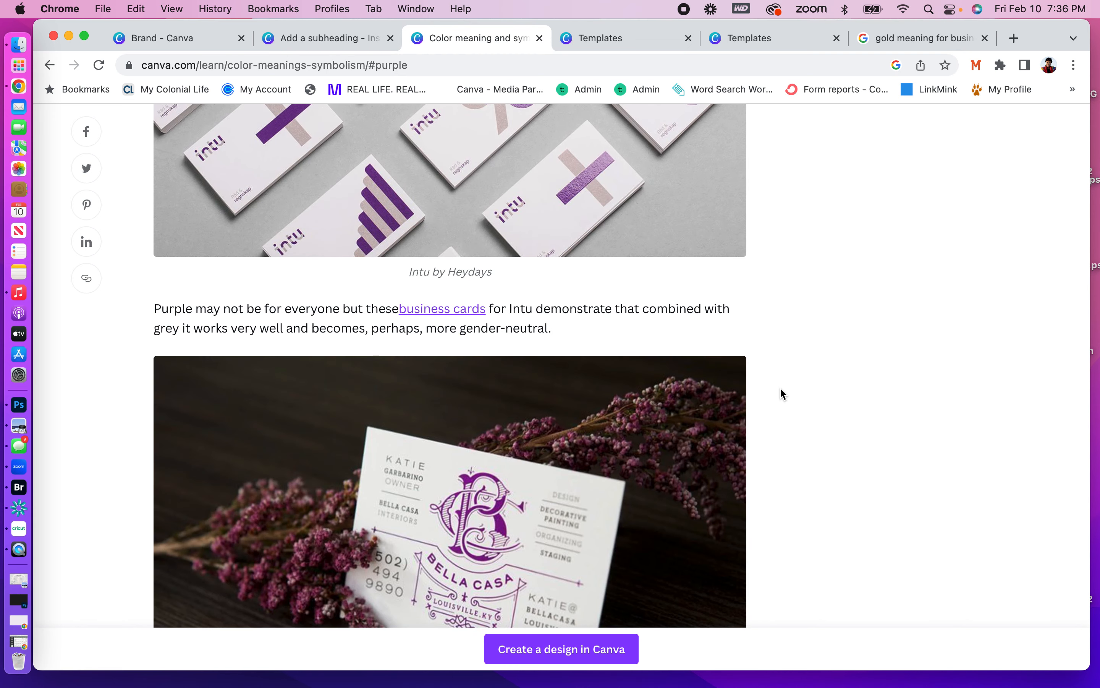
pyautogui.scroll(-10, 781, 393)
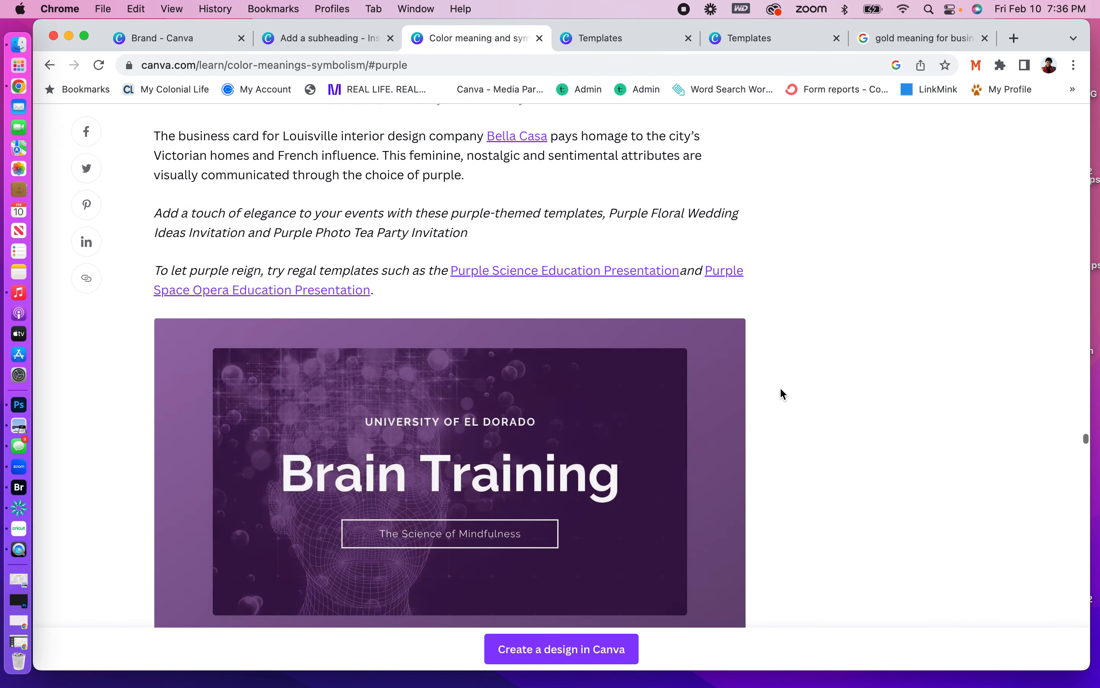
pyautogui.scroll(15, 780, 393)
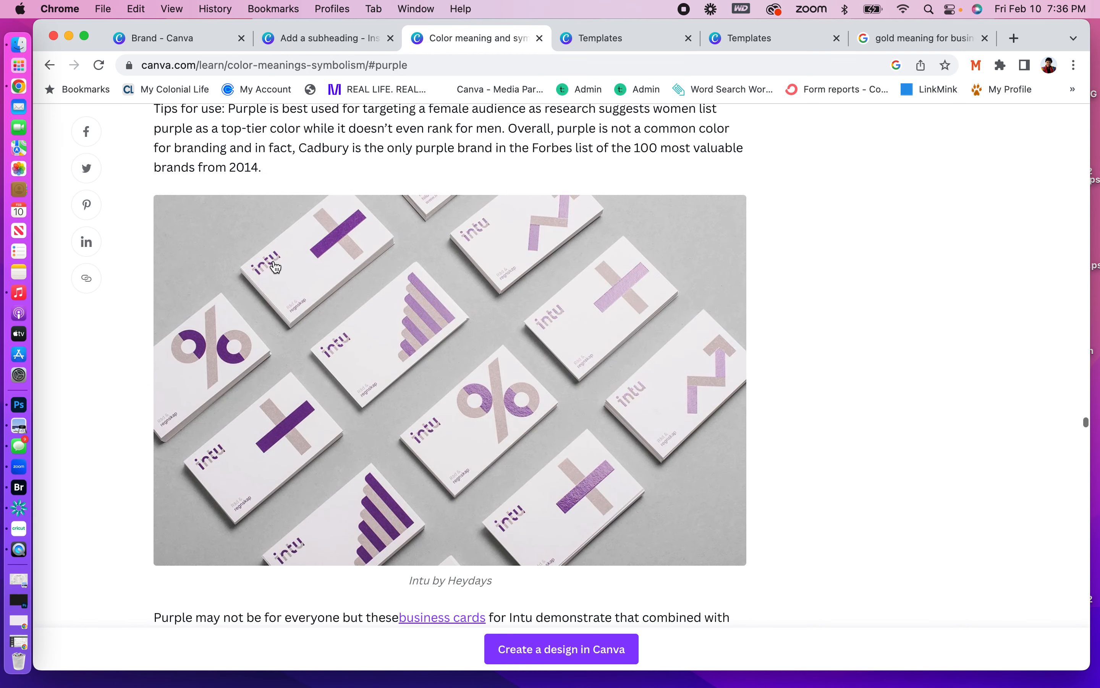
# Go back through the visited color meaning and palette pages to Canva's main Colors page.
pyautogui.click(49, 68)
pyautogui.click(50, 67)
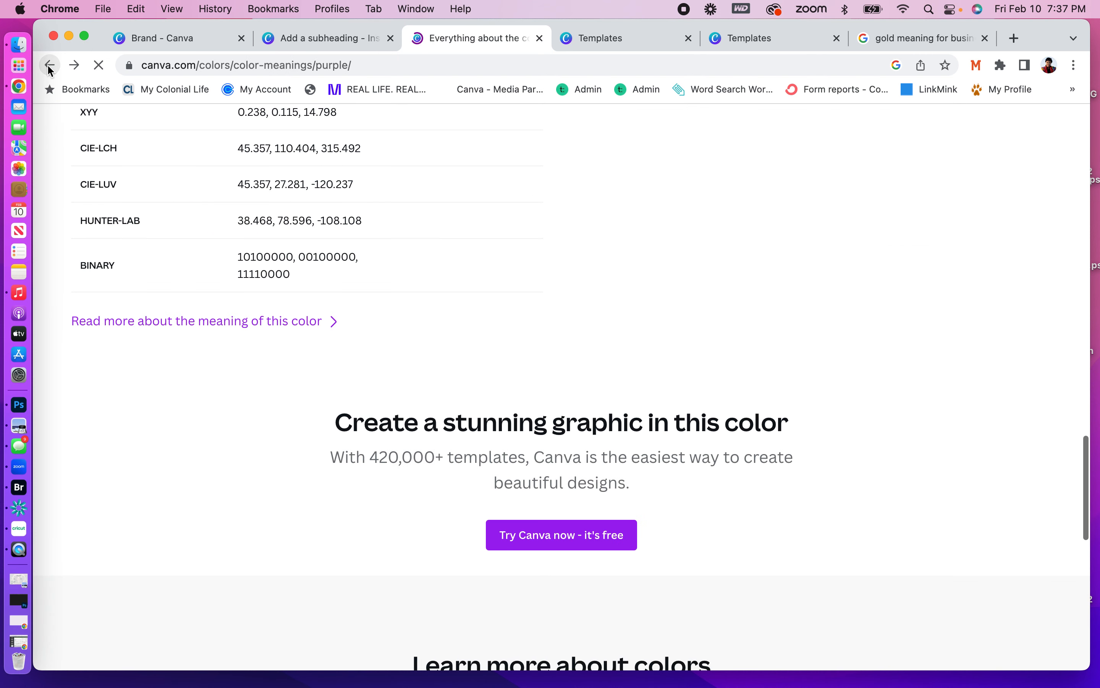
pyautogui.click(49, 67)
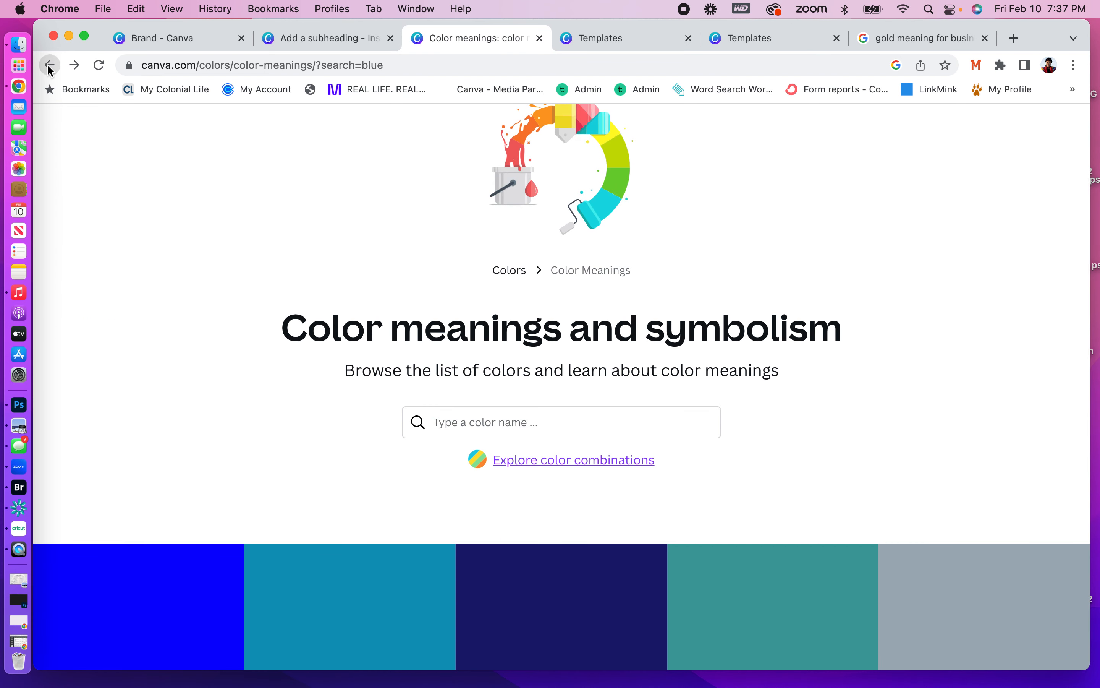
pyautogui.click(49, 68)
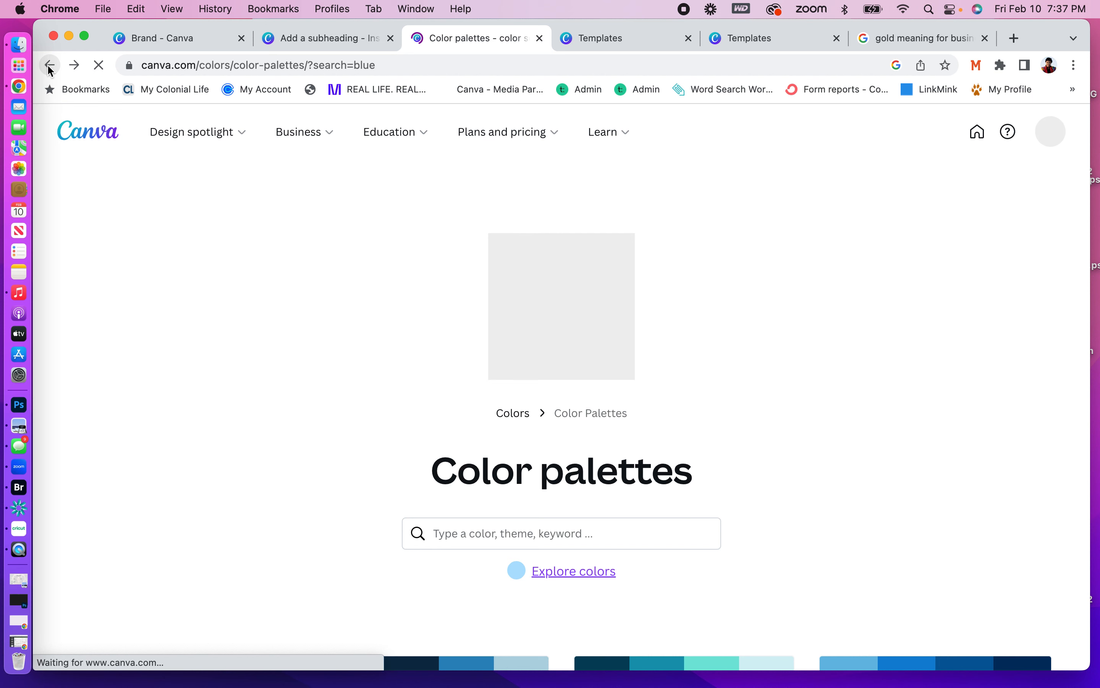
pyautogui.click(50, 67)
pyautogui.click(49, 68)
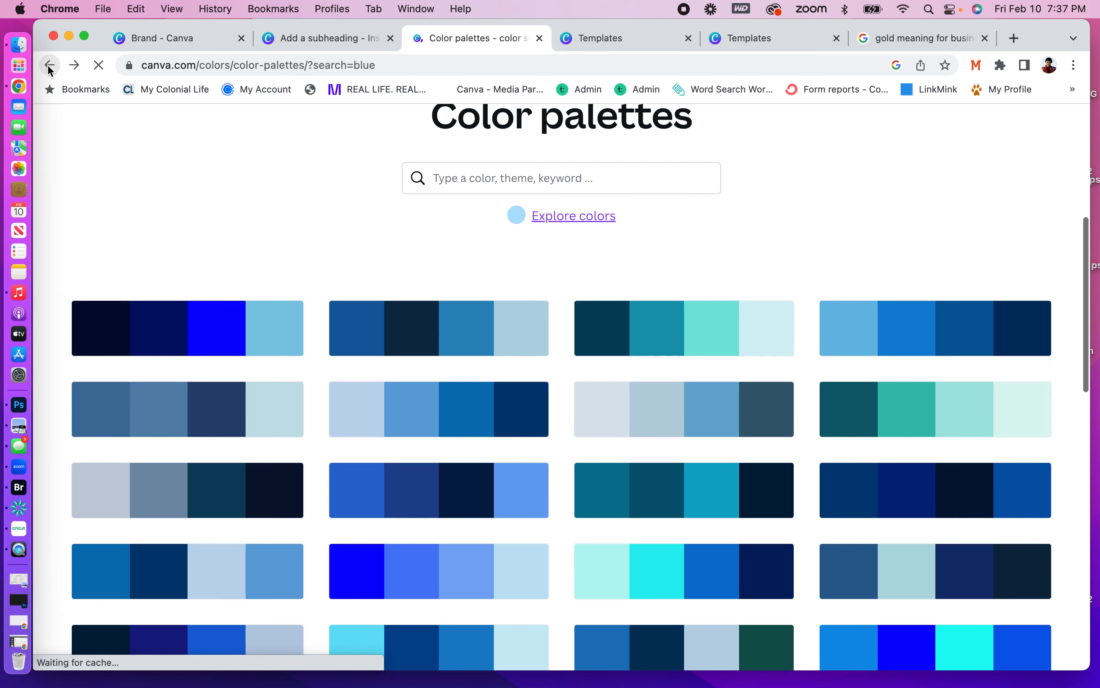
pyautogui.click(49, 67)
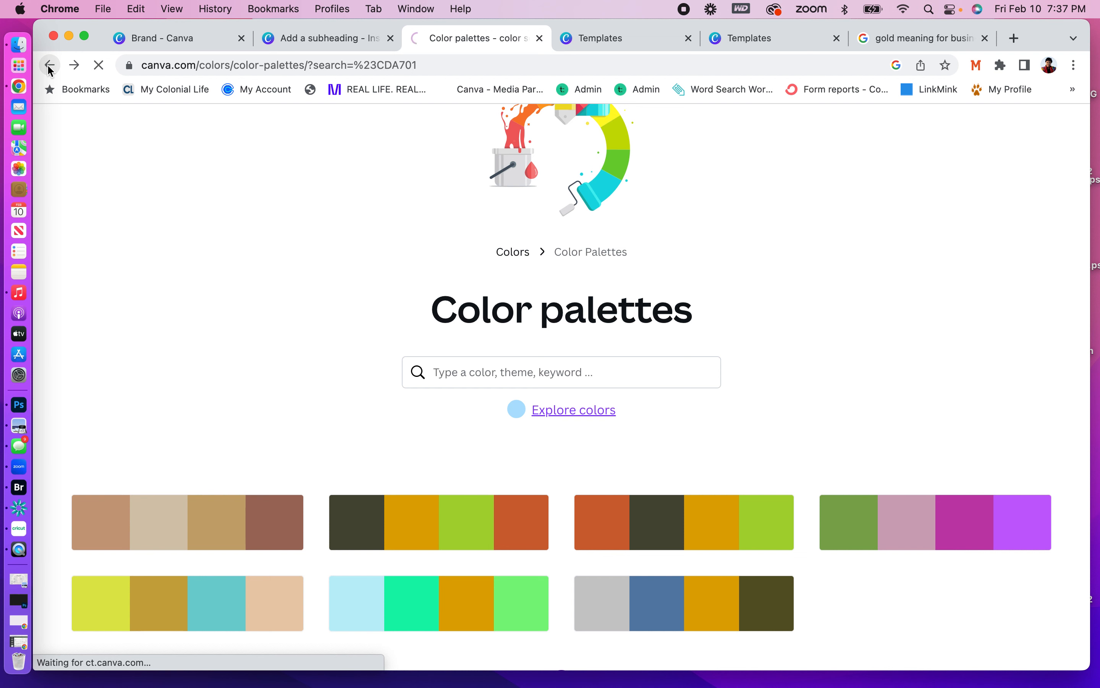
pyautogui.click(49, 68)
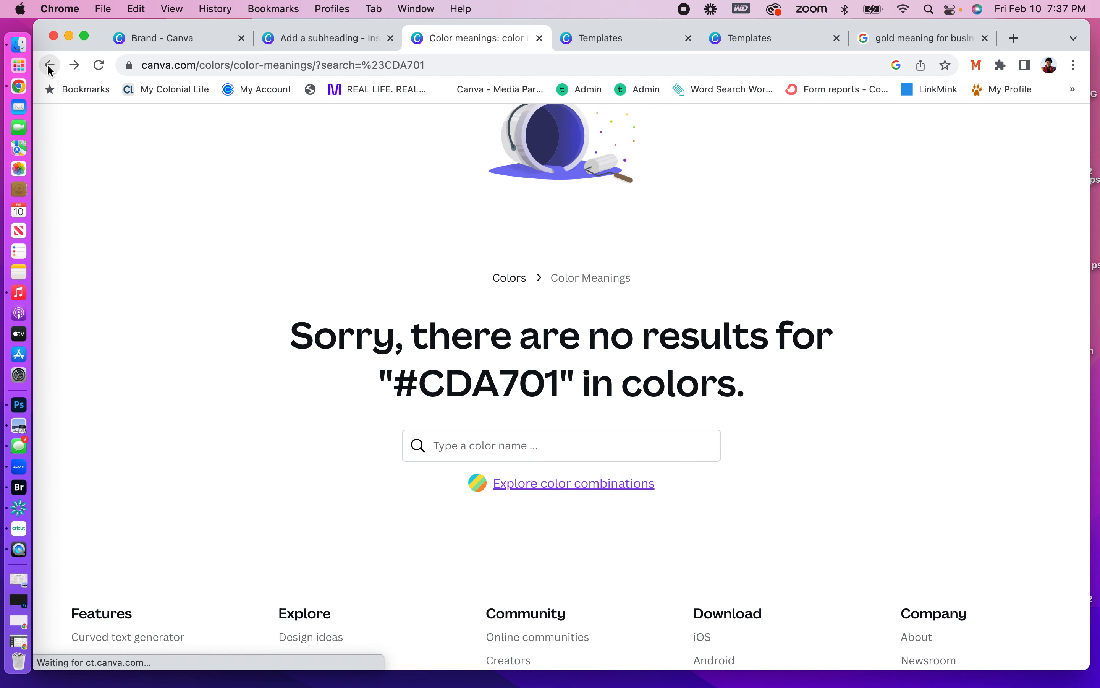
pyautogui.click(50, 67)
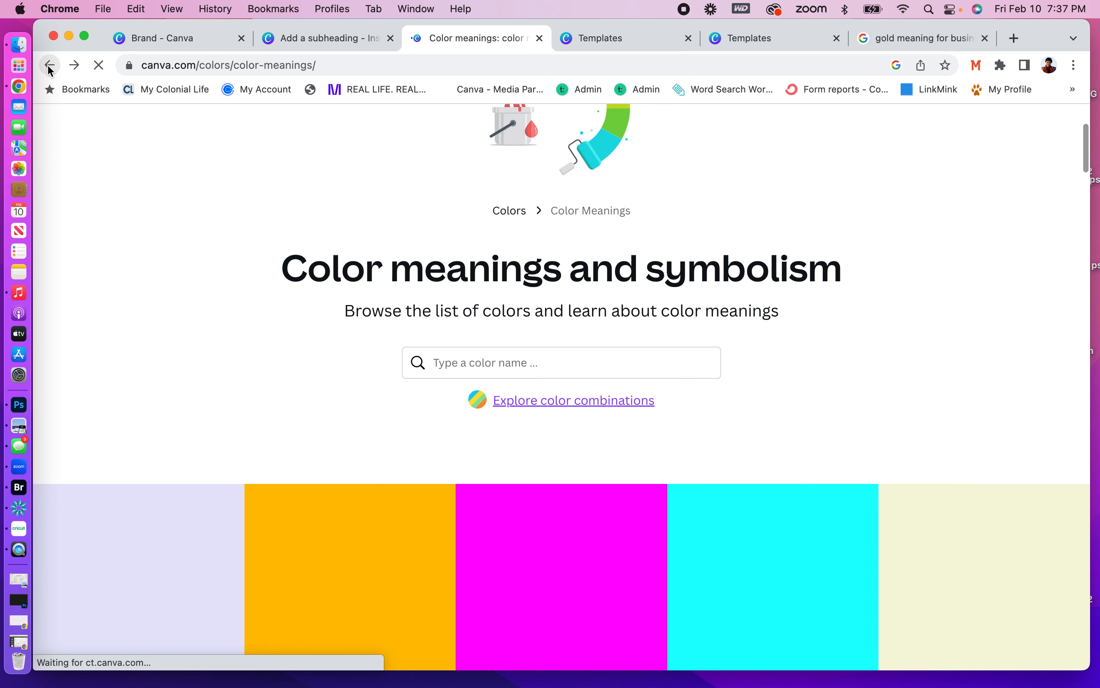
pyautogui.click(50, 68)
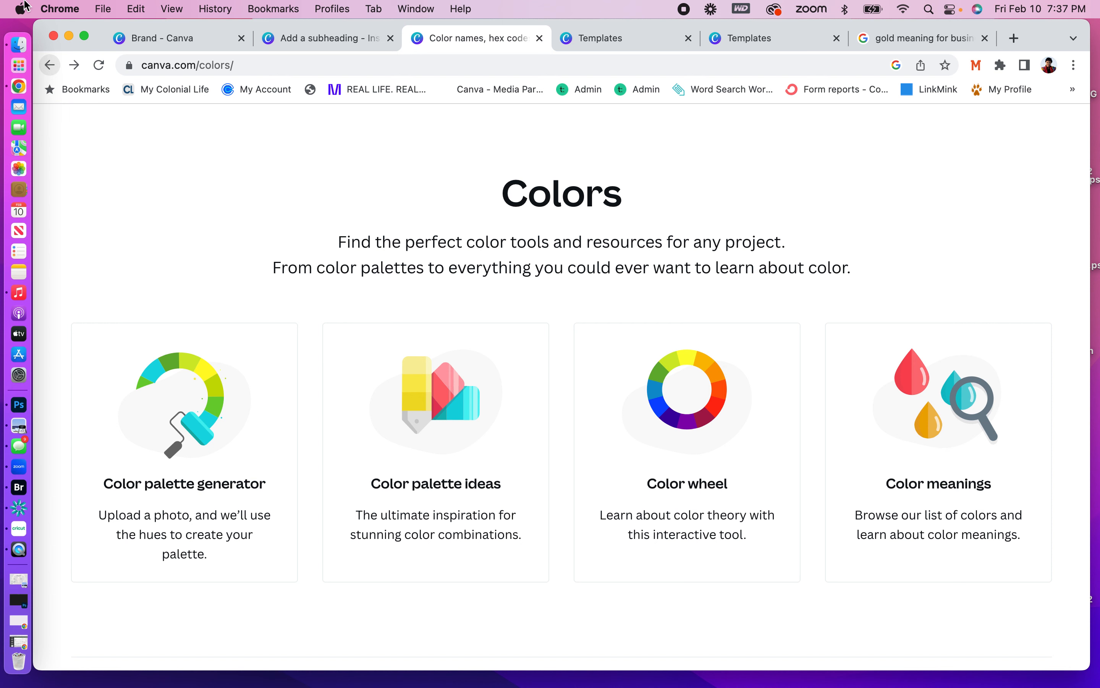
# Switch to the "Add a subheading" design and look at the available Canva apps and the elements library.
pyautogui.click(269, 42)
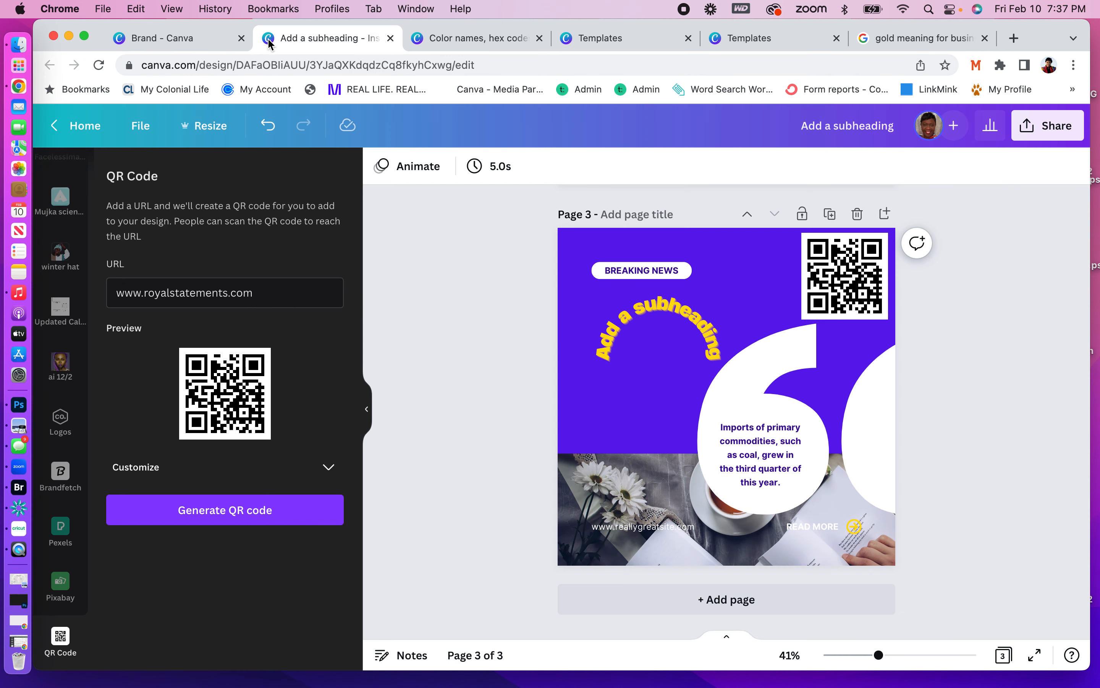
pyautogui.scroll(-2, 58, 628)
pyautogui.click(58, 636)
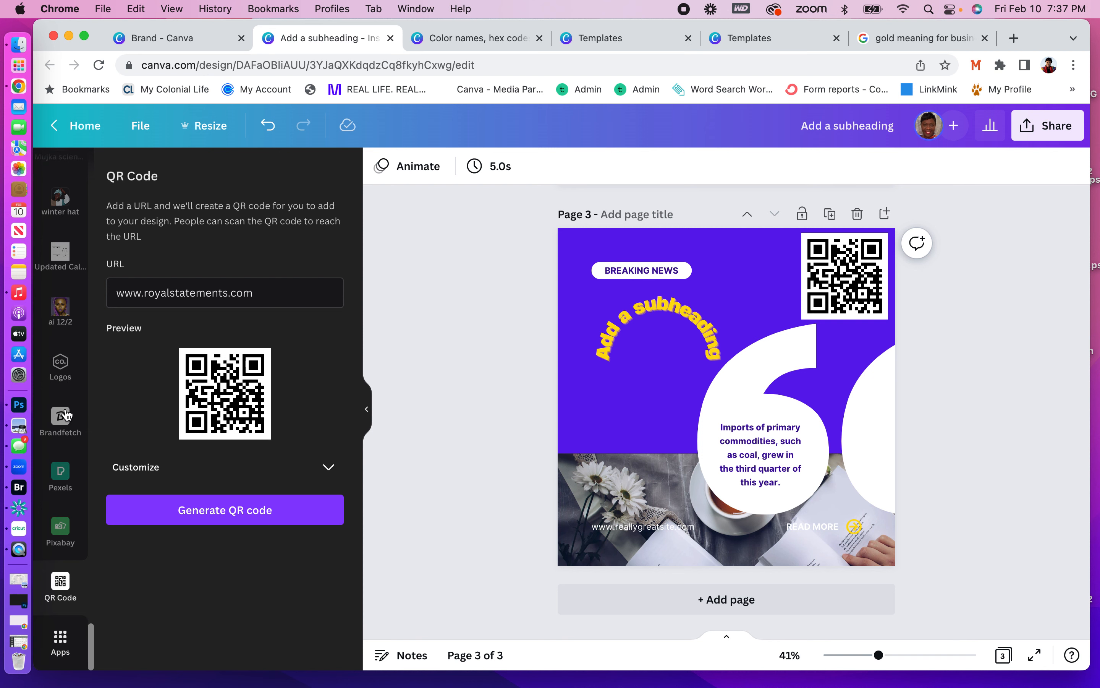
pyautogui.scroll(10, 69, 386)
pyautogui.scroll(10, 78, 324)
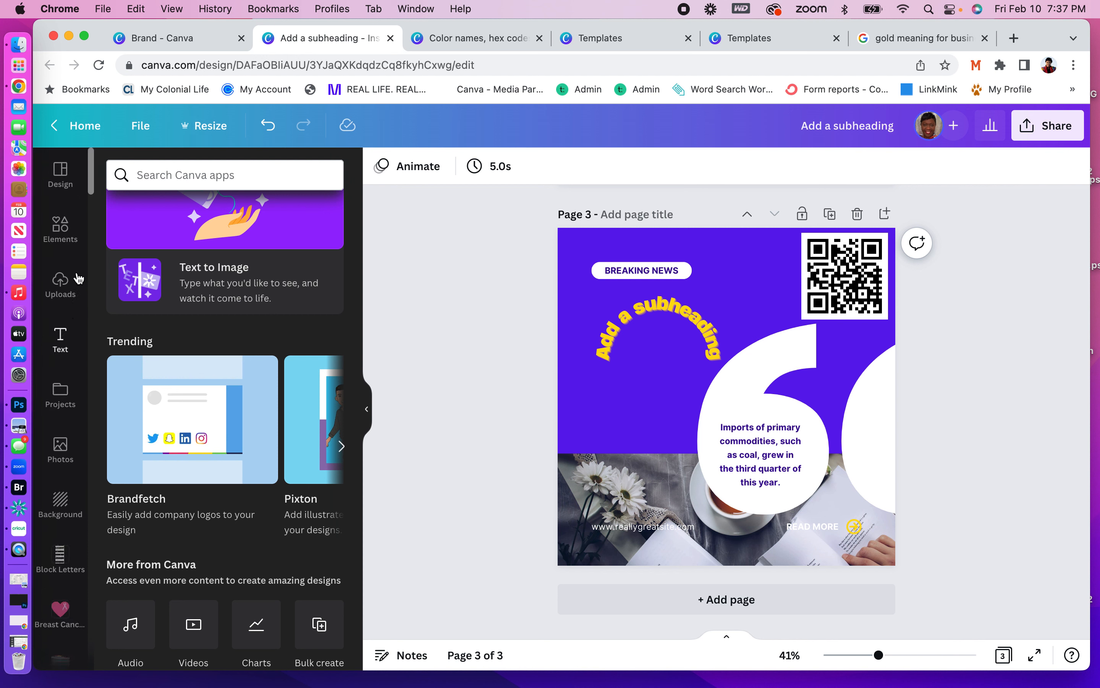
pyautogui.click(66, 235)
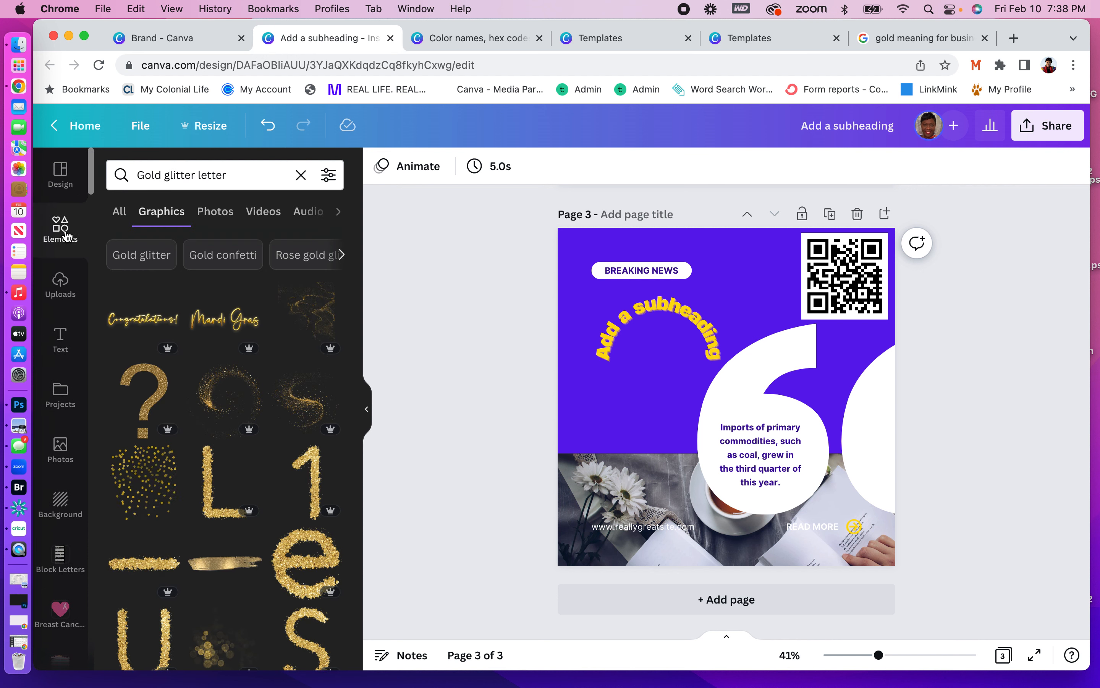
# Open the Instagram Post templates and clear the purple color filter from the template search.
pyautogui.click(59, 187)
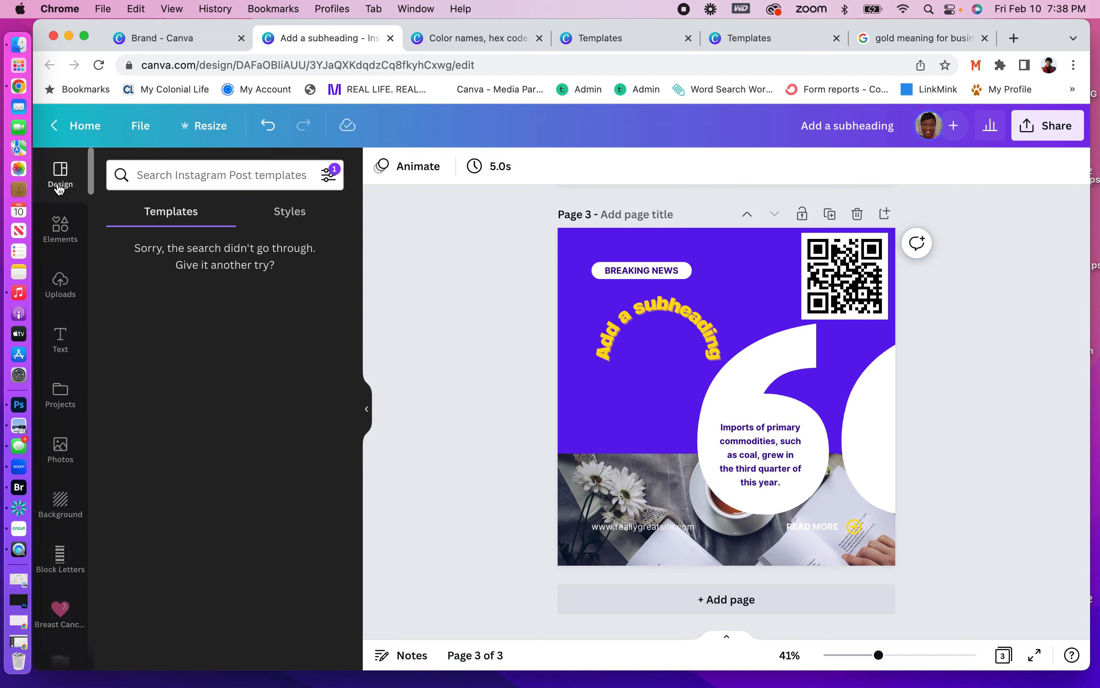
pyautogui.click(331, 176)
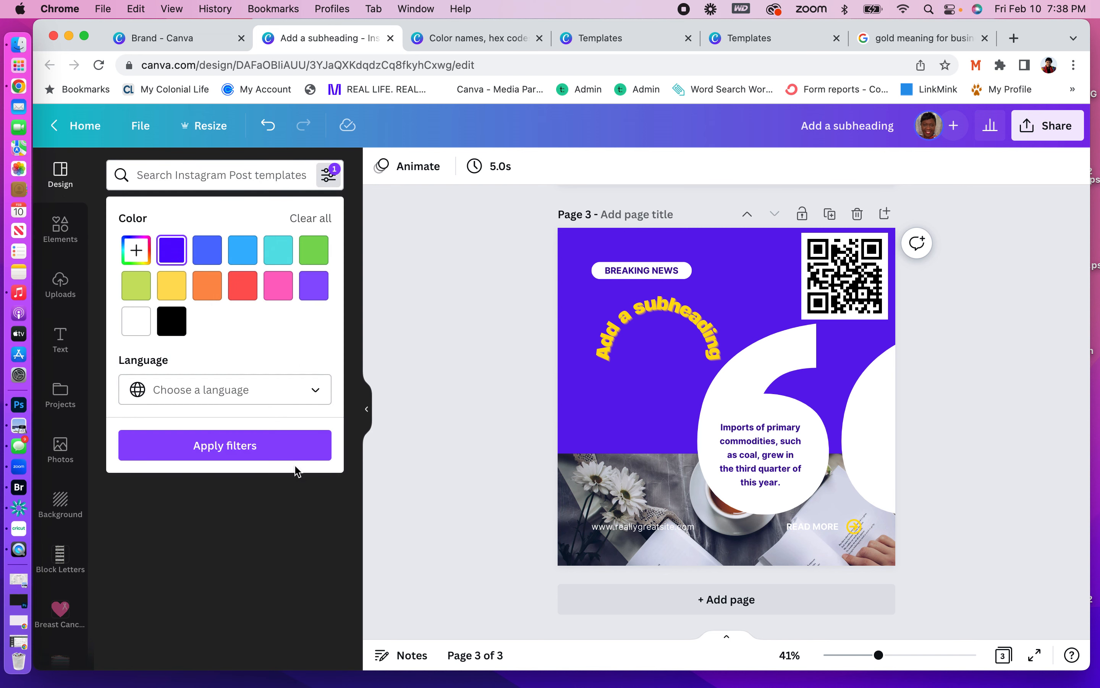
pyautogui.click(317, 219)
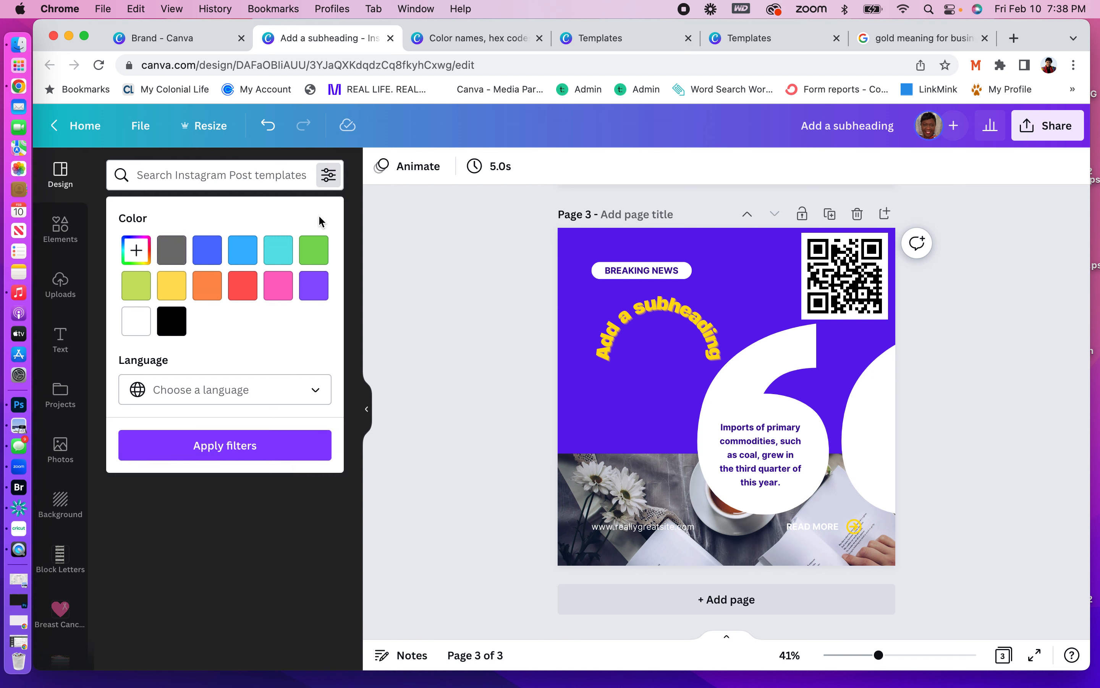
# Search the templates for the recent term "customer testimoy", check the same search in the elements library and return to the templates.
pyautogui.click(270, 174)
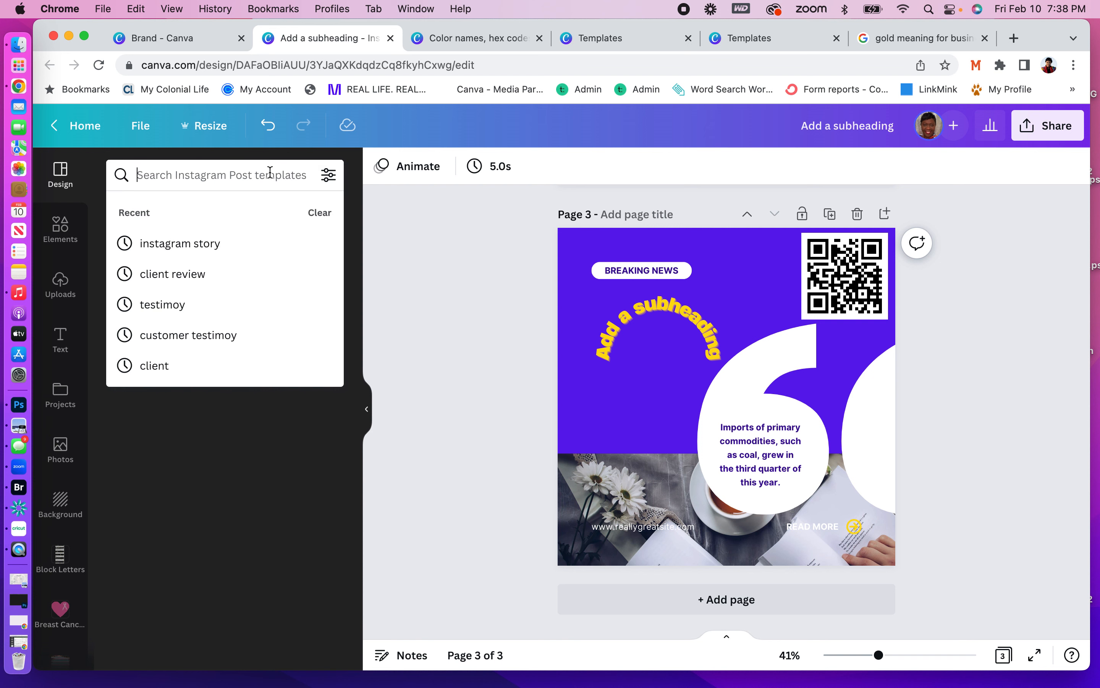
pyautogui.click(216, 344)
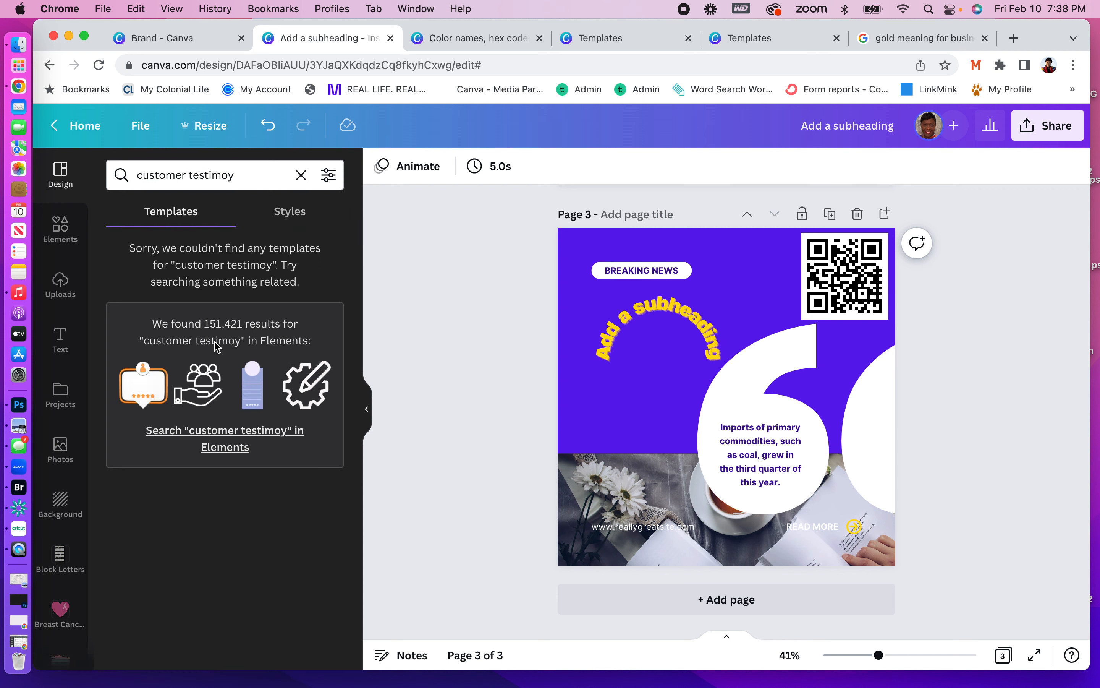
pyautogui.click(241, 438)
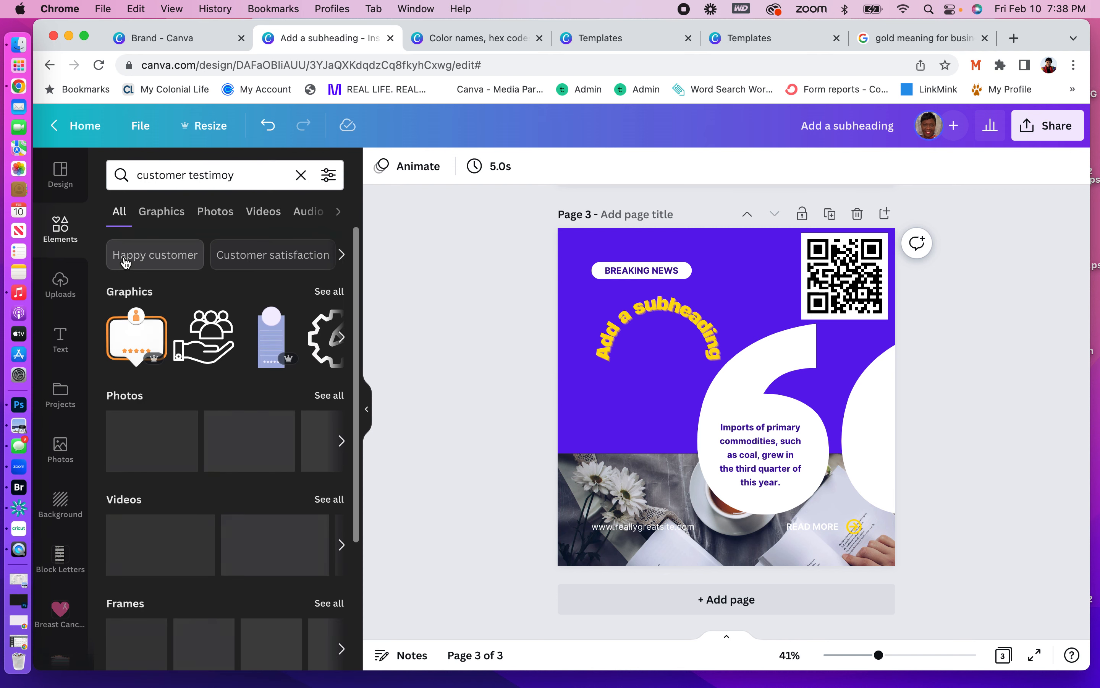
pyautogui.click(85, 195)
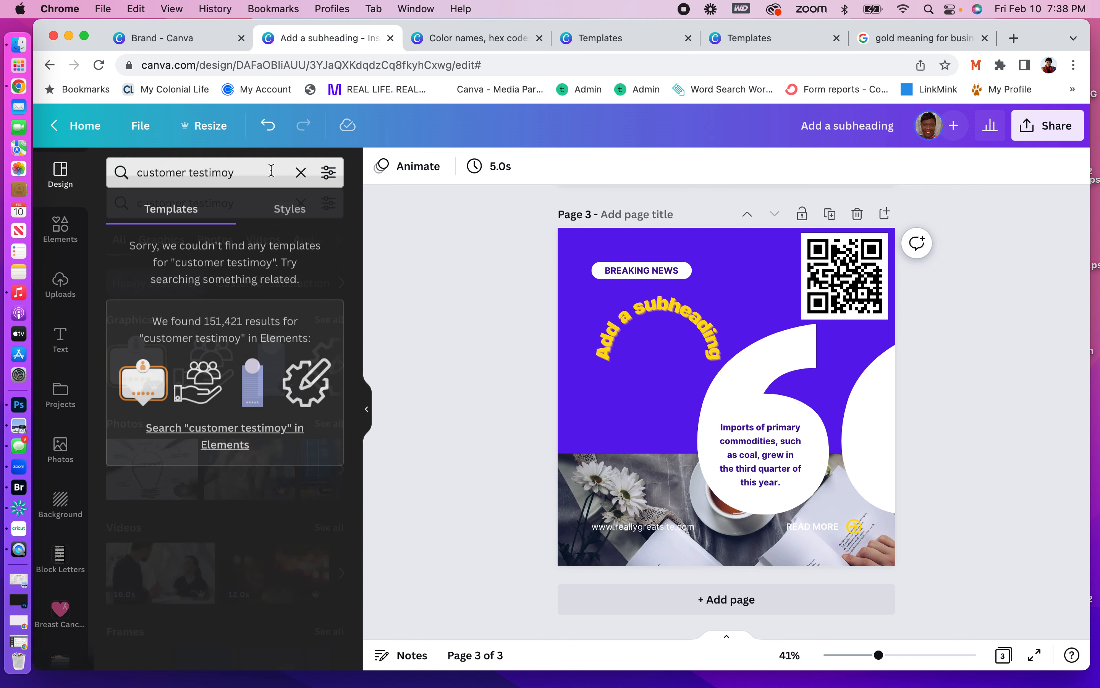
# Search the templates for "customer review" and apply the pink Customer Review template with the phone and bottle to page 3.
pyautogui.click(271, 170)
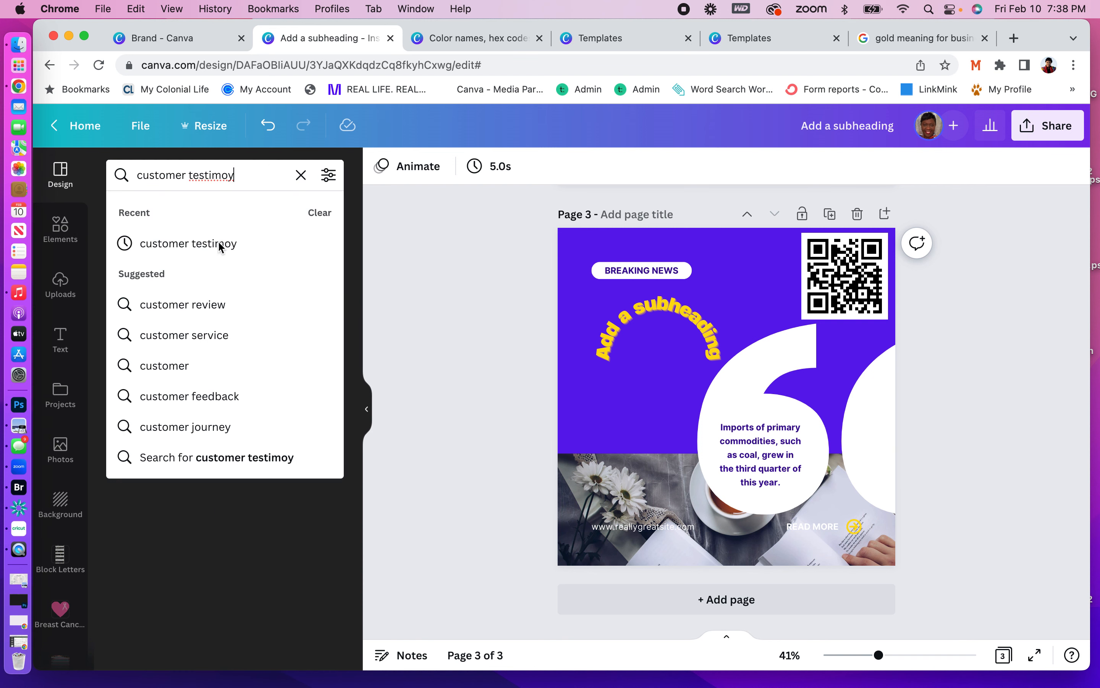
pyautogui.click(188, 311)
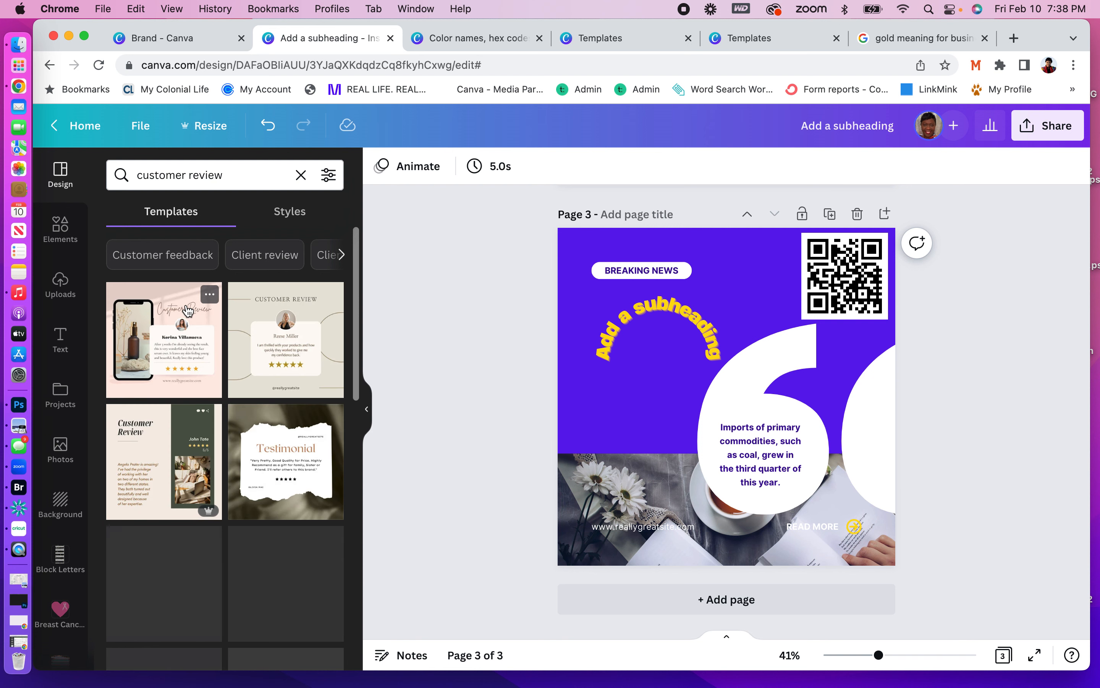
pyautogui.click(187, 346)
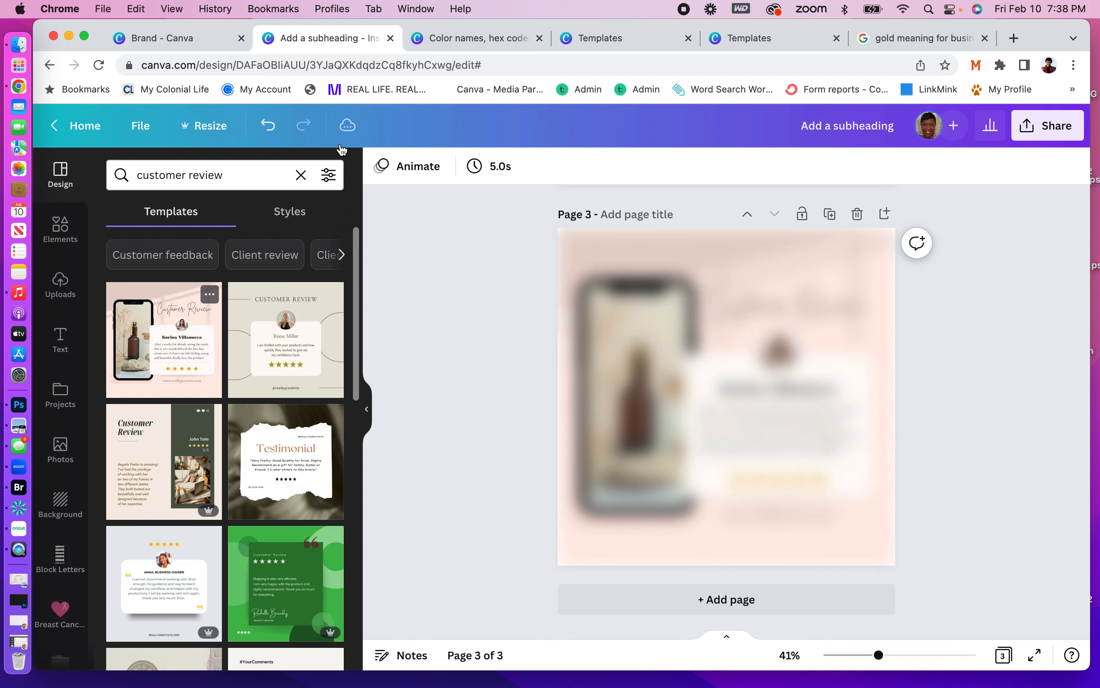
# Filter the customer review templates by the custom color #5306FF and browse the matching designs.
pyautogui.click(334, 175)
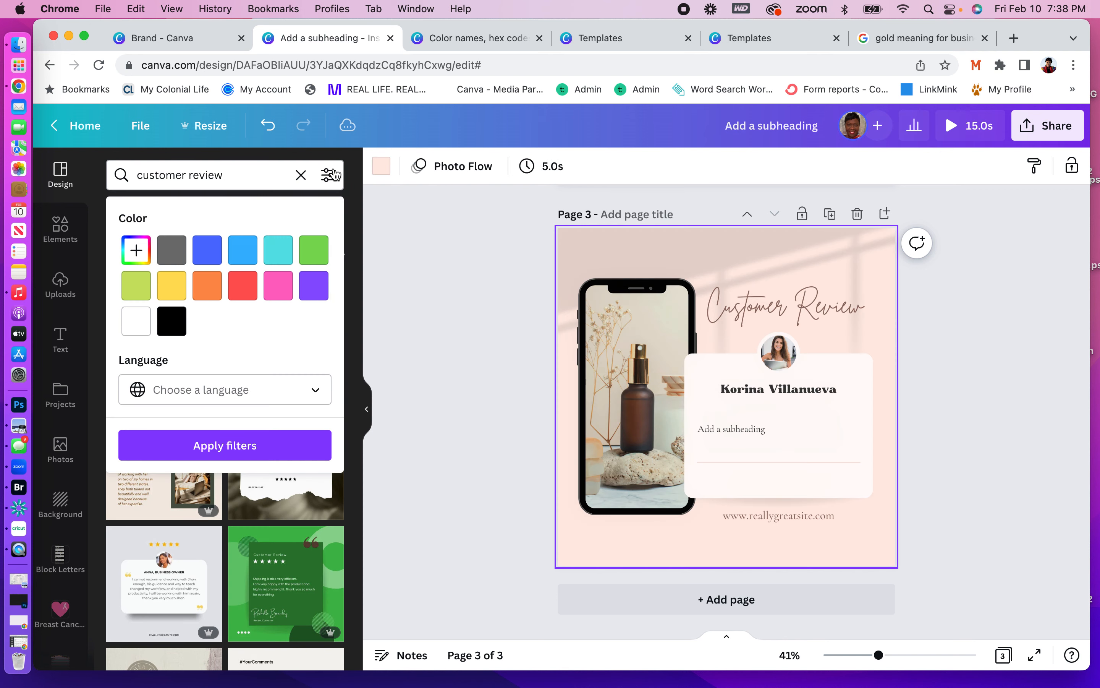
pyautogui.click(139, 257)
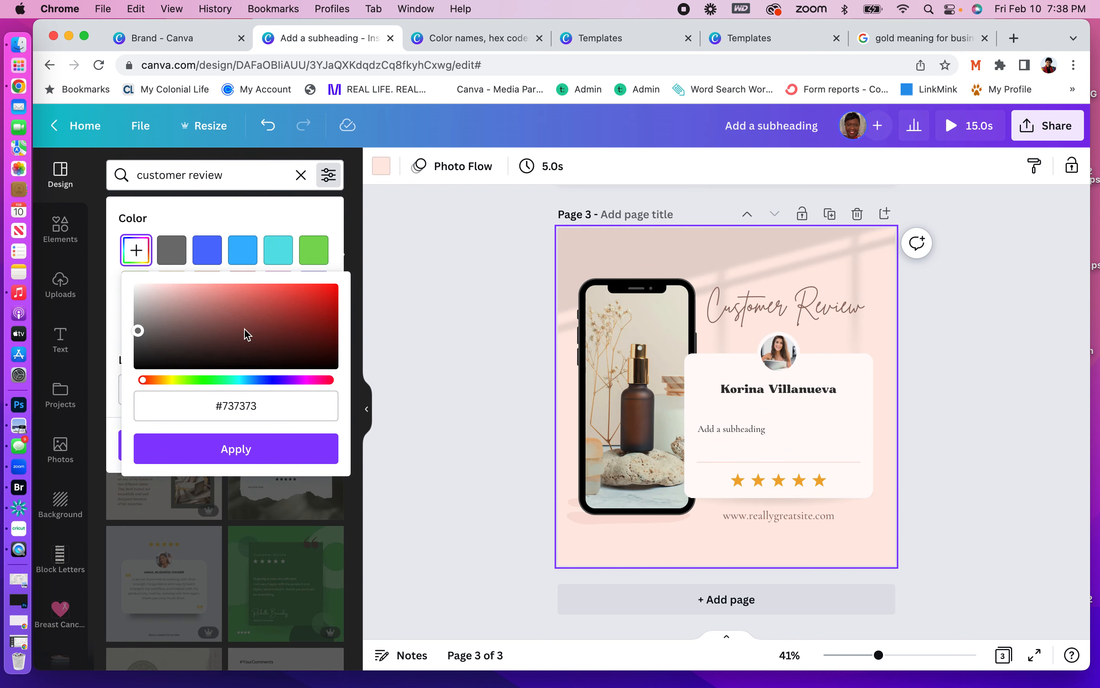
pyautogui.click(280, 403)
pyautogui.write('#5306FF')
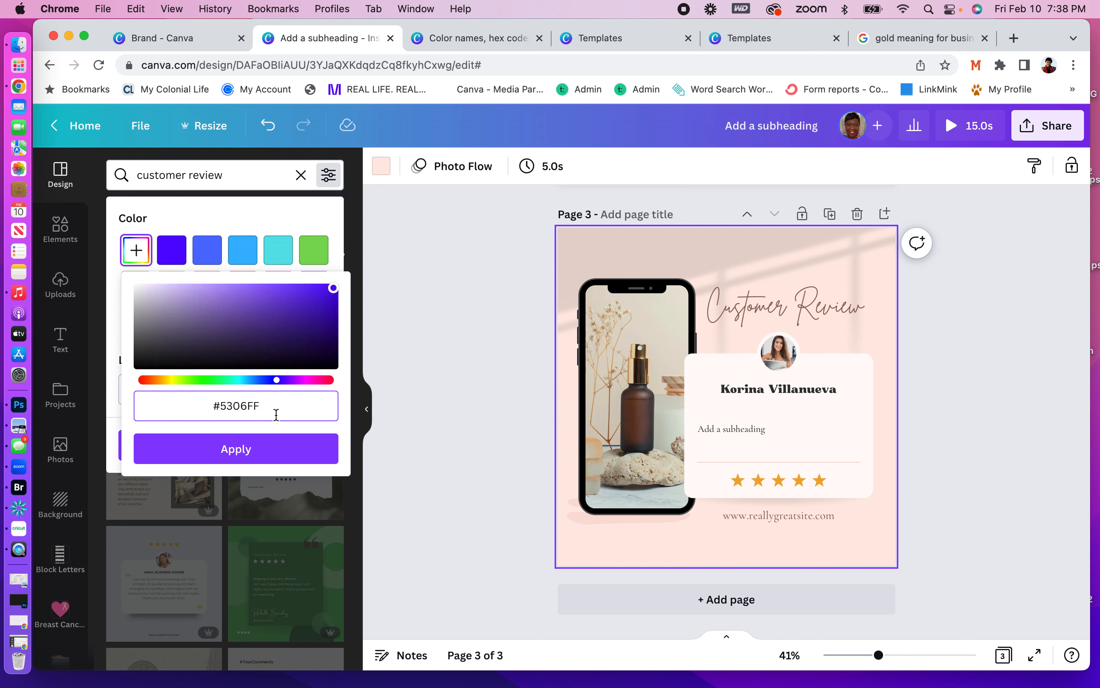
pyautogui.click(277, 449)
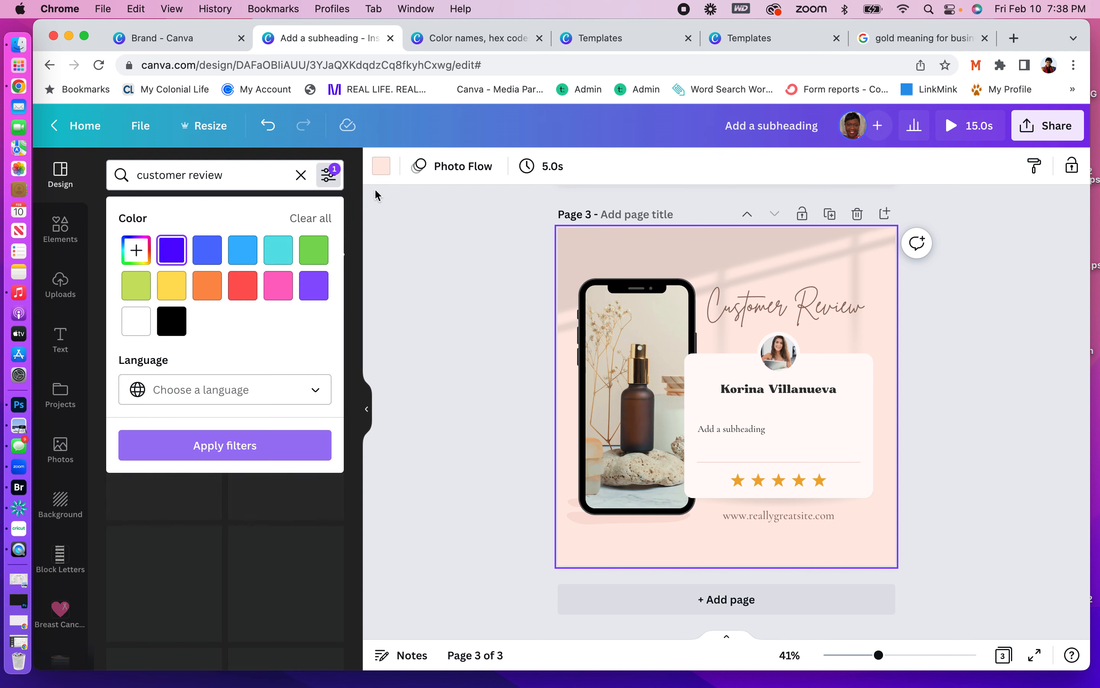
pyautogui.click(358, 174)
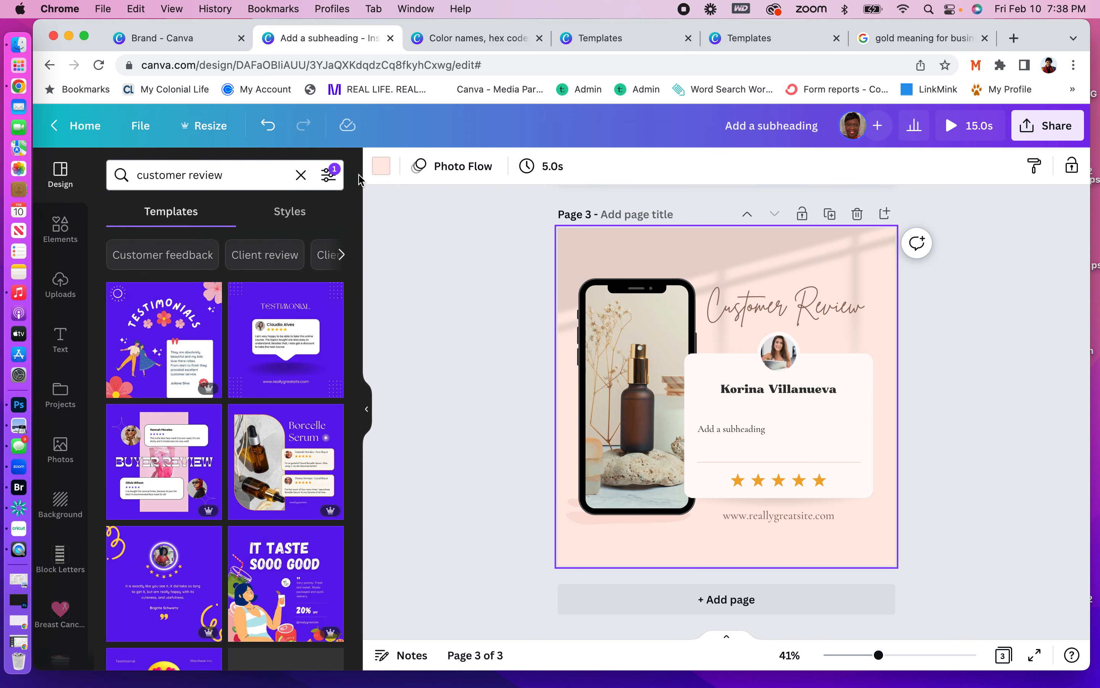
pyautogui.scroll(-7, 297, 561)
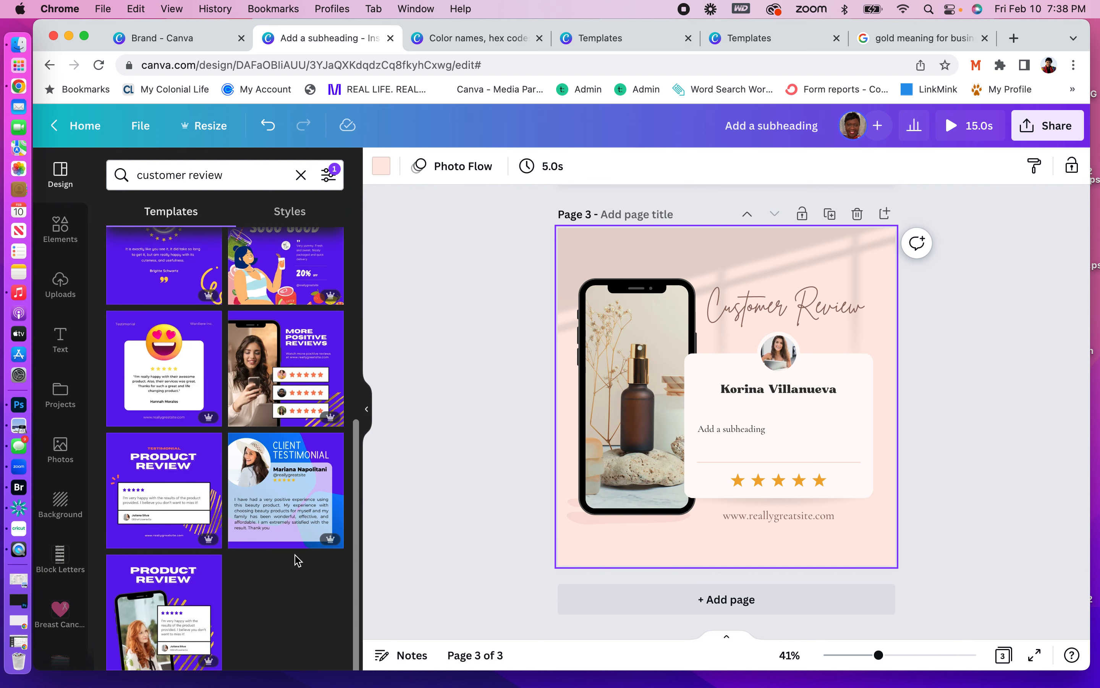
# Change page 3's background to the purple RS brand color, followed by the gold RS brand color.
pyautogui.click(585, 249)
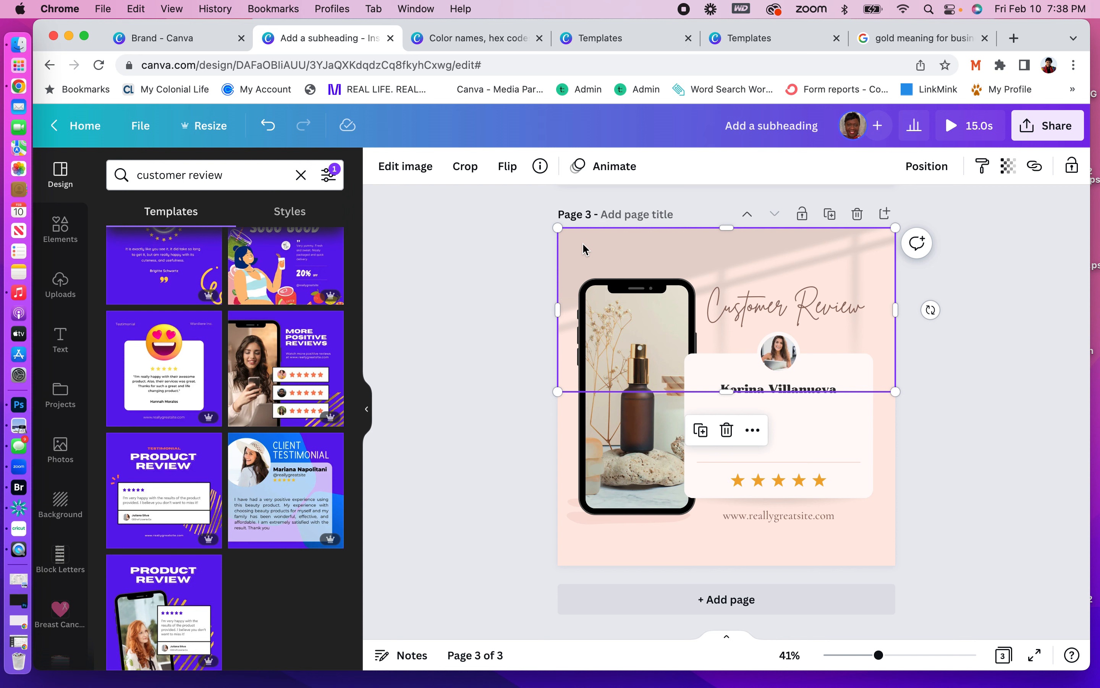
pyautogui.click(579, 534)
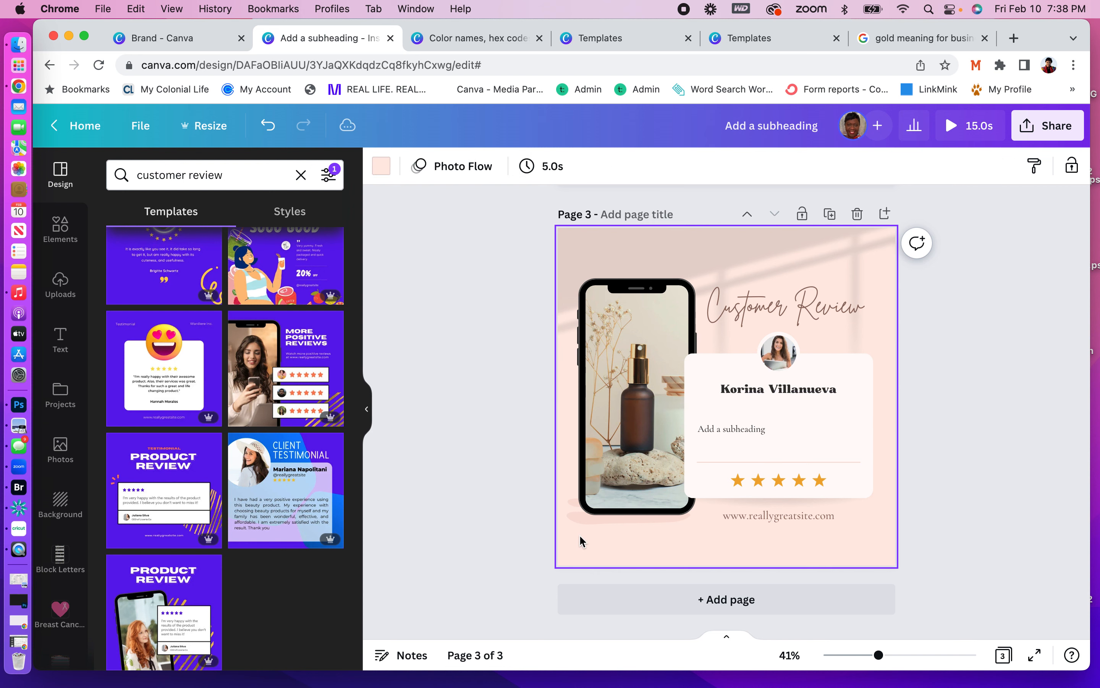
pyautogui.click(381, 166)
pyautogui.click(204, 443)
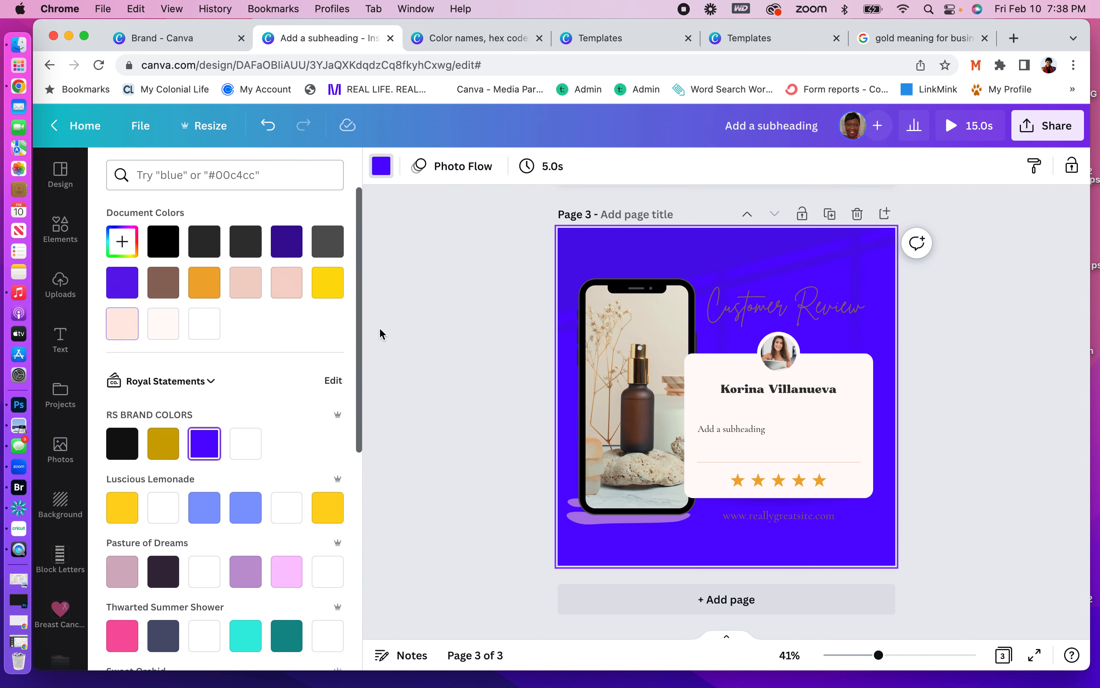
pyautogui.click(168, 444)
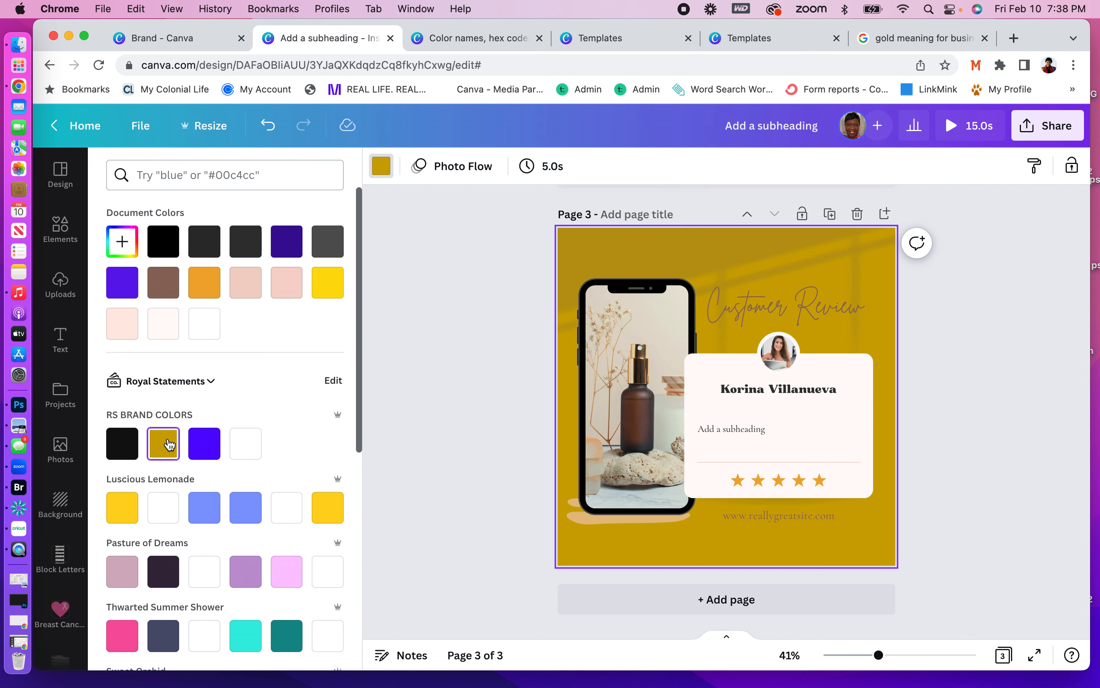
pyautogui.click(408, 310)
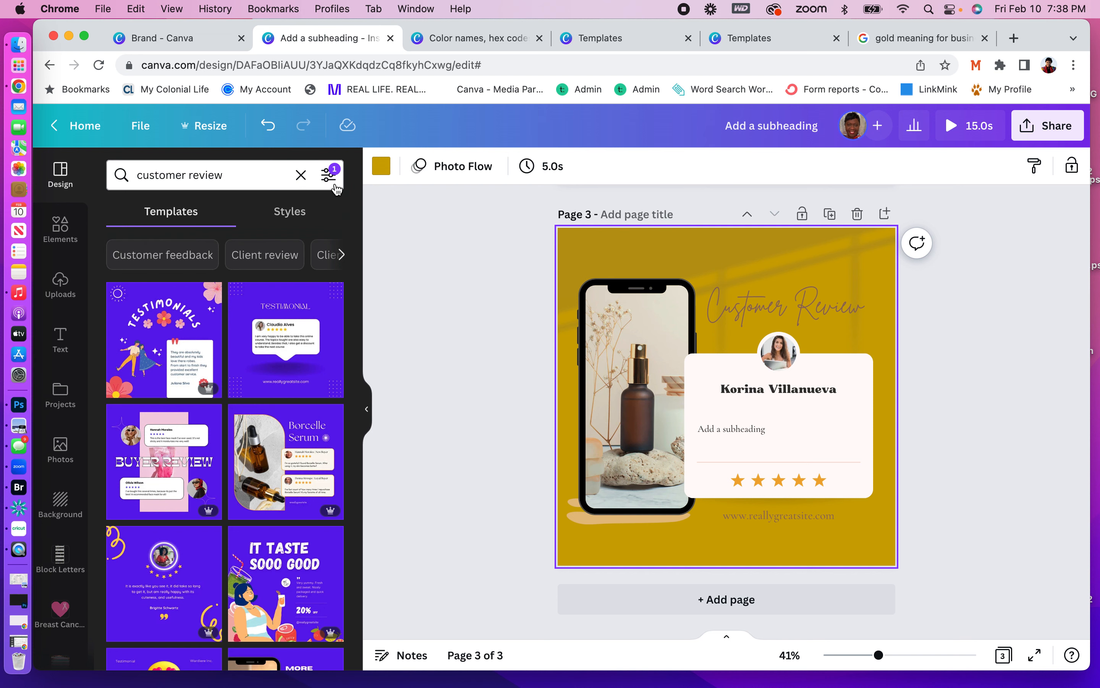
# Clear the template color filter and apply the customer review template with the brown leather sofa photo to page 3.
pyautogui.scroll(-5, 261, 583)
pyautogui.scroll(5, 262, 583)
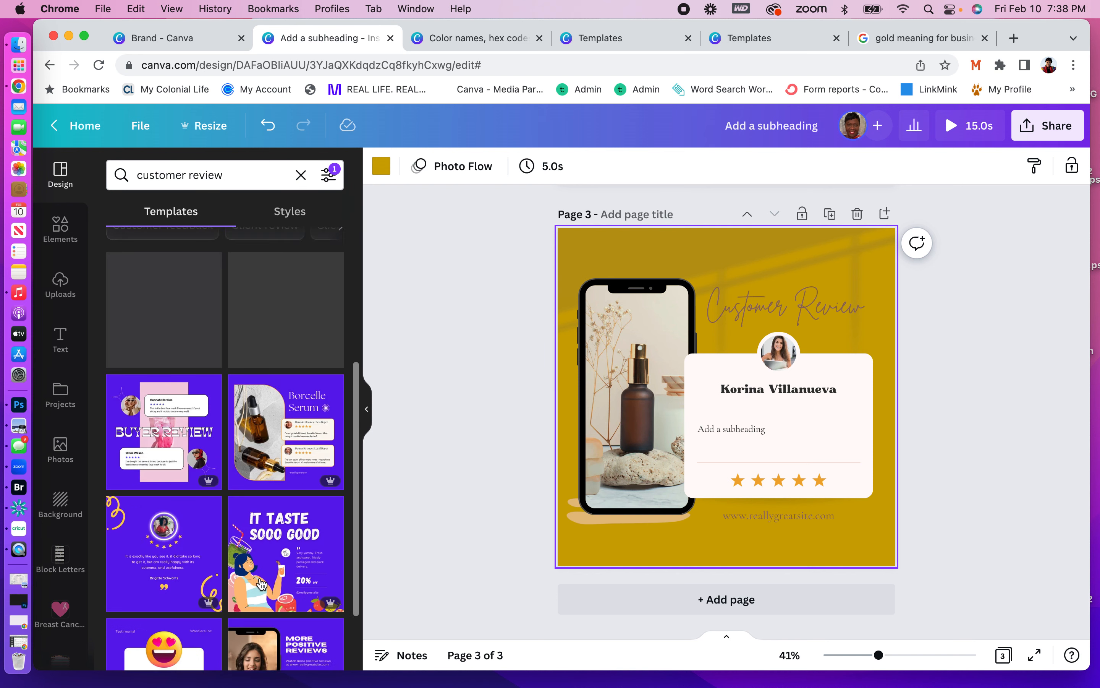
pyautogui.click(328, 175)
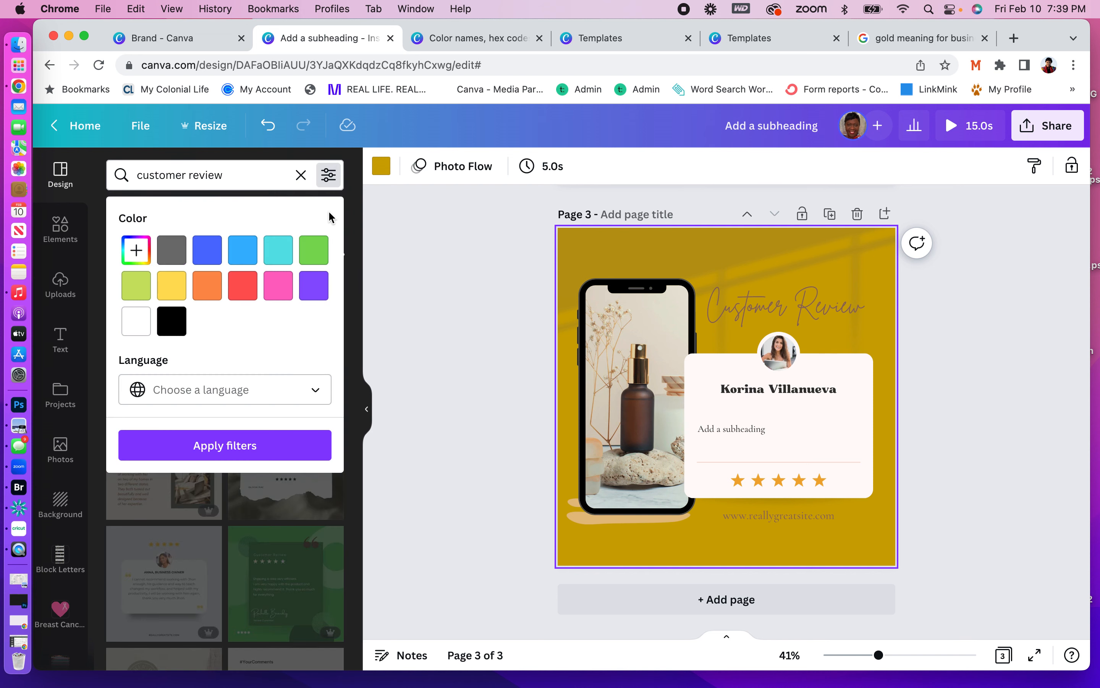
pyautogui.click(368, 206)
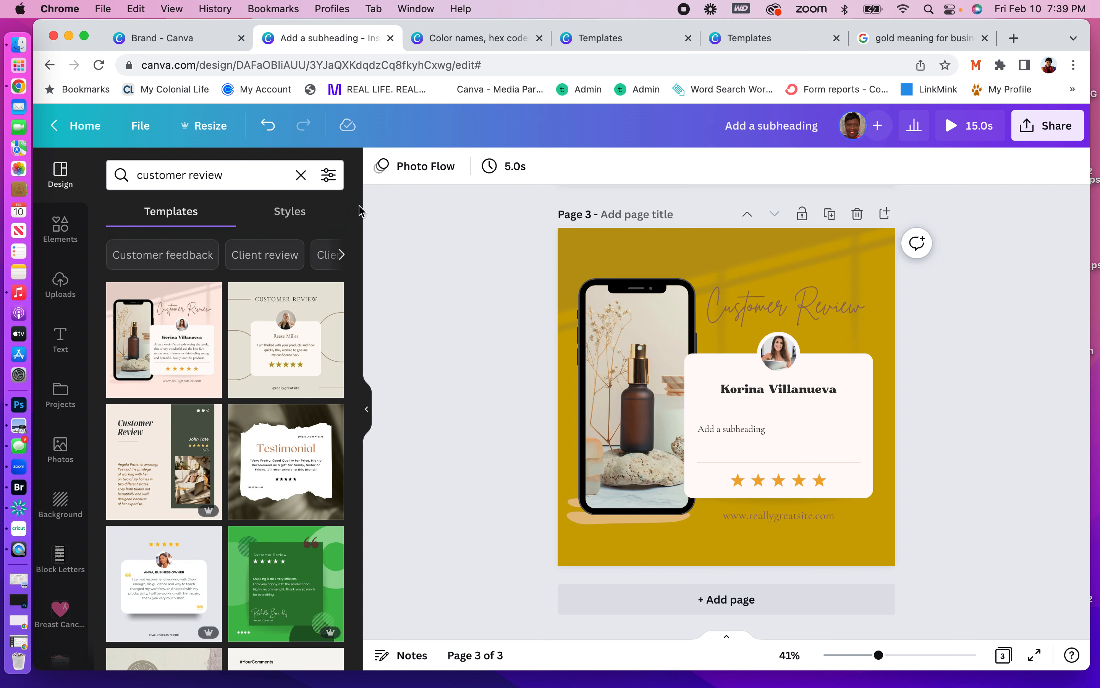
pyautogui.scroll(-9, 304, 339)
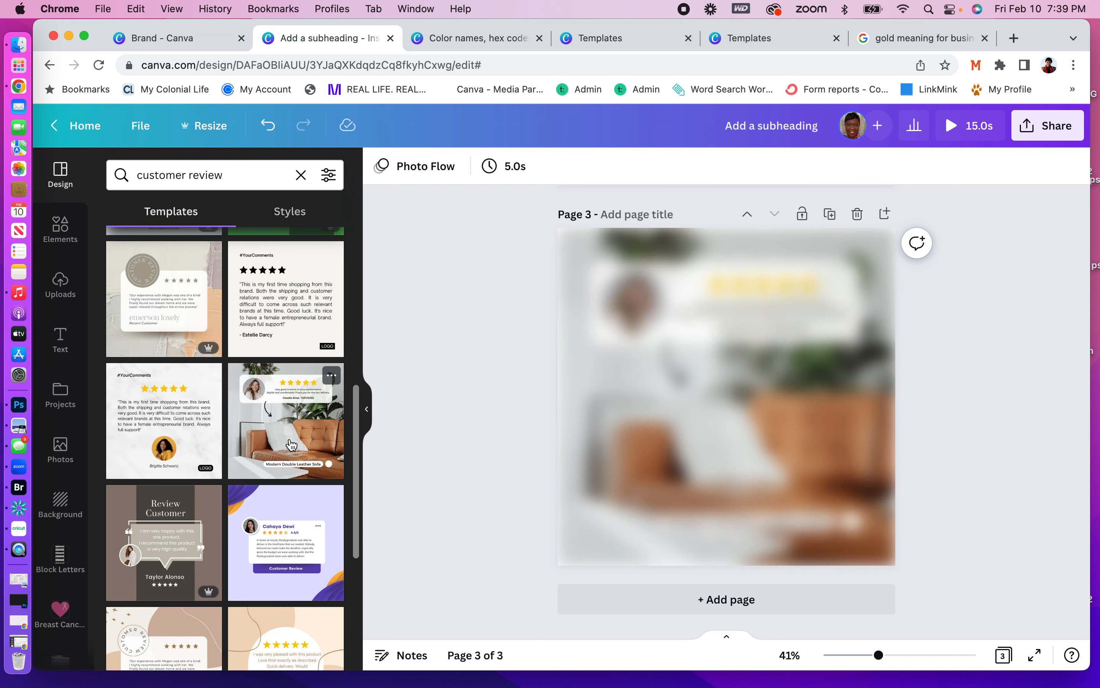
pyautogui.click(291, 445)
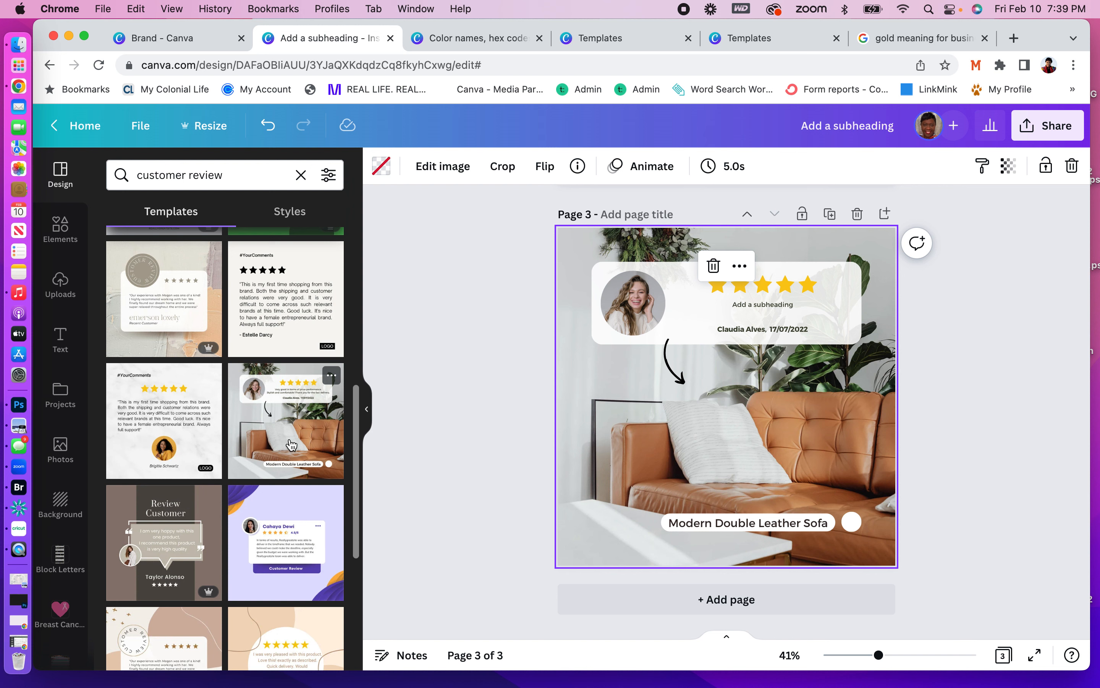
# Browse further through the unfiltered customer review templates and compare their color schemes.
pyautogui.scroll(-8, 291, 445)
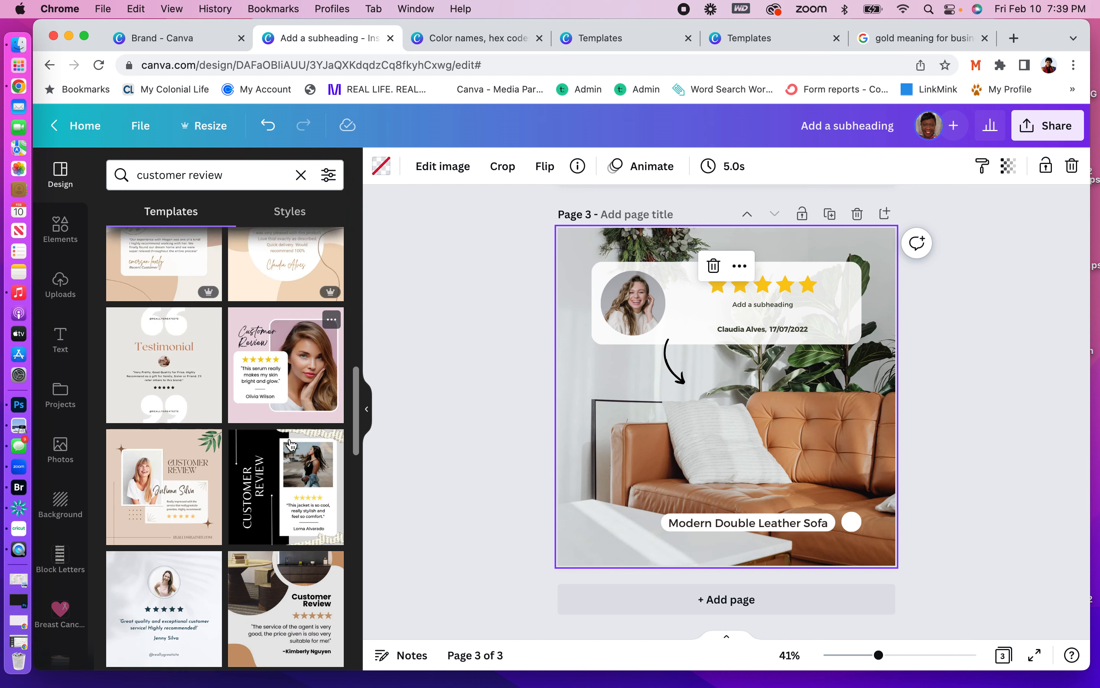
pyautogui.scroll(-8, 291, 445)
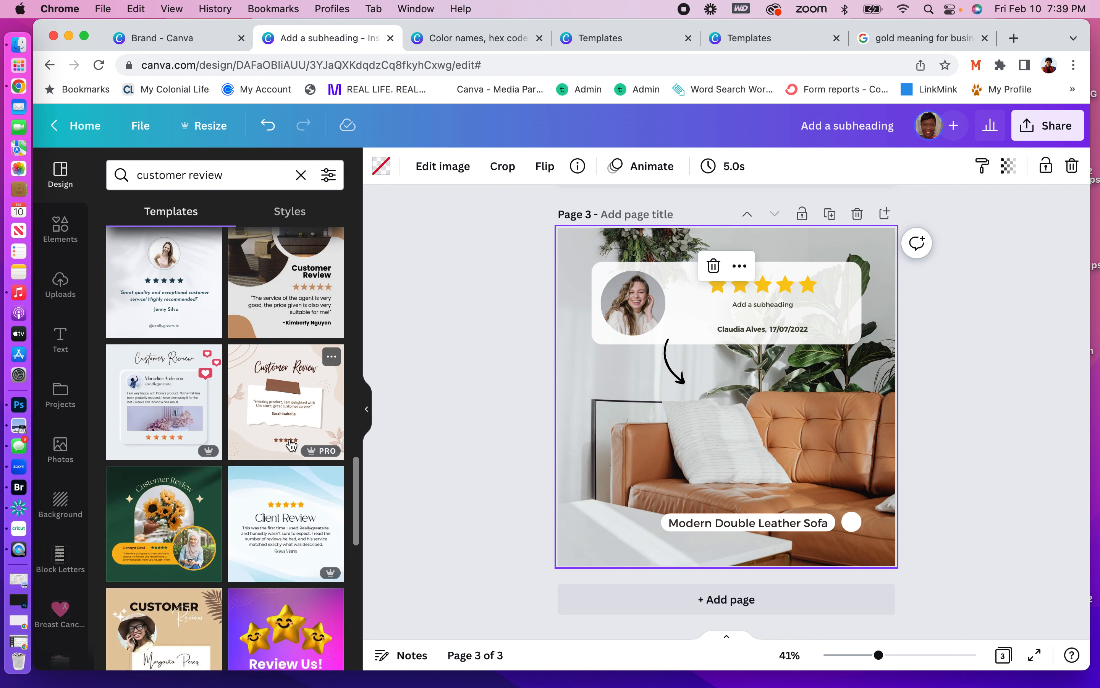
pyautogui.scroll(-4, 291, 445)
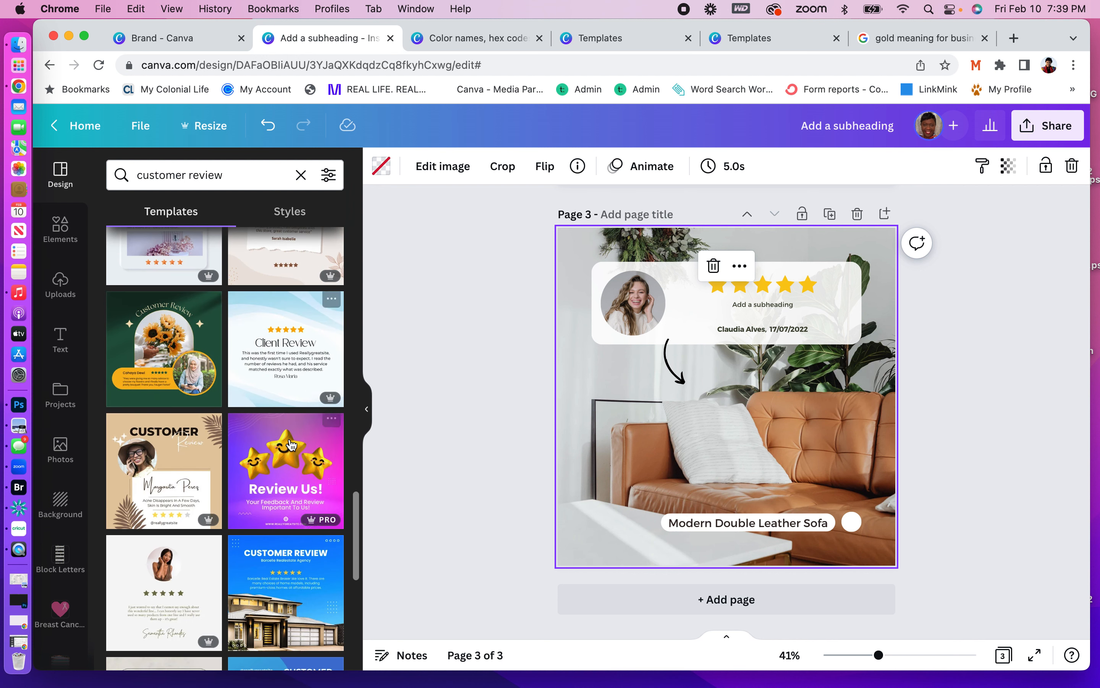
pyautogui.scroll(-2, 291, 445)
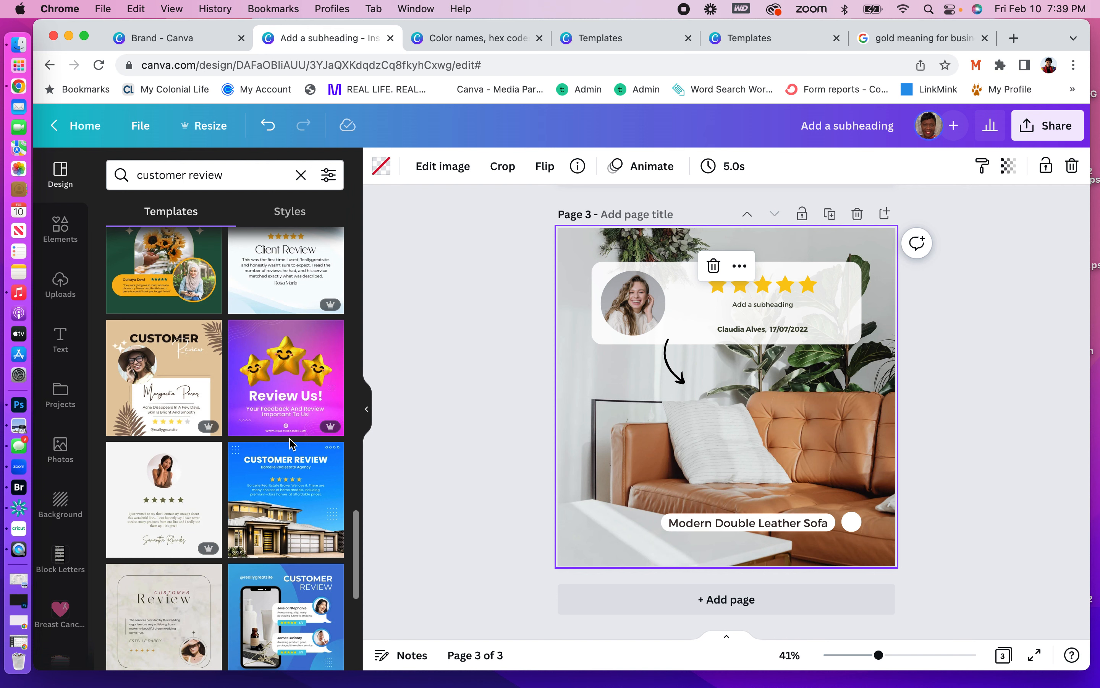
pyautogui.scroll(-5, 292, 445)
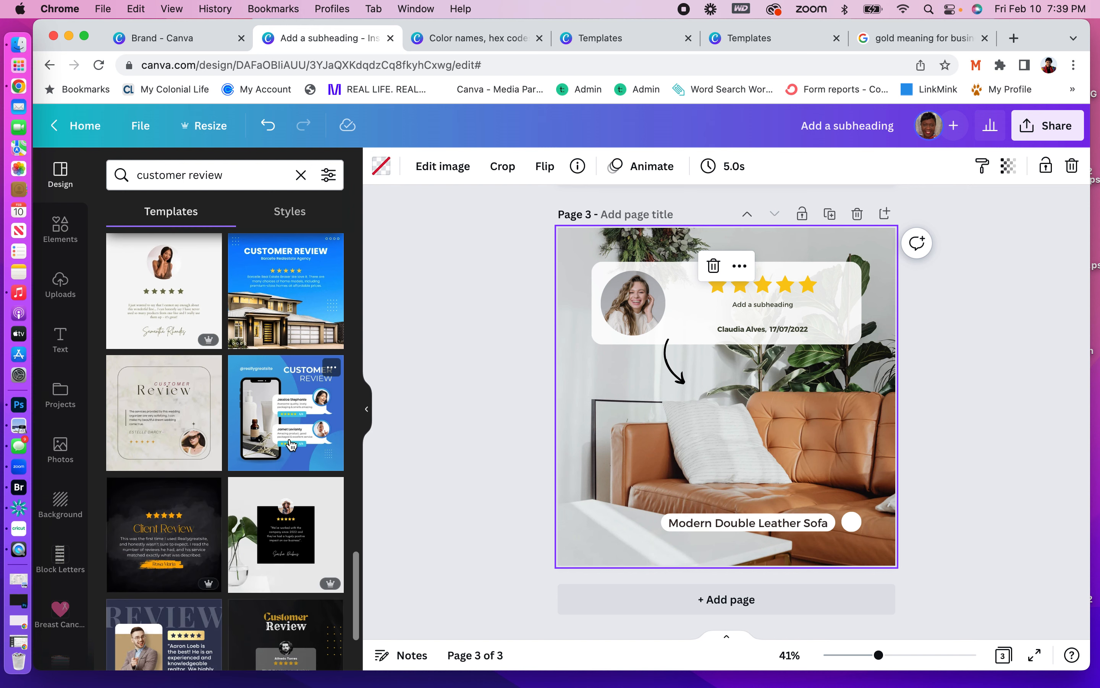
pyautogui.scroll(-5, 292, 445)
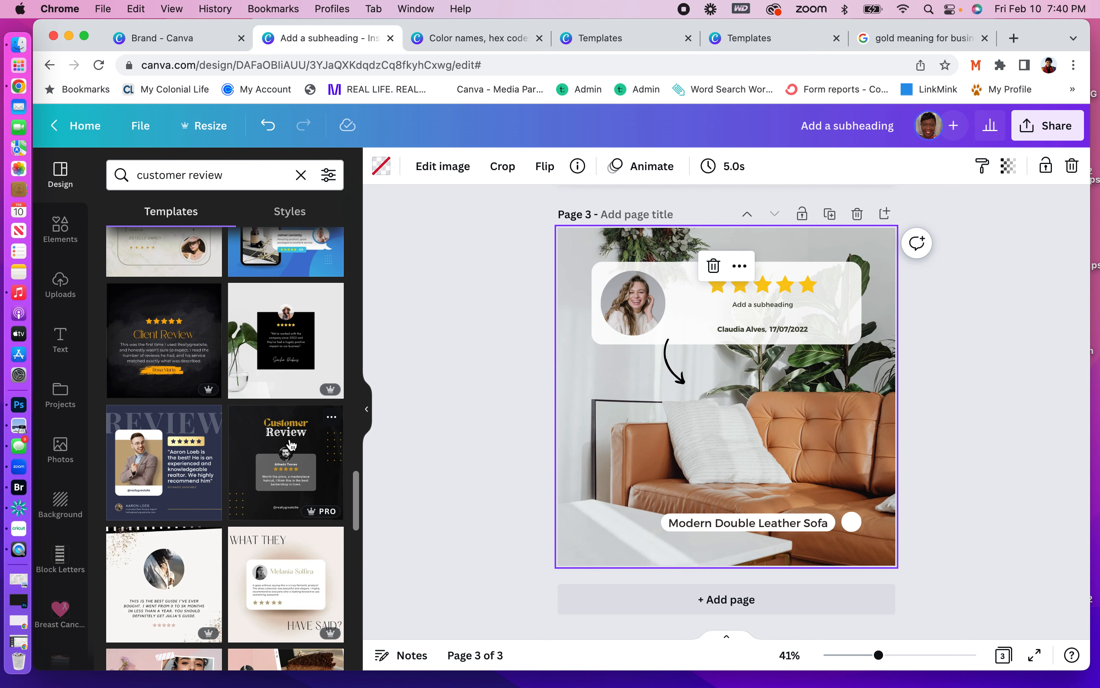
# Return to the Brand page and close the color picker of the purple RS brand color.
pyautogui.click(196, 37)
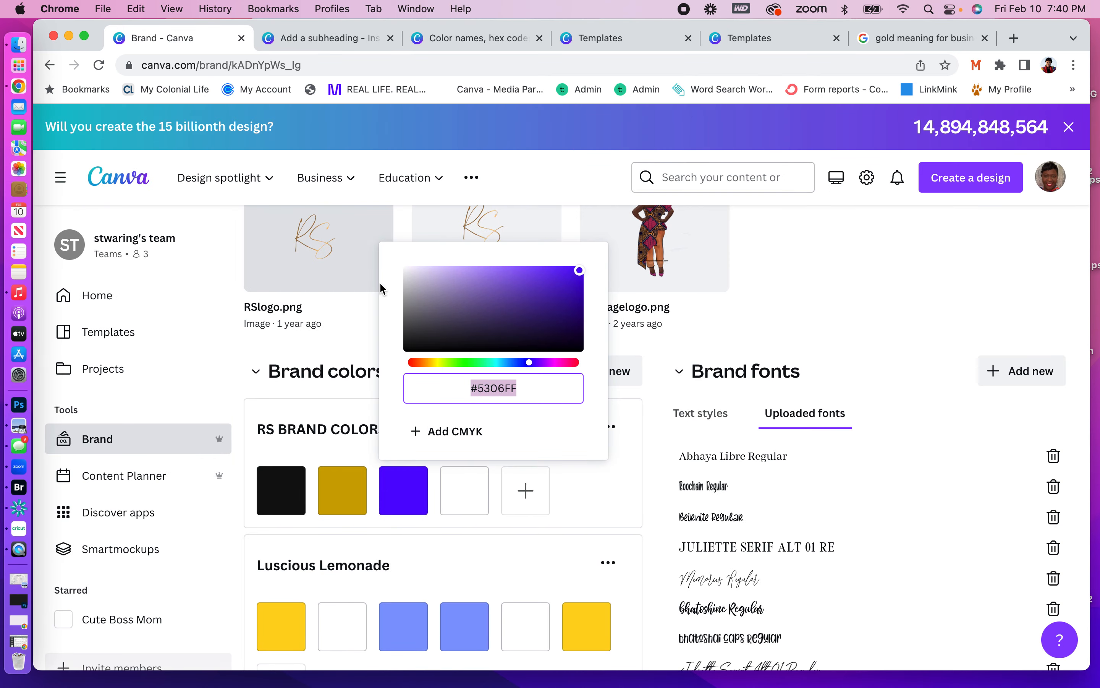
pyautogui.click(659, 339)
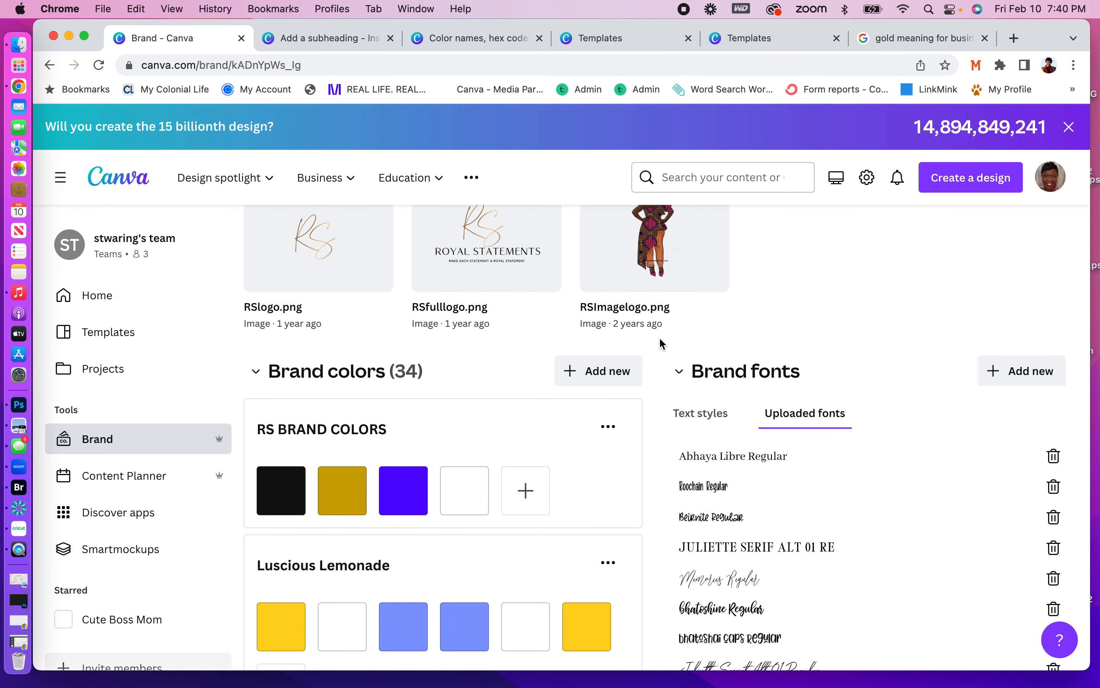